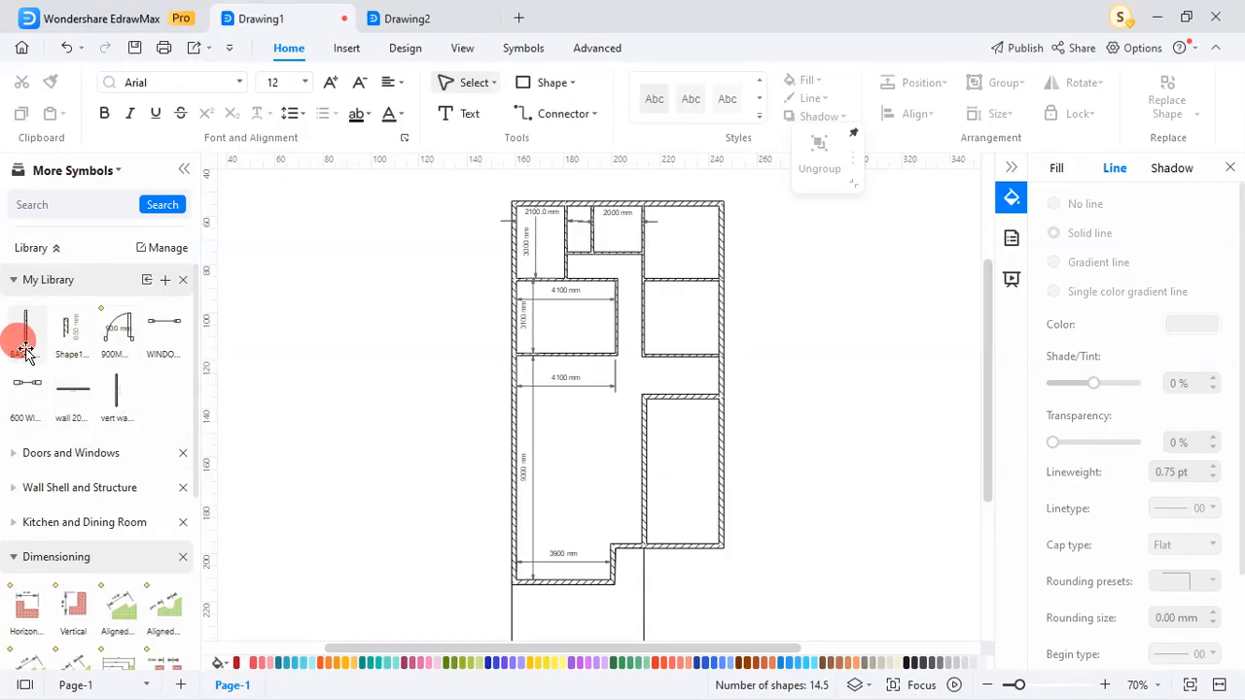
Delete the 900 mm door symbol from My Library and expand the Doors and Windows library
right_click(130, 341)
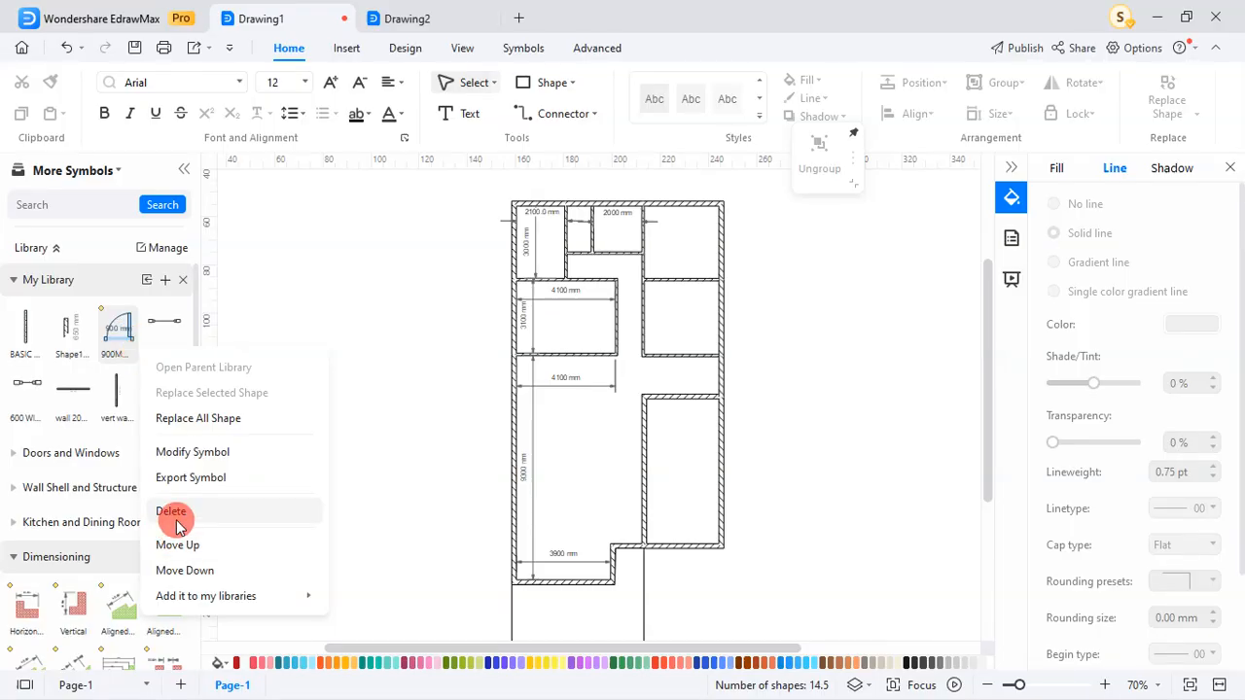
click(172, 514)
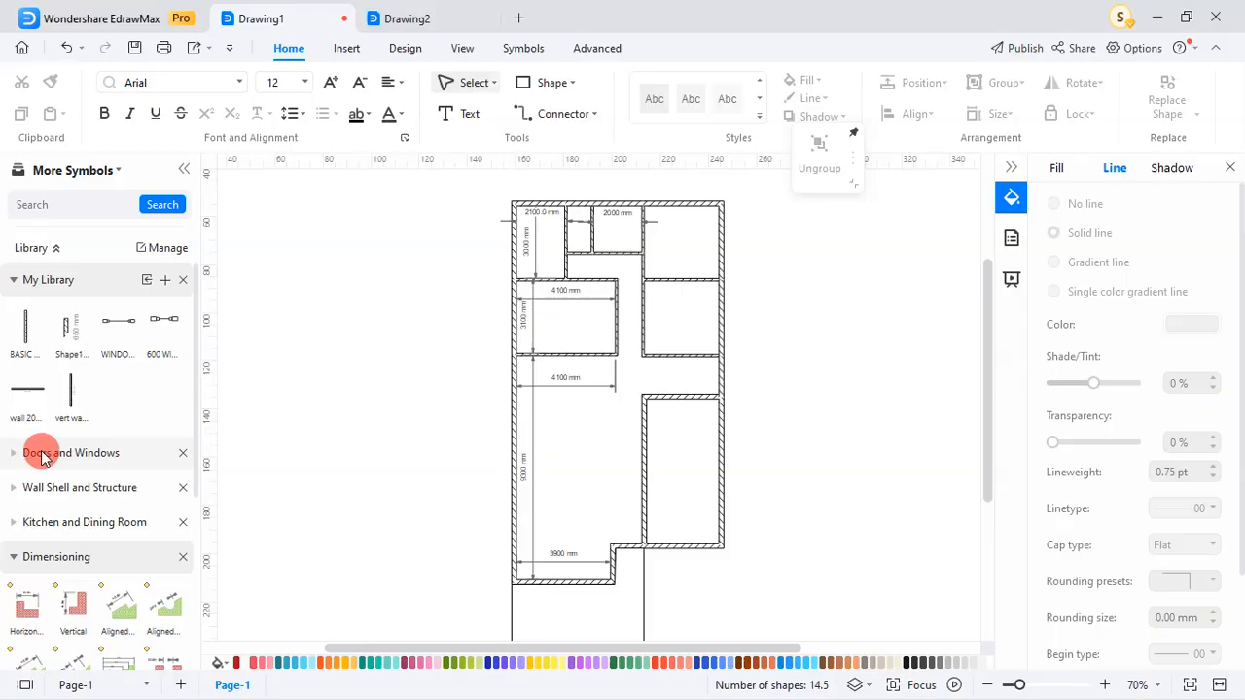
click(14, 455)
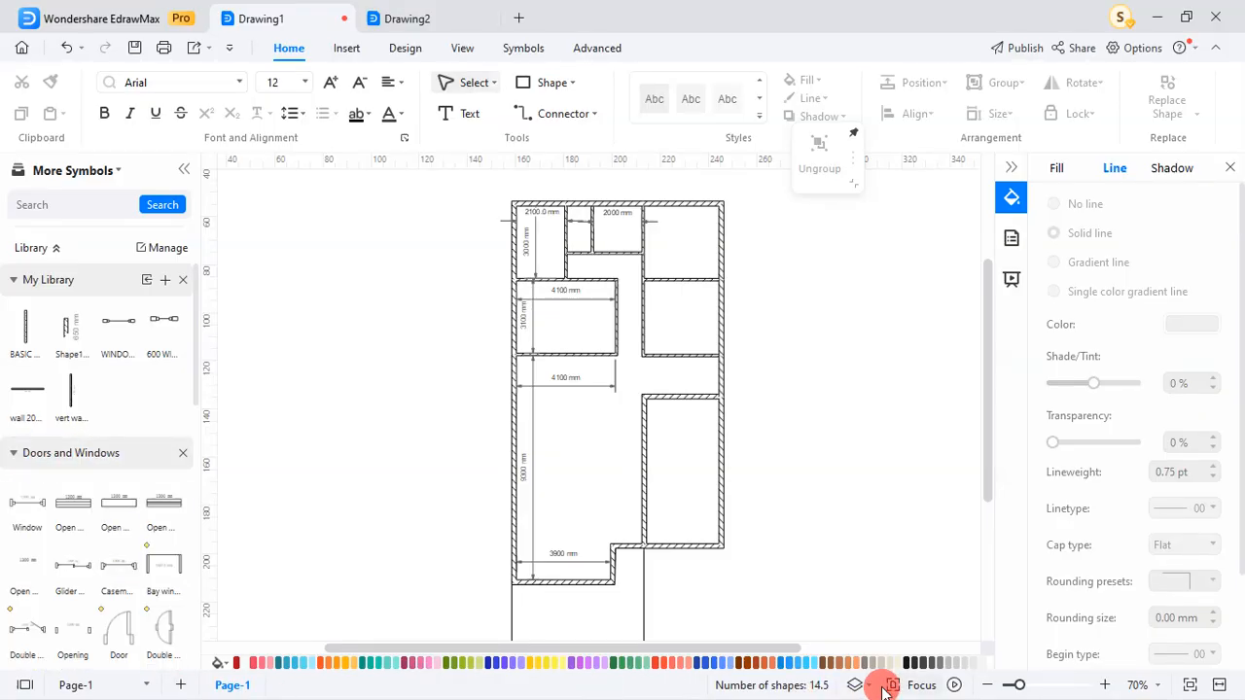
scroll(801, 438, down, 1)
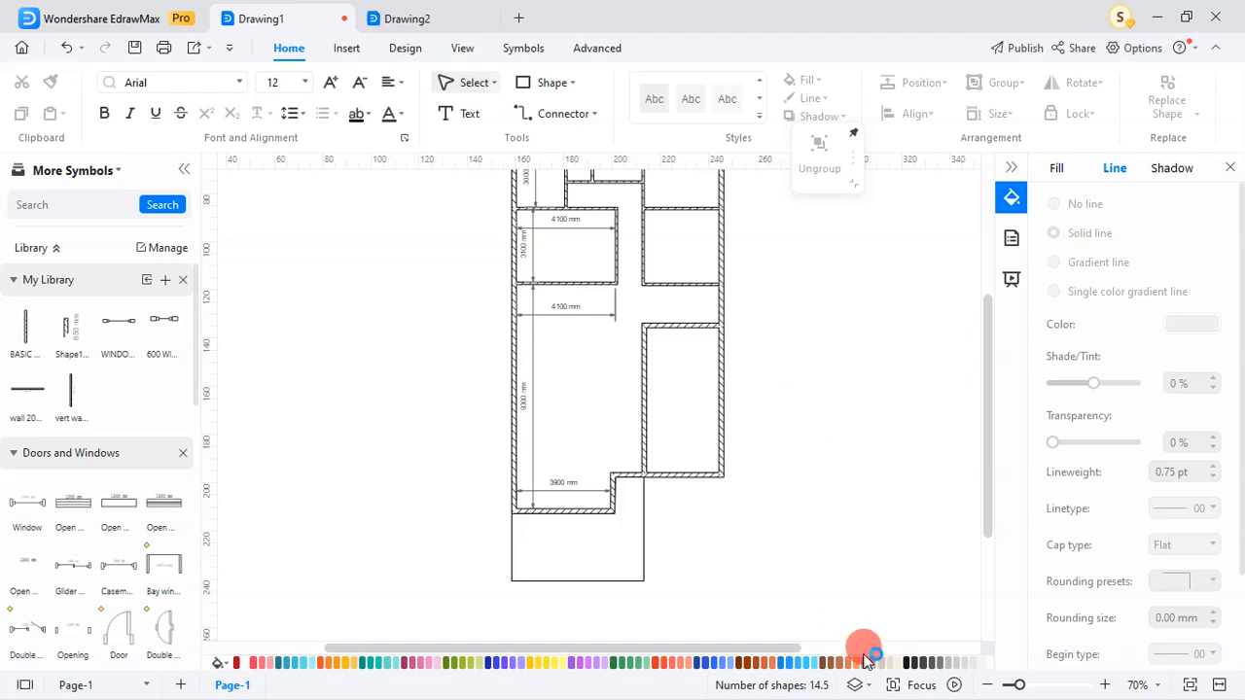
key(super)
click(686, 687)
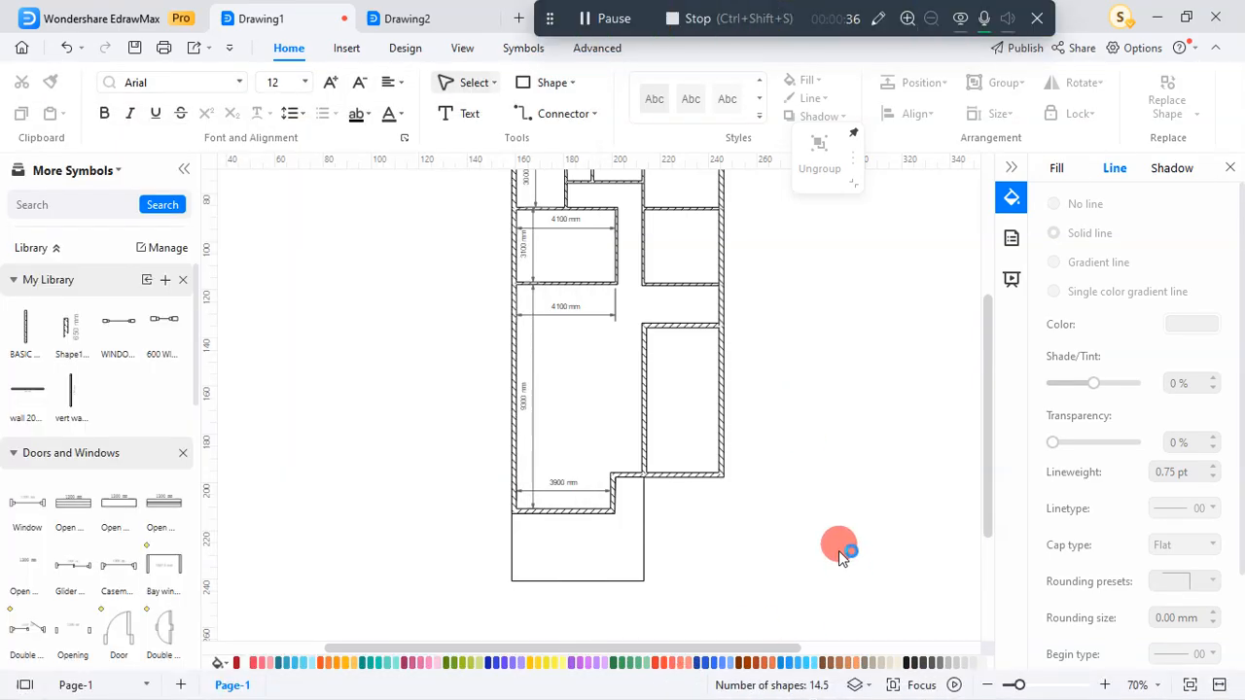
scroll(111, 464, down, 2)
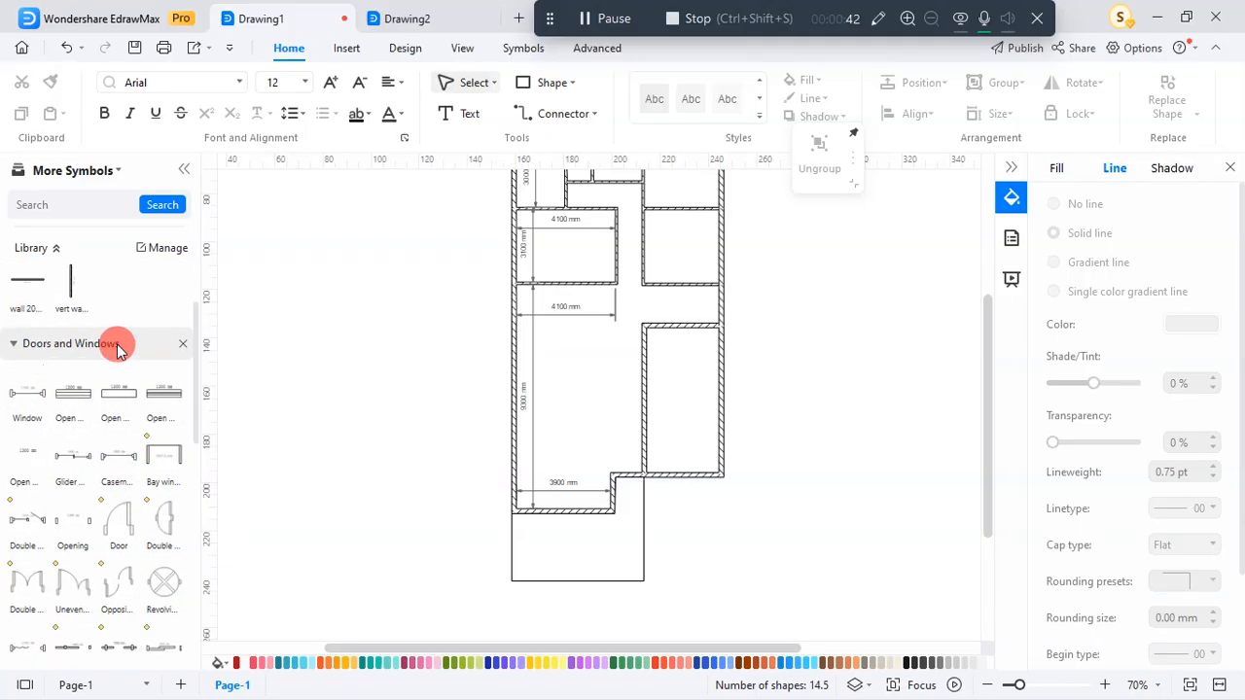
Look through the Doors and Windows symbols and the available Floor Plan symbol categories
scroll(117, 350, down, 3)
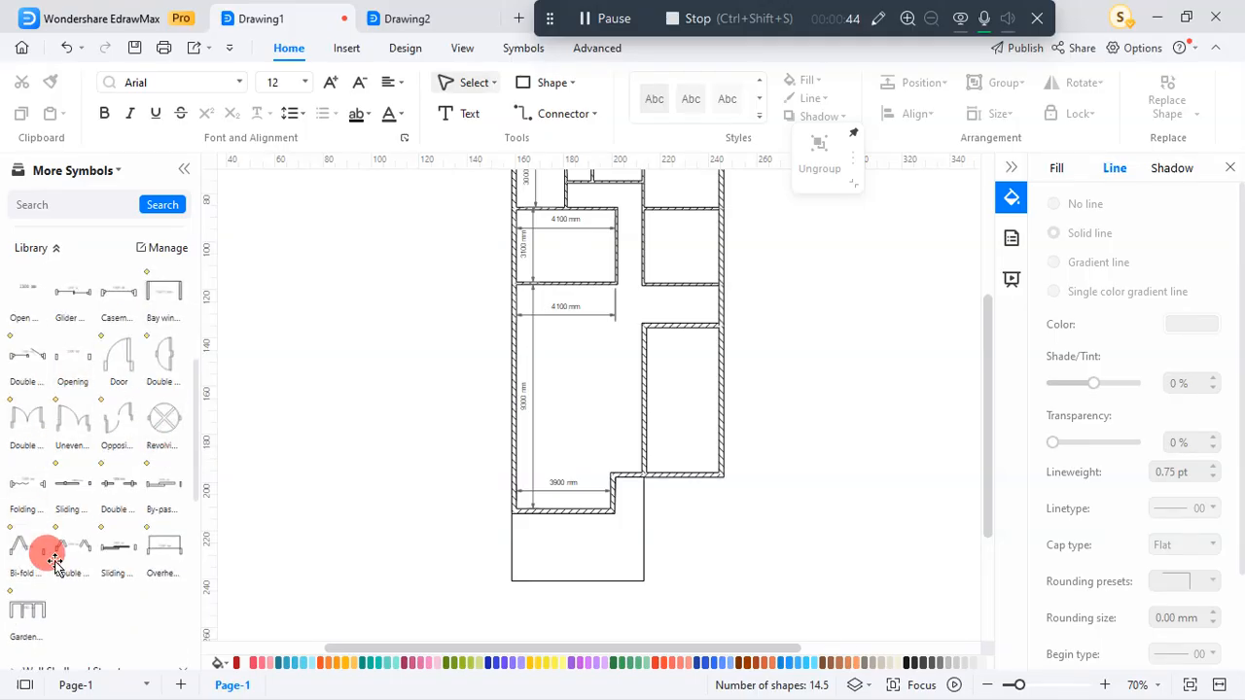
scroll(97, 399, up, 2)
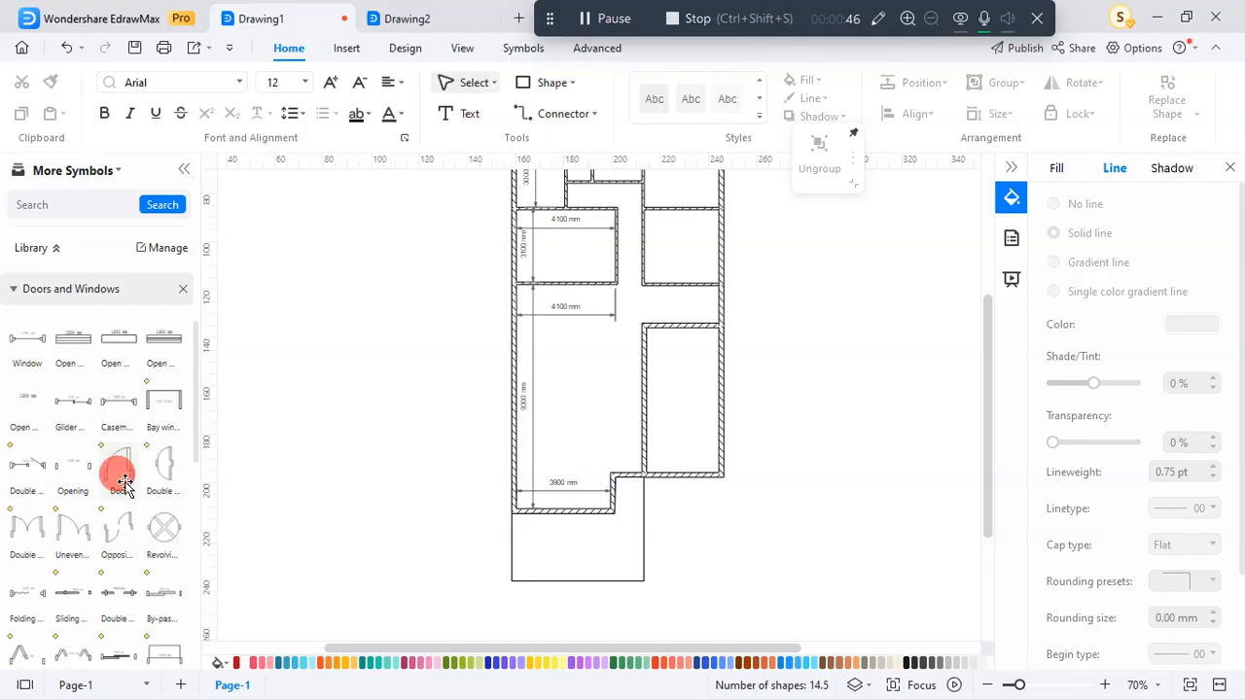
scroll(788, 440, up, 1)
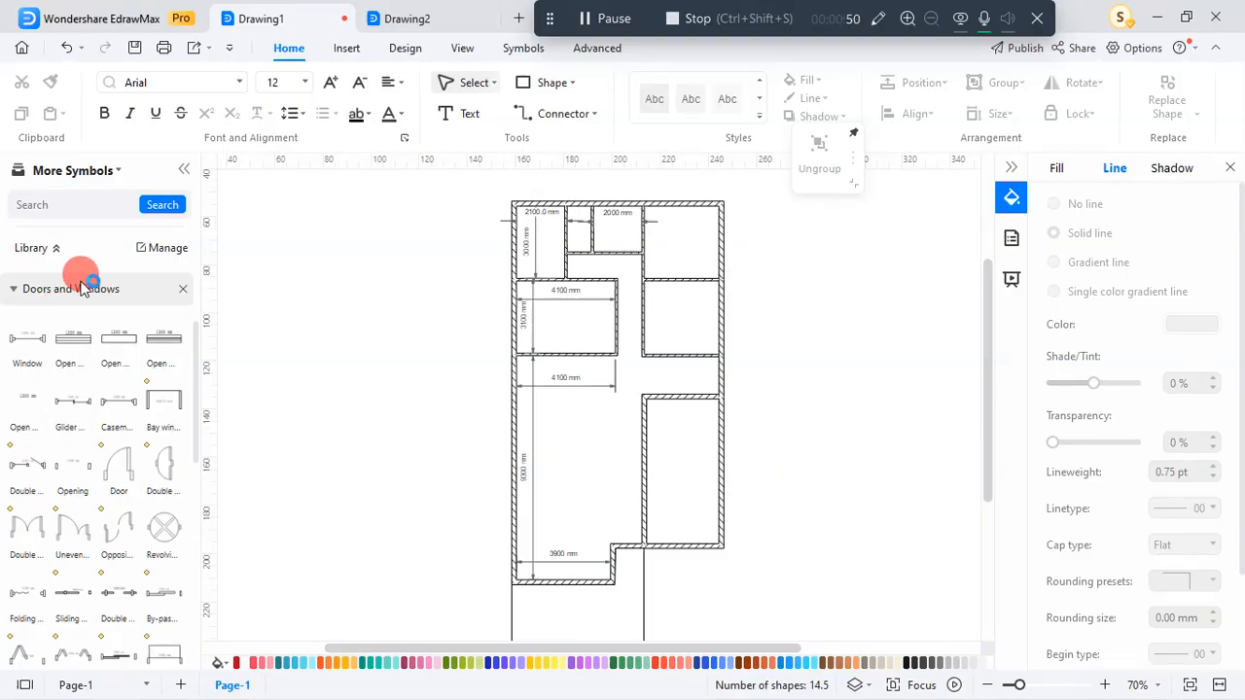
click(76, 170)
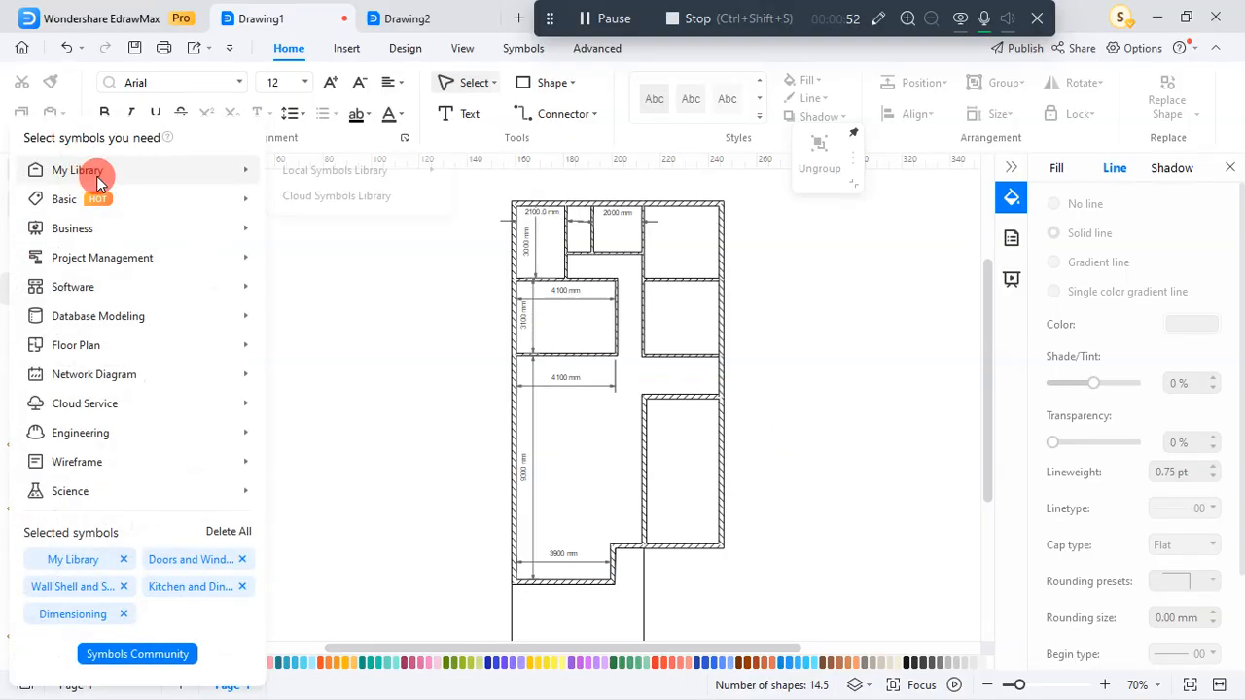
mouse_move(113, 346)
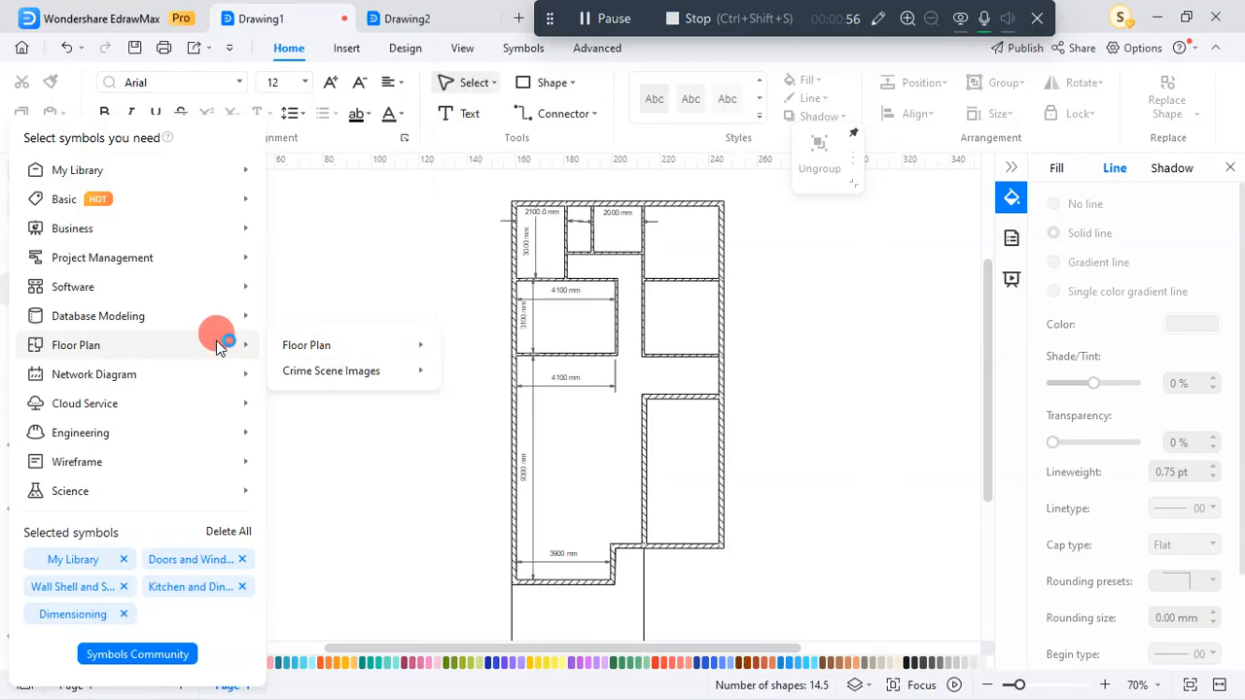
mouse_move(305, 351)
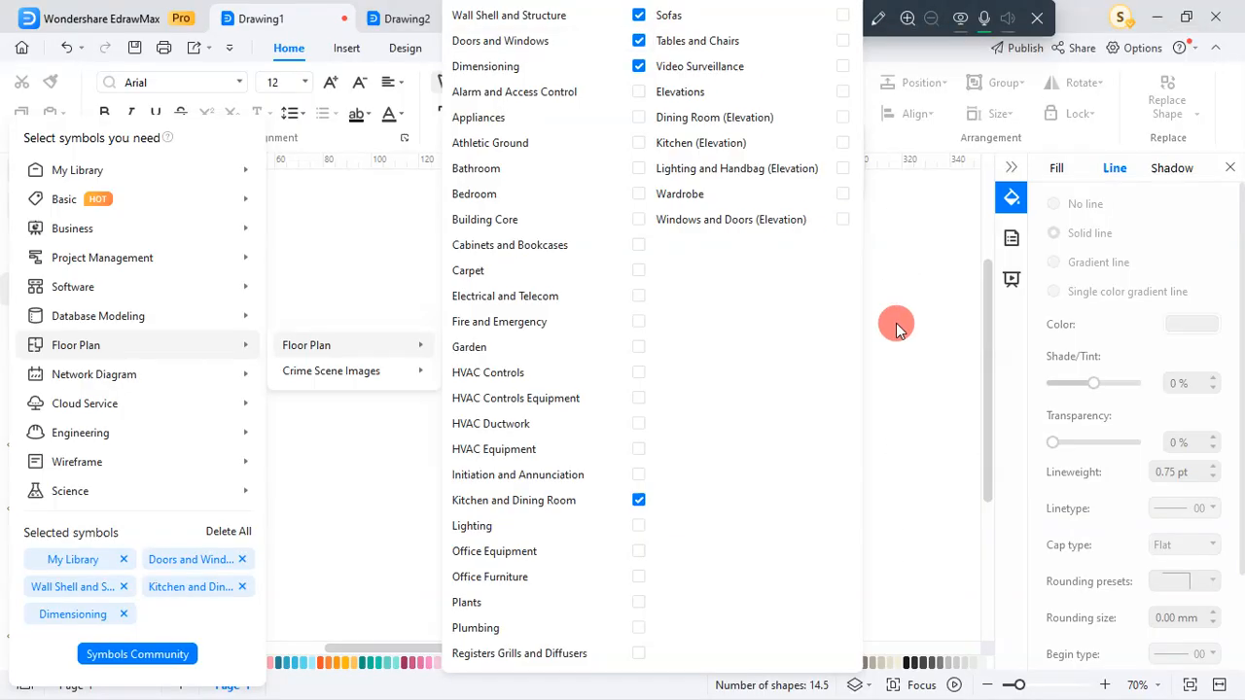
click(929, 494)
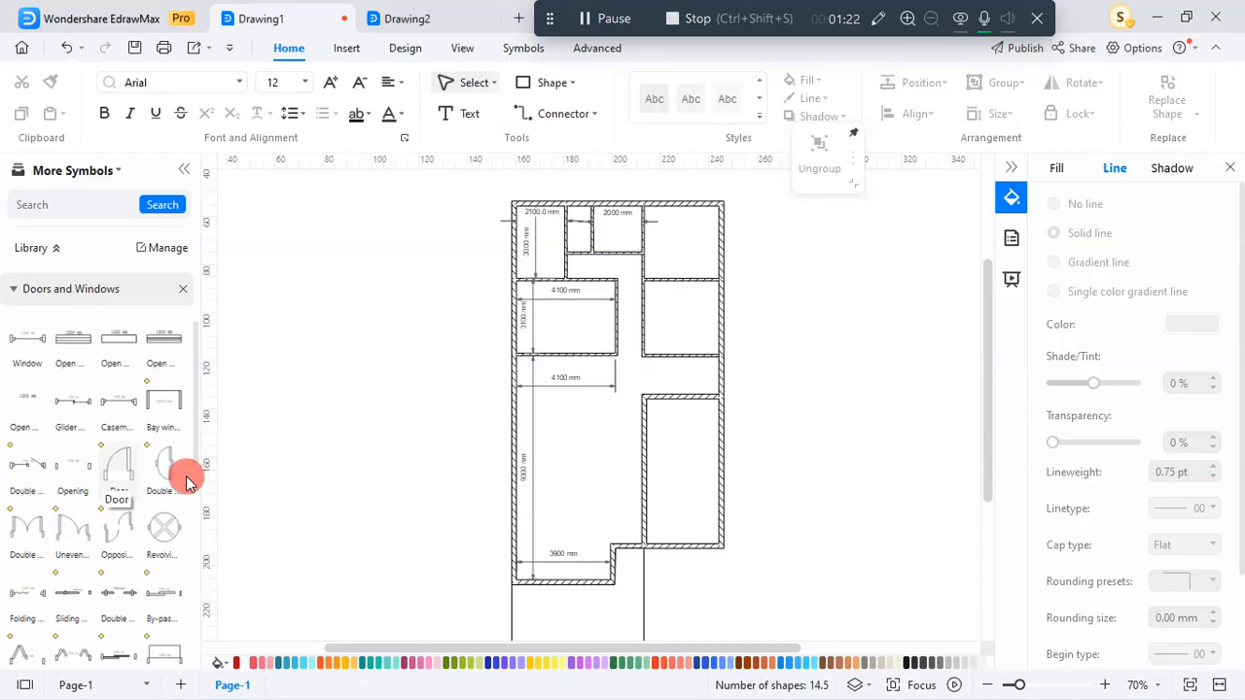
Place a Door symbol on the empty area to the right of the floor plan and set its width to 900 mm
drag(117, 469, 868, 348)
click(845, 510)
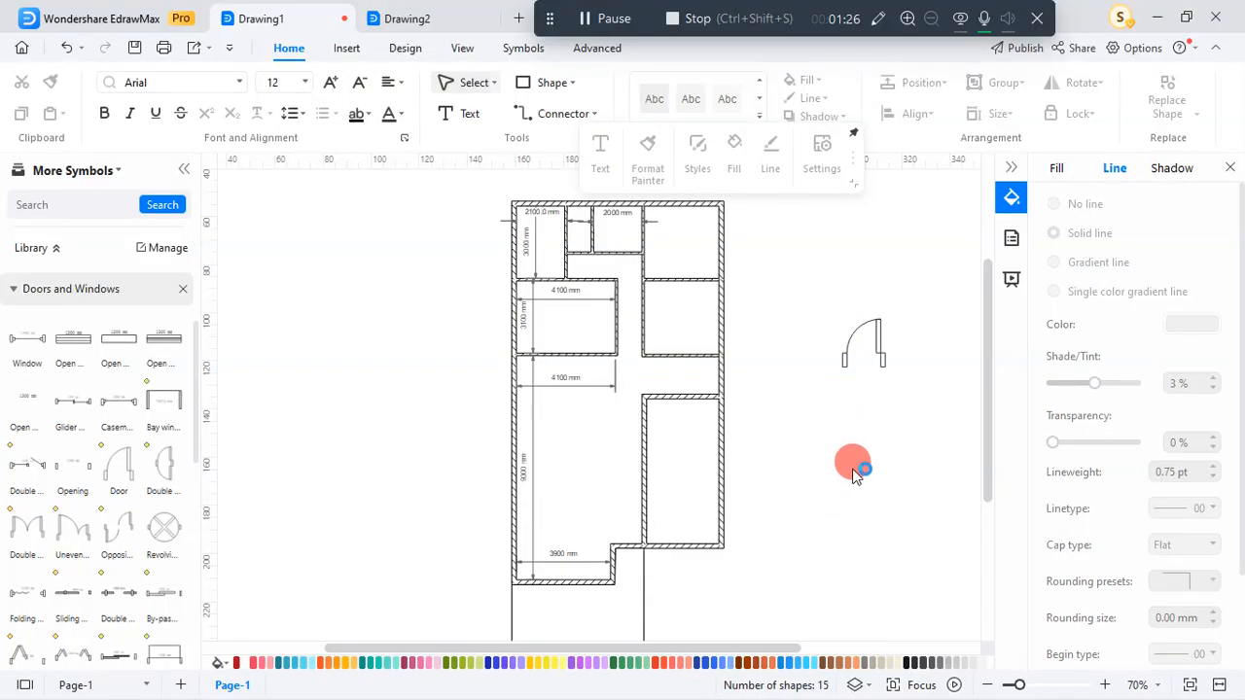
click(876, 357)
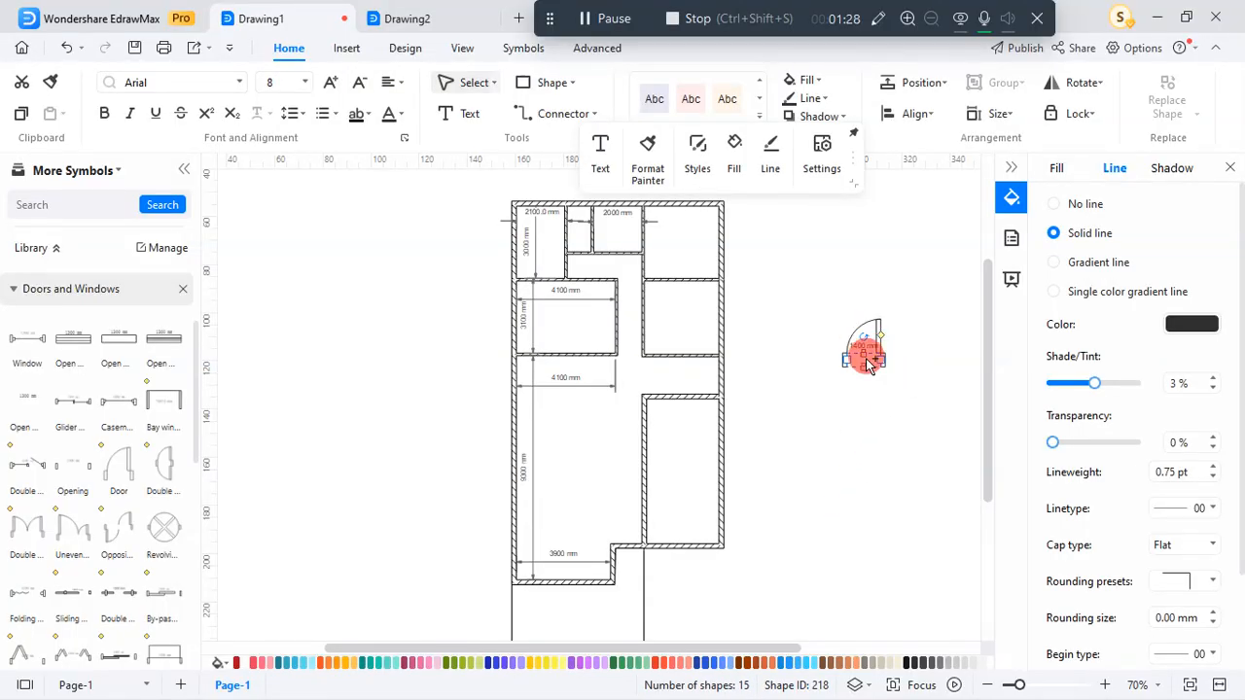
scroll(867, 356, up, 5)
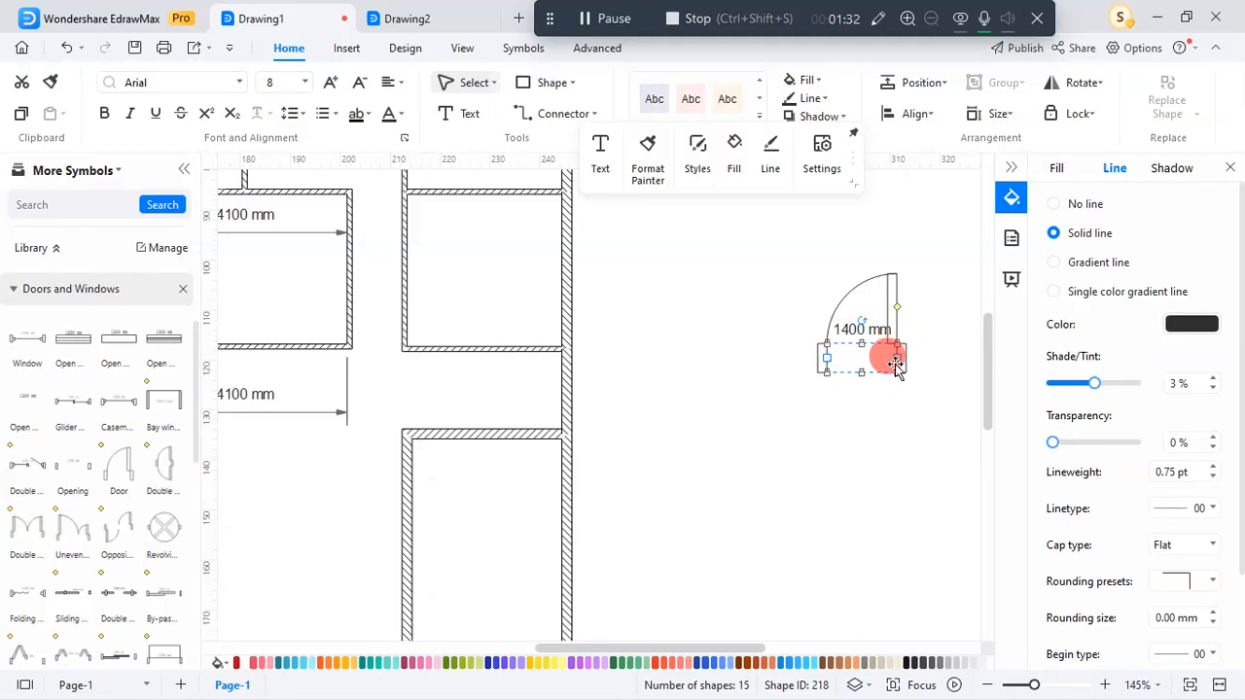
double_click(880, 331)
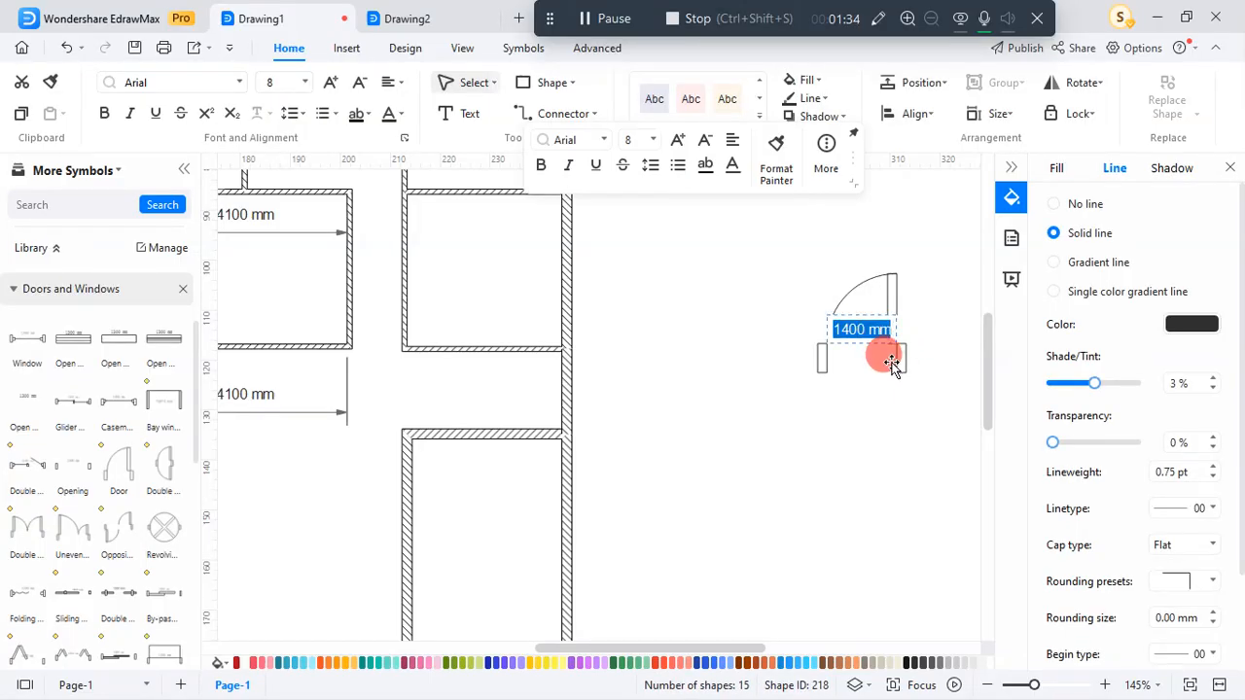
text(900)
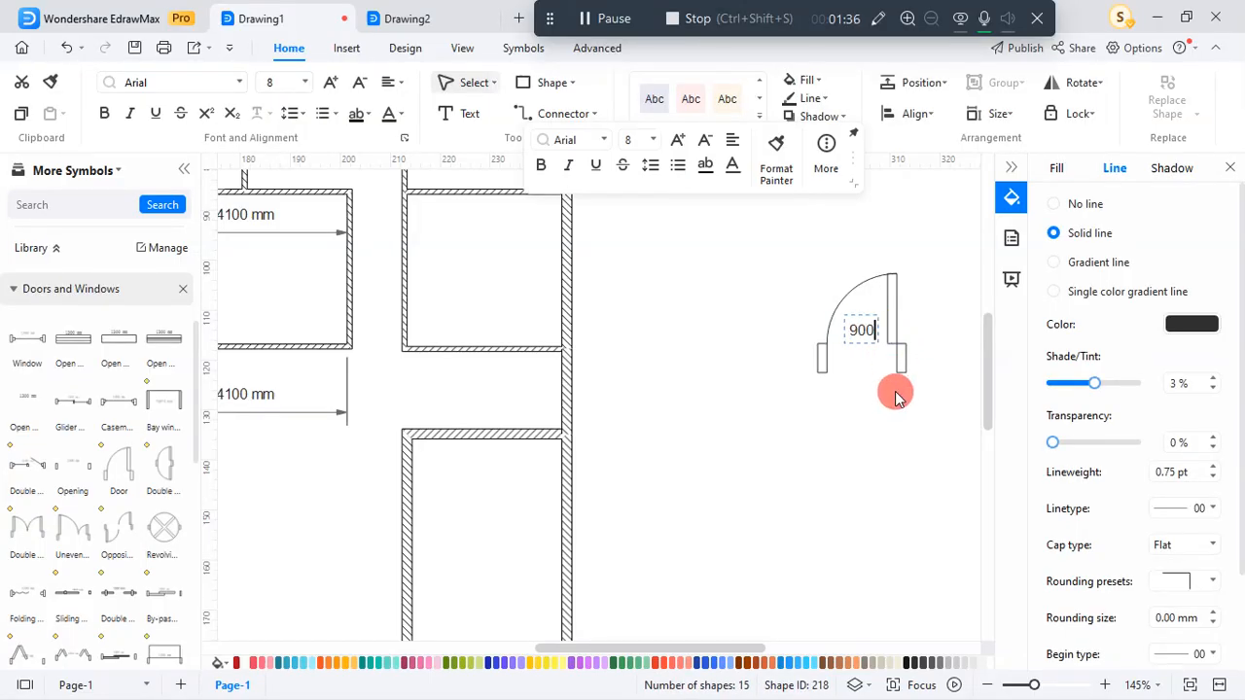
click(890, 410)
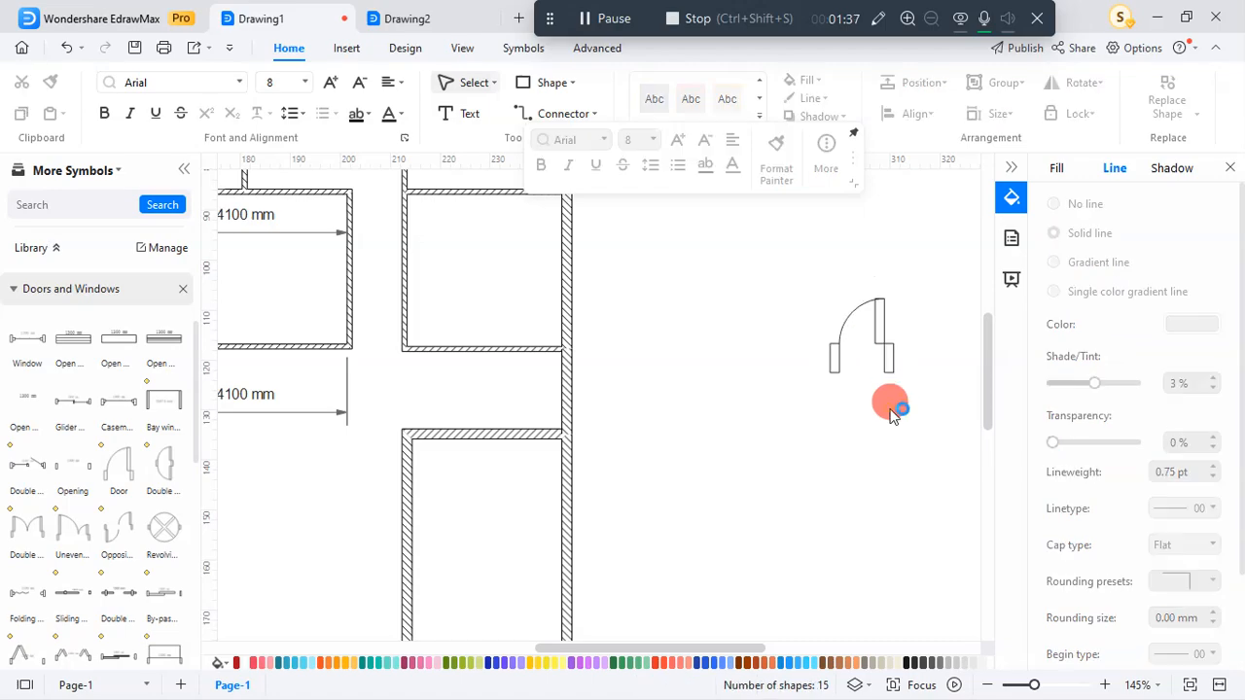
click(880, 333)
click(850, 417)
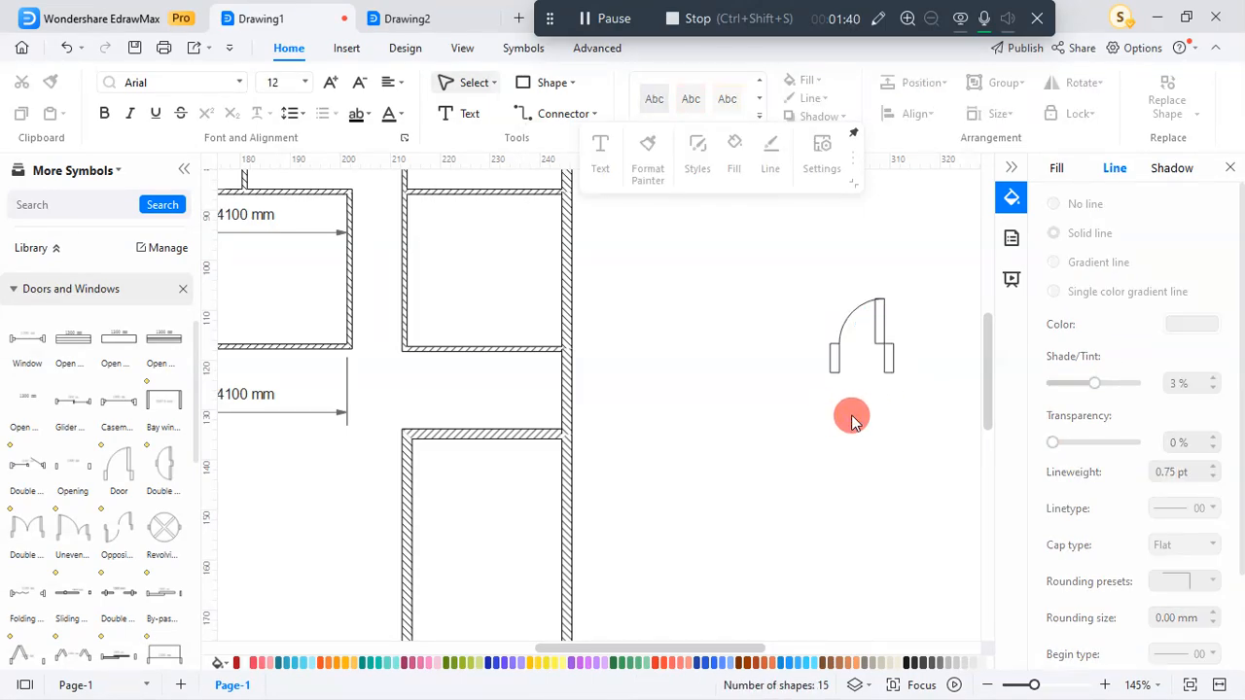
Duplicate the 900 mm door directly below the original and reduce the copy's width
scroll(806, 401, down, 1)
scroll(806, 401, down, 3)
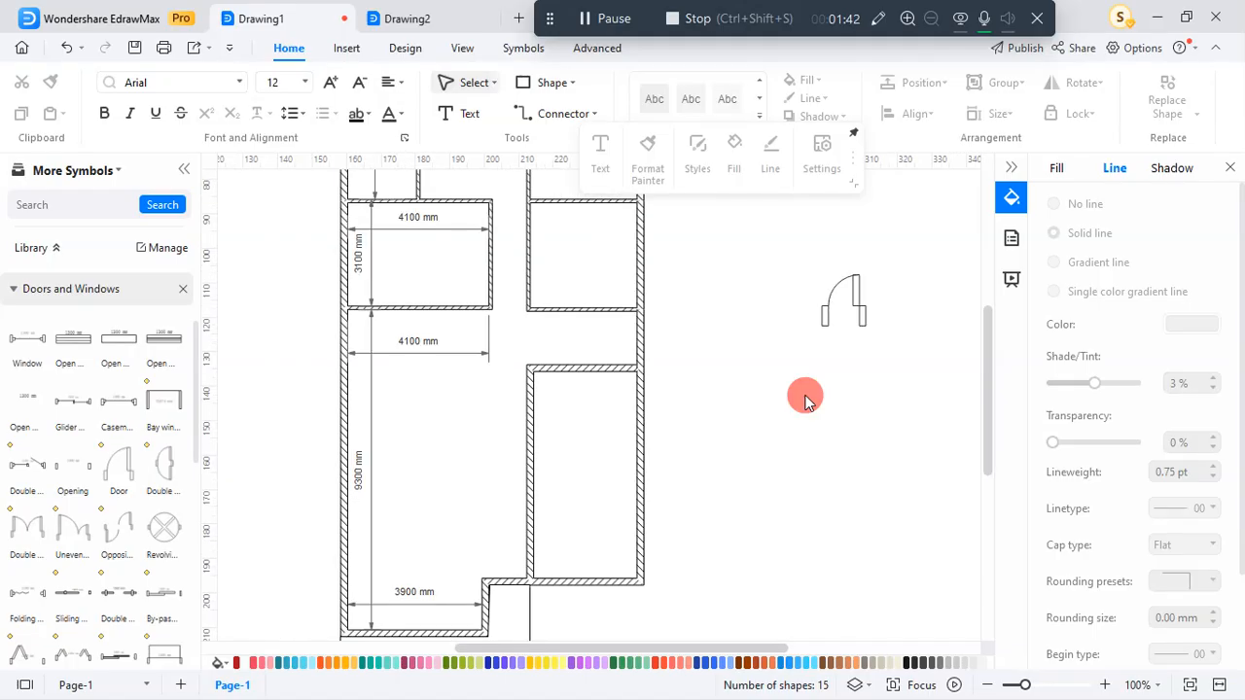
click(839, 322)
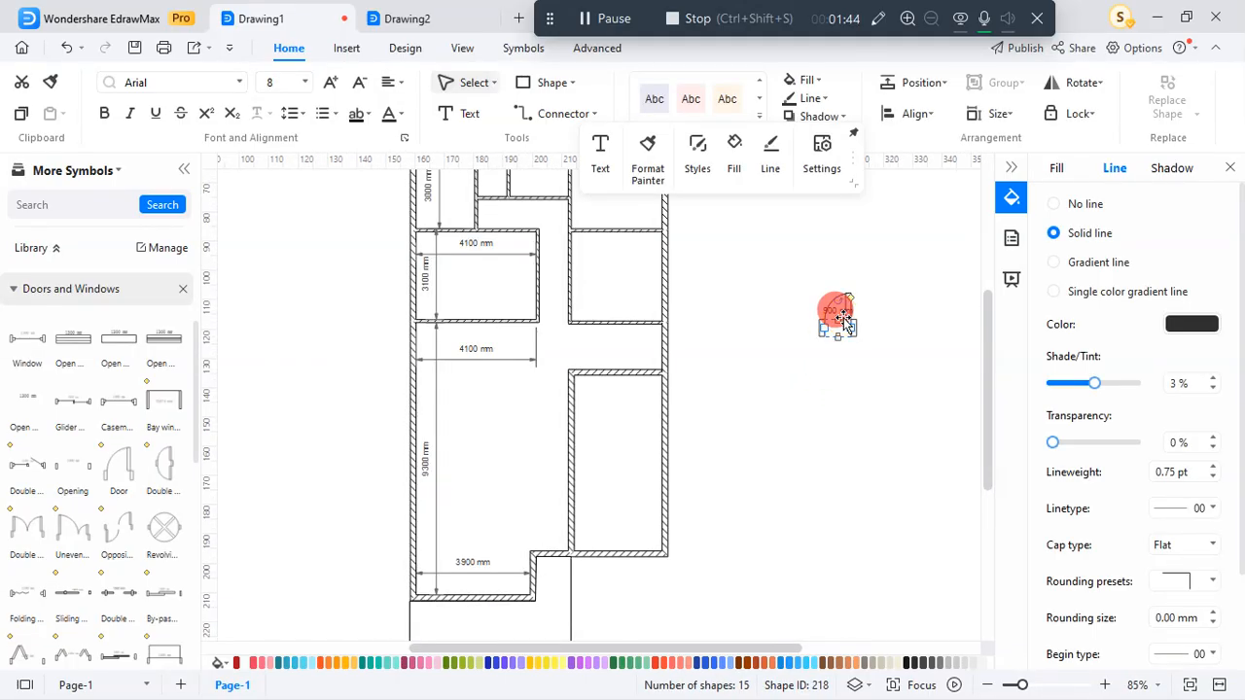
drag(848, 325, 852, 379)
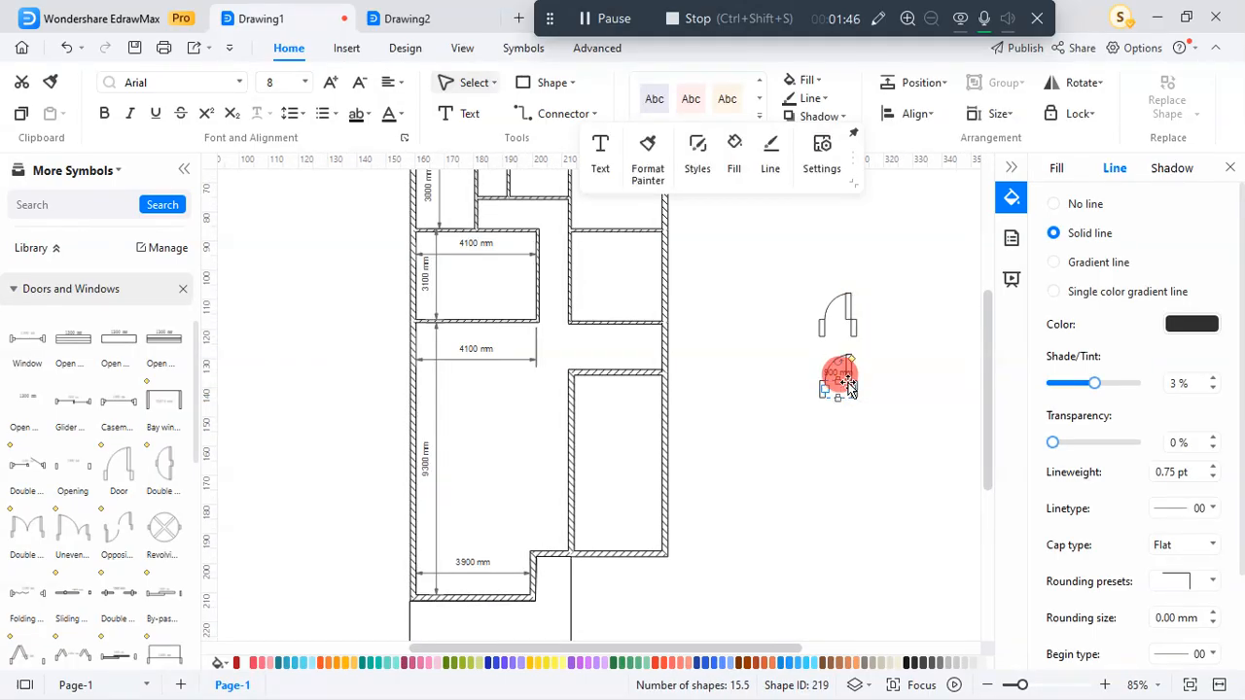
scroll(854, 390, up, 3)
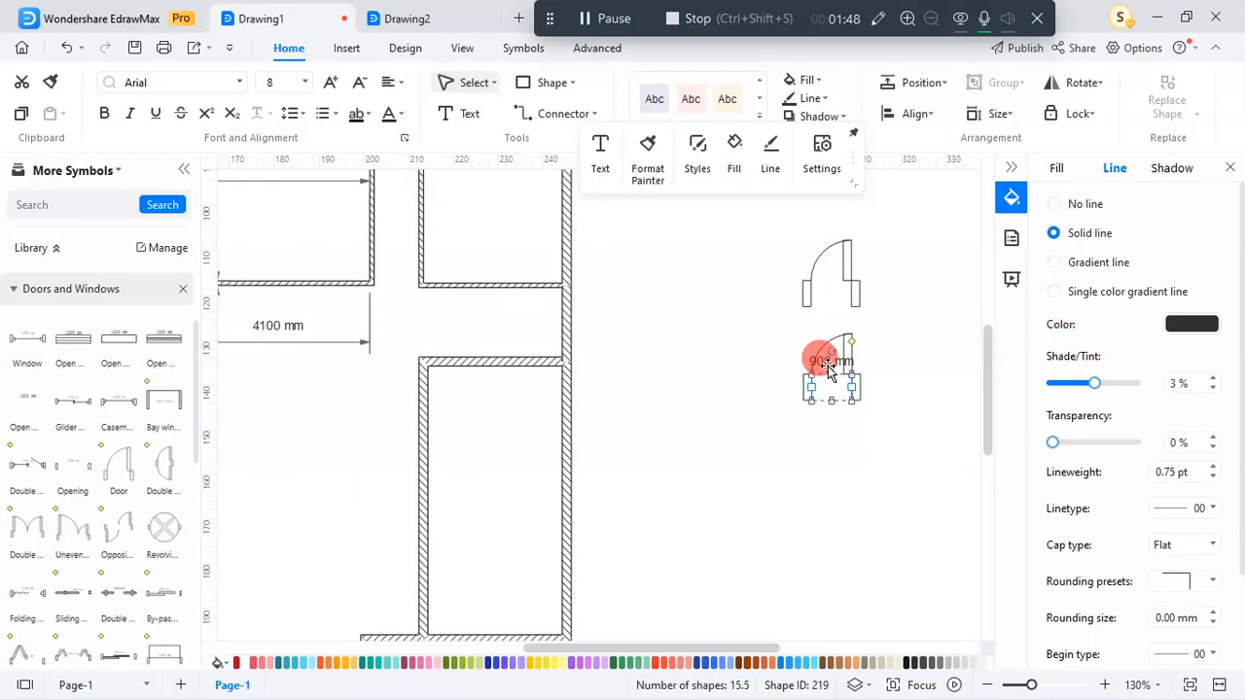
double_click(820, 360)
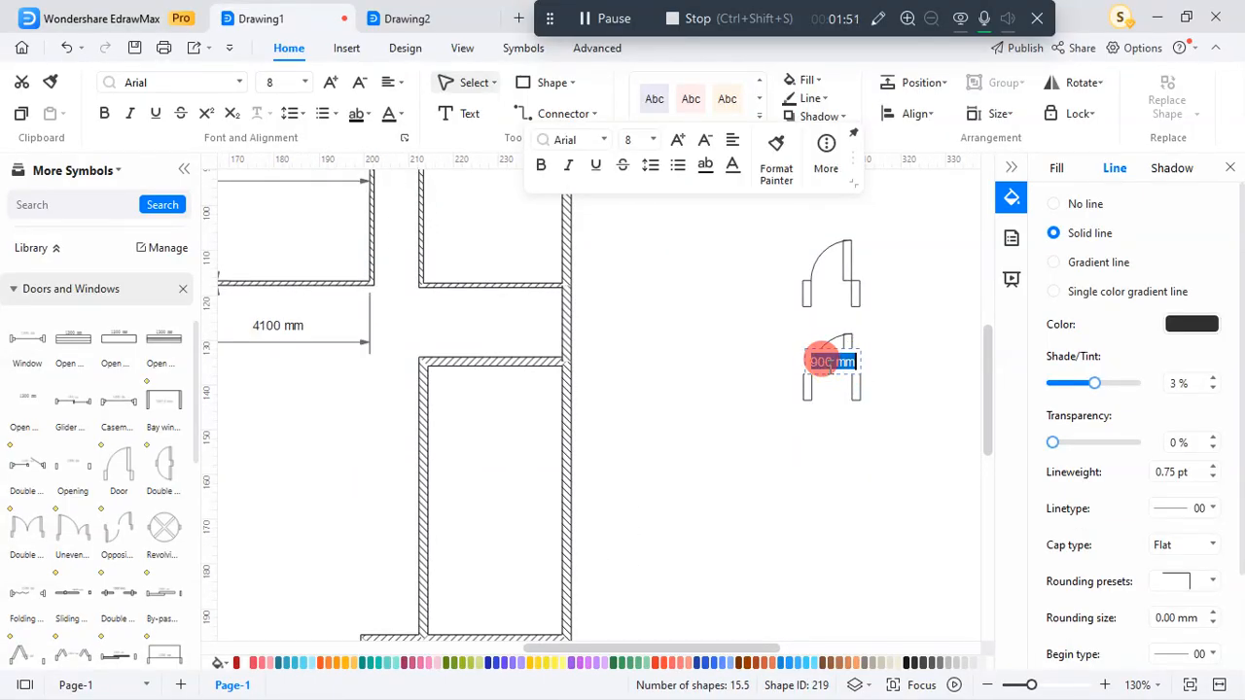
click(823, 464)
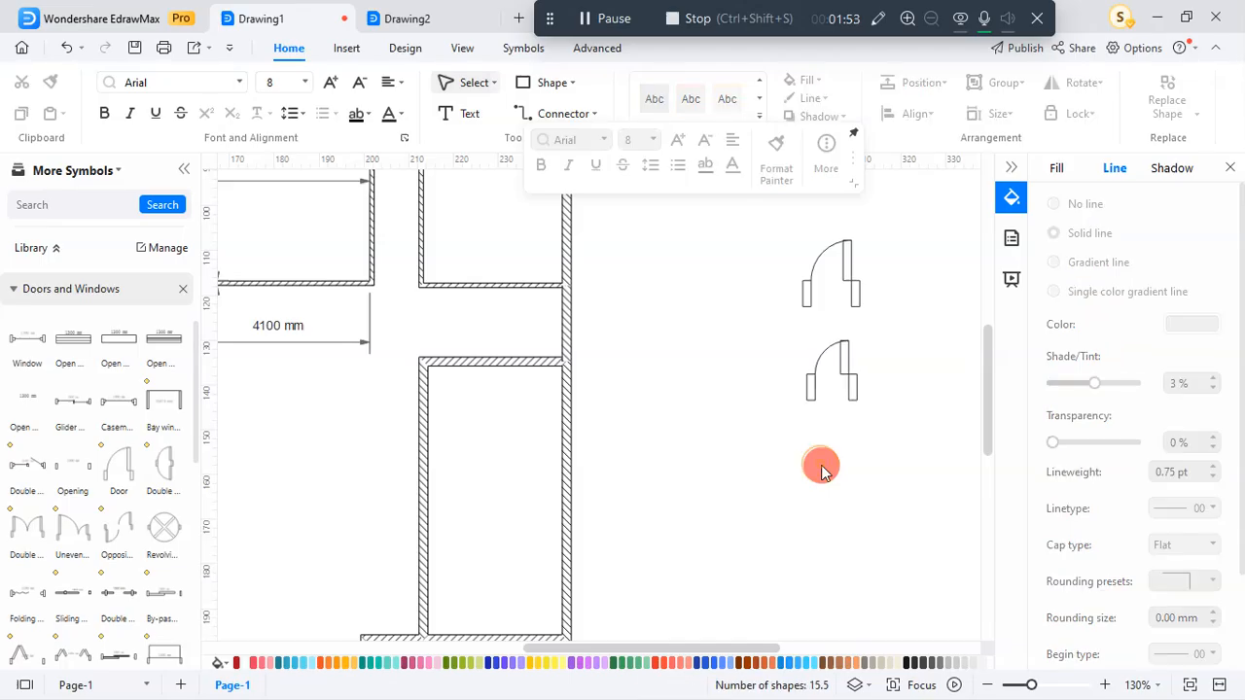
Move the 900 mm door upward, farther away from the narrower door below it
scroll(812, 445, down, 3)
scroll(812, 446, down, 1)
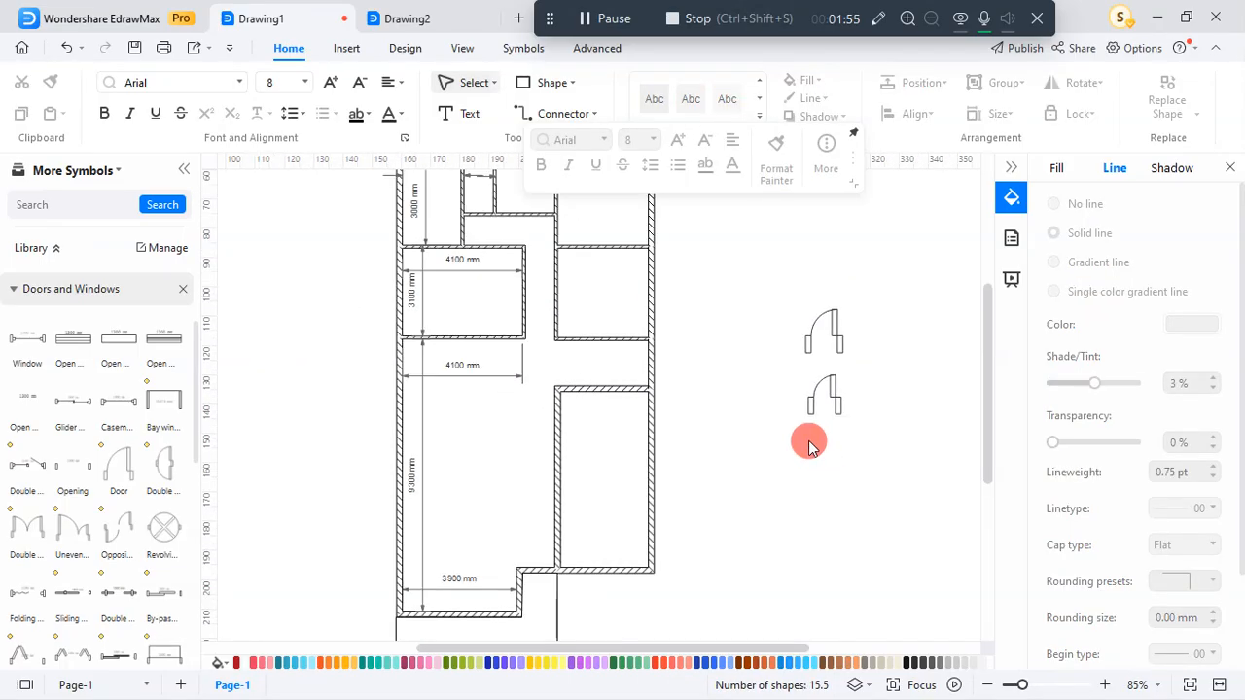
scroll(829, 401, up, 1)
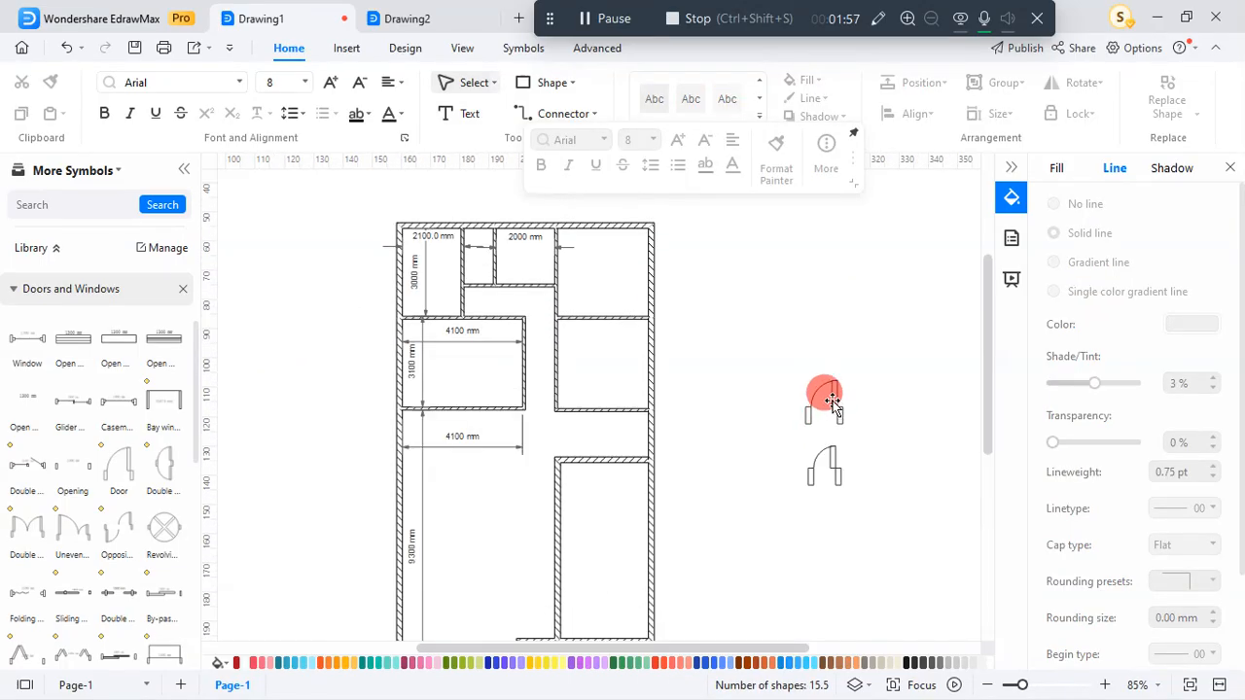
scroll(829, 382, down, 1)
scroll(830, 334, up, 1)
drag(834, 393, 827, 338)
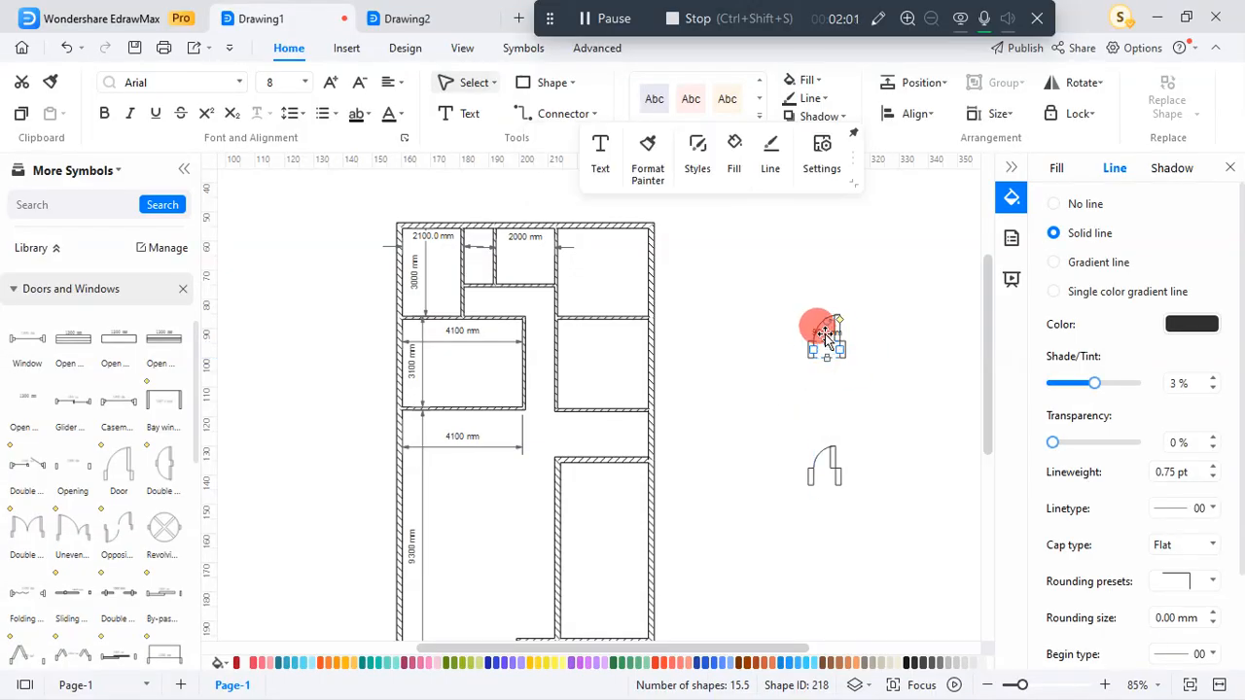
click(874, 356)
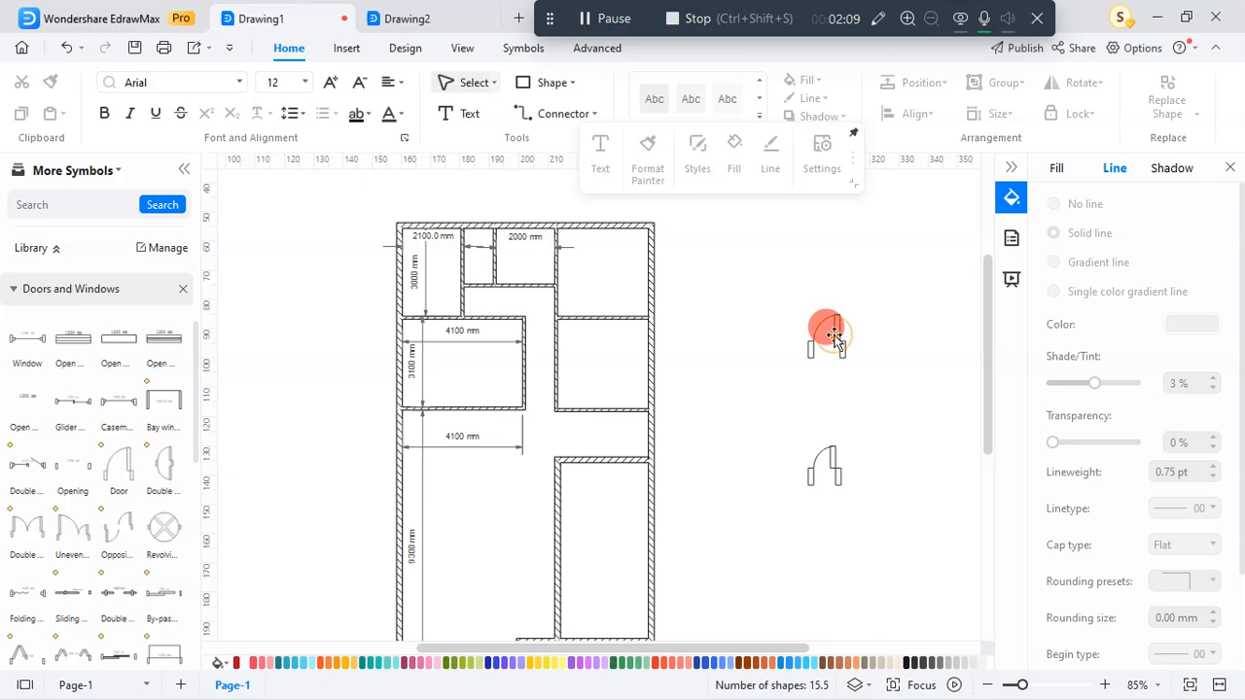
Duplicate the 900 mm door just to the right of the original and flip the copy horizontally
click(834, 335)
drag(834, 336, 892, 341)
click(901, 418)
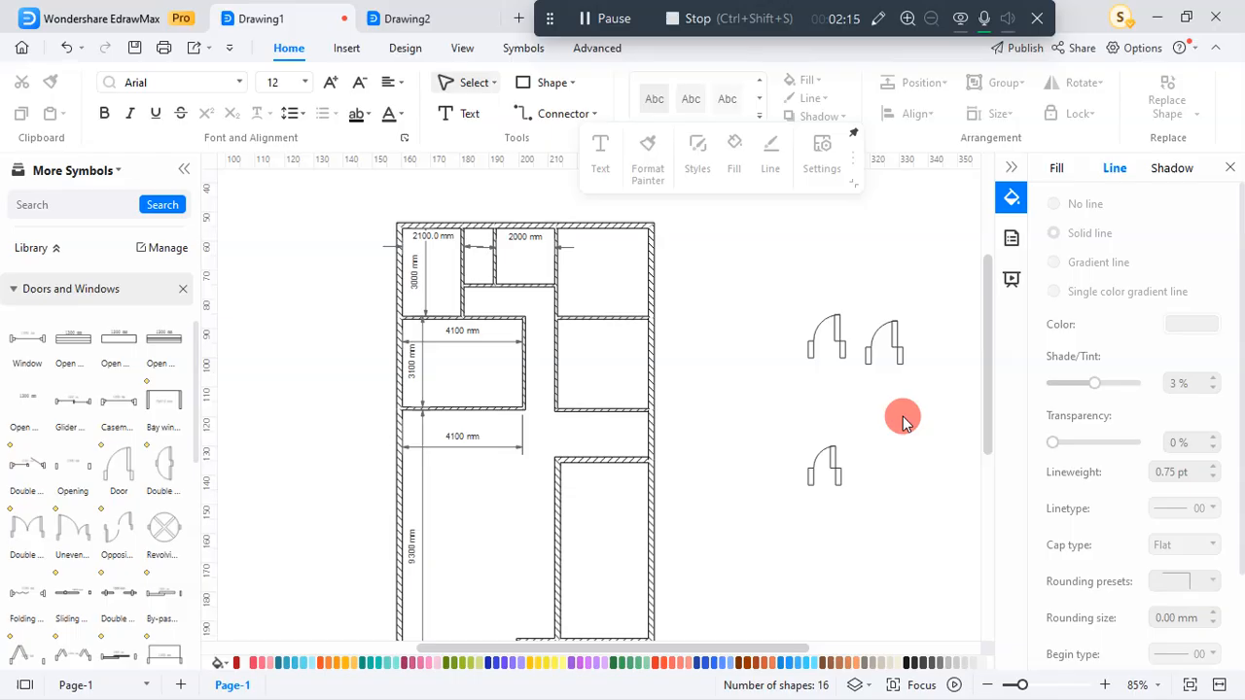
click(889, 339)
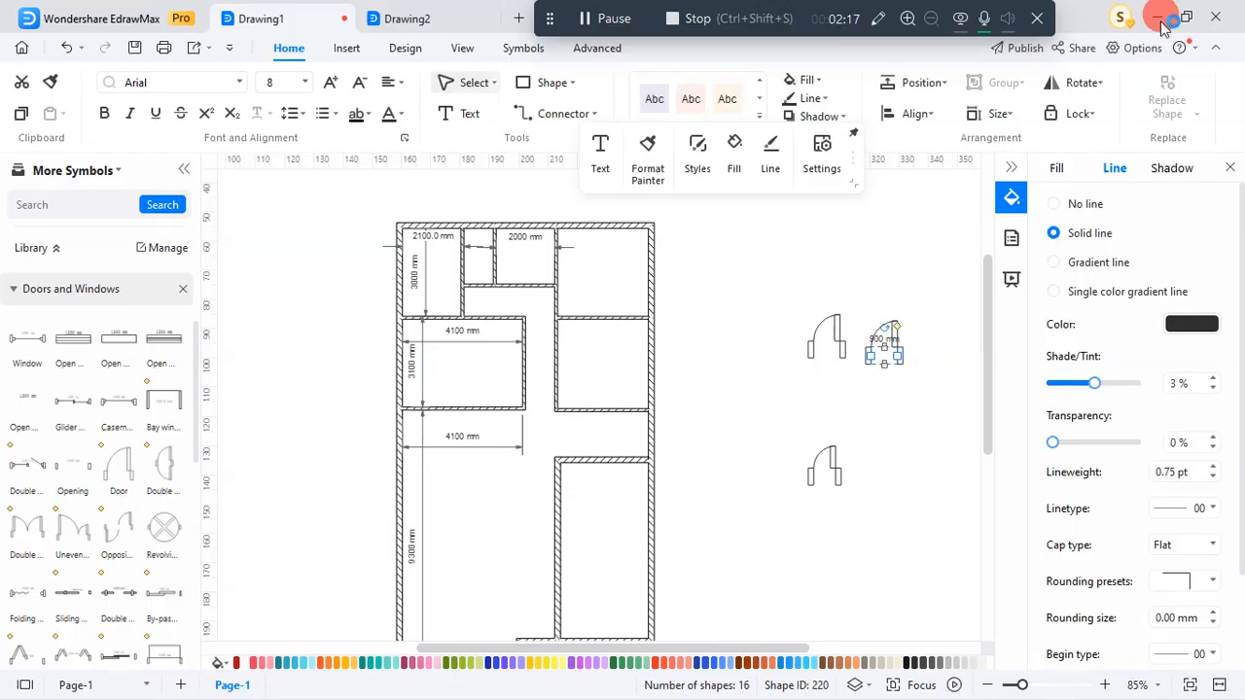
click(1088, 83)
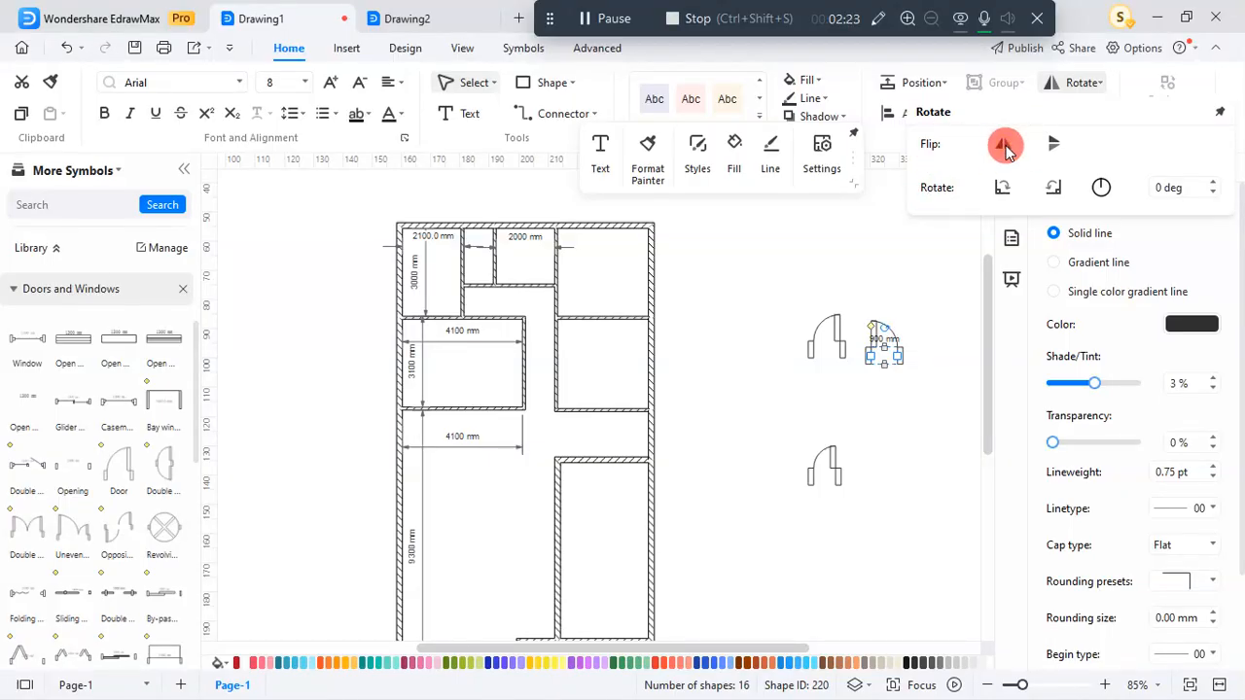
click(878, 450)
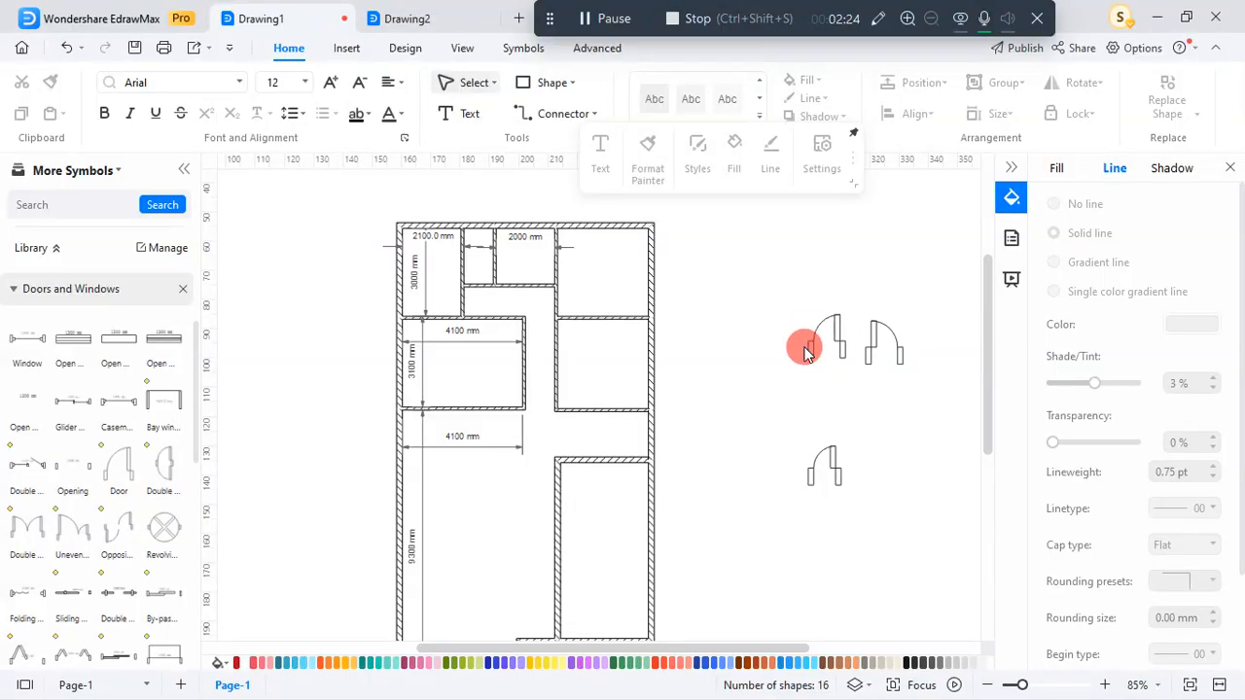
click(874, 326)
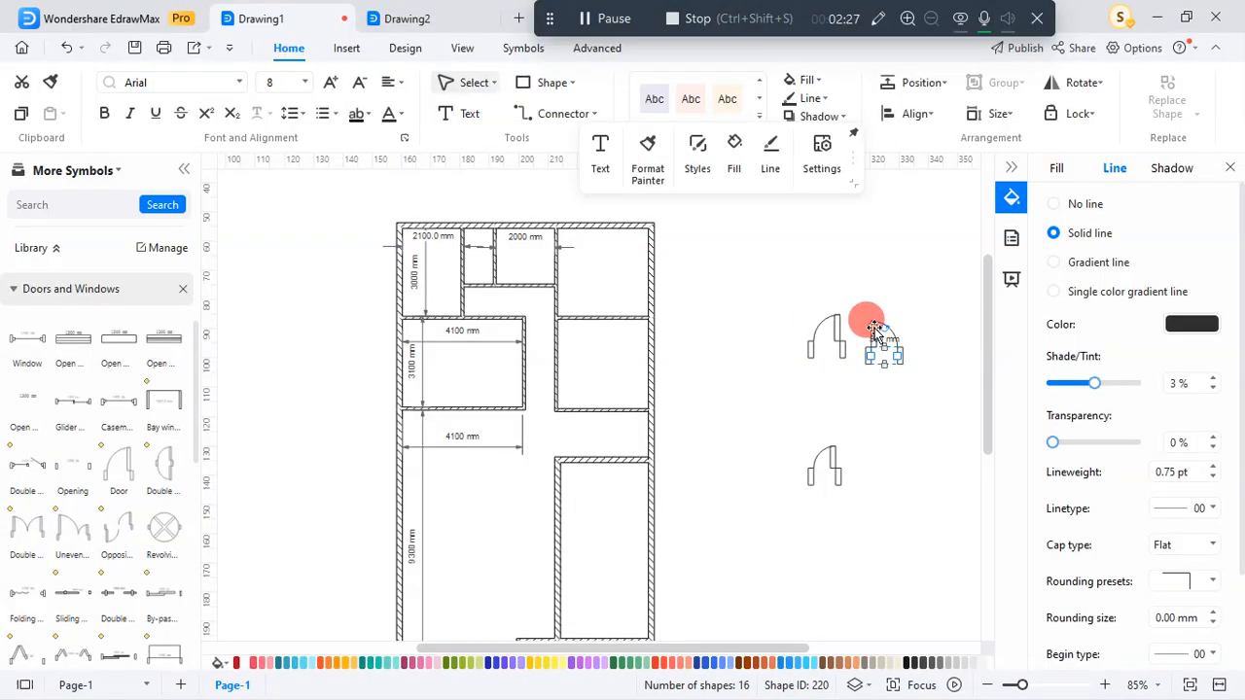
Duplicate the horizontally flipped 900 mm door directly above itself and flip the copy vertically
drag(875, 327, 874, 230)
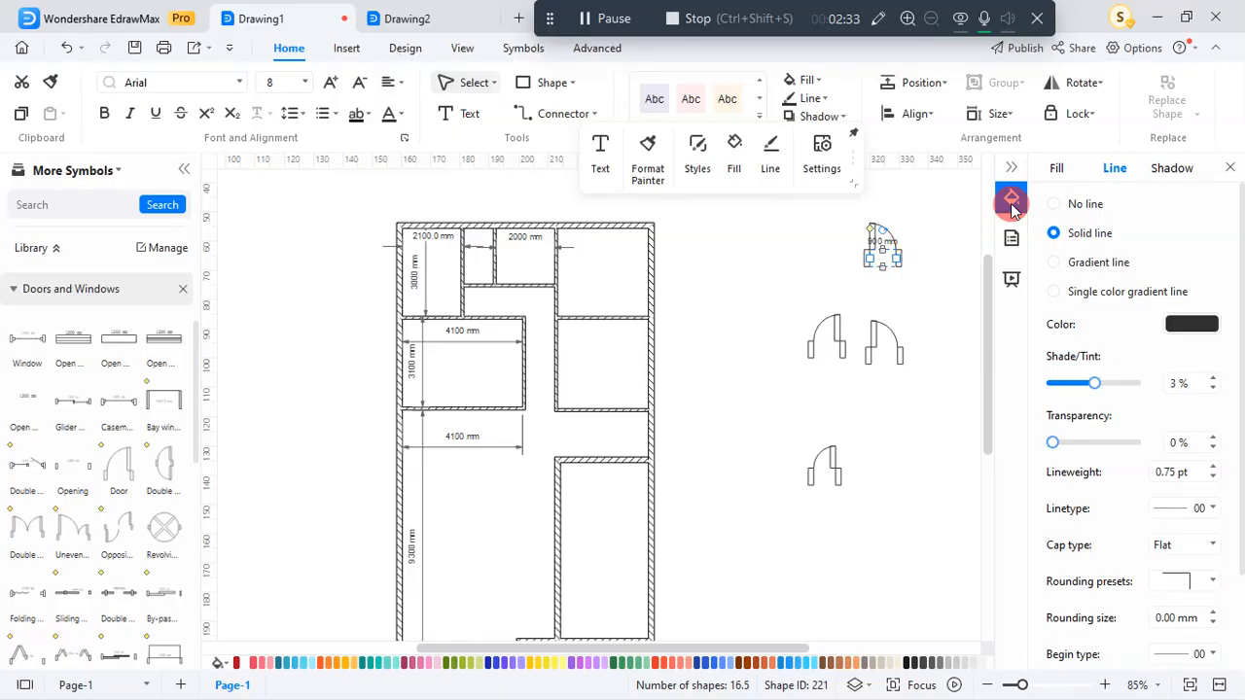
click(1097, 86)
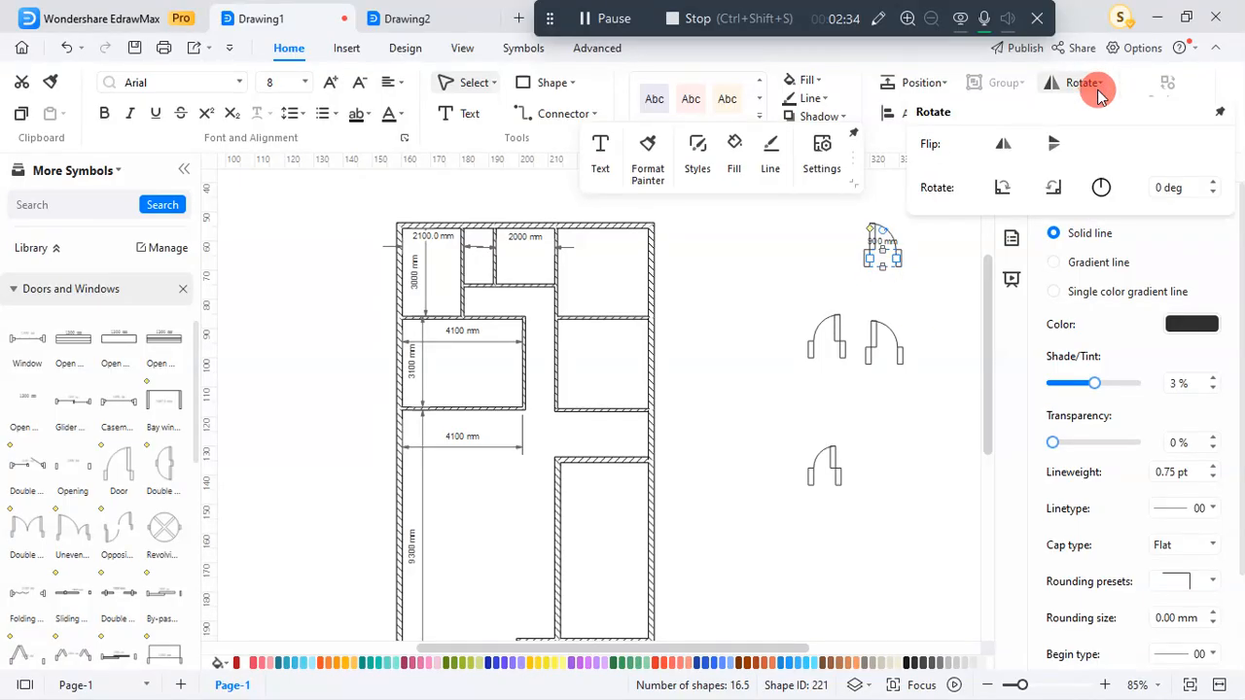
click(914, 411)
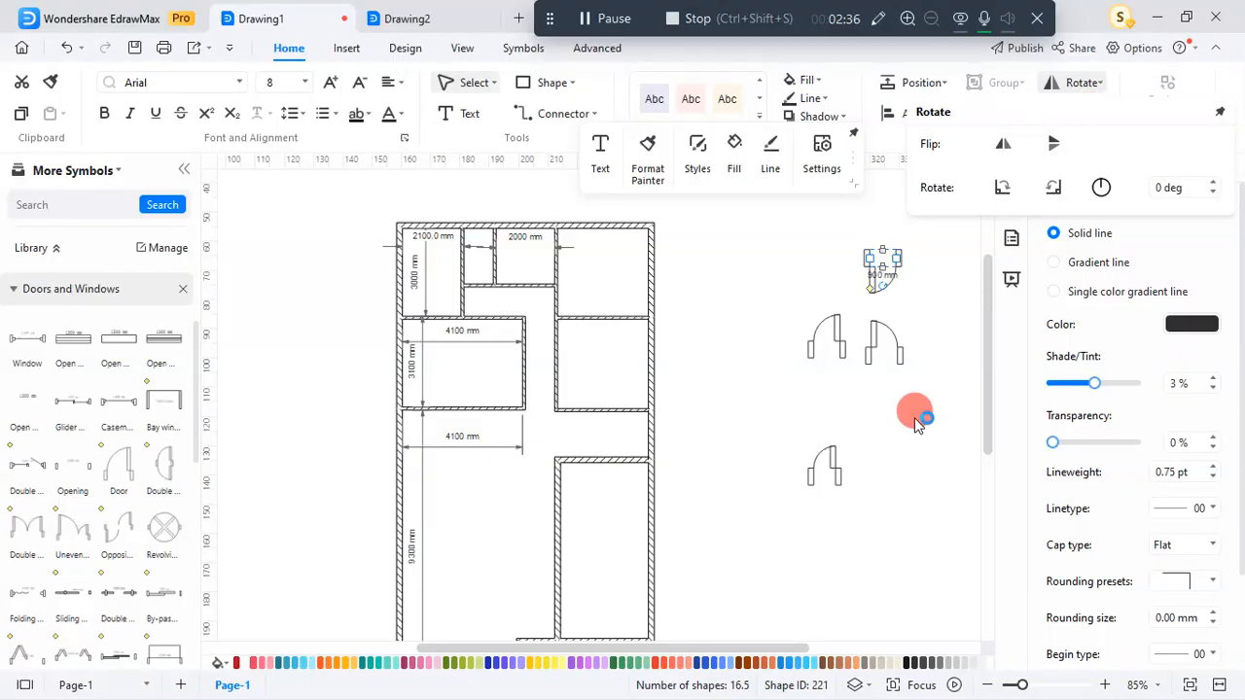
Duplicate the vertically flipped 900 mm door to its left and flip the copy horizontally
click(895, 264)
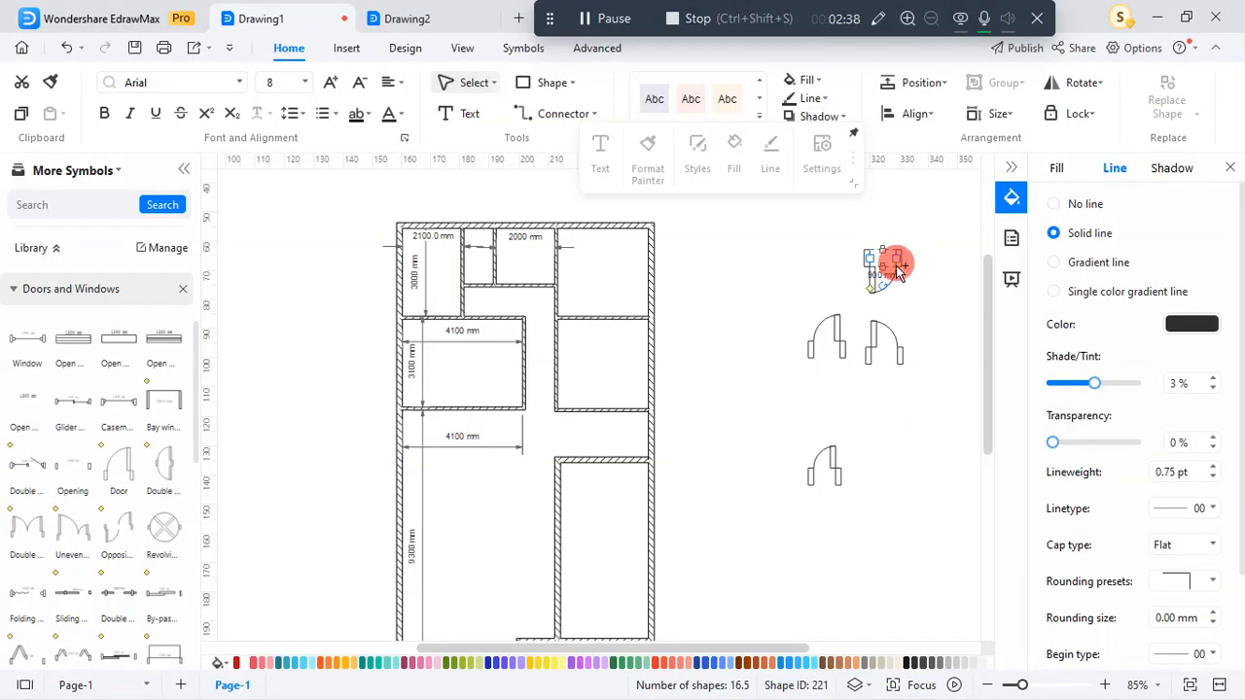
drag(898, 269, 838, 268)
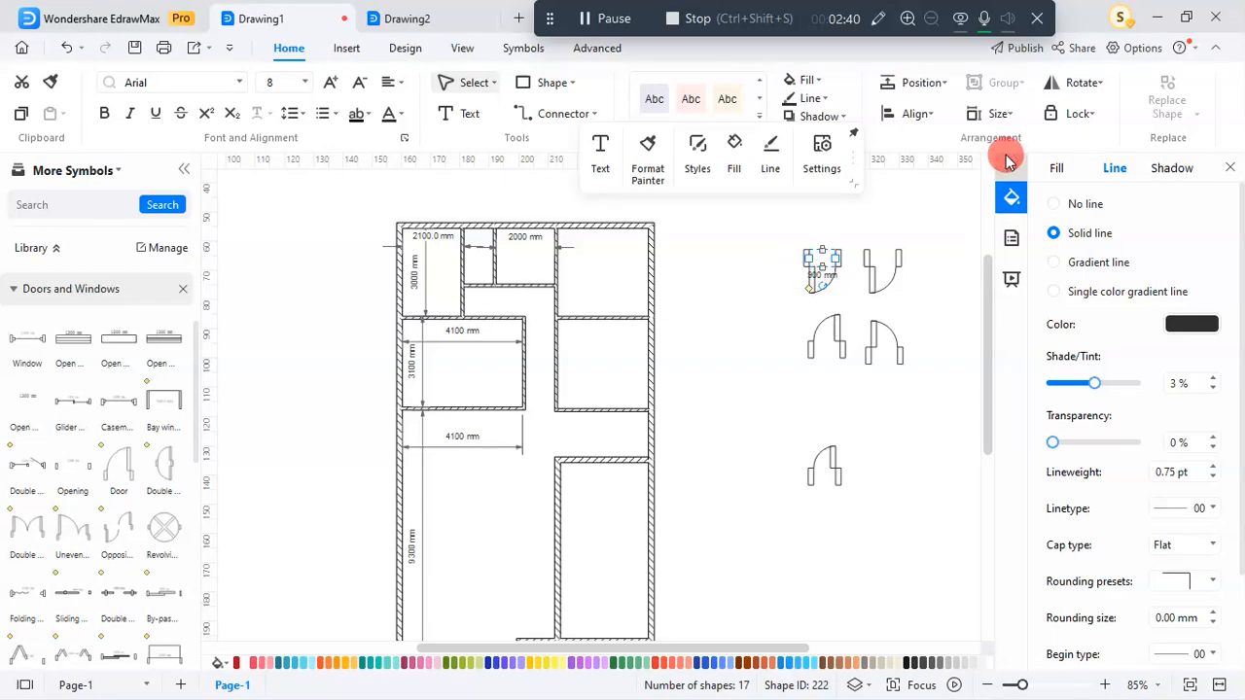
click(1086, 84)
click(1003, 144)
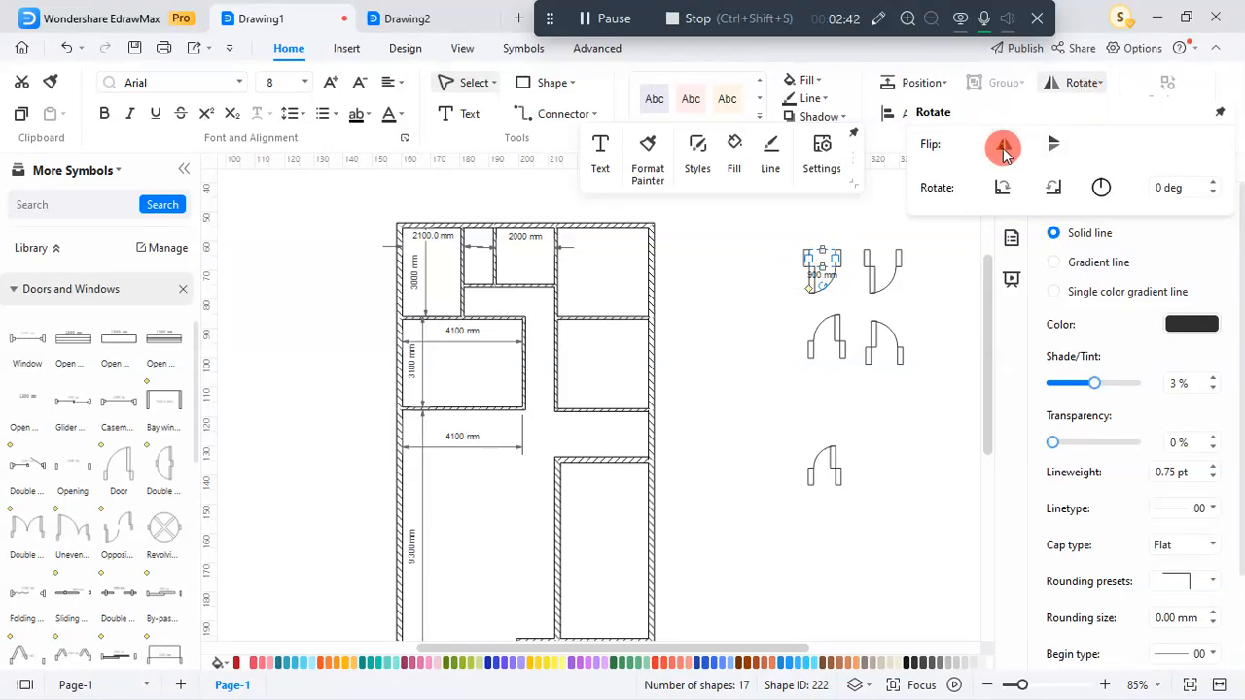
click(881, 443)
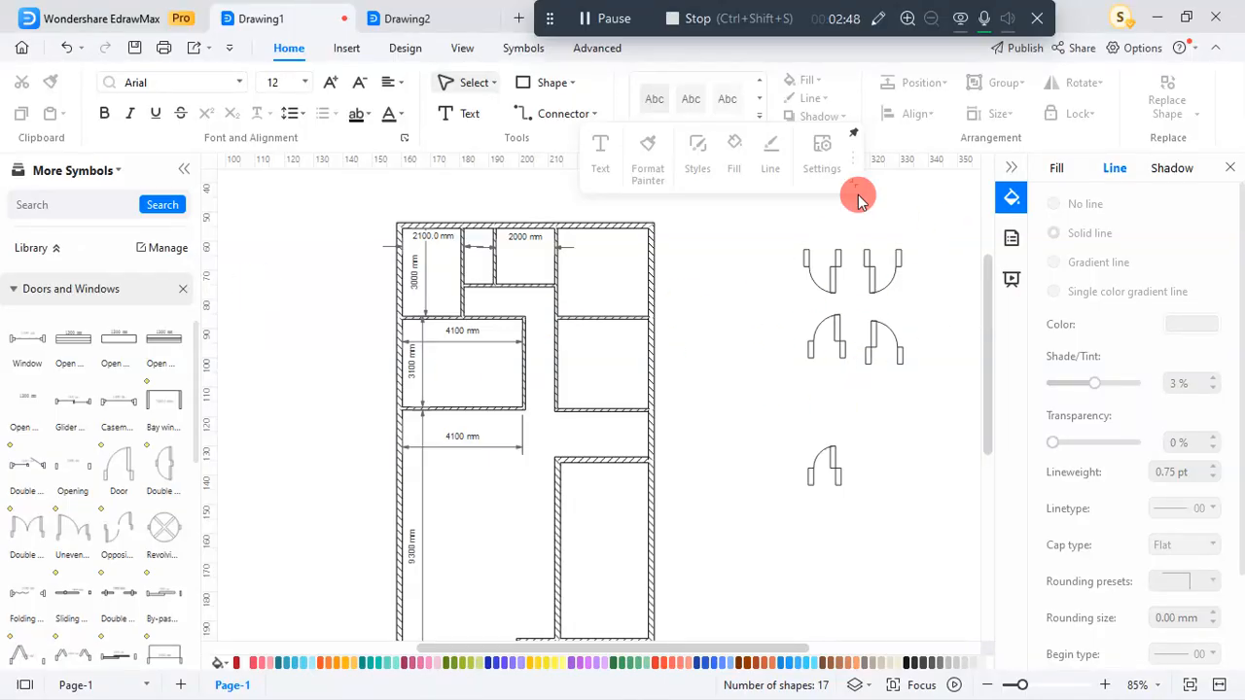
Duplicate the narrower door to its right and flip the copy horizontally
scroll(946, 290, down, 2)
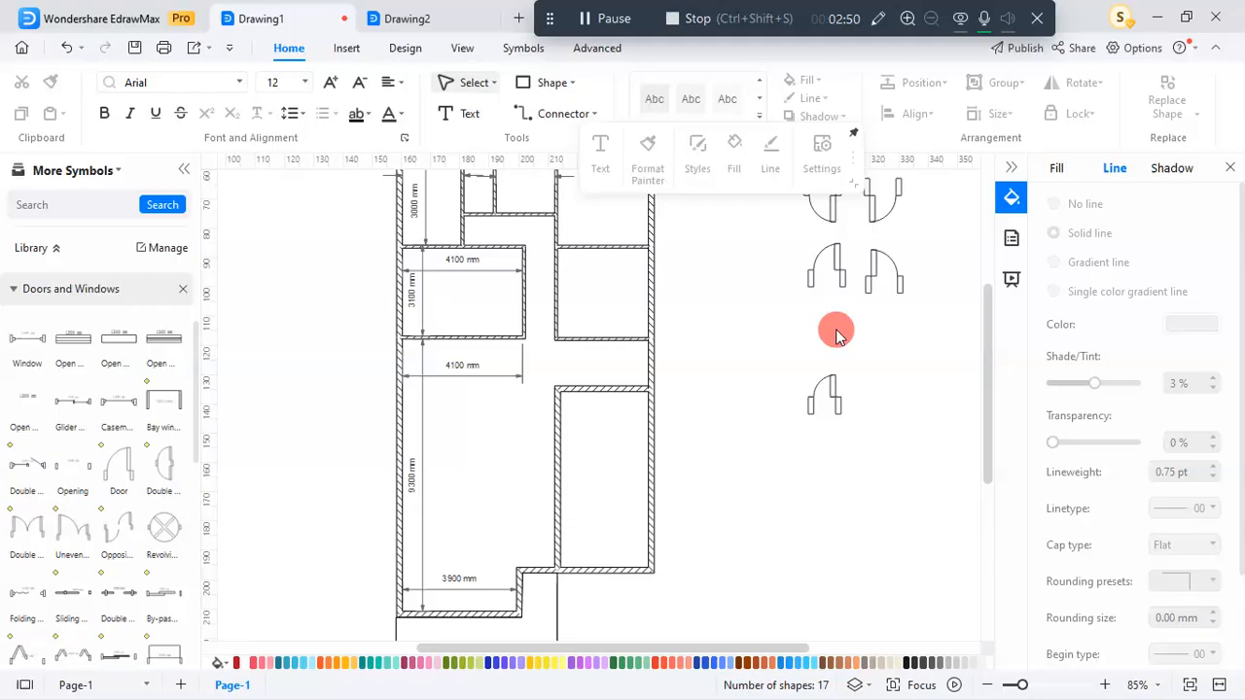
scroll(832, 380, up, 2)
click(830, 463)
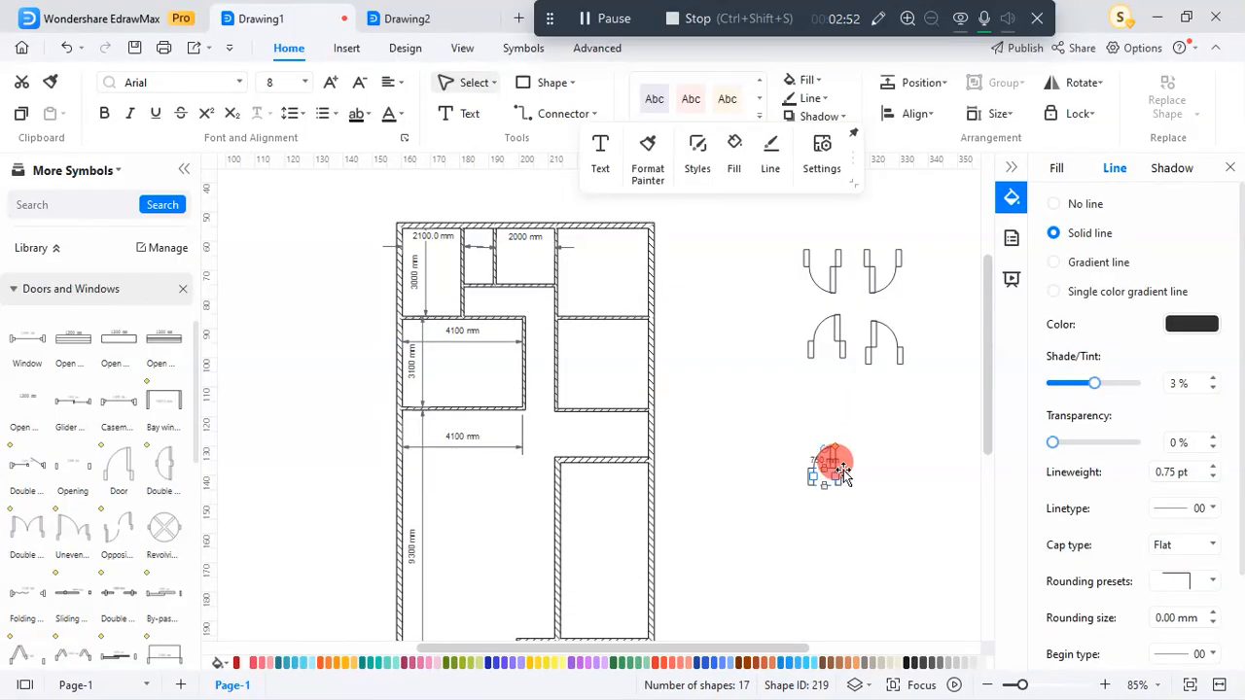
mouse_move(839, 474)
mouse_down()
mouse_move(832, 465)
mouse_move(881, 467)
mouse_up()
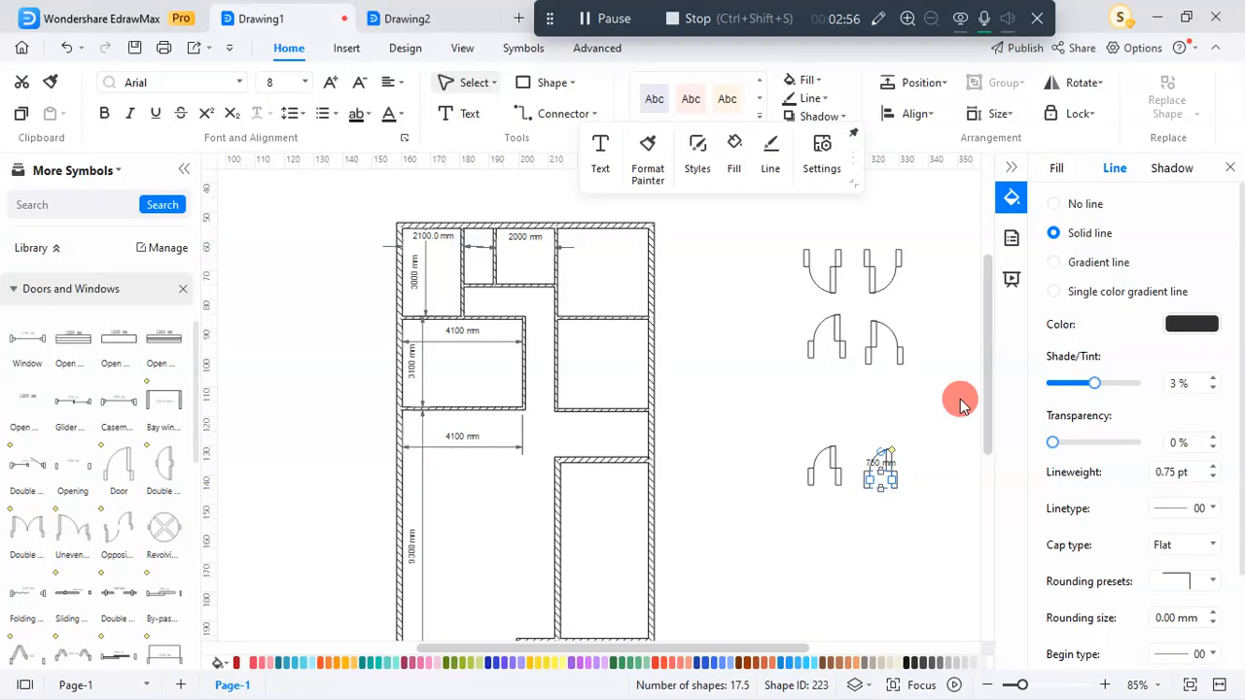
click(1086, 97)
click(1001, 148)
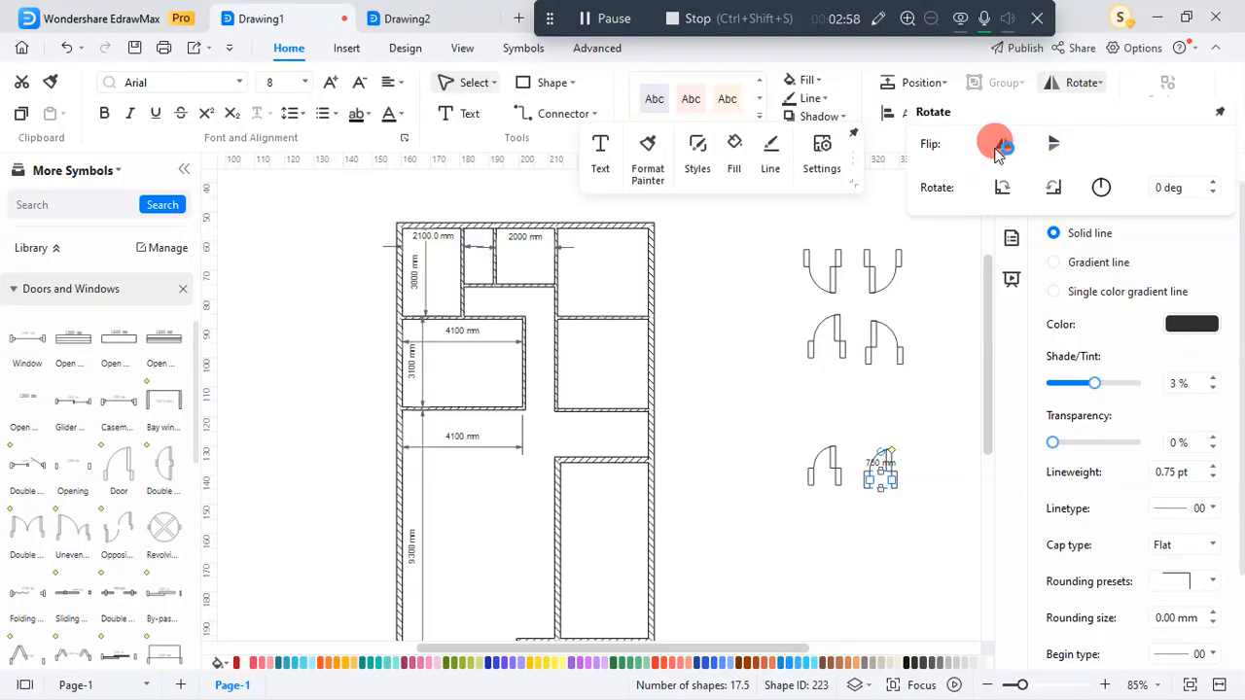
click(1002, 148)
click(891, 522)
Duplicate the horizontally flipped narrower door directly below itself and flip the copy vertically
click(890, 476)
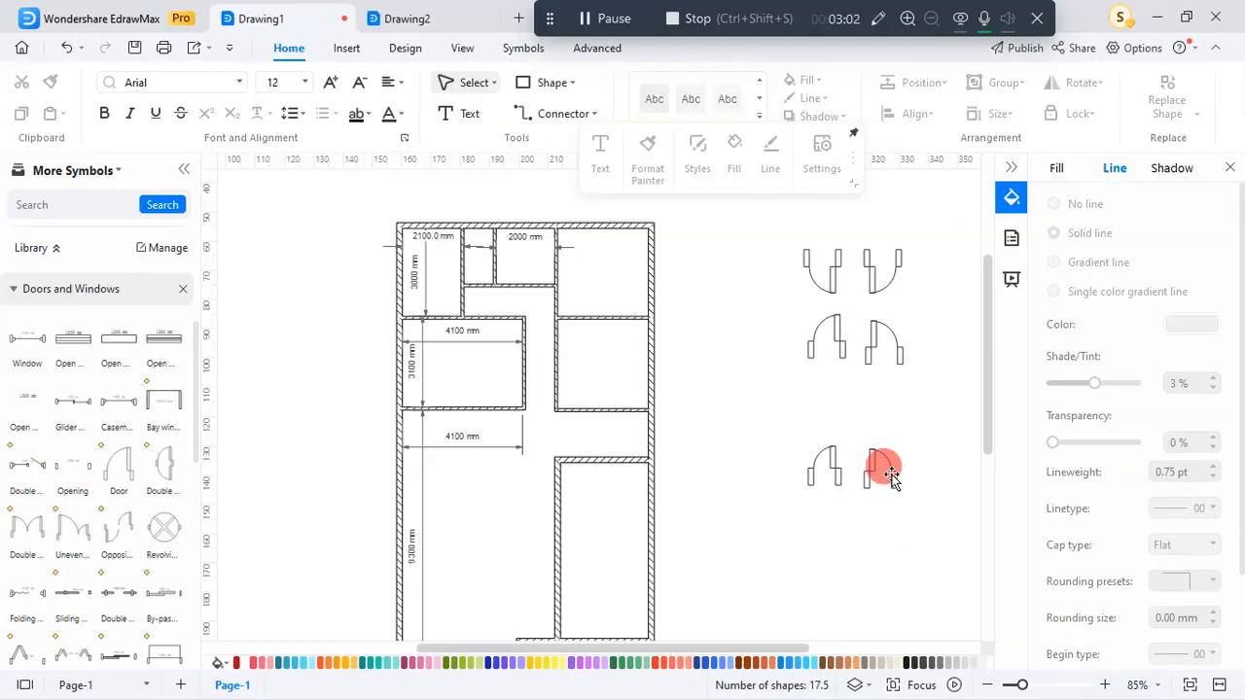
drag(891, 476, 888, 535)
click(1072, 83)
click(1052, 141)
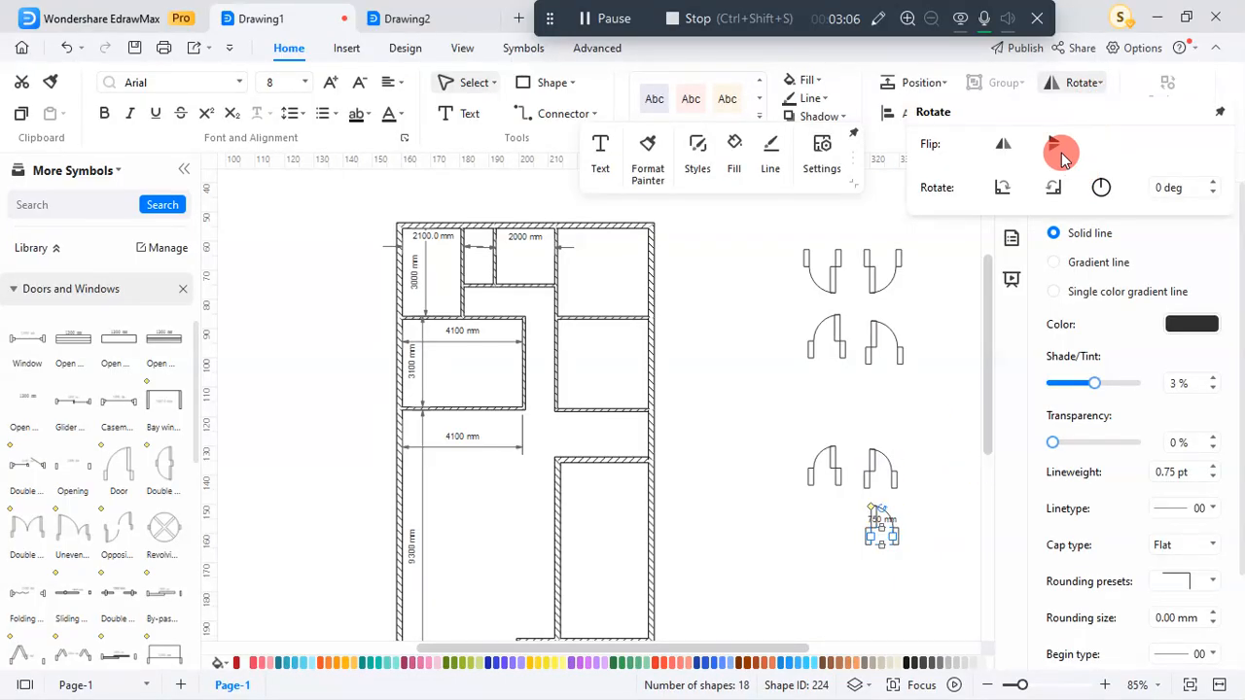
click(896, 583)
Duplicate the original narrower door directly below itself and flip the copy vertically
click(825, 459)
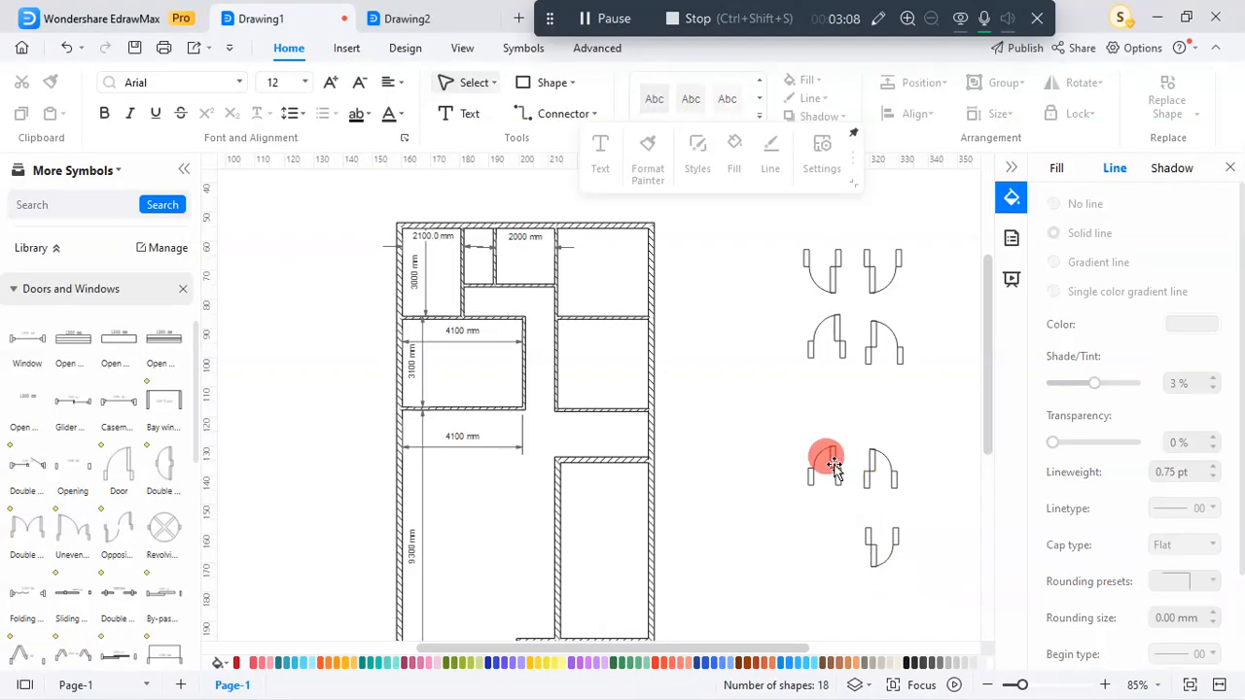
drag(833, 471, 841, 542)
click(1082, 83)
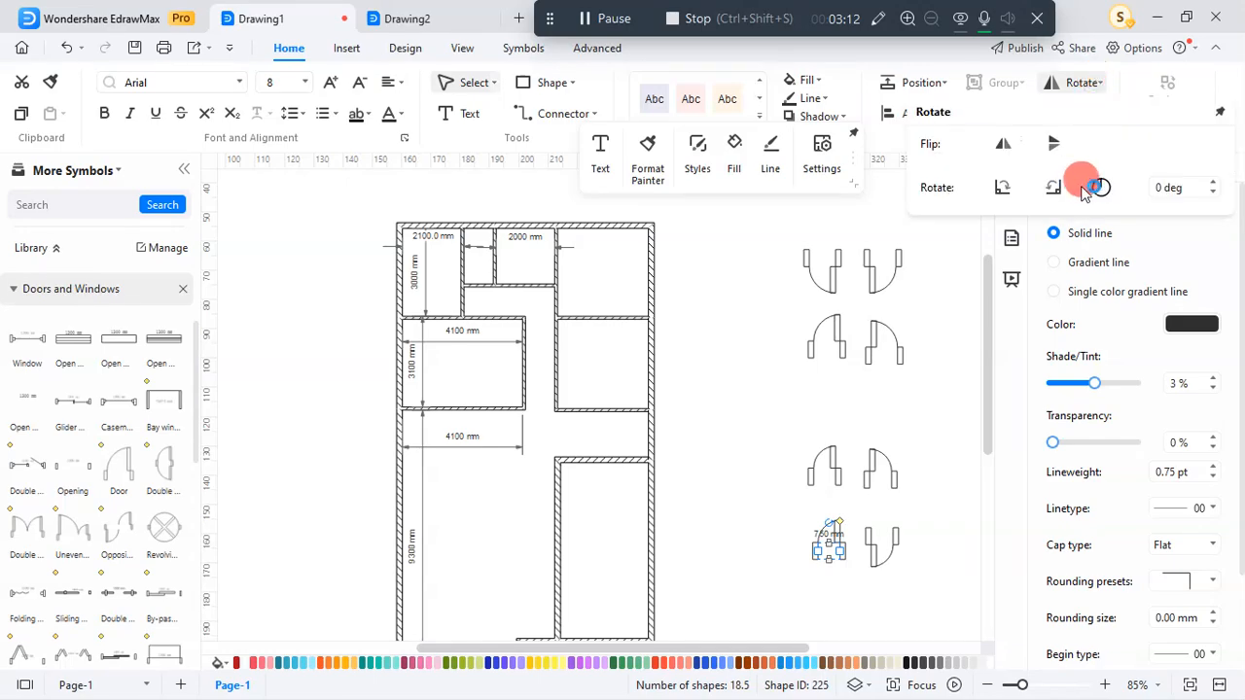
click(1057, 144)
click(792, 380)
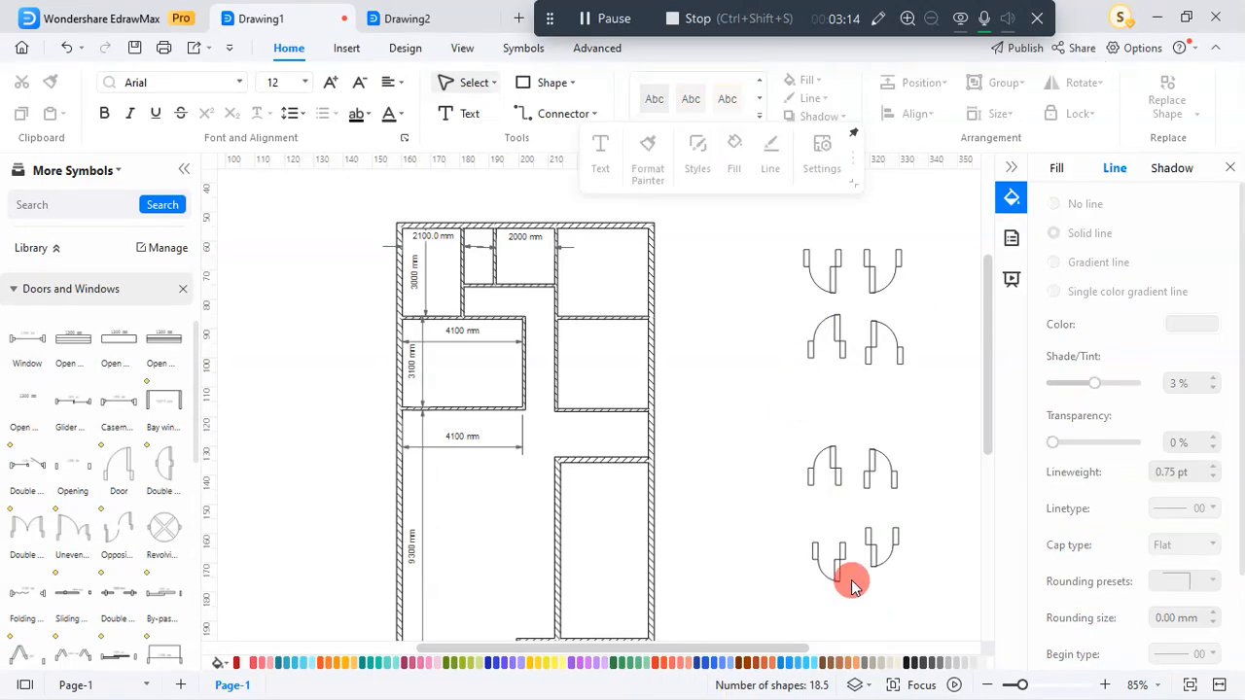
Copy the original upright 900 mm door into the floor plan, just above the short wall between the 3900 mm dimension and the lower right room
scroll(784, 400, down, 3)
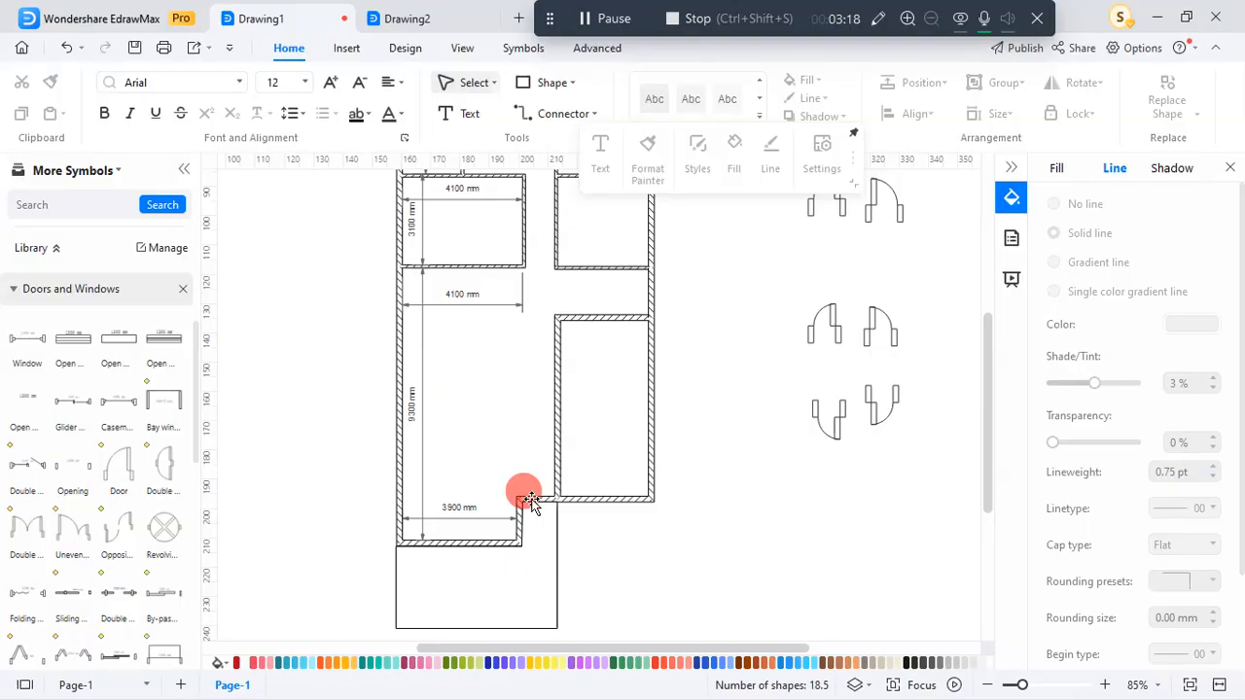
scroll(856, 361, up, 3)
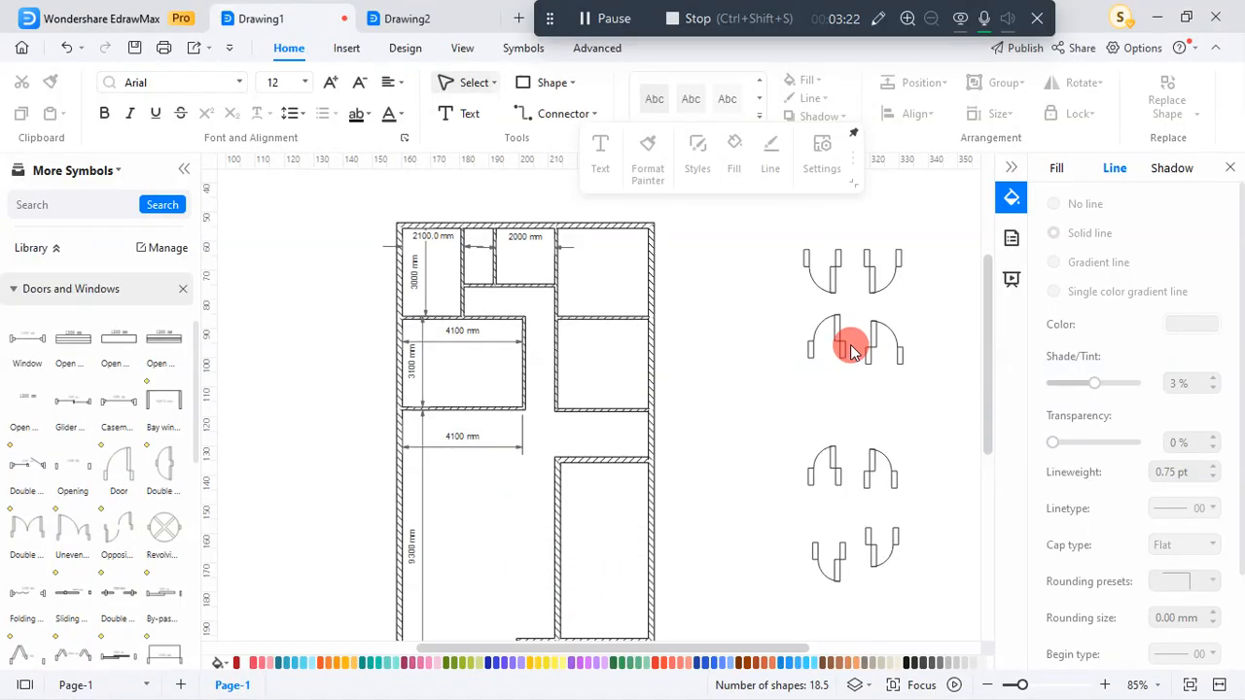
scroll(827, 328, down, 2)
click(837, 263)
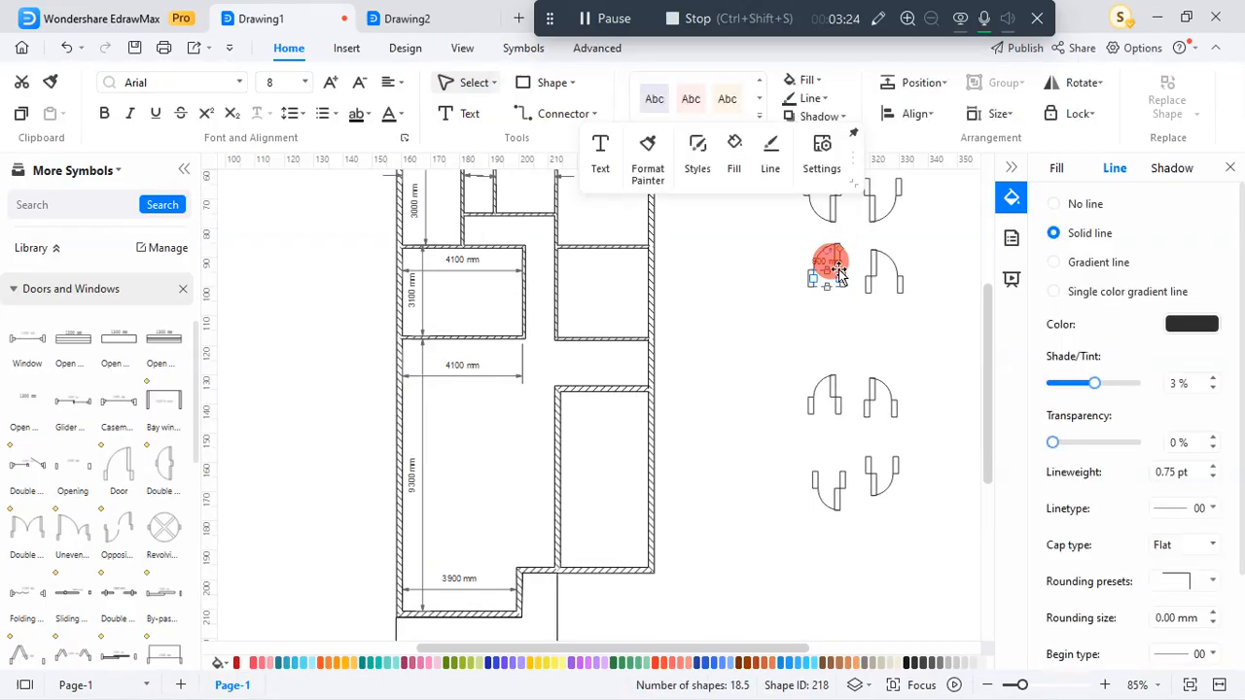
drag(838, 268, 541, 567)
drag(548, 562, 542, 522)
Fit the copied 900 mm door into the short entrance wall beside the lower right room's corner
scroll(534, 604, up, 1)
scroll(534, 583, up, 4)
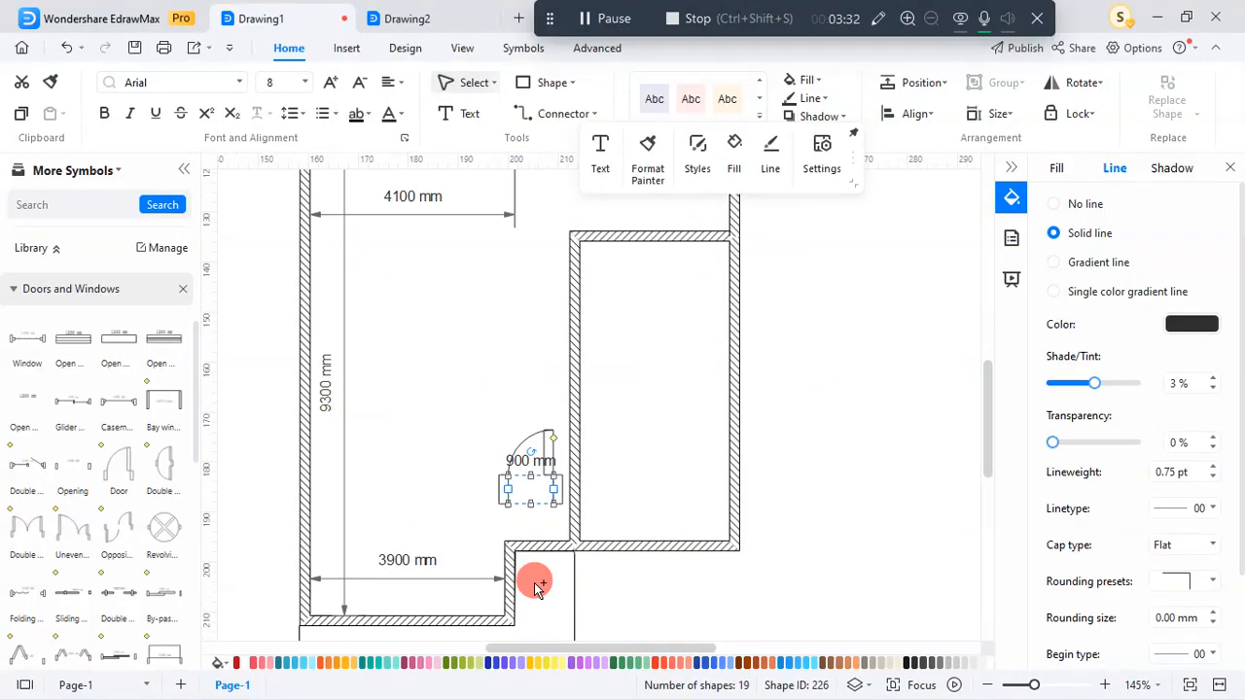
drag(477, 424, 496, 501)
scroll(728, 439, down, 3)
scroll(732, 442, down, 2)
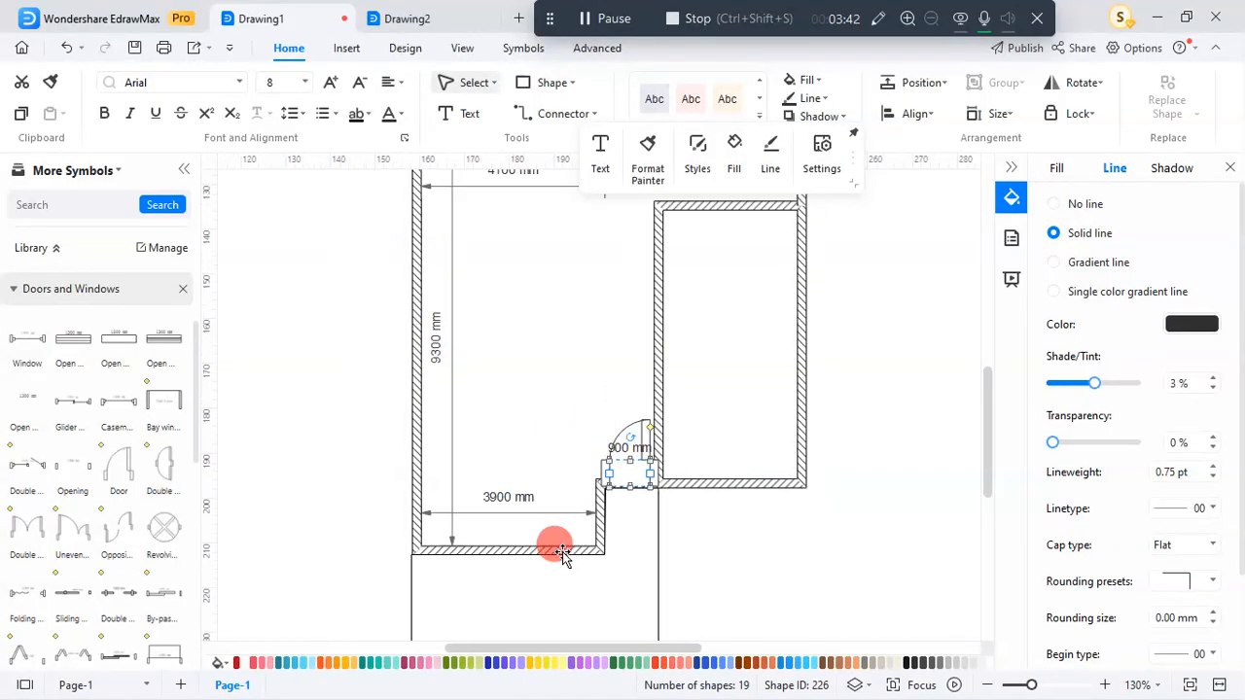
scroll(620, 531, down, 1)
scroll(621, 531, down, 2)
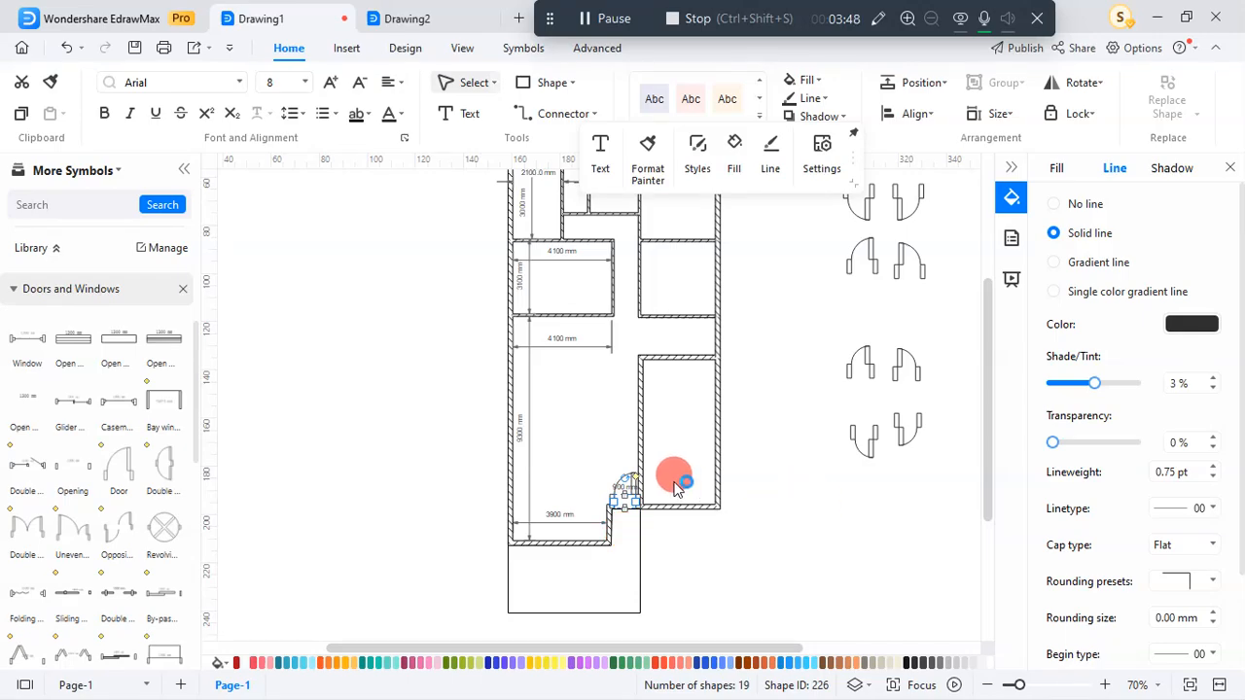
click(602, 545)
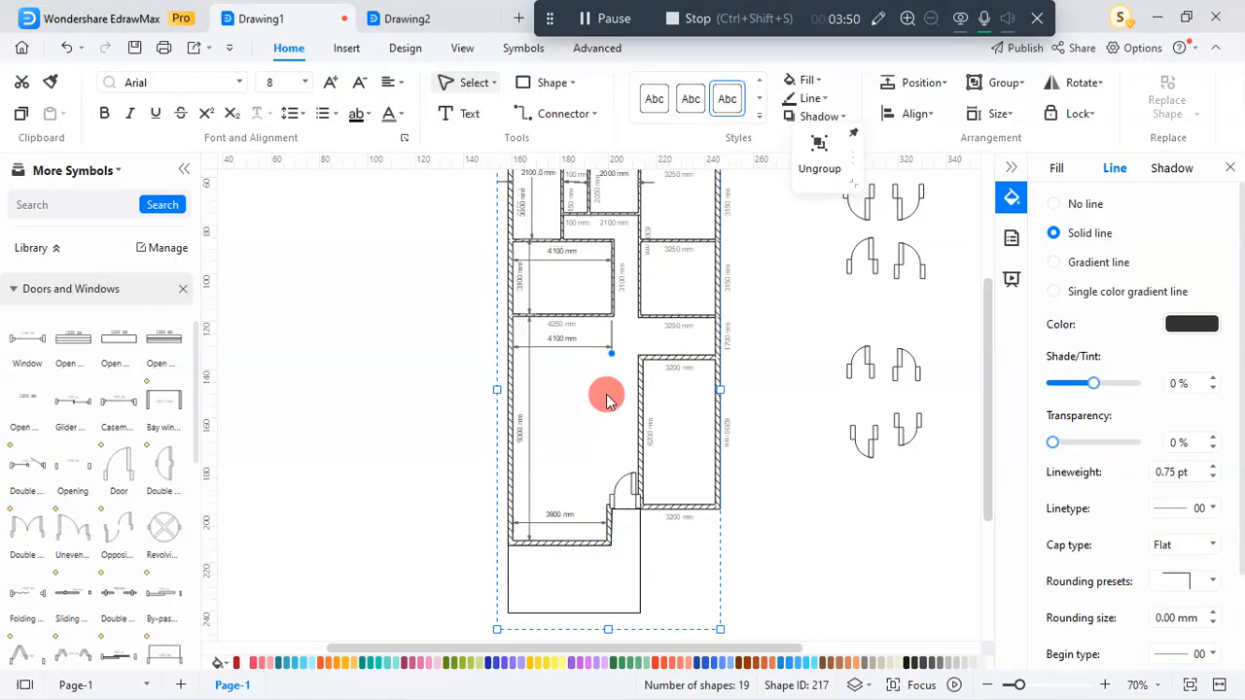
right_click(624, 453)
click(804, 557)
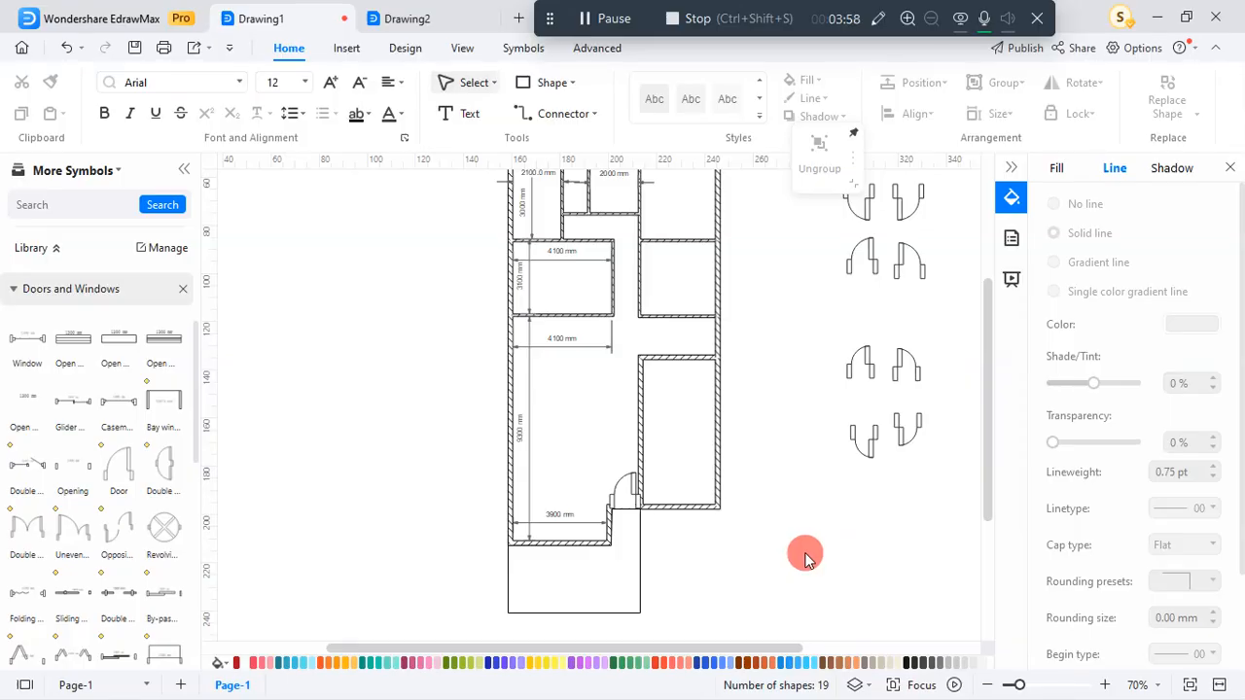
click(806, 559)
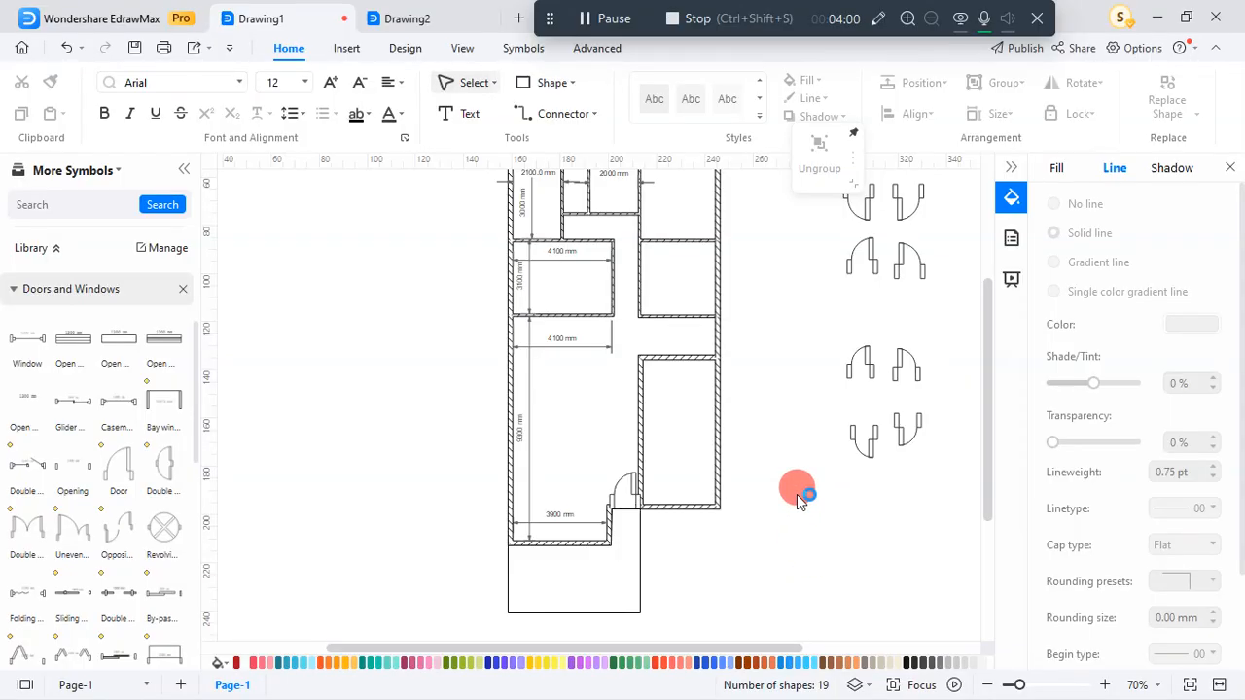
click(855, 685)
click(870, 595)
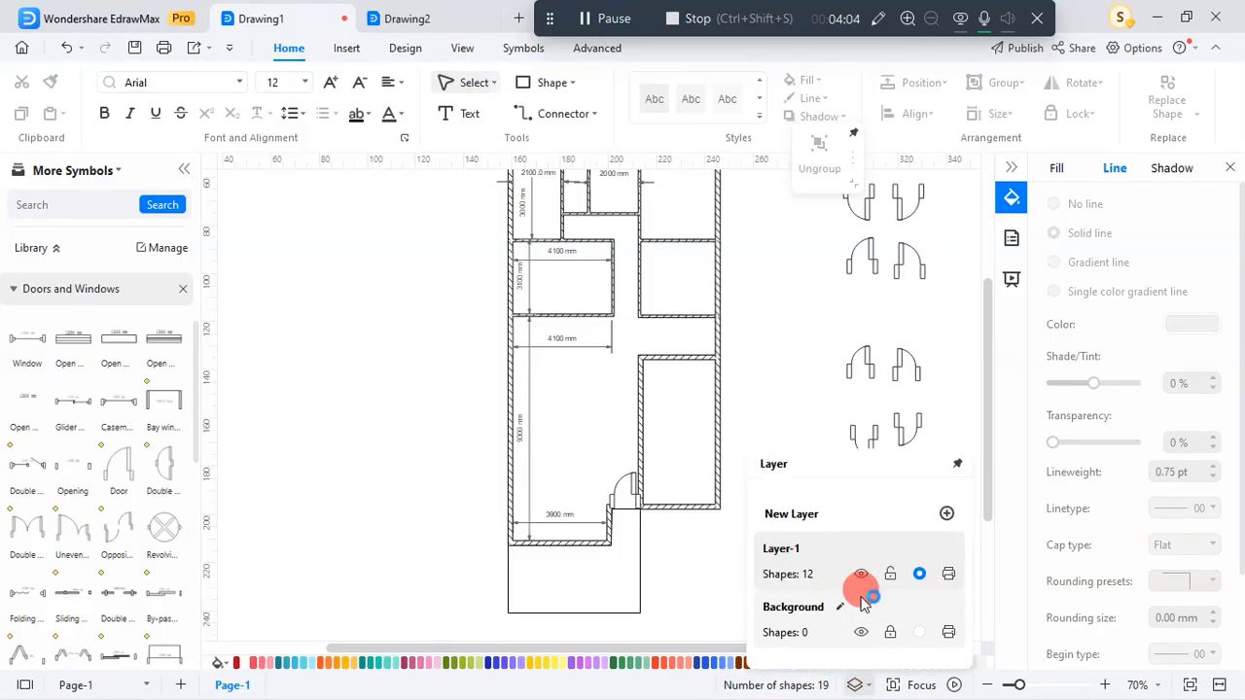
click(793, 378)
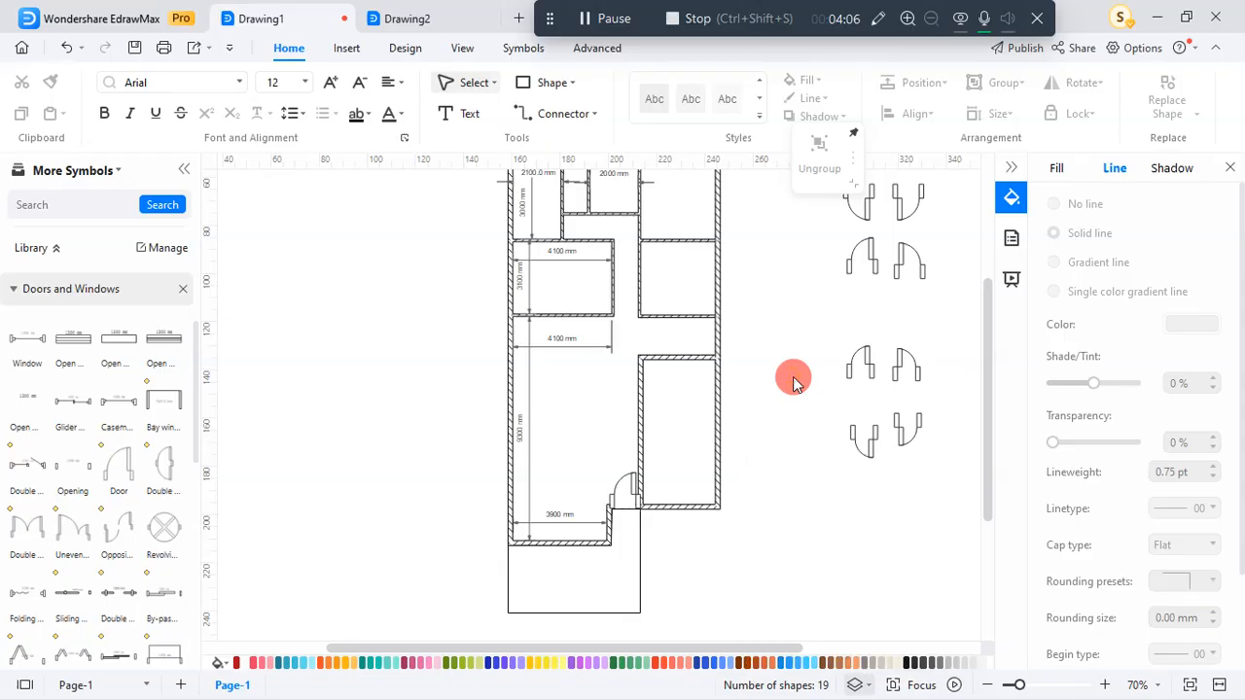
Rename the layer Layer-1 as wall
click(868, 687)
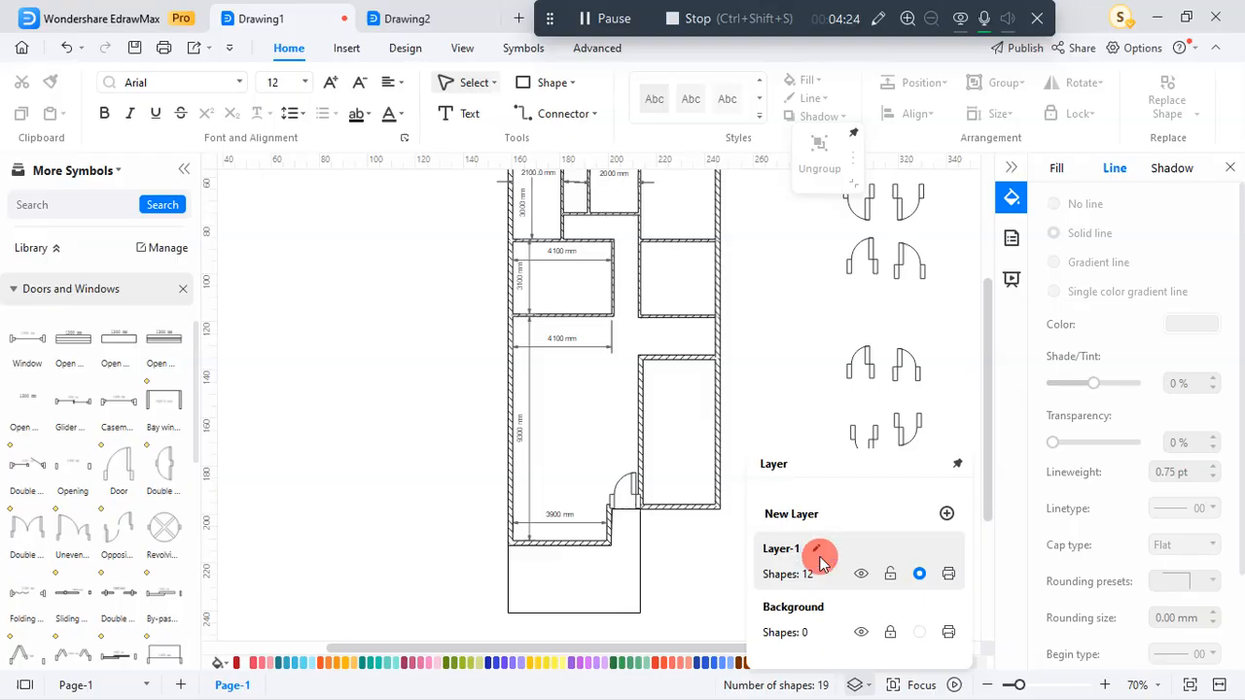
double_click(797, 550)
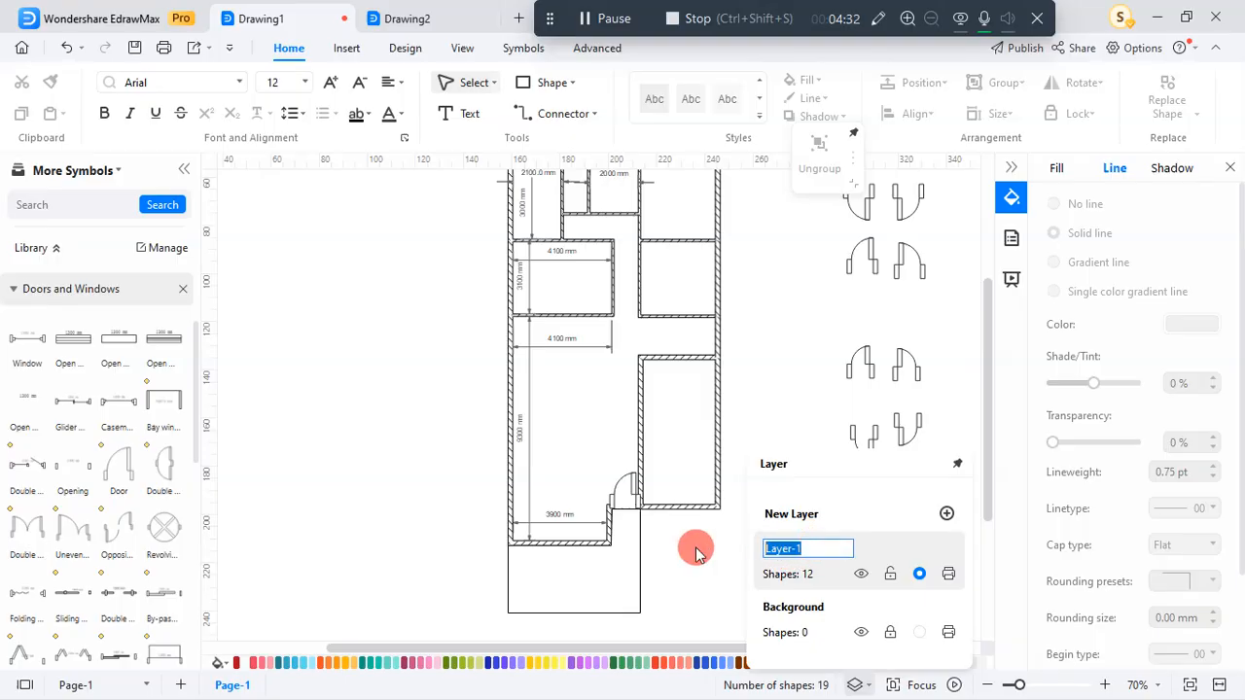
text(wall)
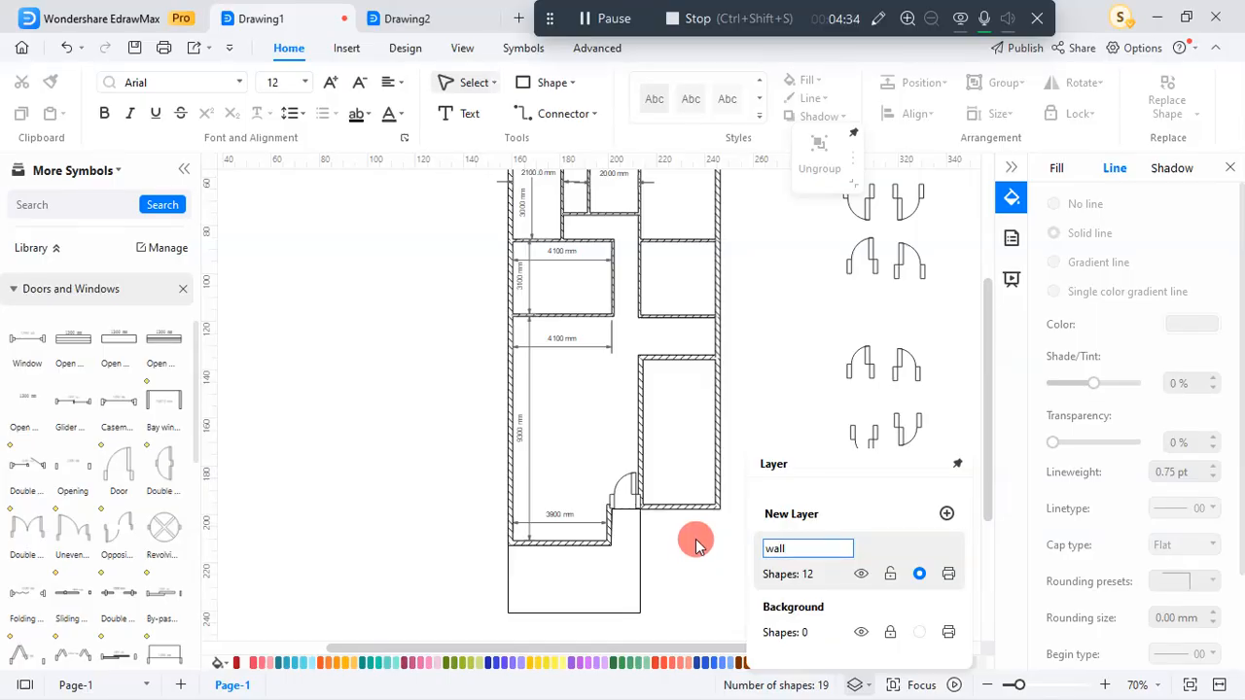
click(776, 418)
click(856, 684)
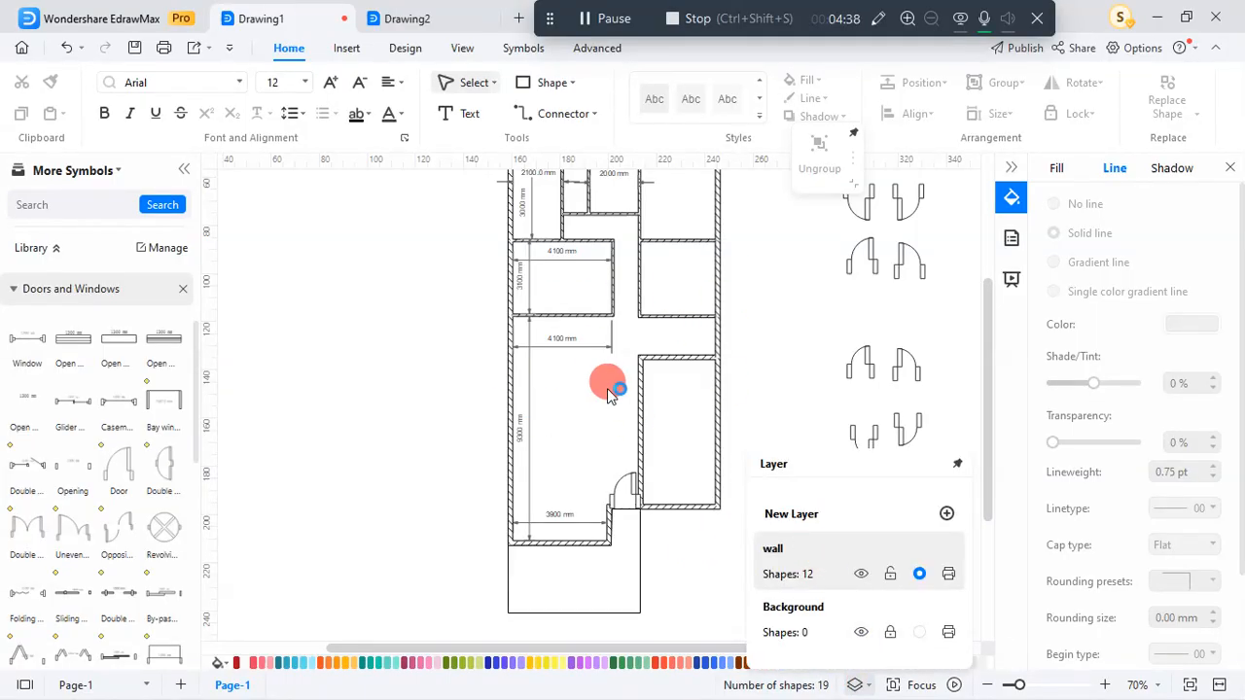
right_click(826, 551)
click(811, 568)
right_click(809, 562)
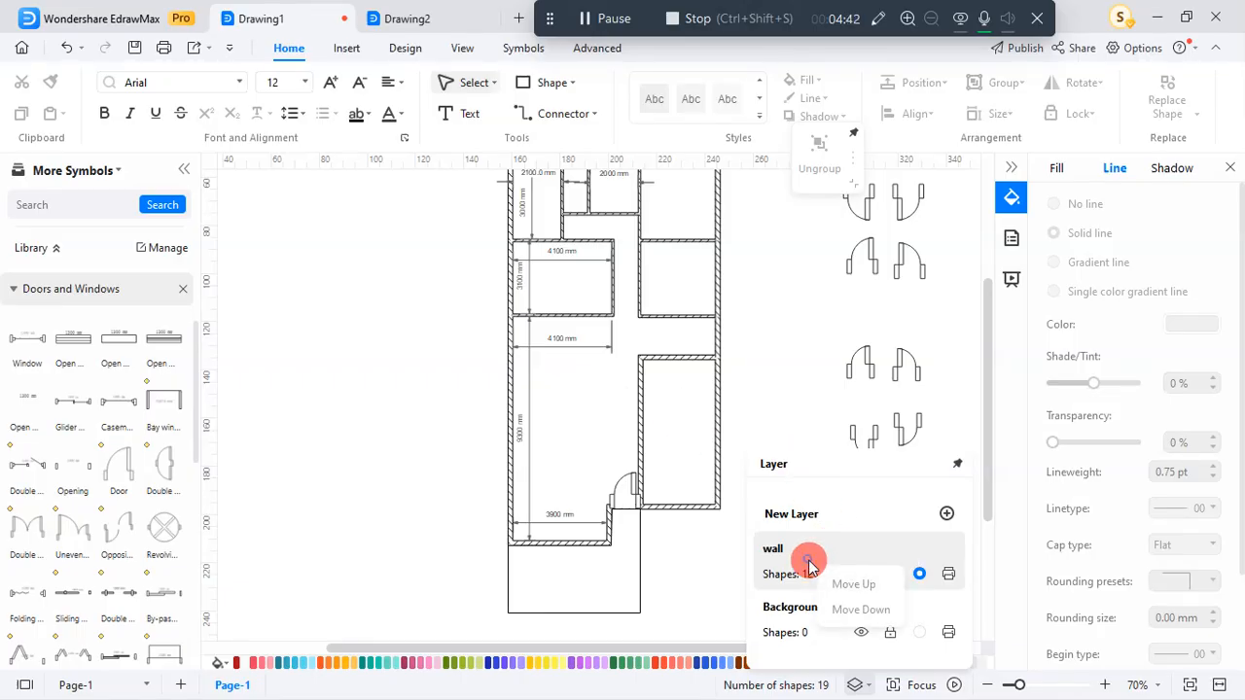
click(871, 540)
right_click(869, 552)
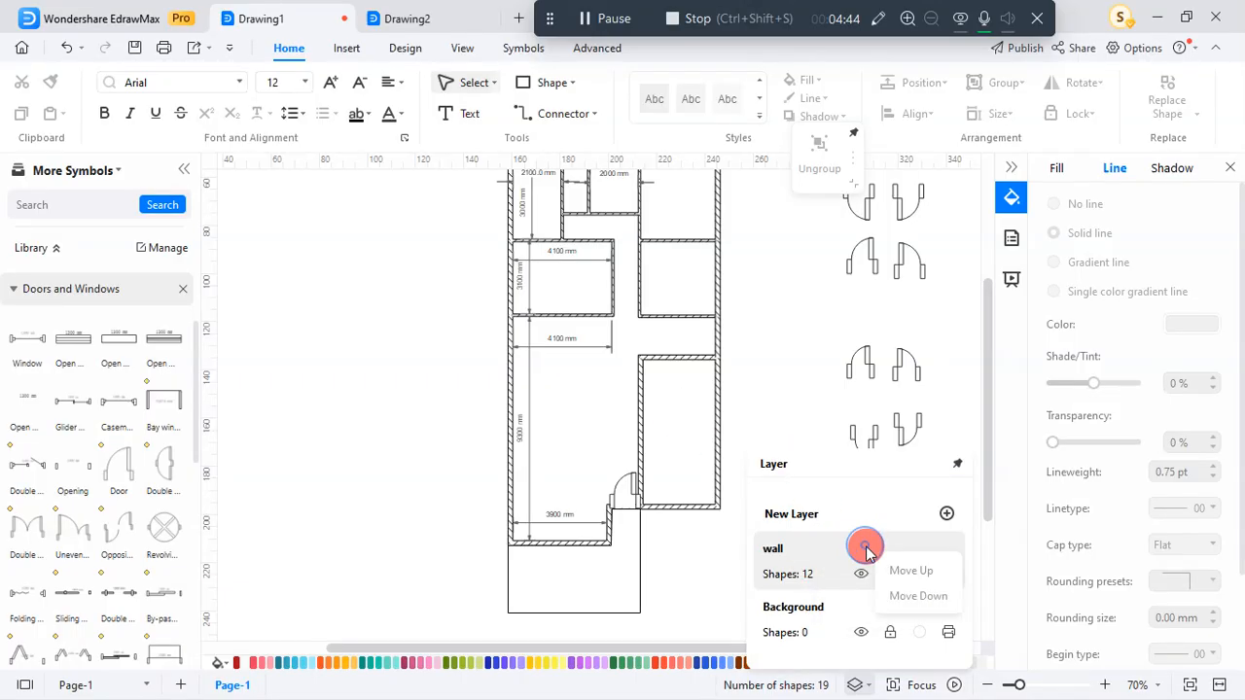
click(815, 557)
right_click(784, 574)
click(778, 574)
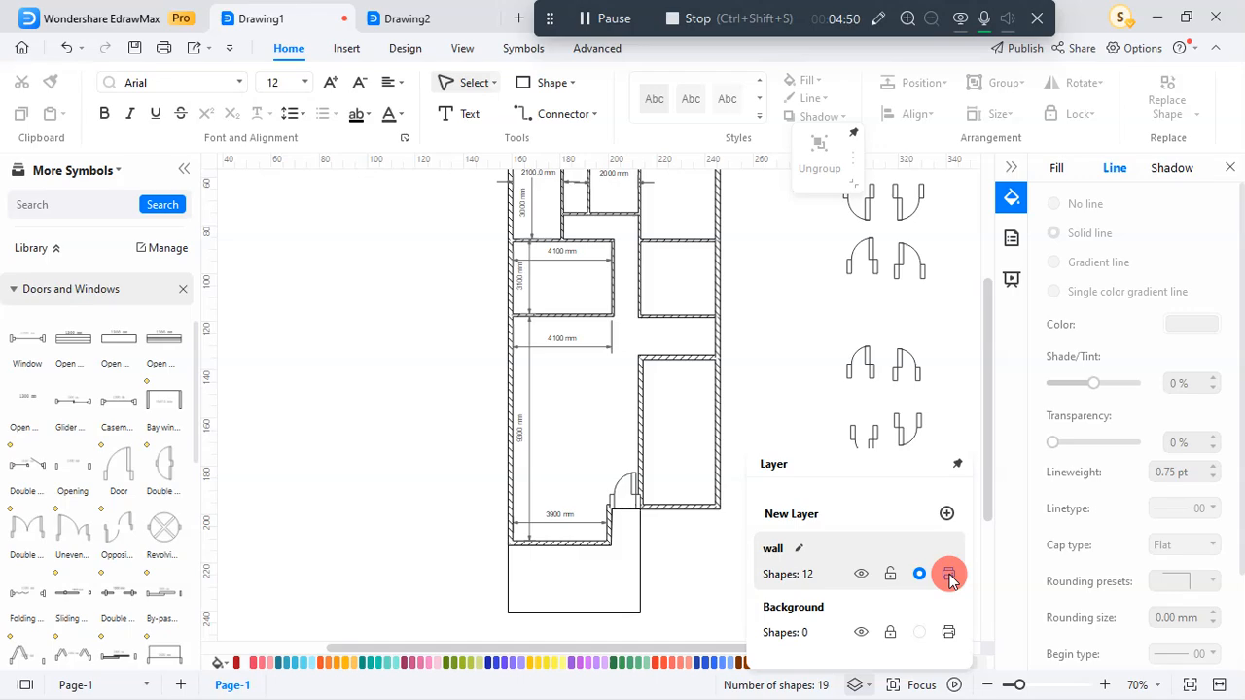
right_click(780, 554)
click(868, 548)
right_click(870, 549)
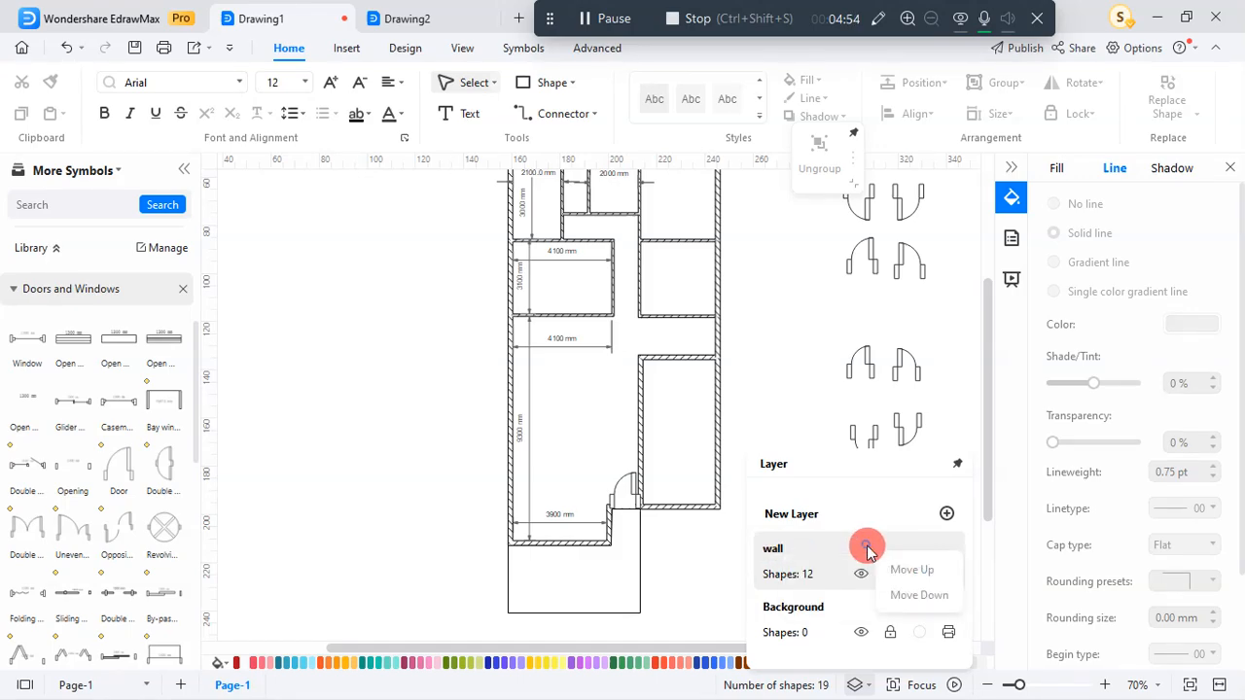
click(849, 553)
right_click(849, 556)
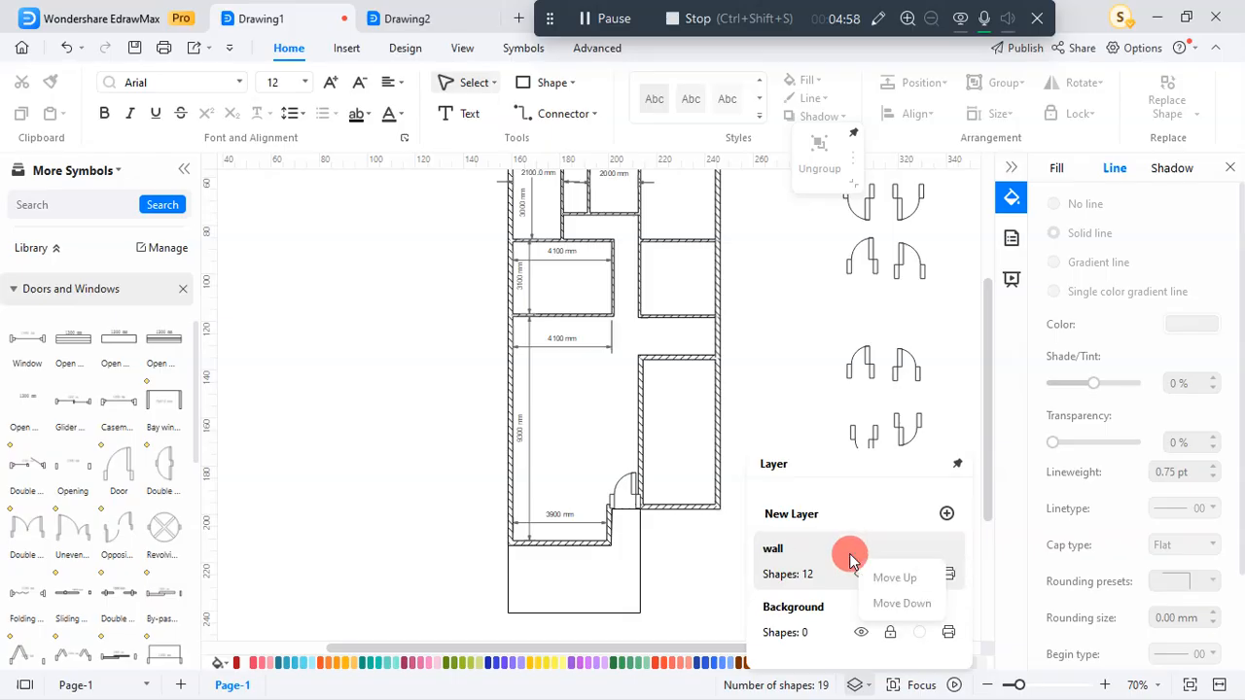
click(840, 567)
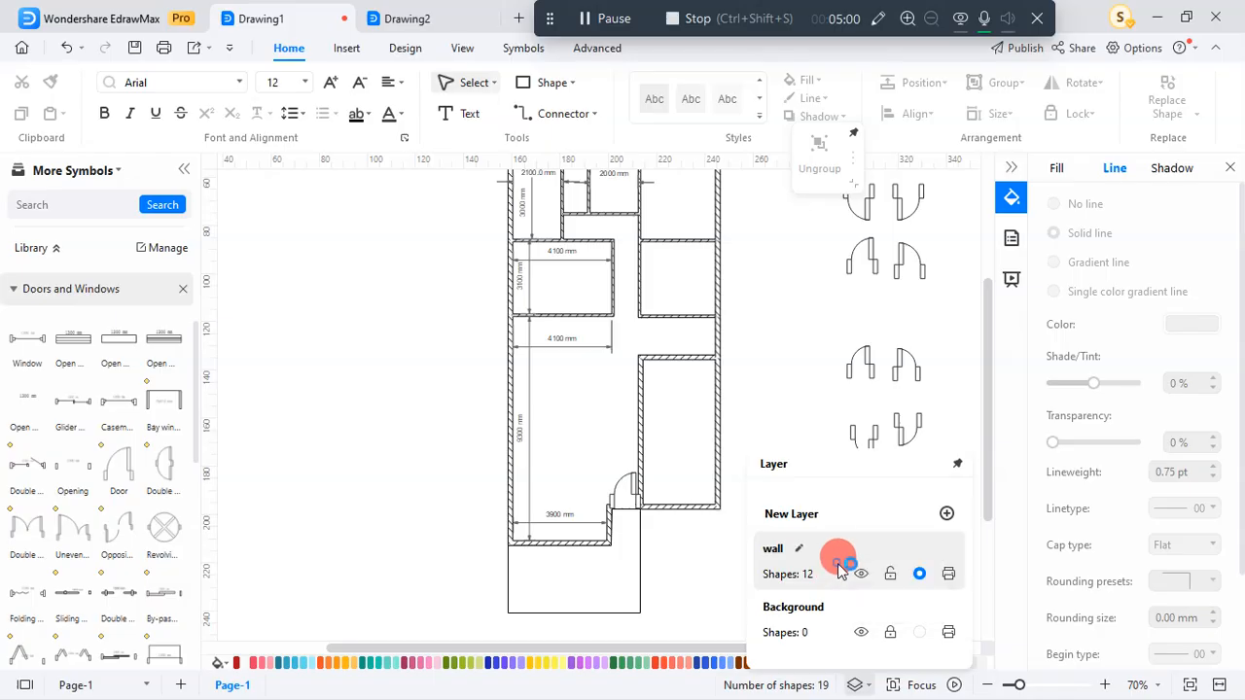
right_click(843, 570)
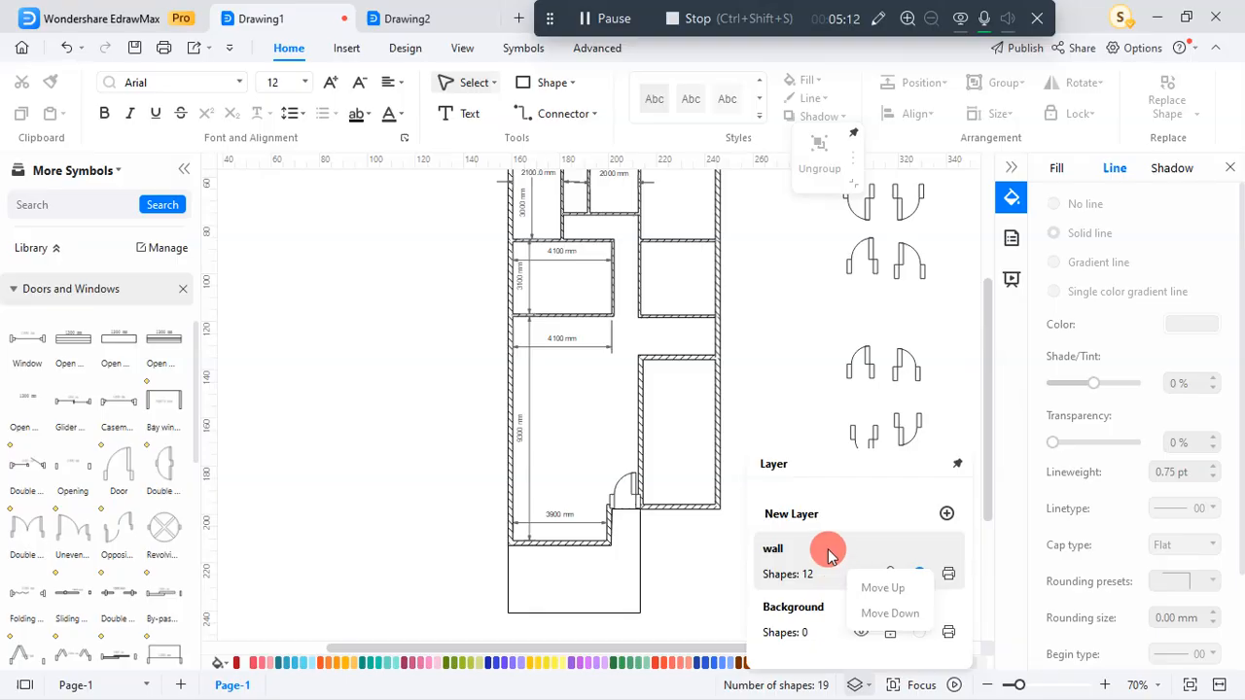
click(829, 552)
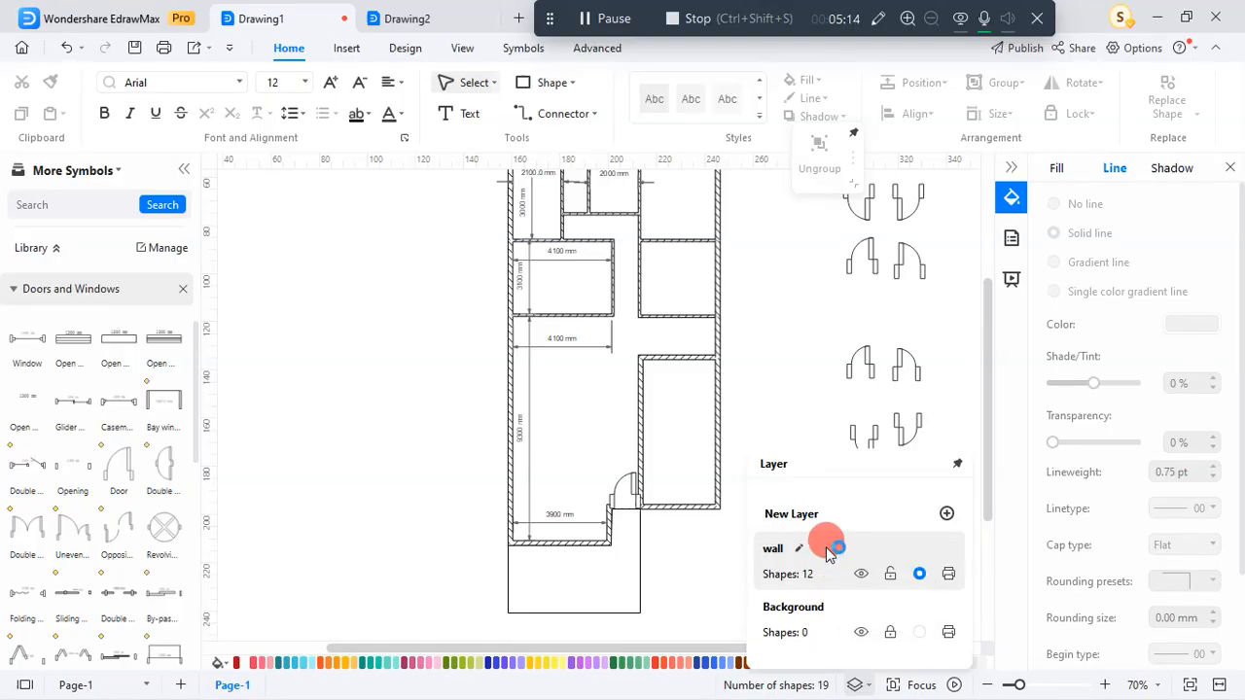
click(778, 387)
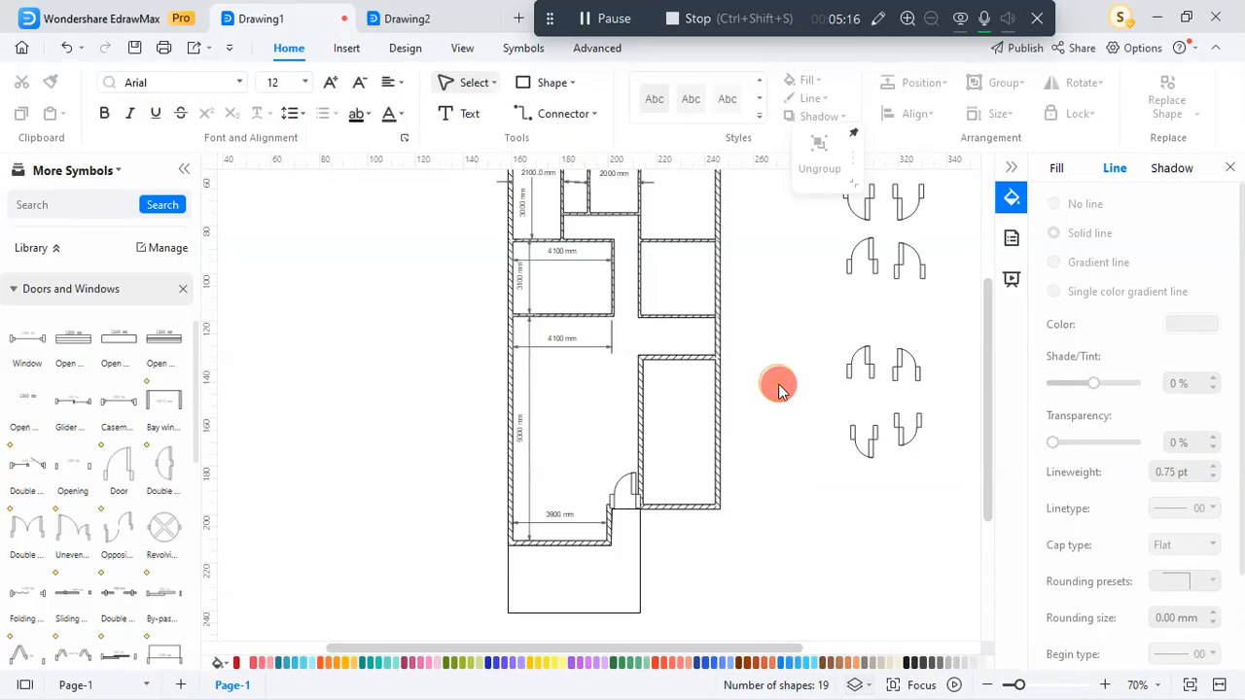
click(858, 686)
click(815, 568)
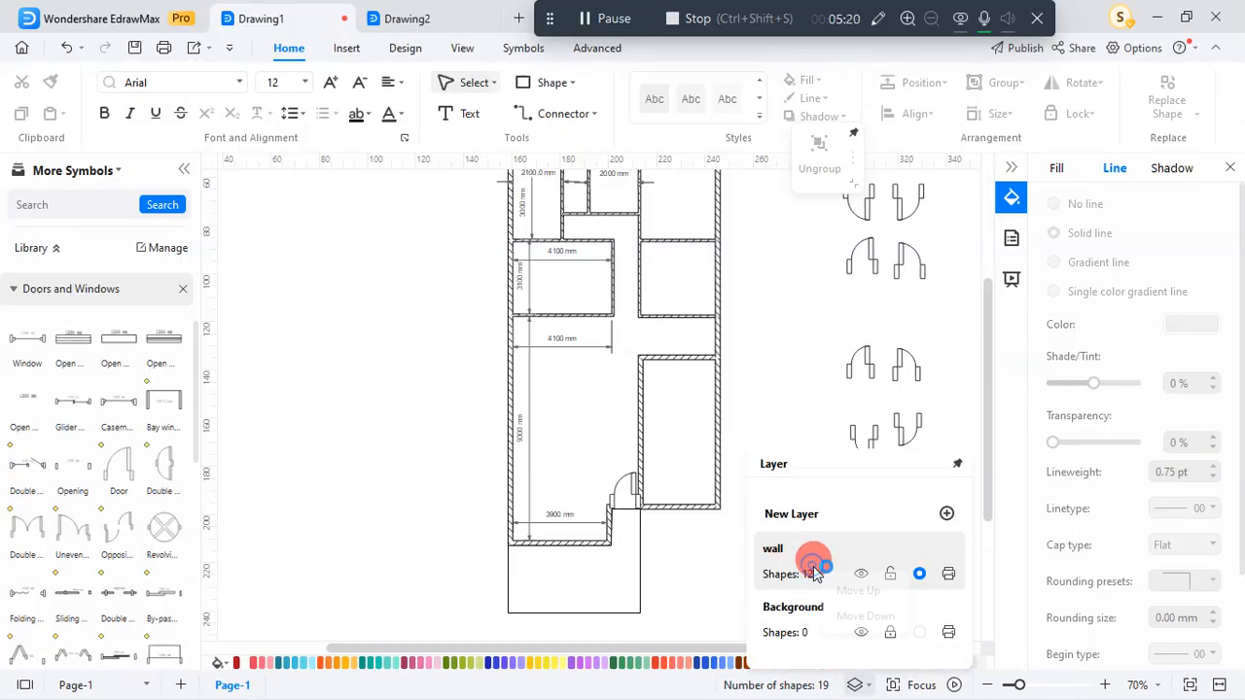
click(784, 564)
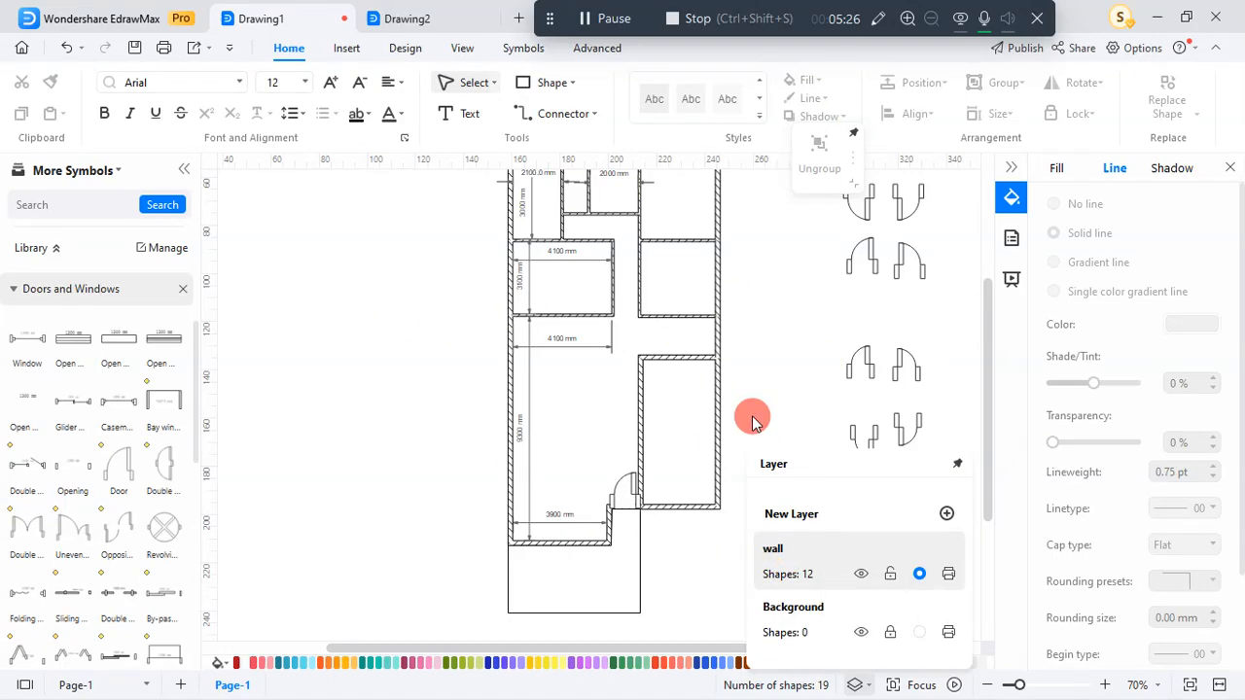
Duplicate the whole grouped floor plan, placing the copy well to the left of the original
ctrl+scroll(820, 354, down, 10)
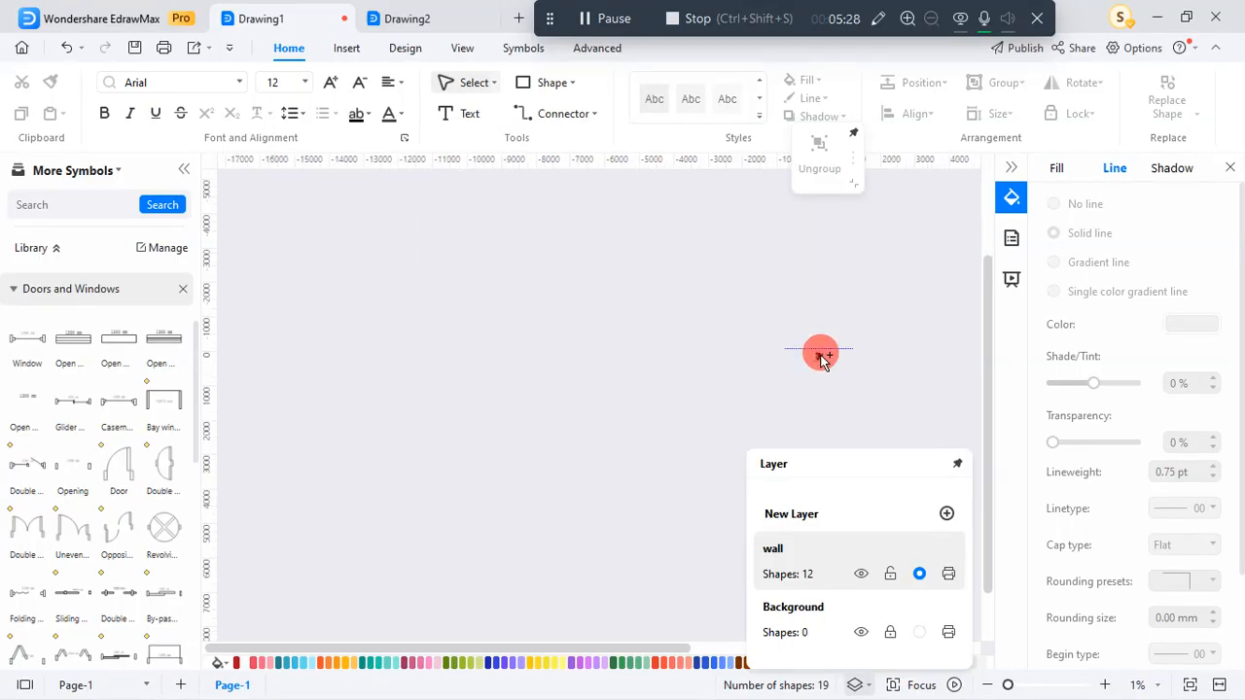
ctrl+scroll(820, 354, up, 10)
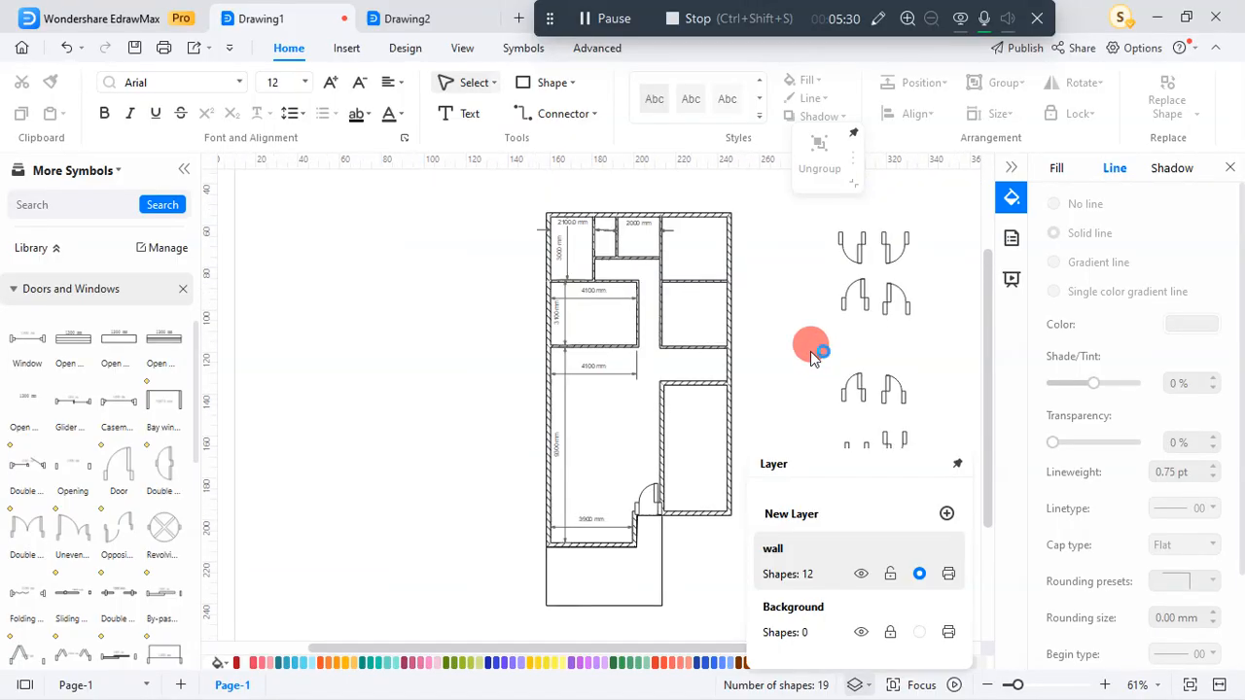
click(692, 377)
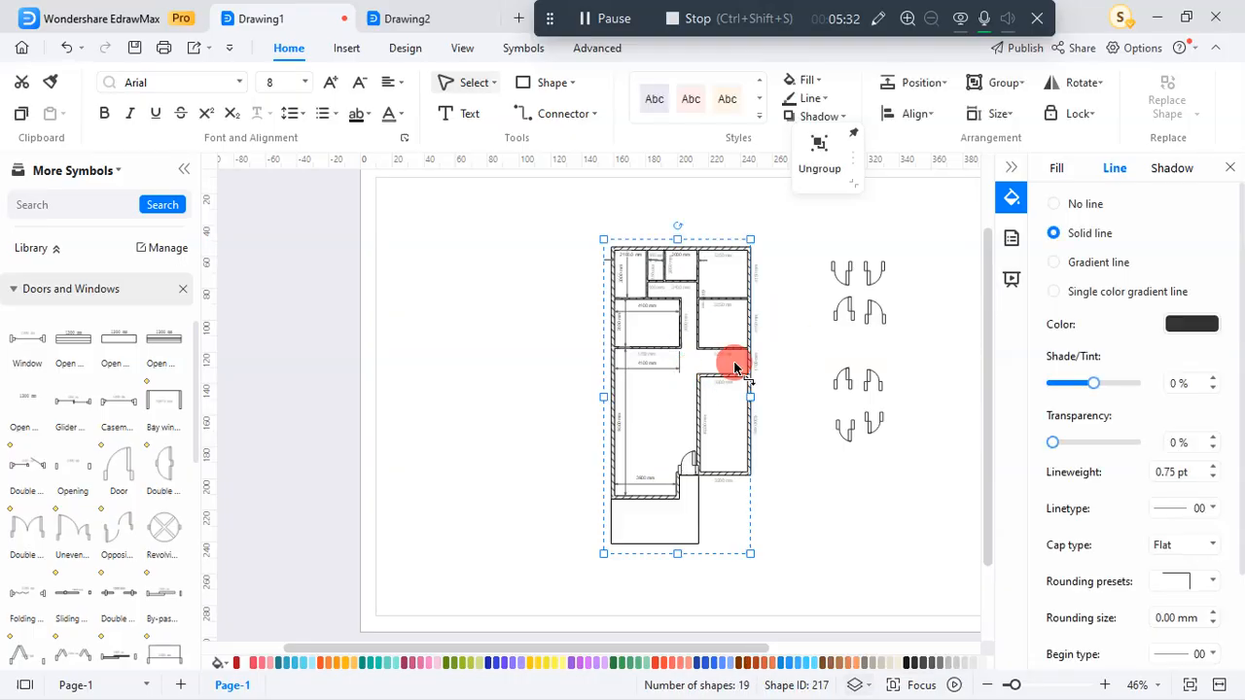
ctrl+scroll(873, 355, down, 2)
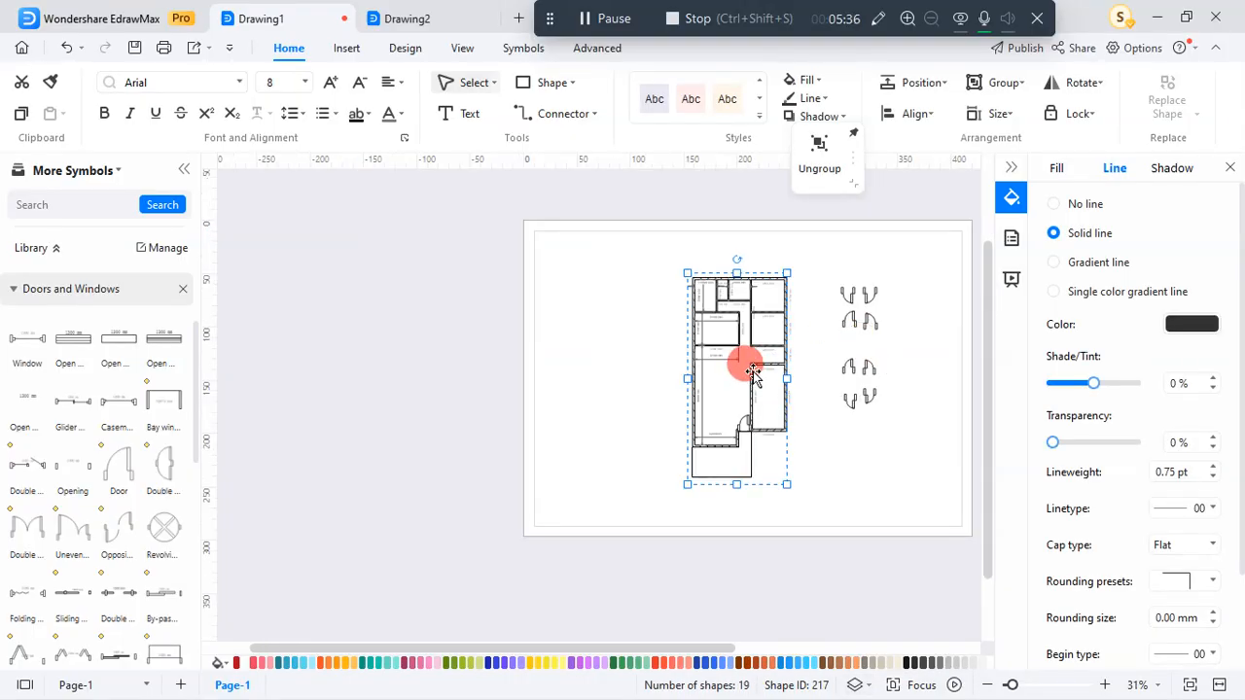
ctrl+drag(754, 375, 410, 381)
click(577, 516)
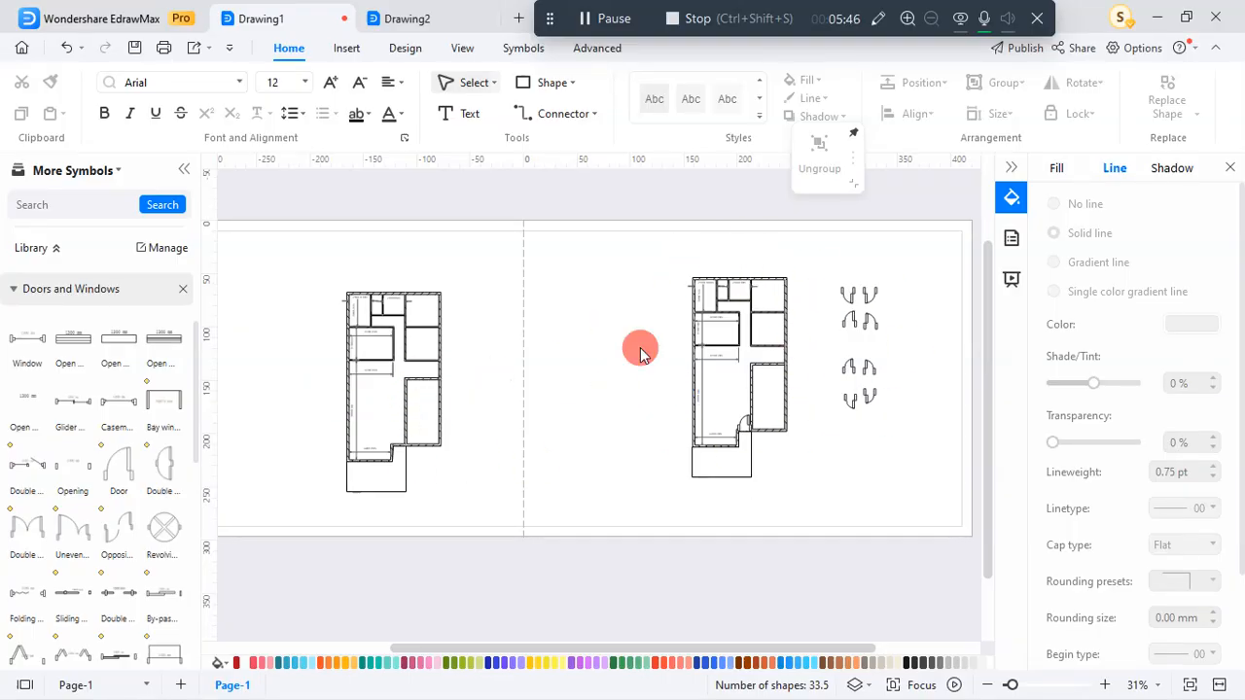
Ungroup the original floor plan on the right so its walls and dimensions can be edited separately
scroll(789, 400, up, 4)
scroll(789, 400, up, 1)
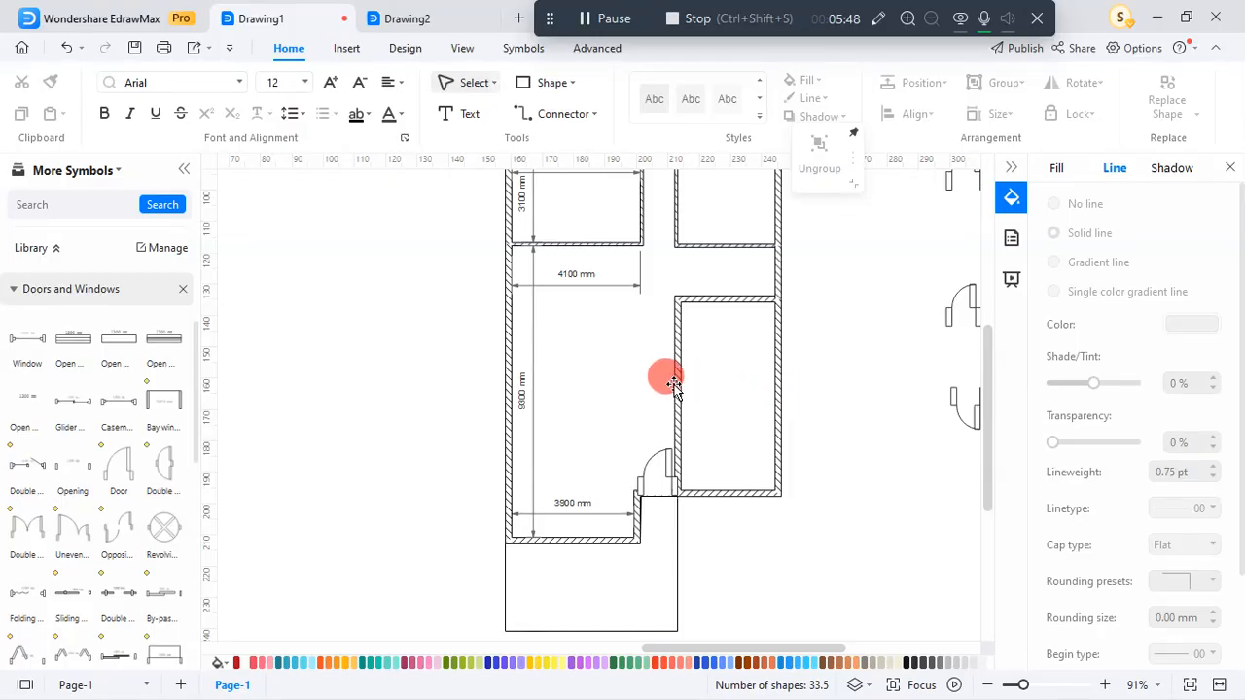
click(676, 389)
right_click(686, 377)
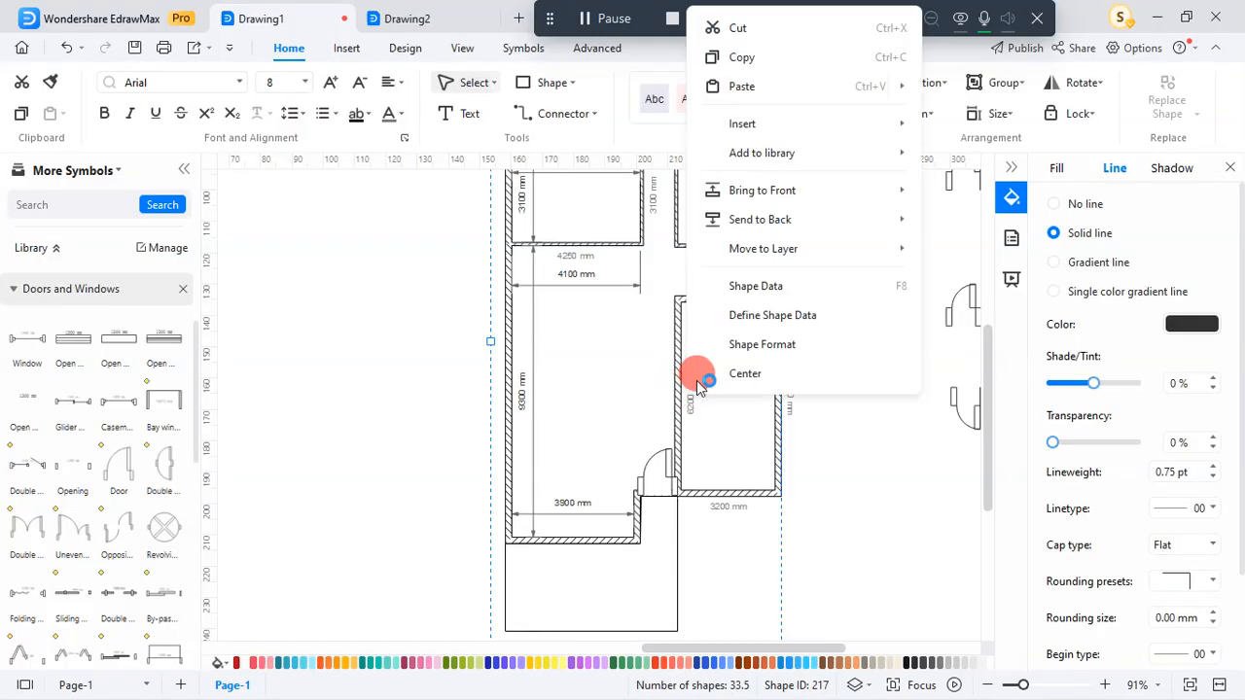
click(880, 461)
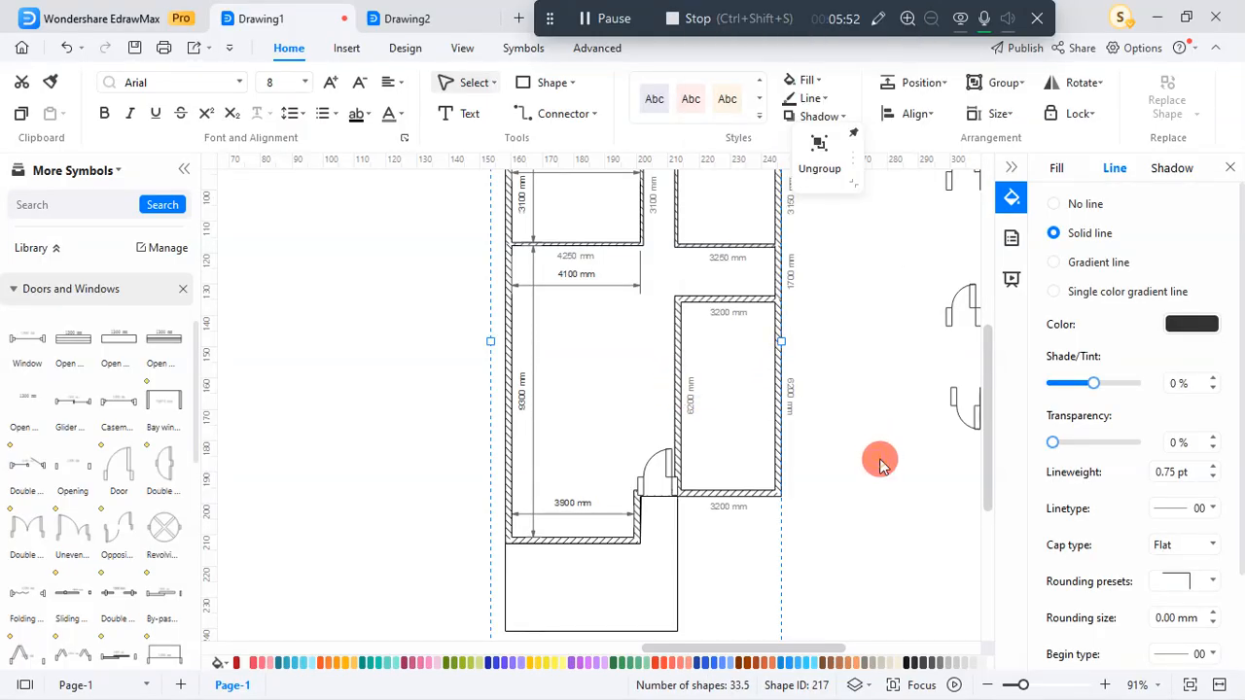
click(1020, 82)
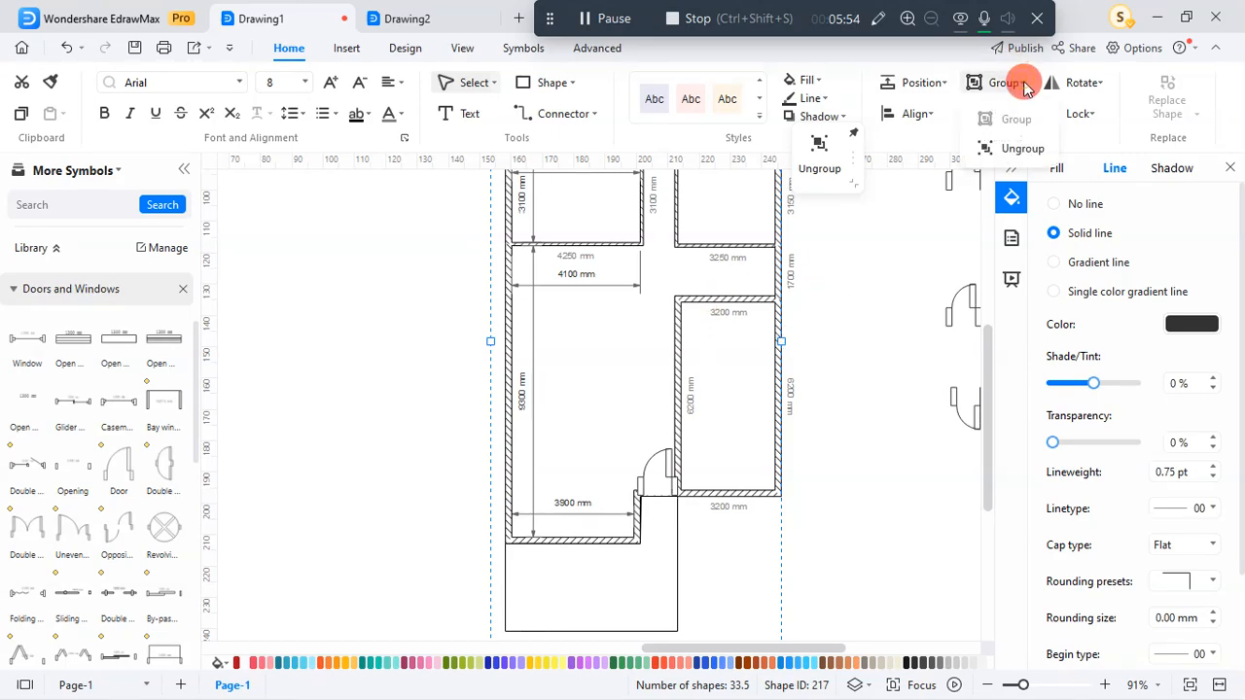
click(1016, 150)
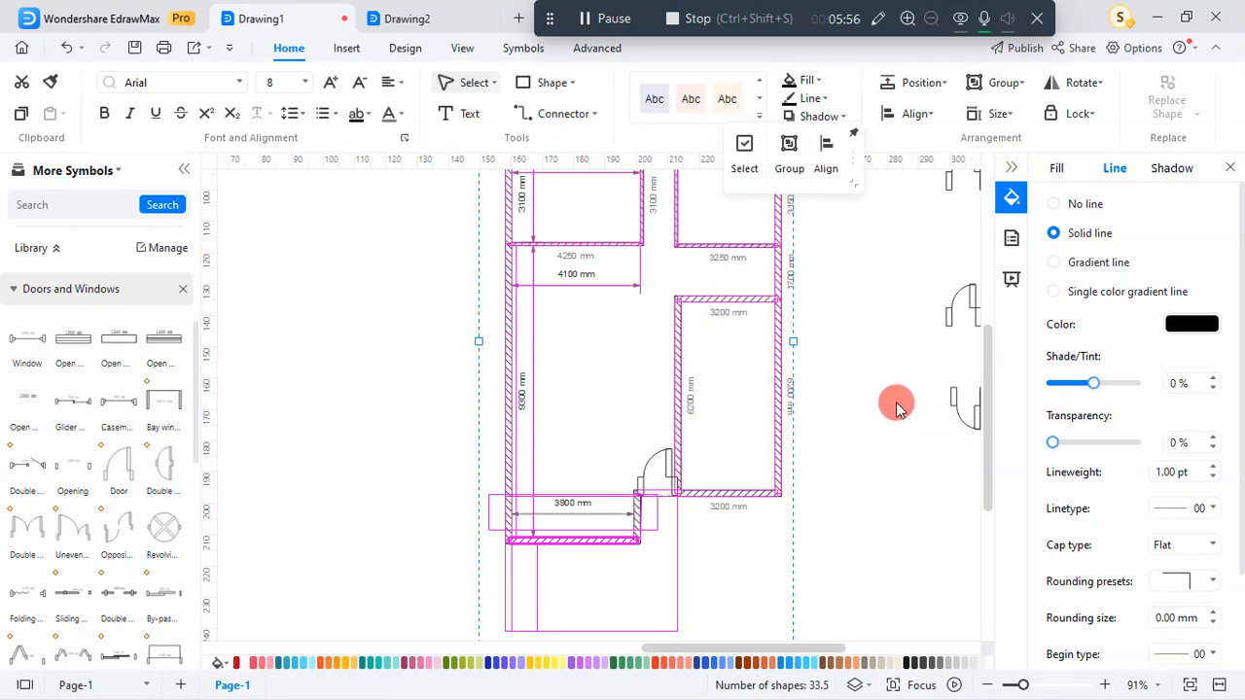
ctrl+scroll(854, 360, down, 3)
click(885, 451)
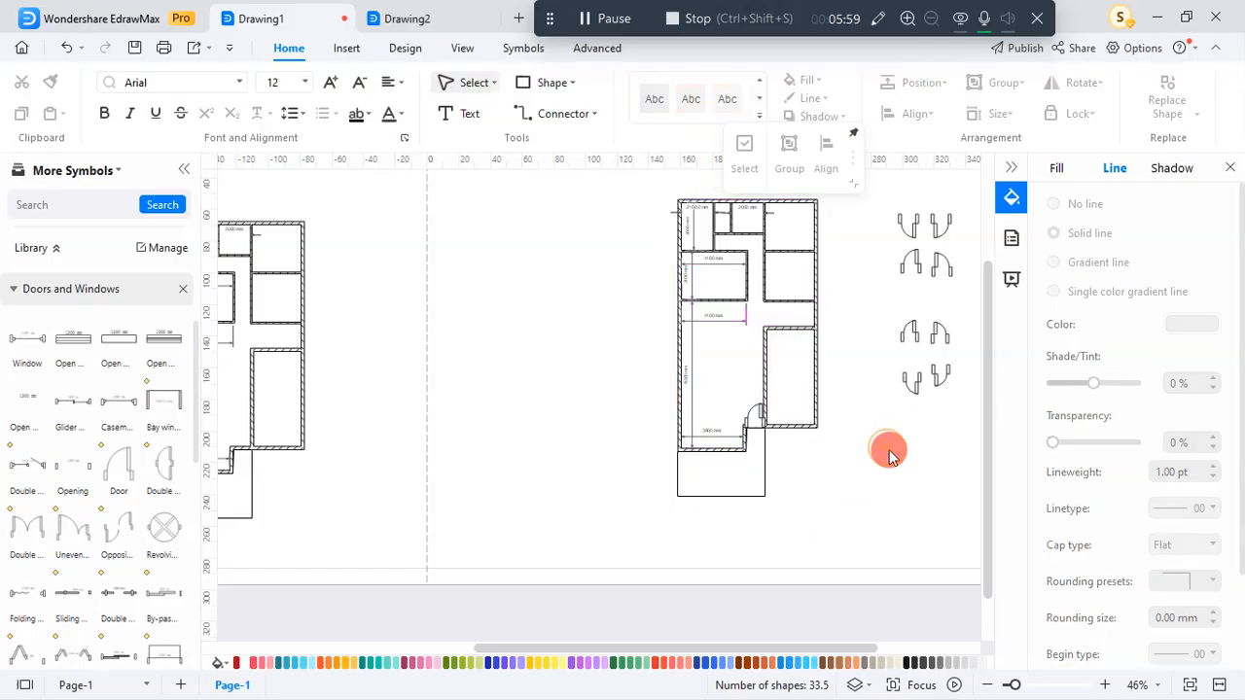
Snap the 900 mm entrance door into the short wall between the 3900 mm dimension and the lower right room
ctrl+scroll(759, 463, up, 5)
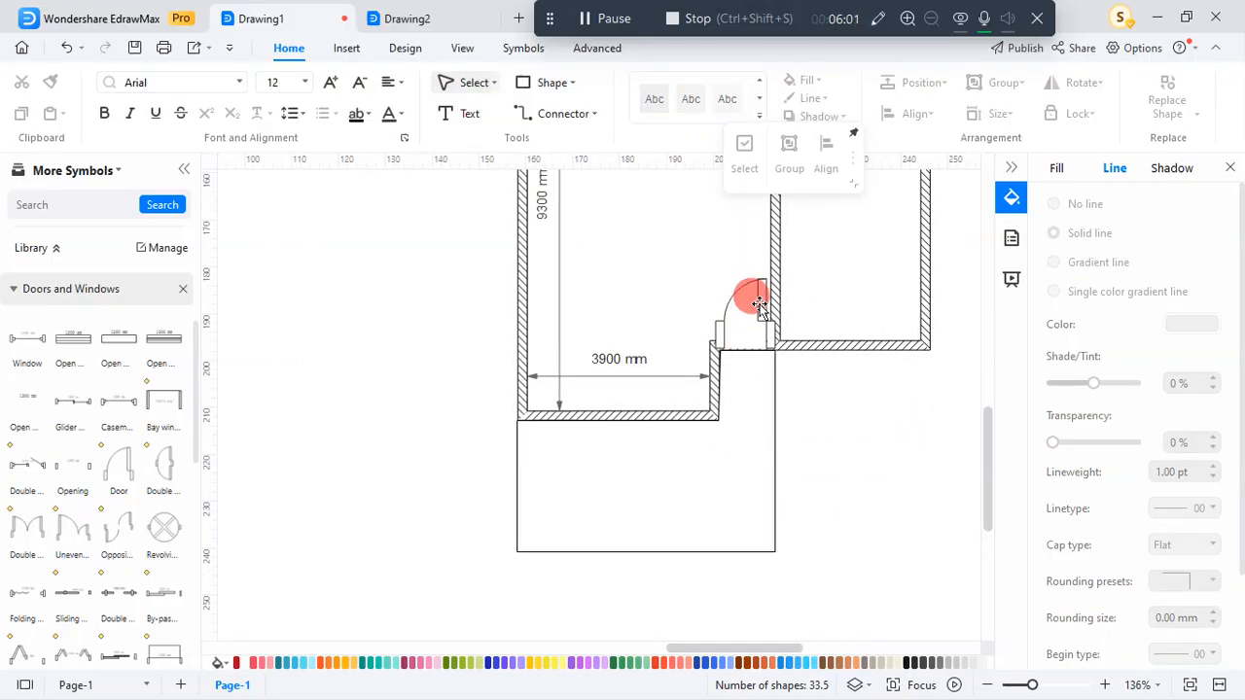
drag(739, 284, 761, 304)
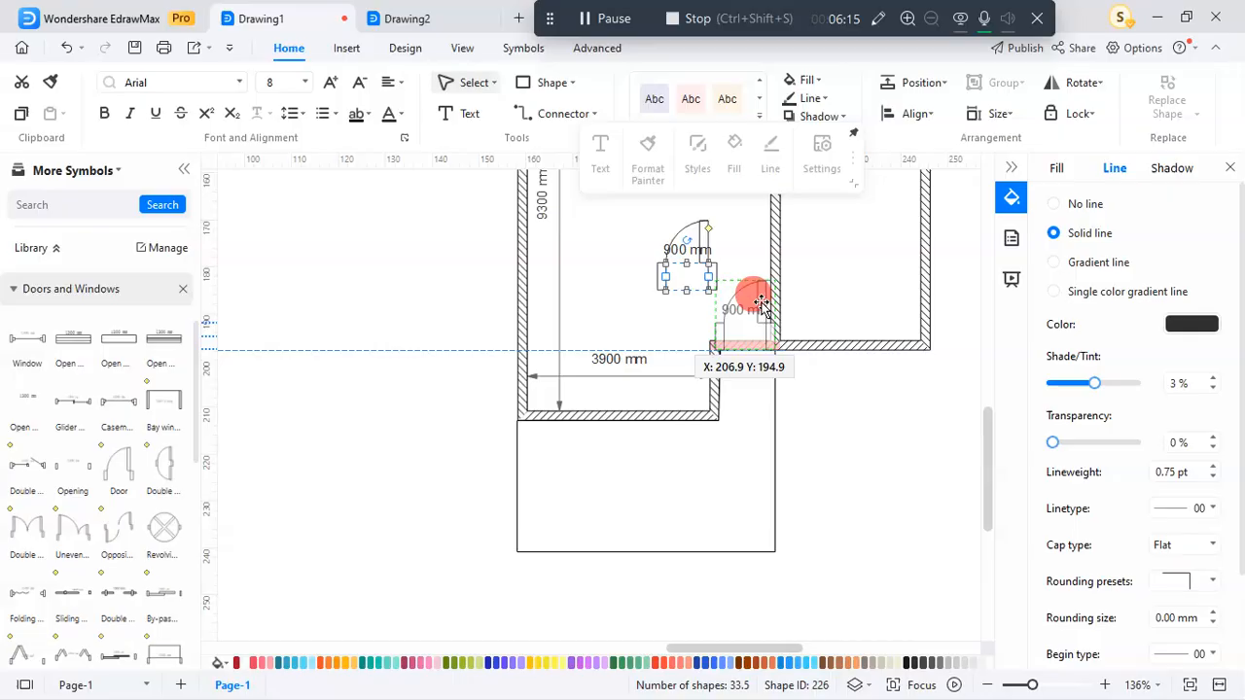
drag(762, 305, 758, 302)
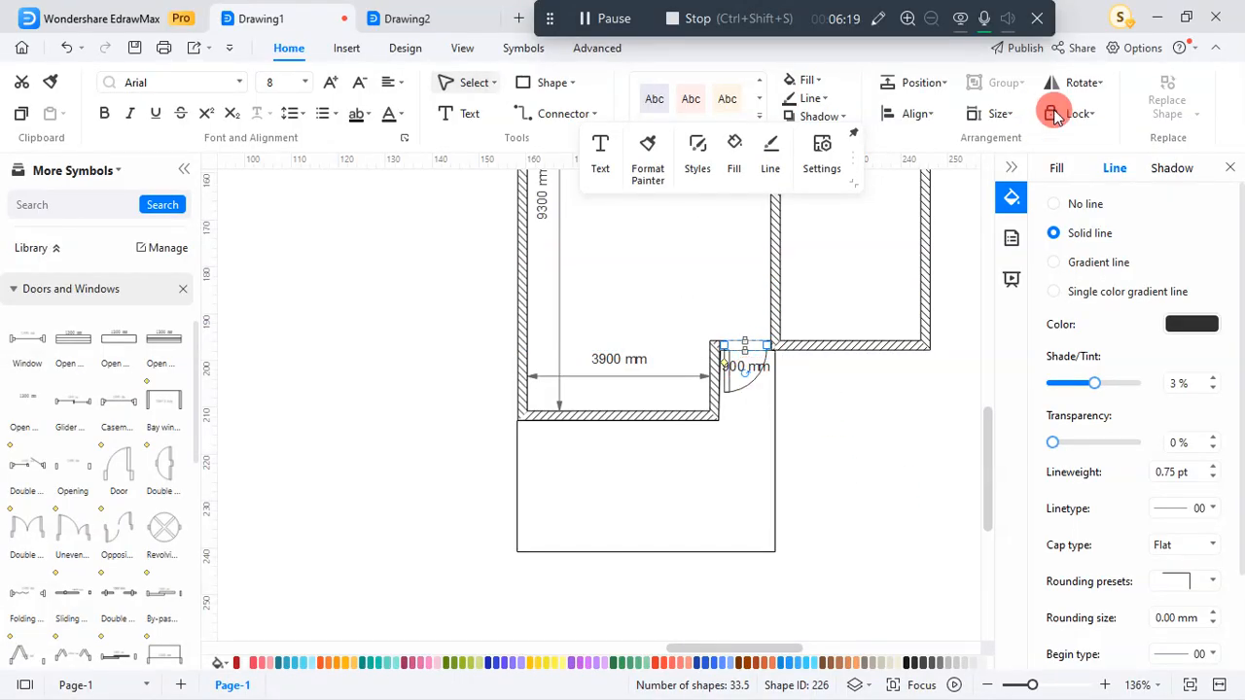
Flip the 900 mm entrance door horizontally and vertically so it swings into the house with its leaf beside the lower right room
click(1100, 83)
click(1100, 84)
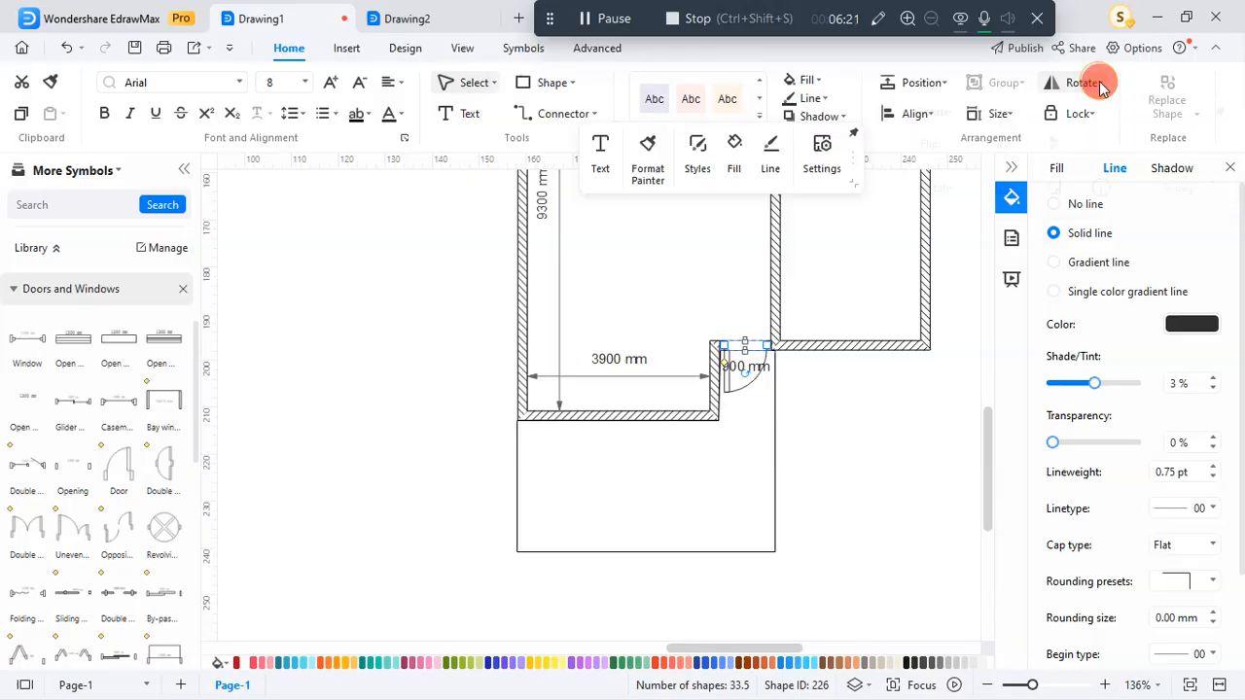
click(1099, 83)
click(1005, 144)
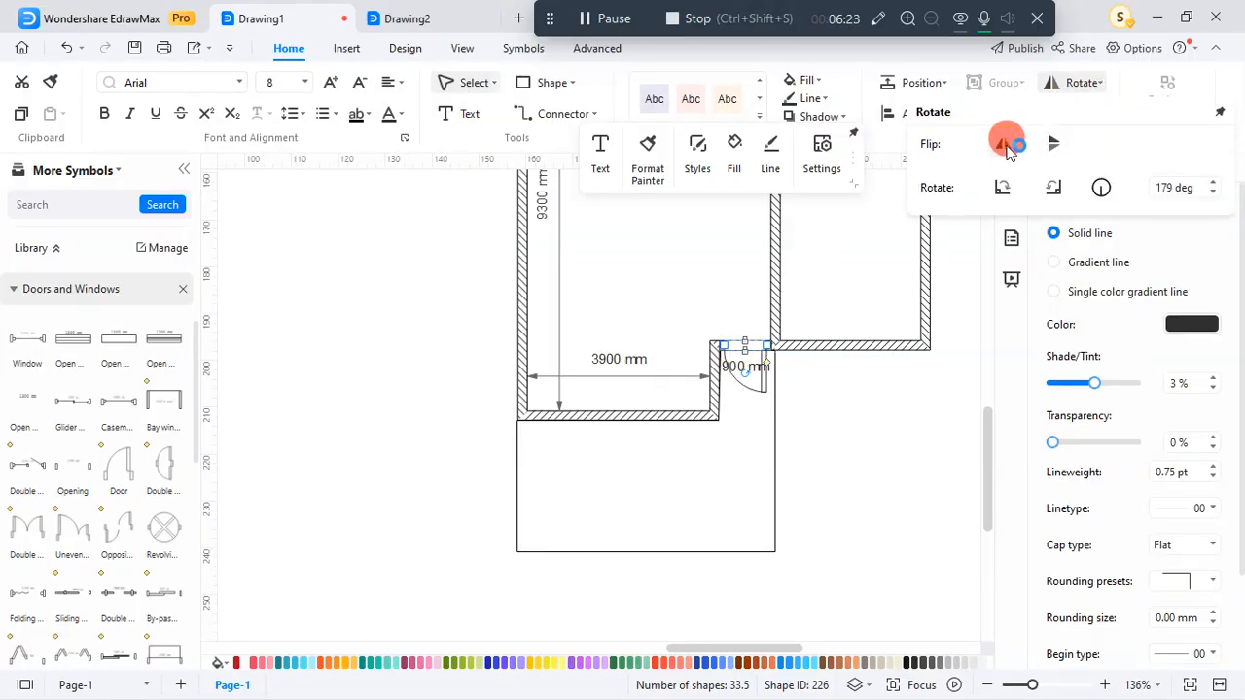
click(1054, 143)
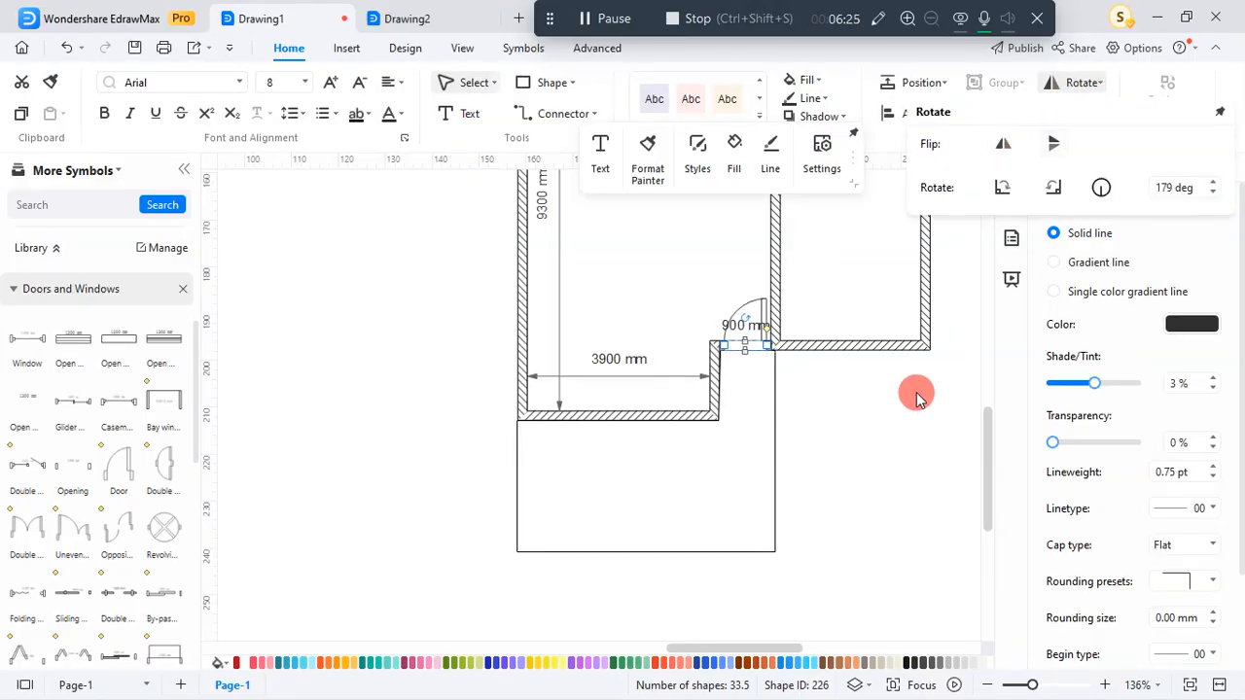
click(834, 440)
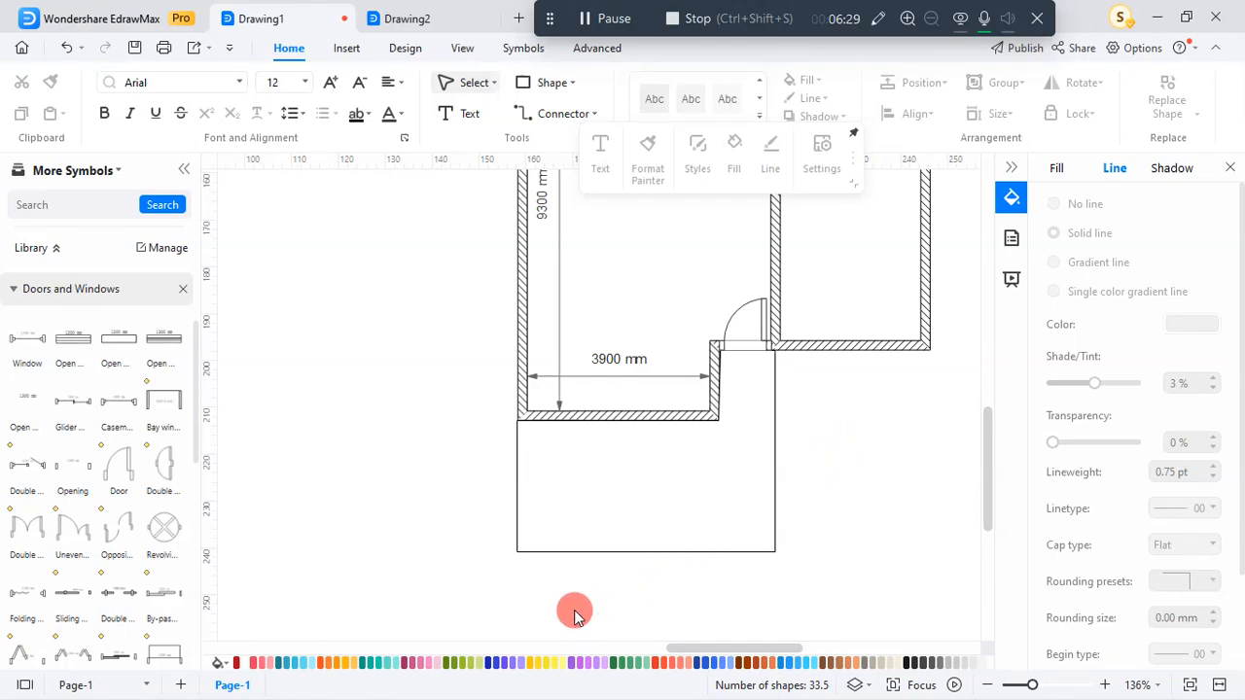
Place a shorter vertical copy of the long partition between the corridor and the right-hand rooms outside the plan, to its right
scroll(574, 610, down, 3)
scroll(790, 554, up, 2)
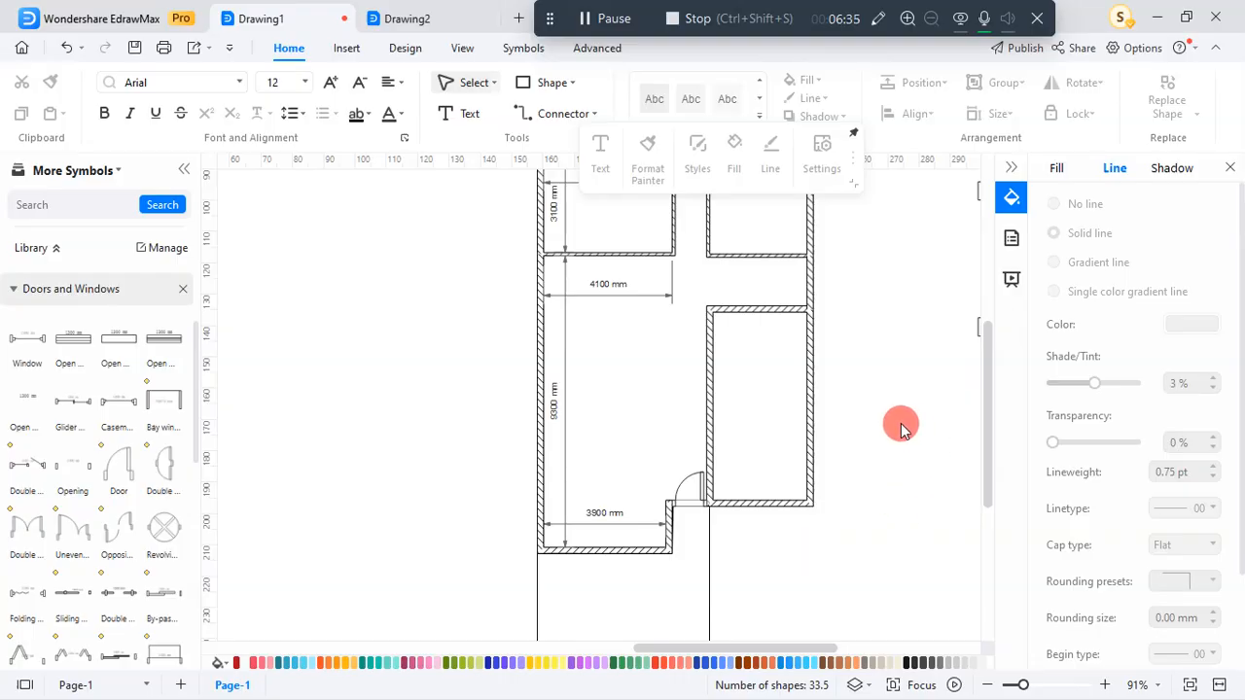
scroll(886, 419, up, 2)
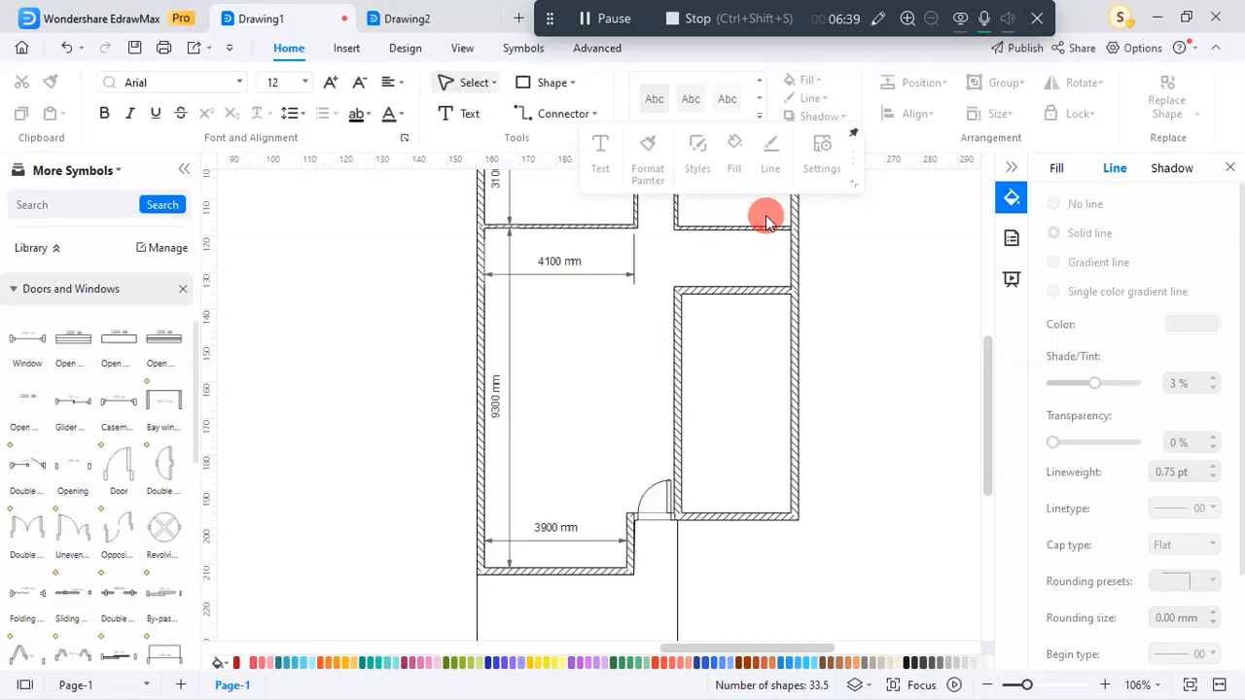
click(746, 271)
scroll(750, 370, up, 3)
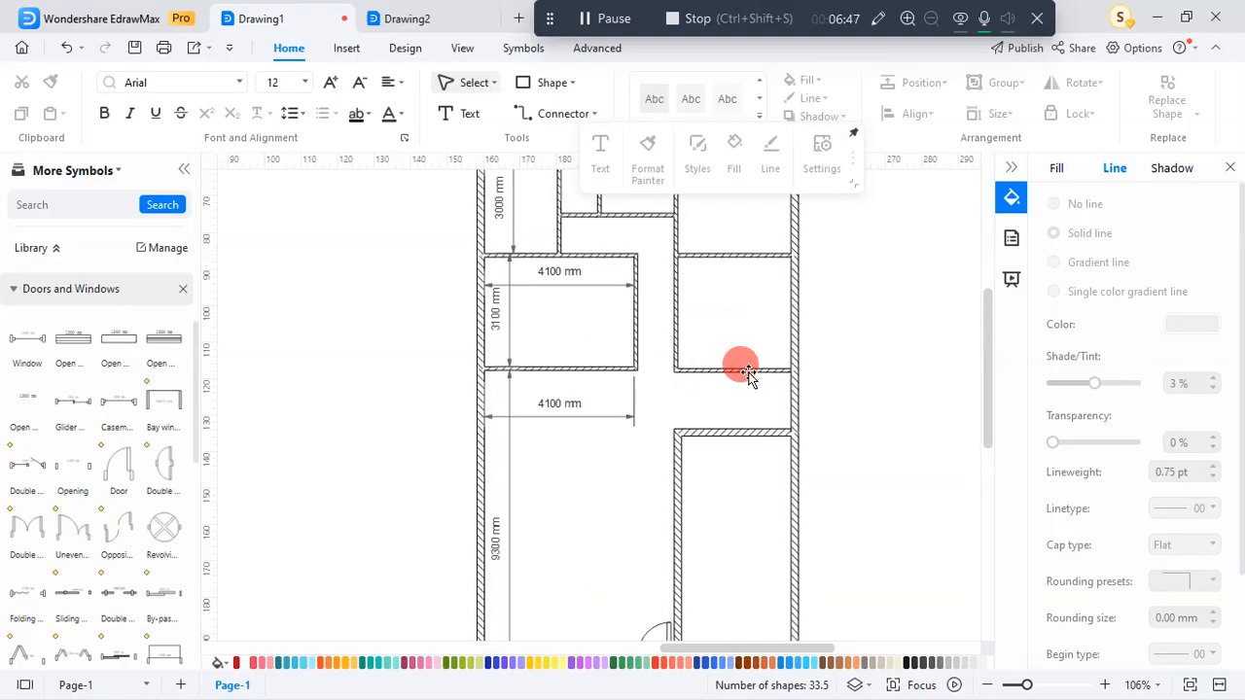
click(676, 307)
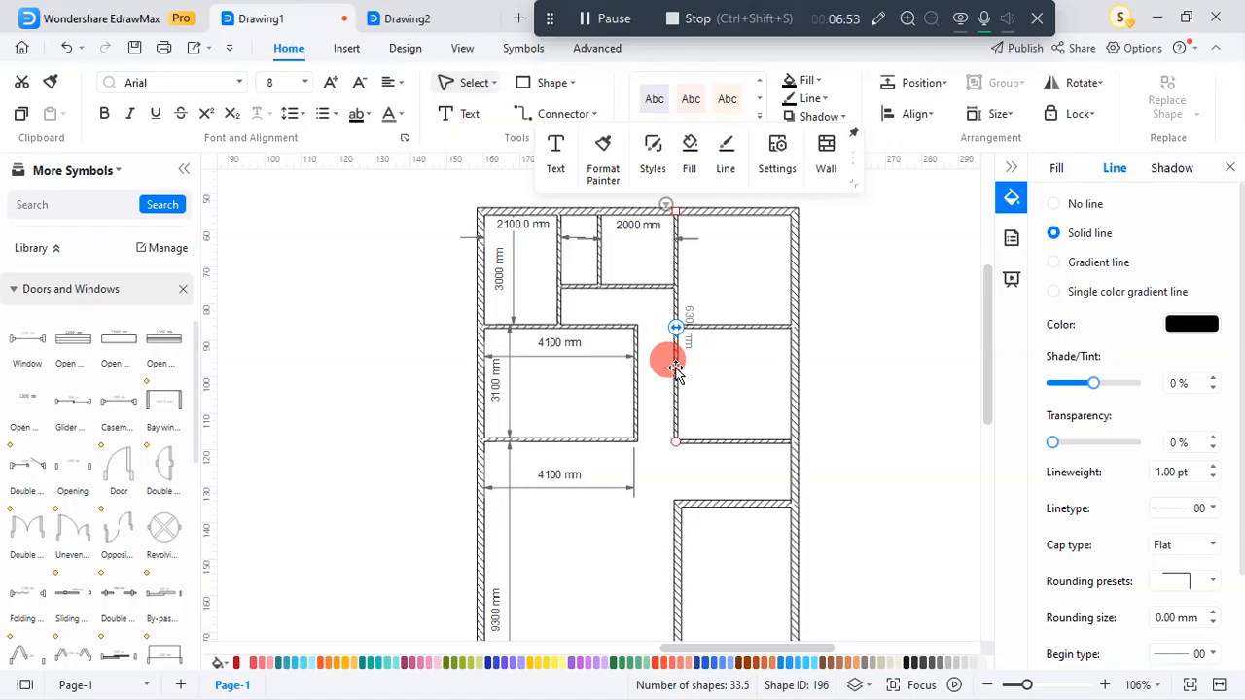
drag(677, 370, 824, 350)
click(870, 362)
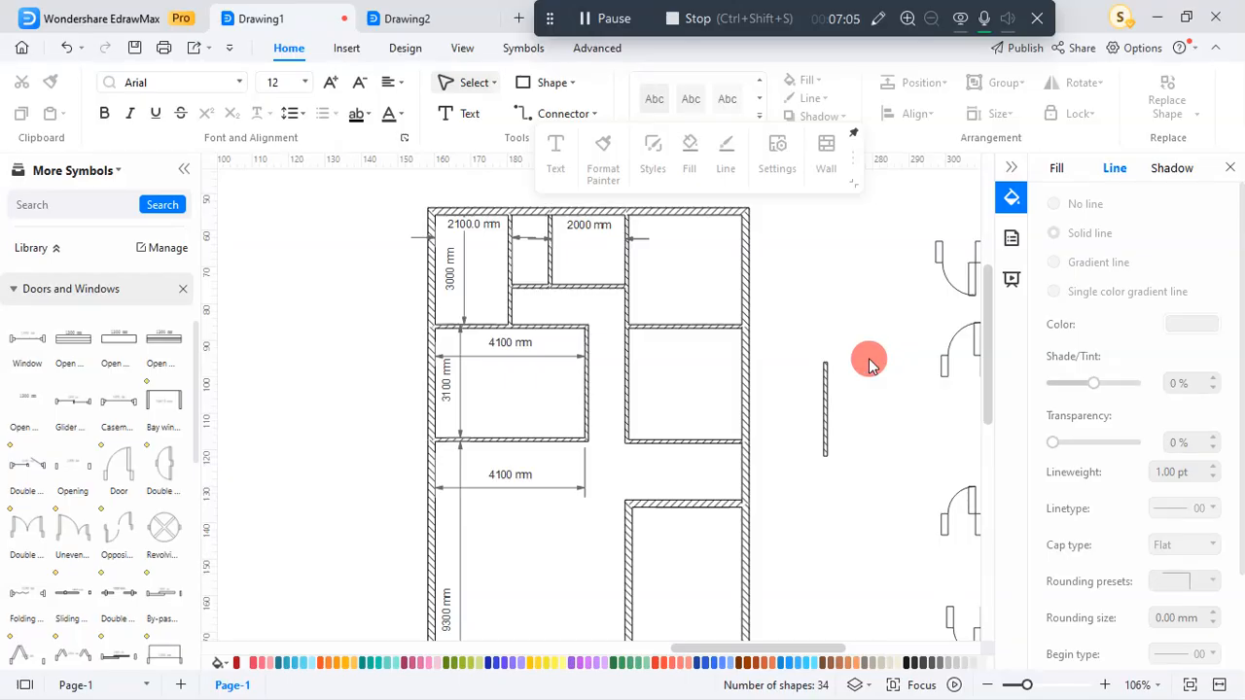
Add a horizontal dimension across the upper right room, spanning from the corridor partition to the outer wall
scroll(772, 403, up, 4)
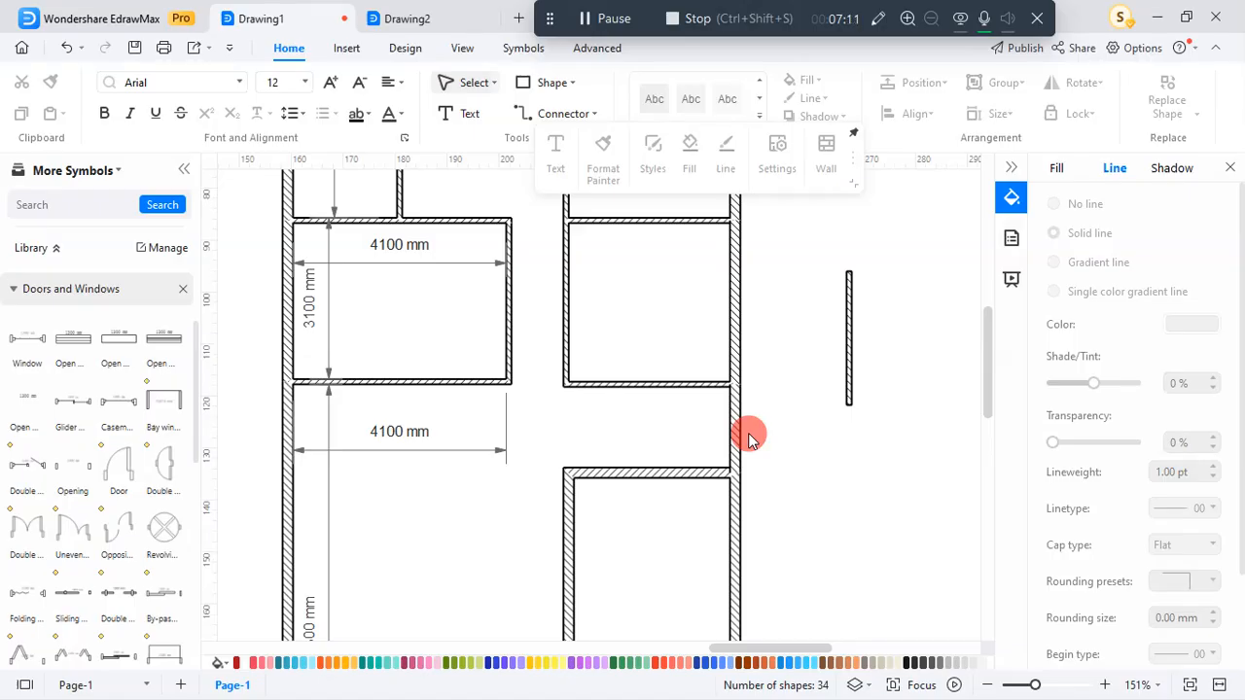
scroll(696, 422, up, 3)
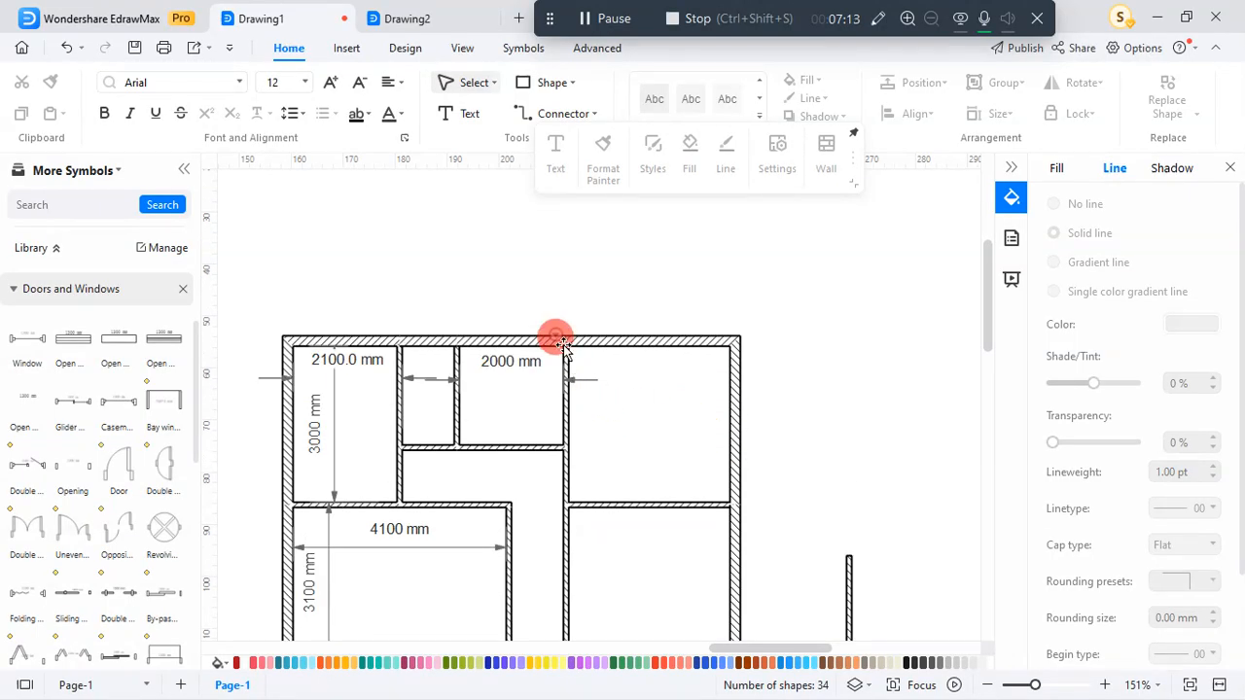
scroll(664, 372, down, 1)
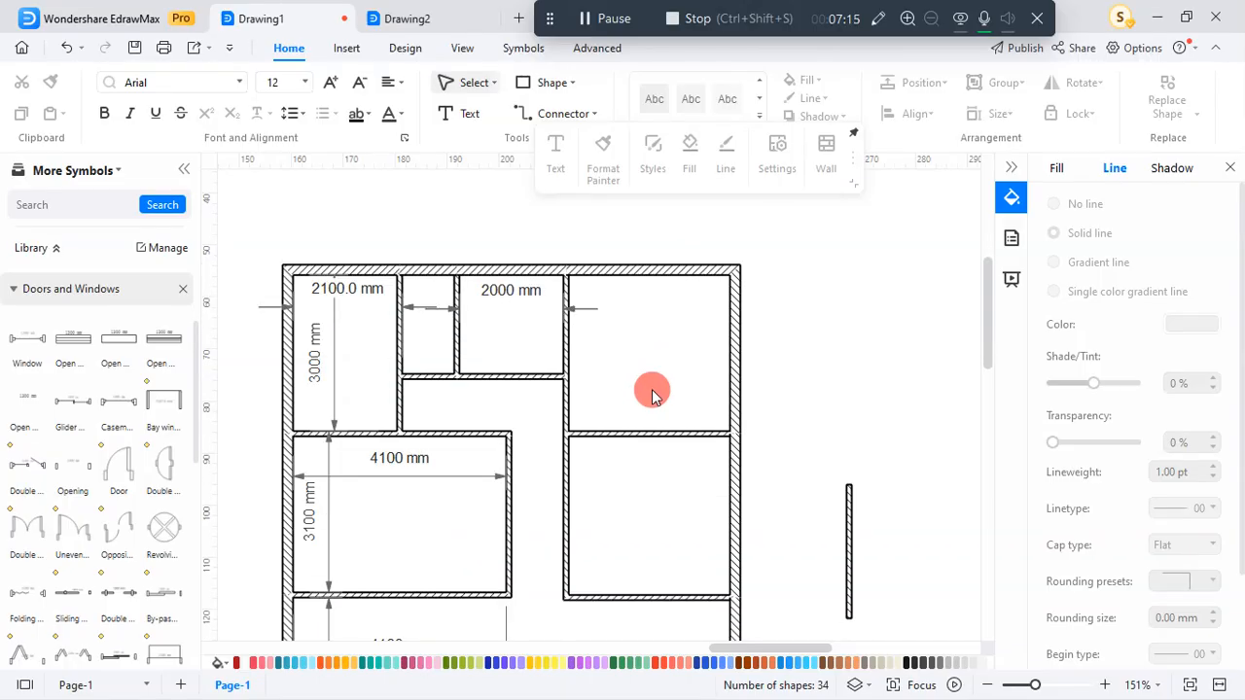
click(14, 291)
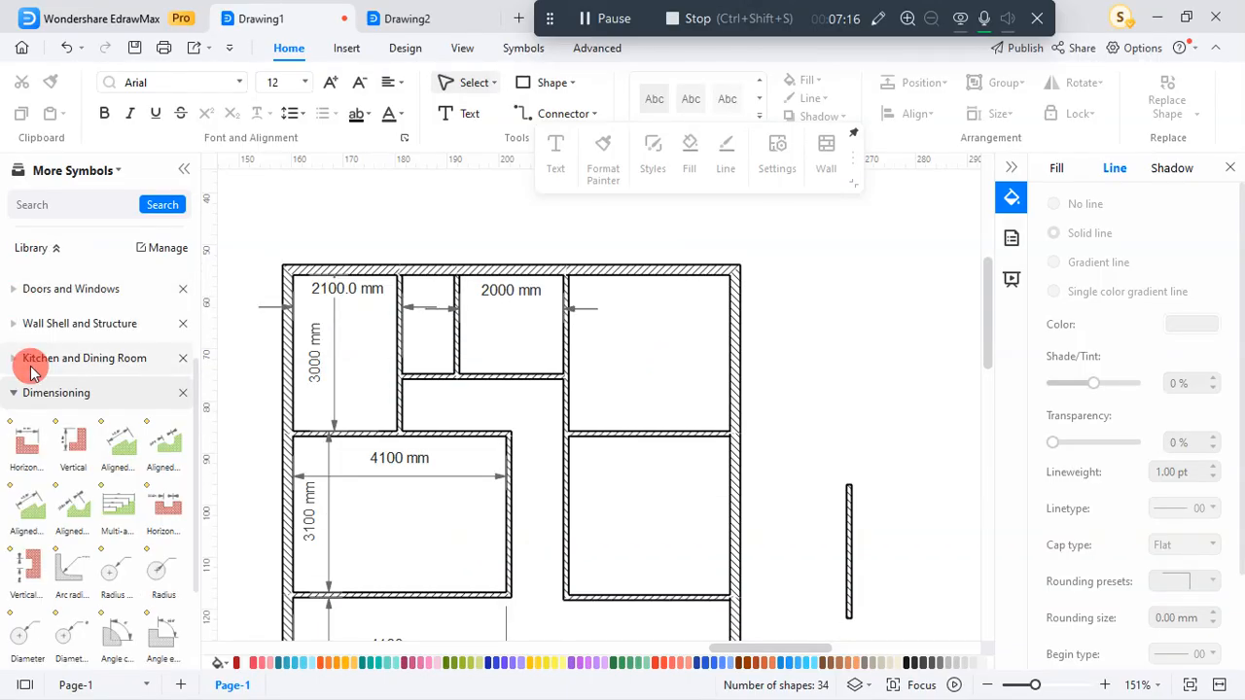
drag(24, 440, 731, 435)
drag(572, 374, 570, 429)
Align both ends of the upper right room's width dimension with the inner wall faces just above the dividing wall
scroll(733, 431, up, 4)
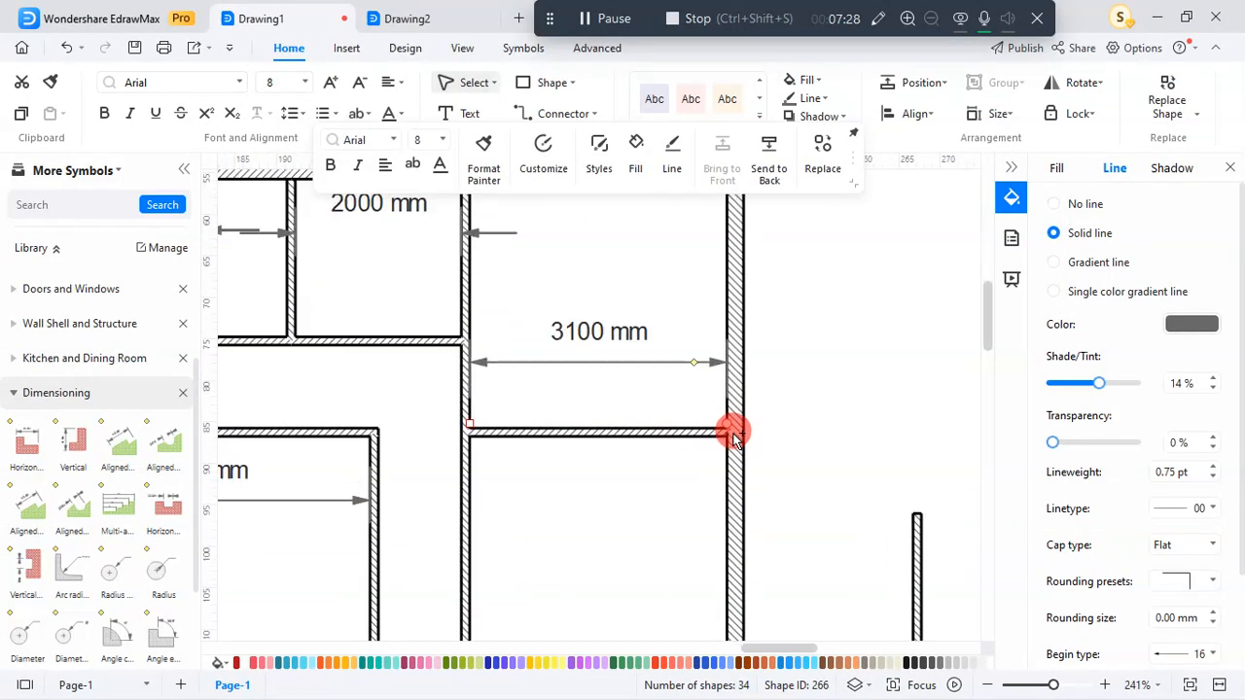
scroll(733, 436, up, 7)
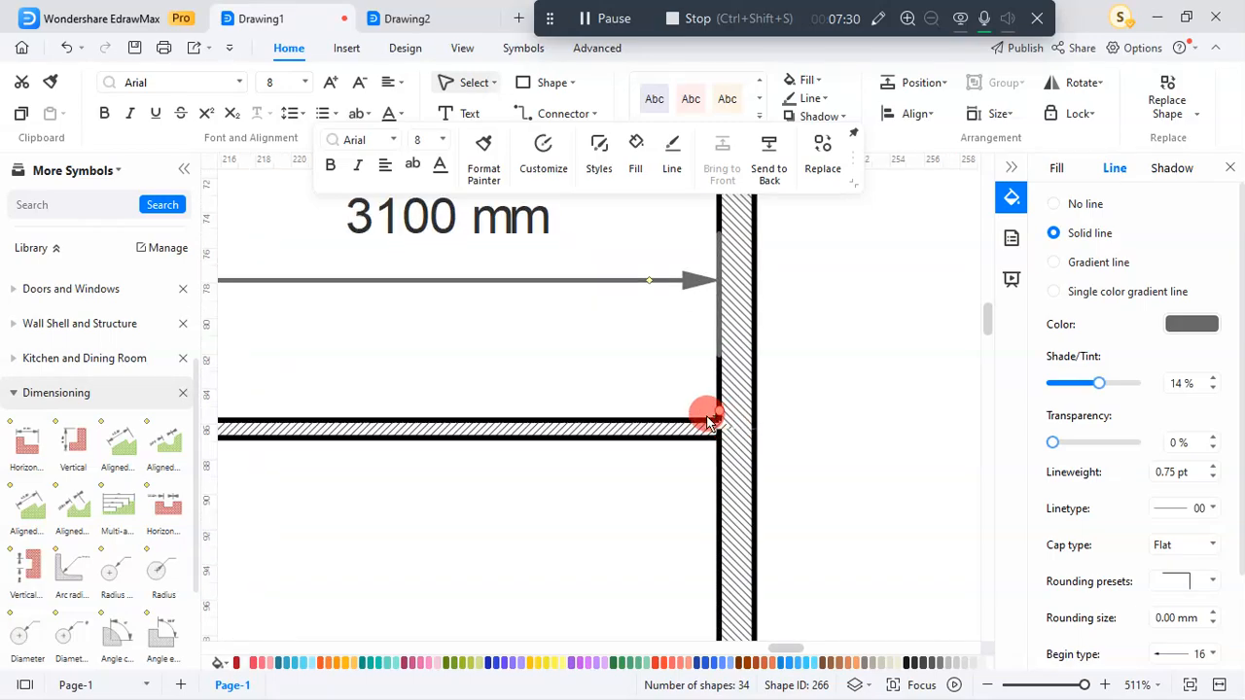
scroll(708, 421, up, 1)
mouse_move(708, 418)
mouse_down()
mouse_move(697, 414)
mouse_move(715, 421)
mouse_move(711, 410)
mouse_up()
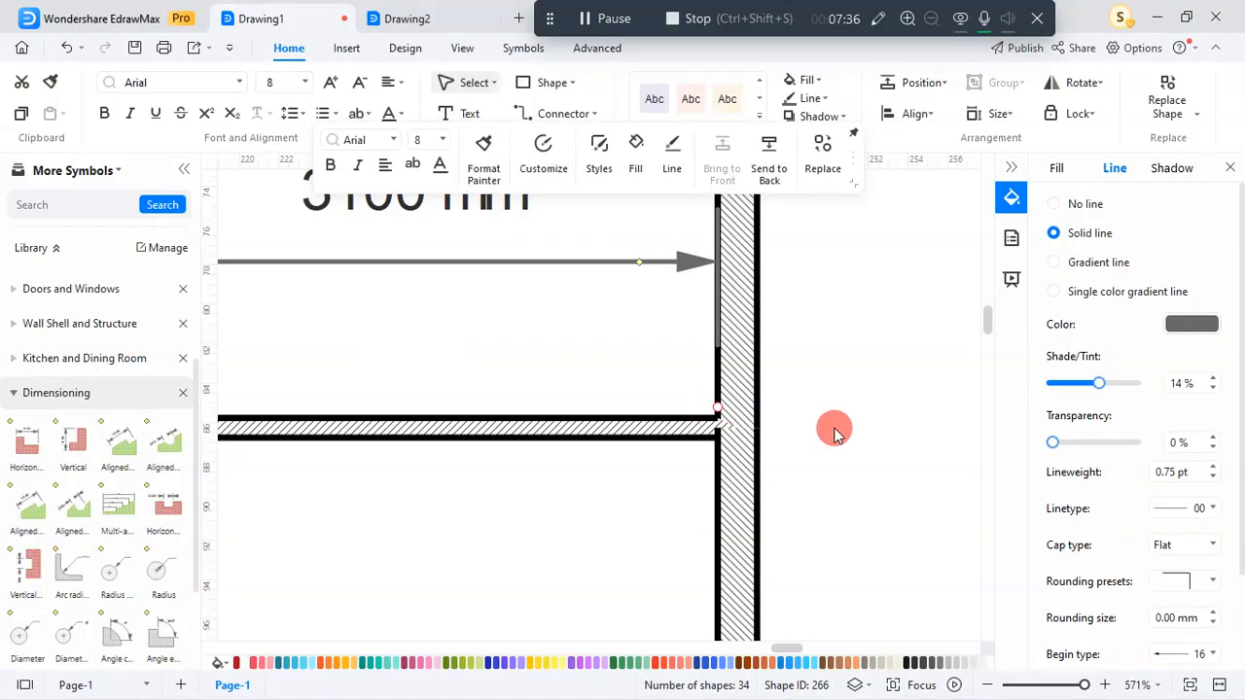
scroll(807, 446, down, 2)
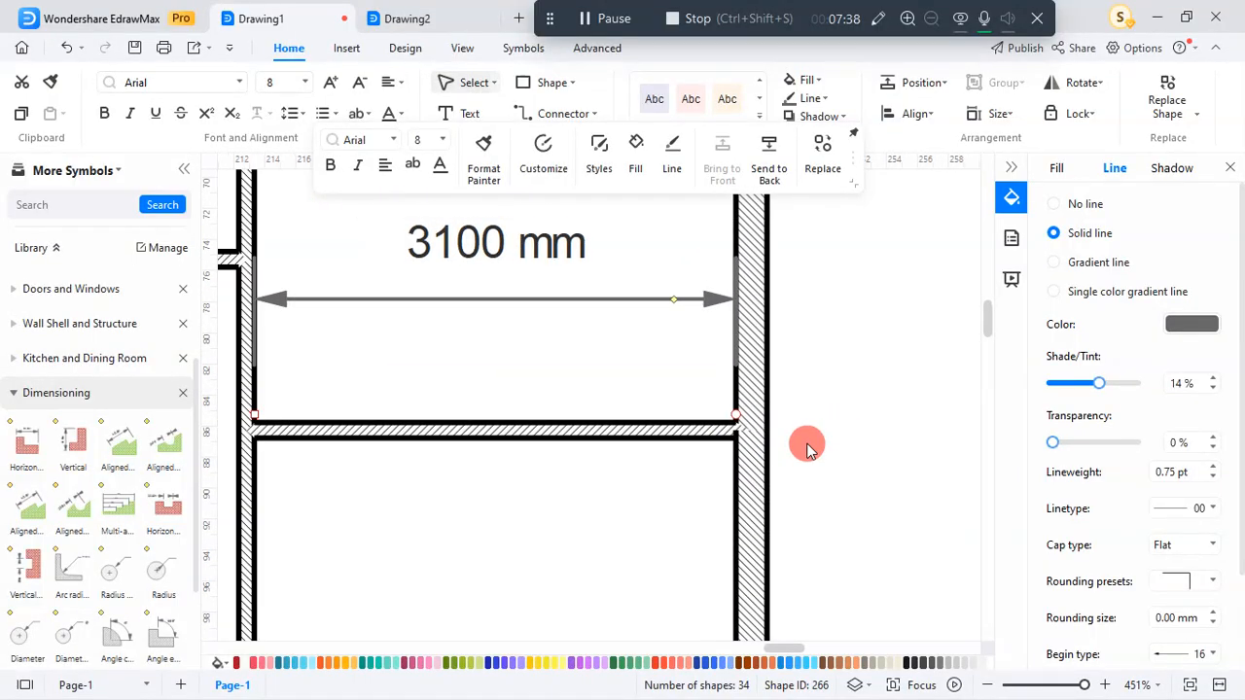
scroll(808, 446, down, 1)
scroll(324, 426, up, 1)
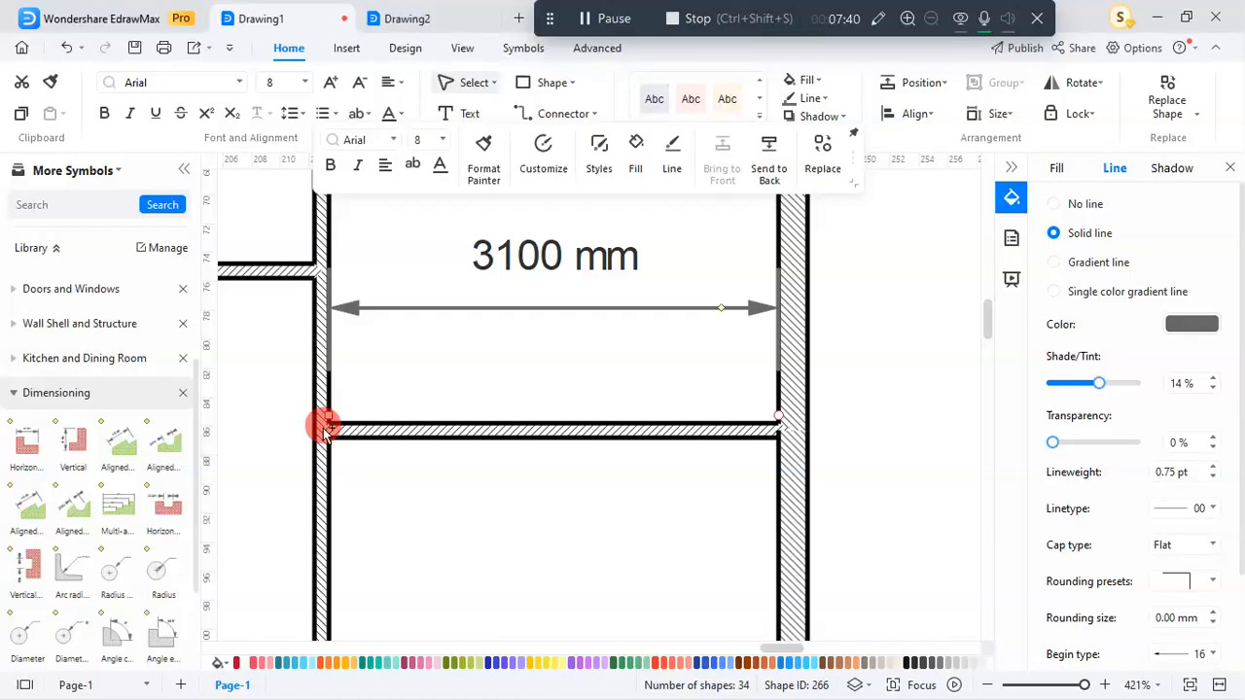
scroll(324, 428, up, 4)
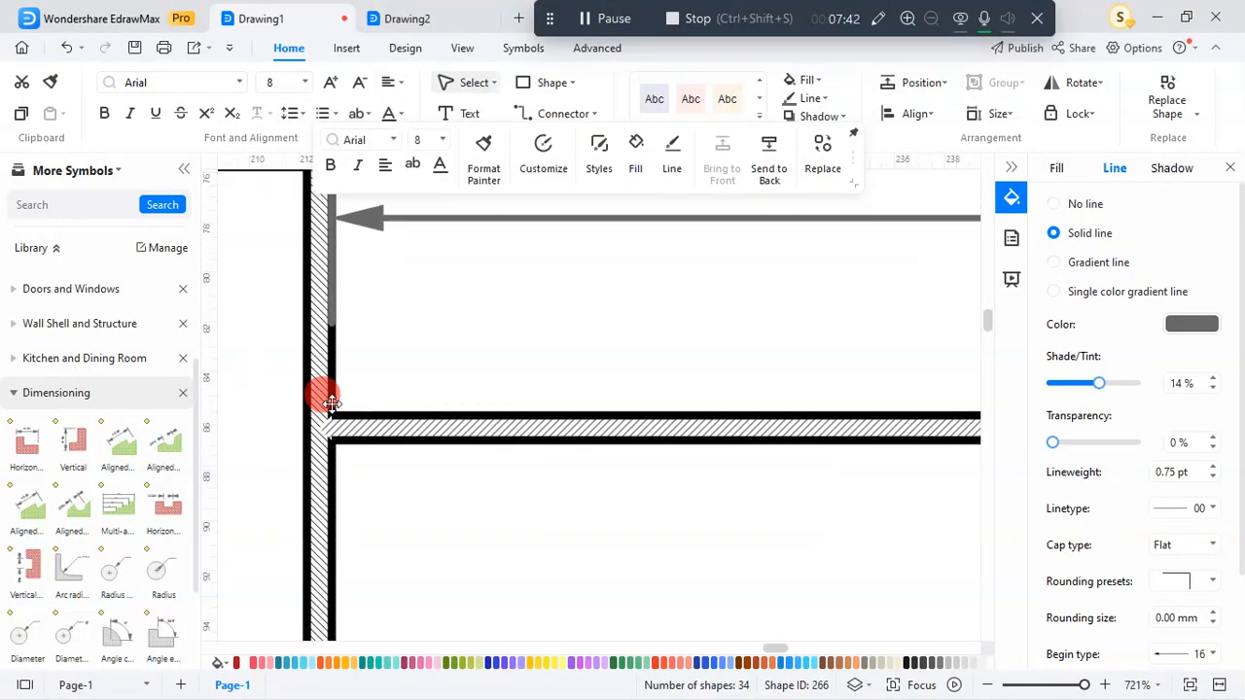
mouse_move(331, 402)
mouse_down()
mouse_move(341, 397)
mouse_move(329, 414)
mouse_up()
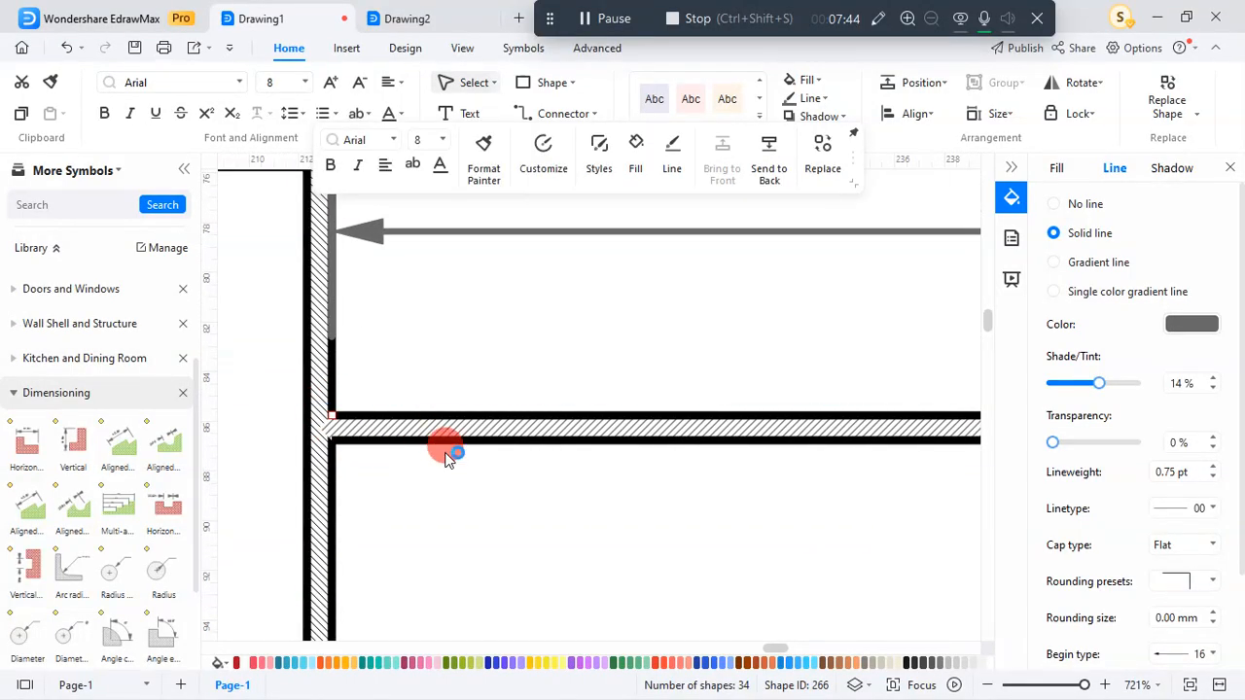
Move the upper right room's width dimension line up to just below the top outer wall
scroll(446, 455, down, 4)
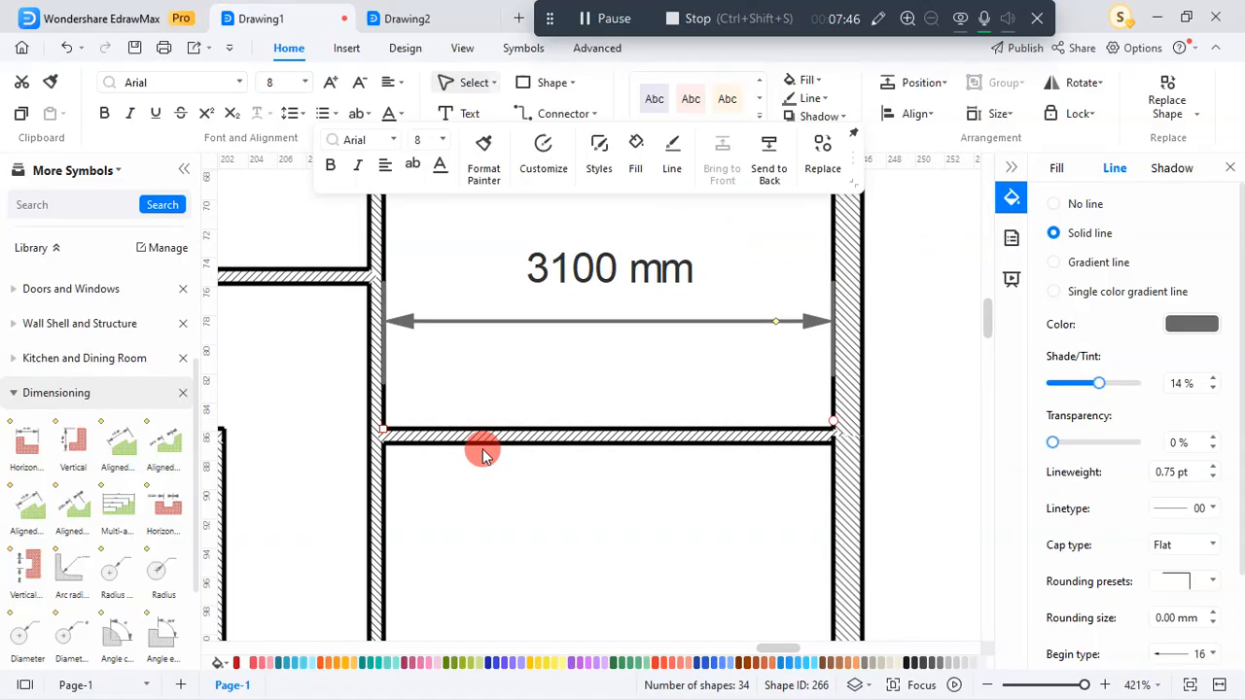
scroll(571, 409, down, 4)
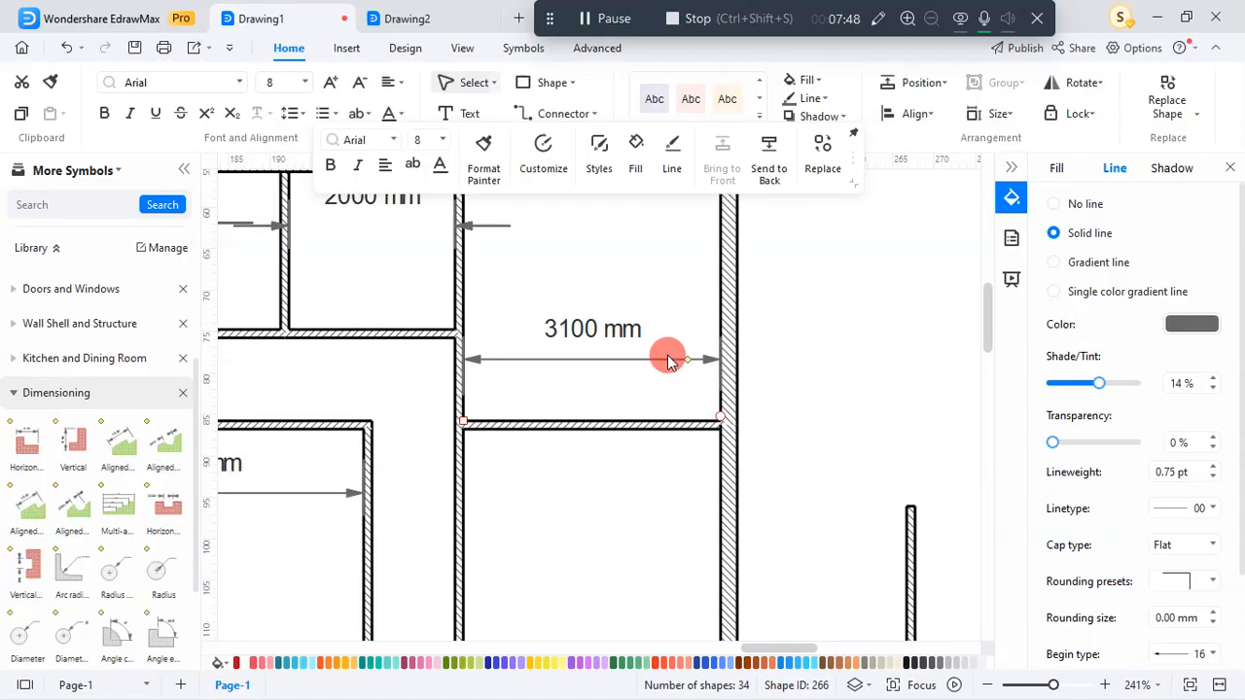
scroll(668, 360, up, 2)
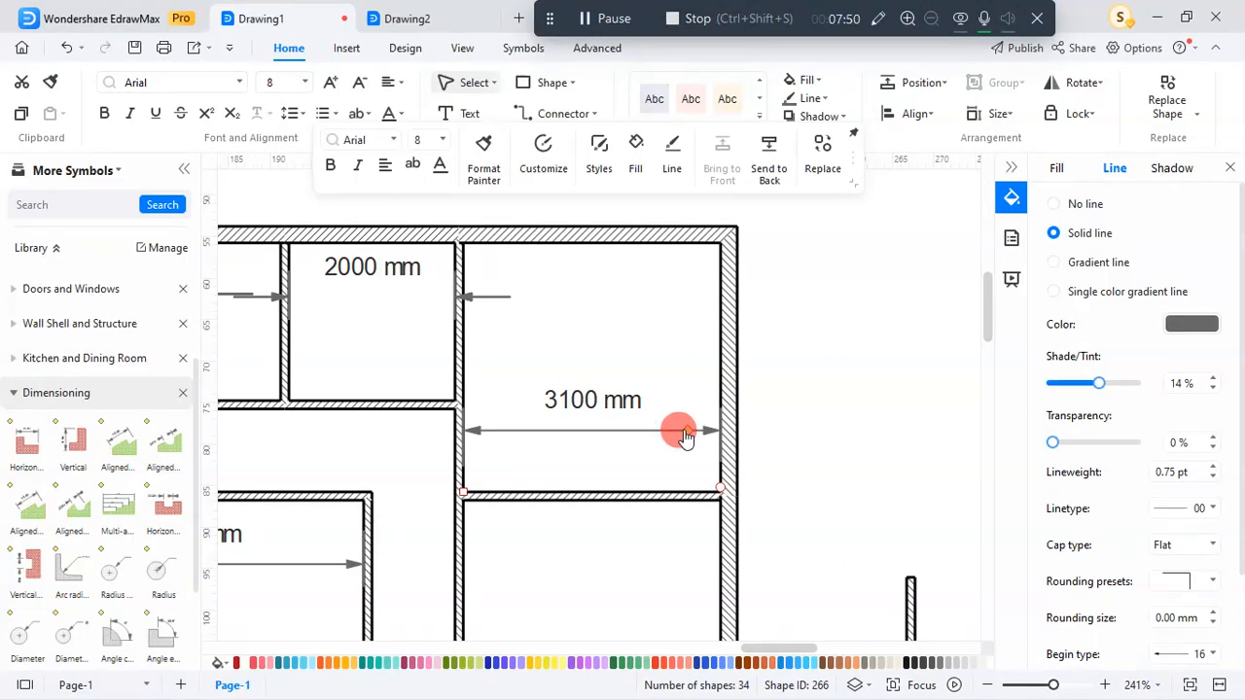
drag(679, 429, 695, 304)
click(809, 283)
scroll(811, 281, down, 5)
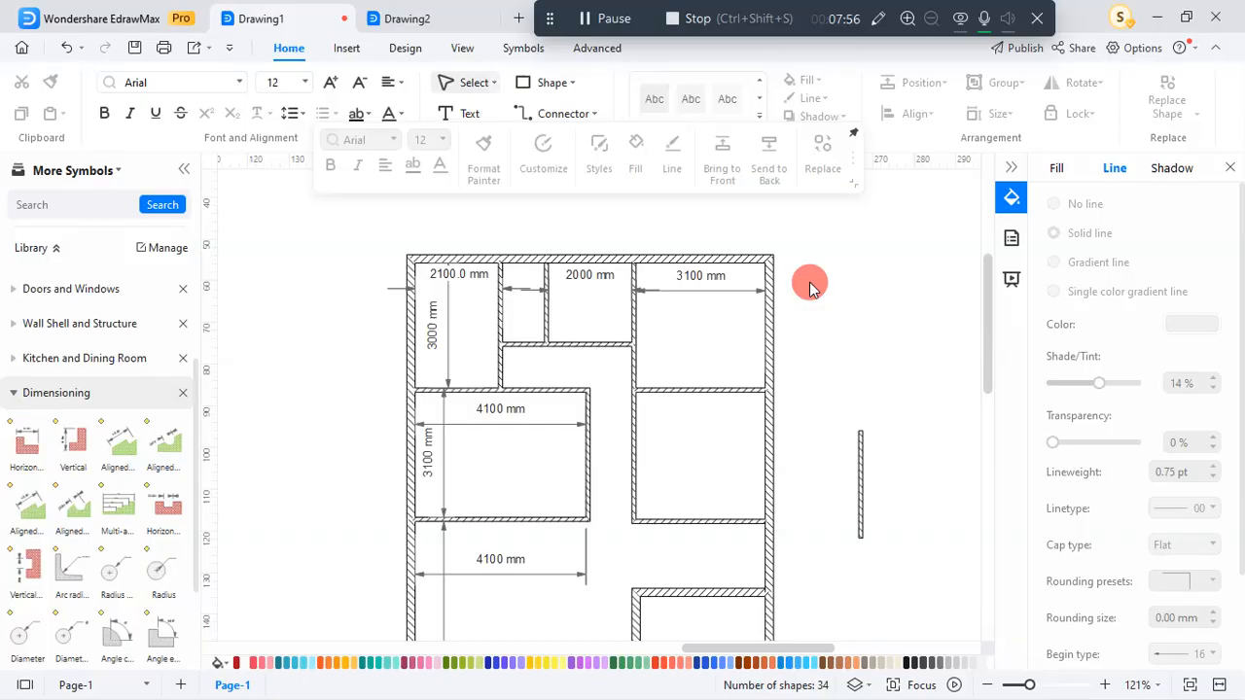
Place a copy of the horizontal wall below the middle right room outside the plan, under the spare vertical wall
scroll(813, 278, down, 3)
scroll(723, 403, up, 2)
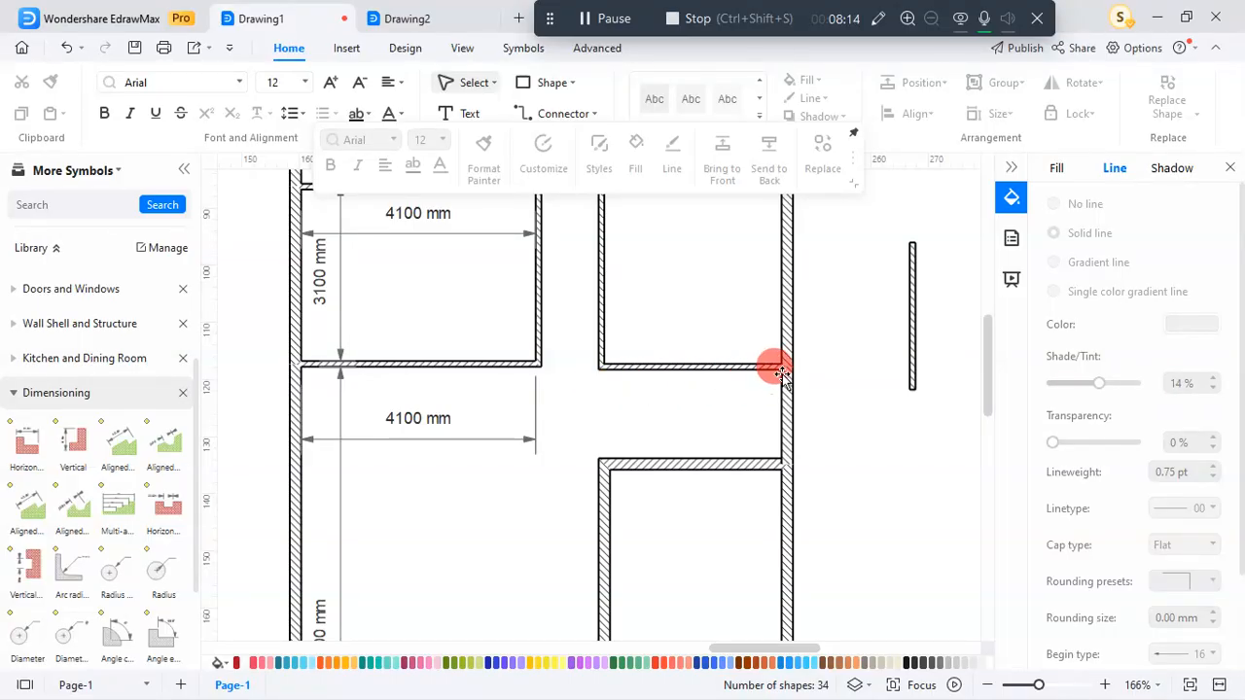
drag(776, 379, 661, 374)
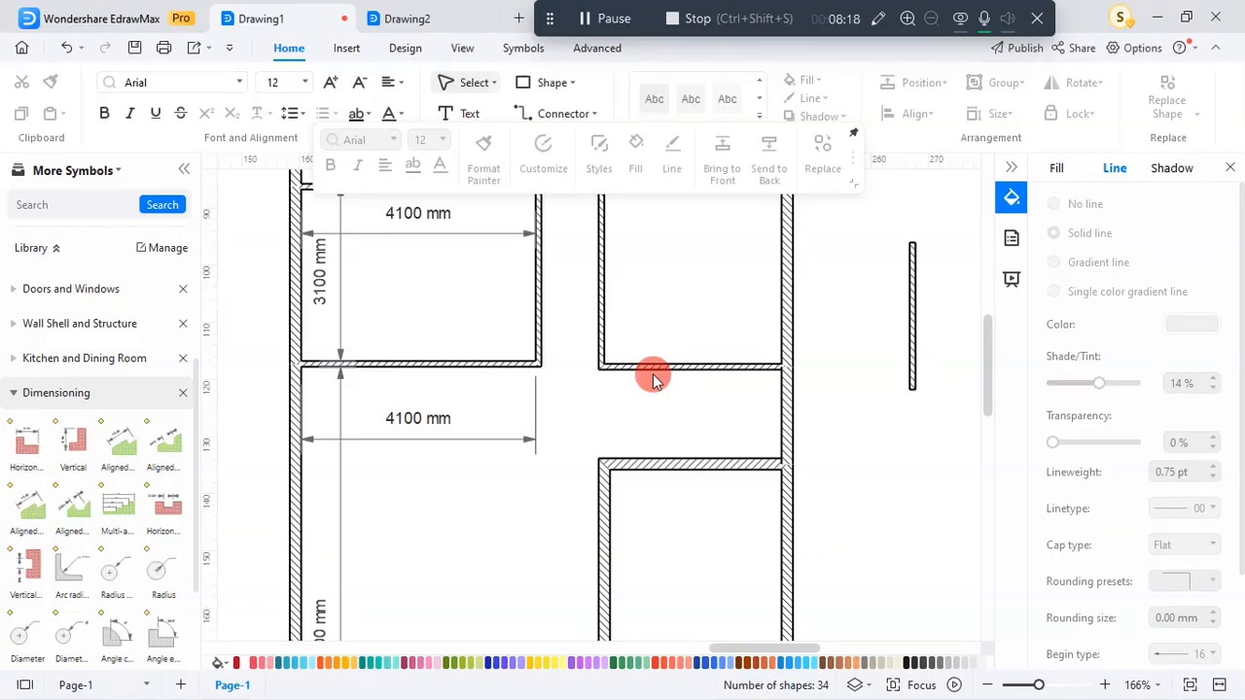
scroll(653, 370, down, 1)
scroll(597, 399, down, 2)
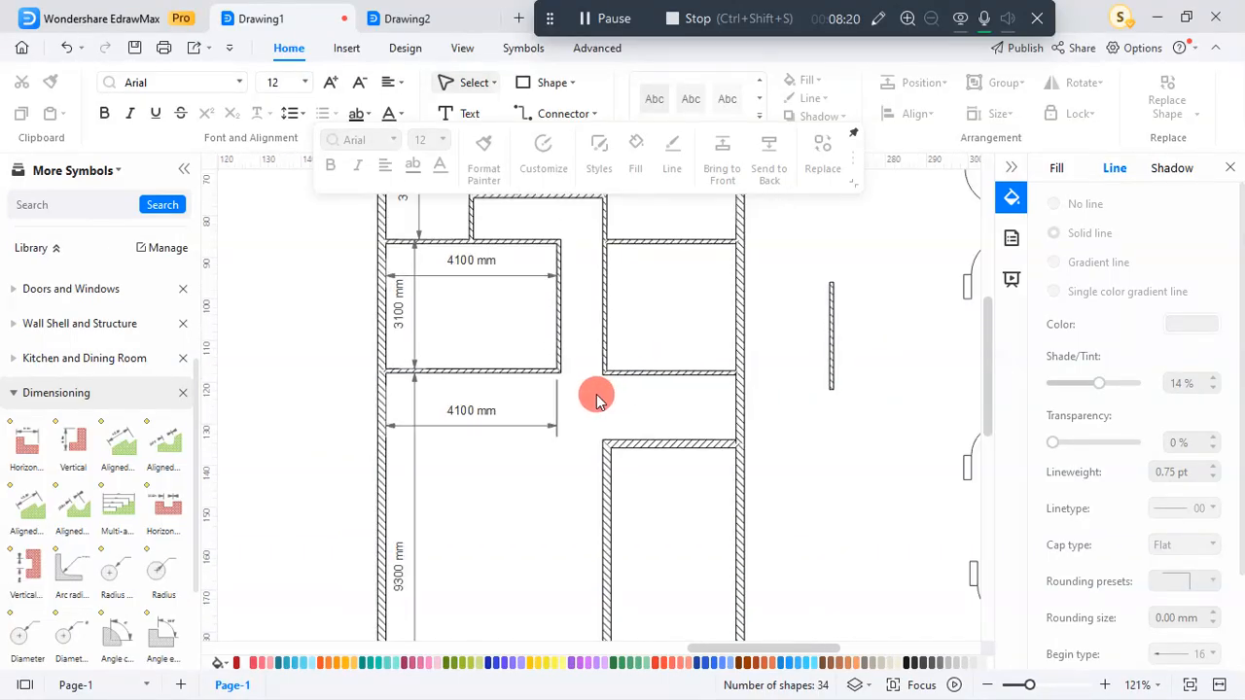
click(654, 371)
drag(656, 371, 859, 449)
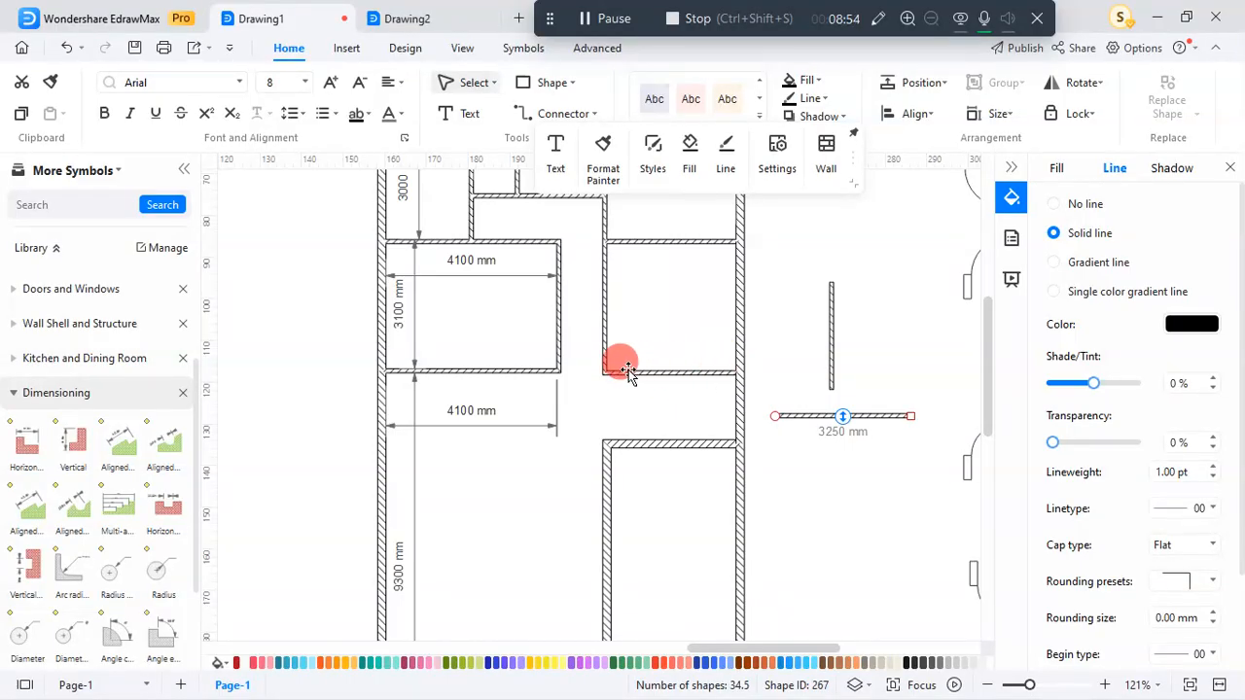
scroll(654, 381, up, 3)
scroll(654, 380, down, 3)
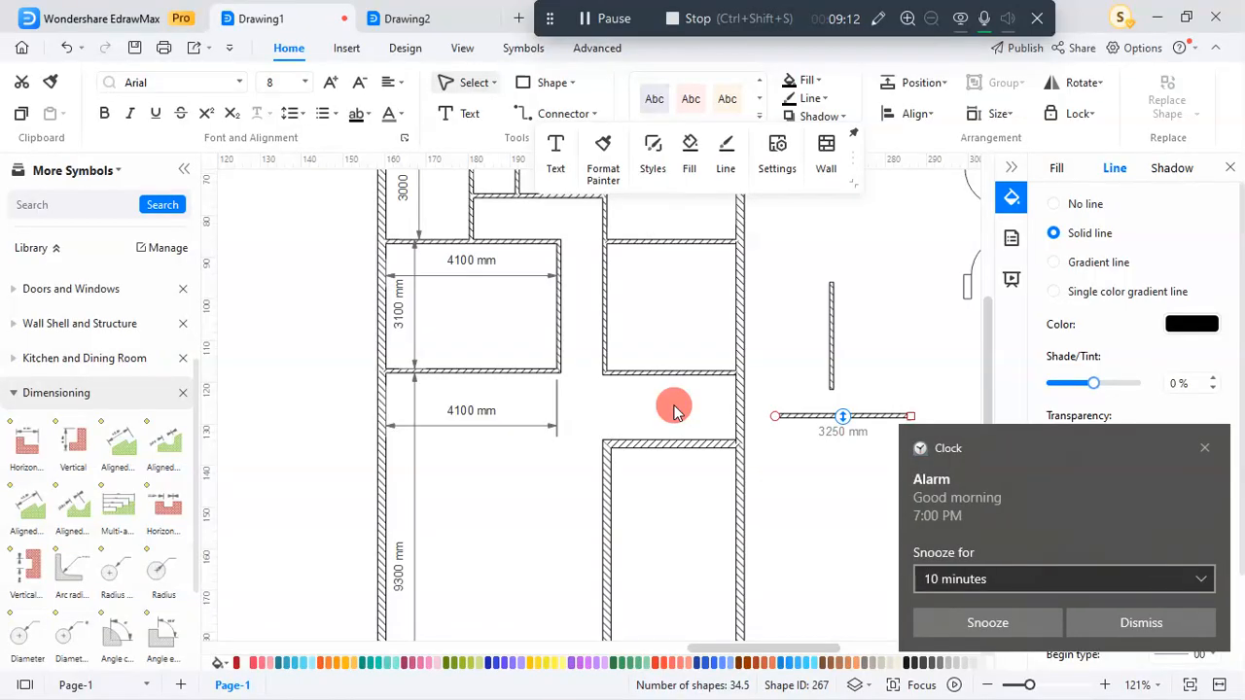
Dismiss the alarm notification and set the copied horizontal wall's length to 800 mm
click(1187, 631)
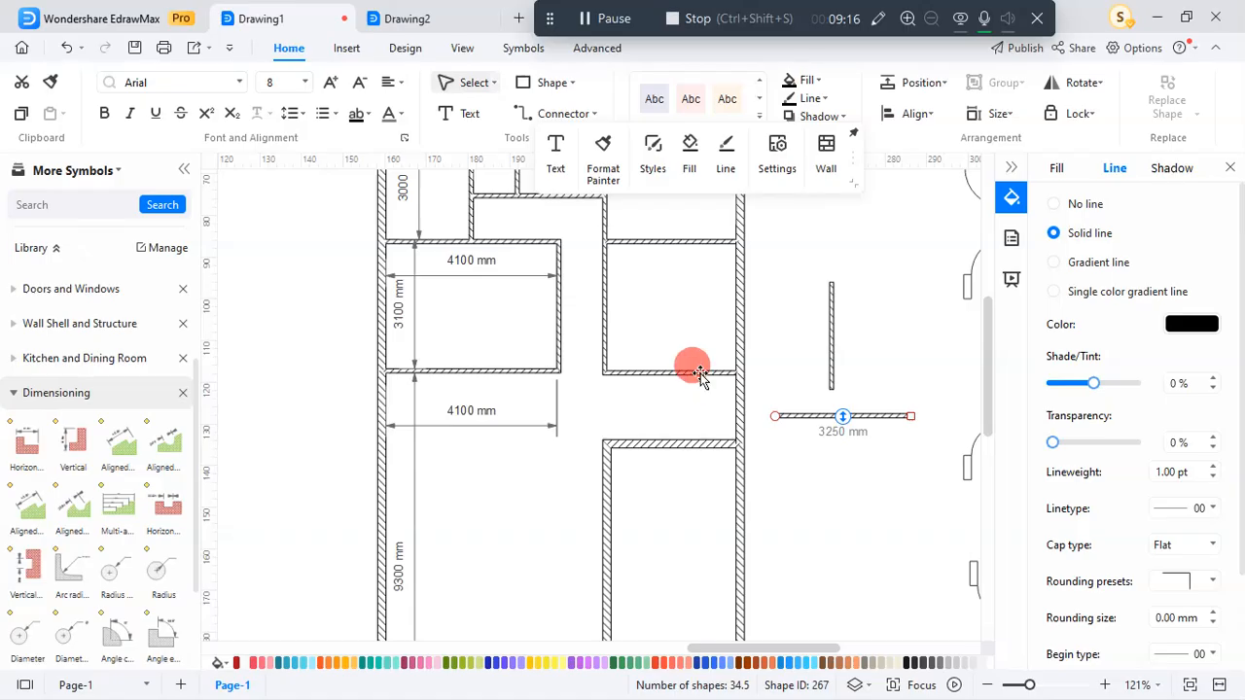
double_click(843, 421)
key(BackSpace)
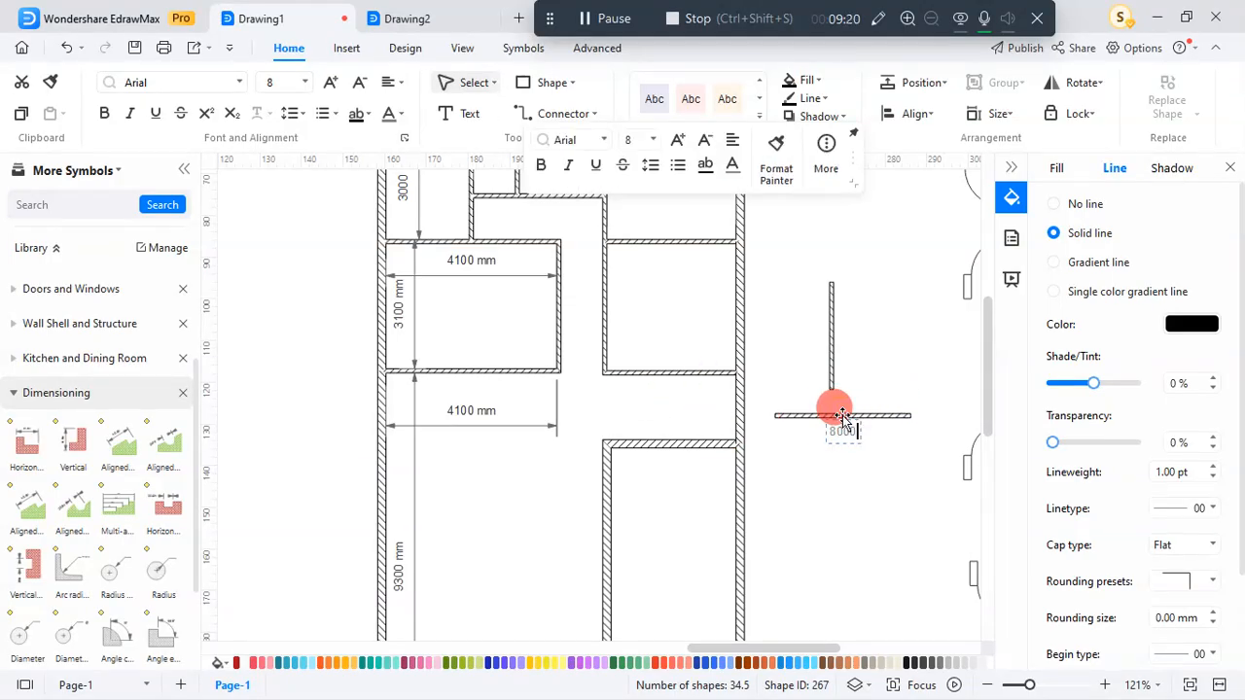
text(800)
click(881, 498)
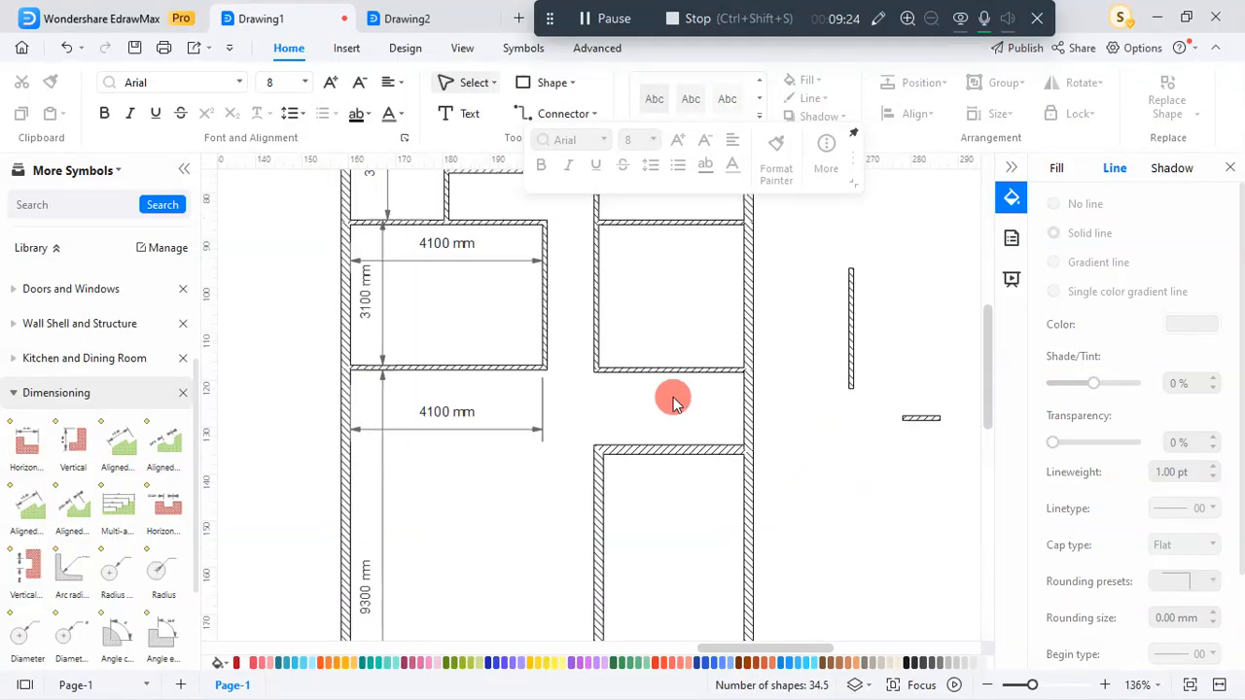
Replace the full-width wall below the middle right room with the 800 mm wall, attached to the corridor partition's lower end
ctrl+scroll(675, 396, up, 3)
click(676, 365)
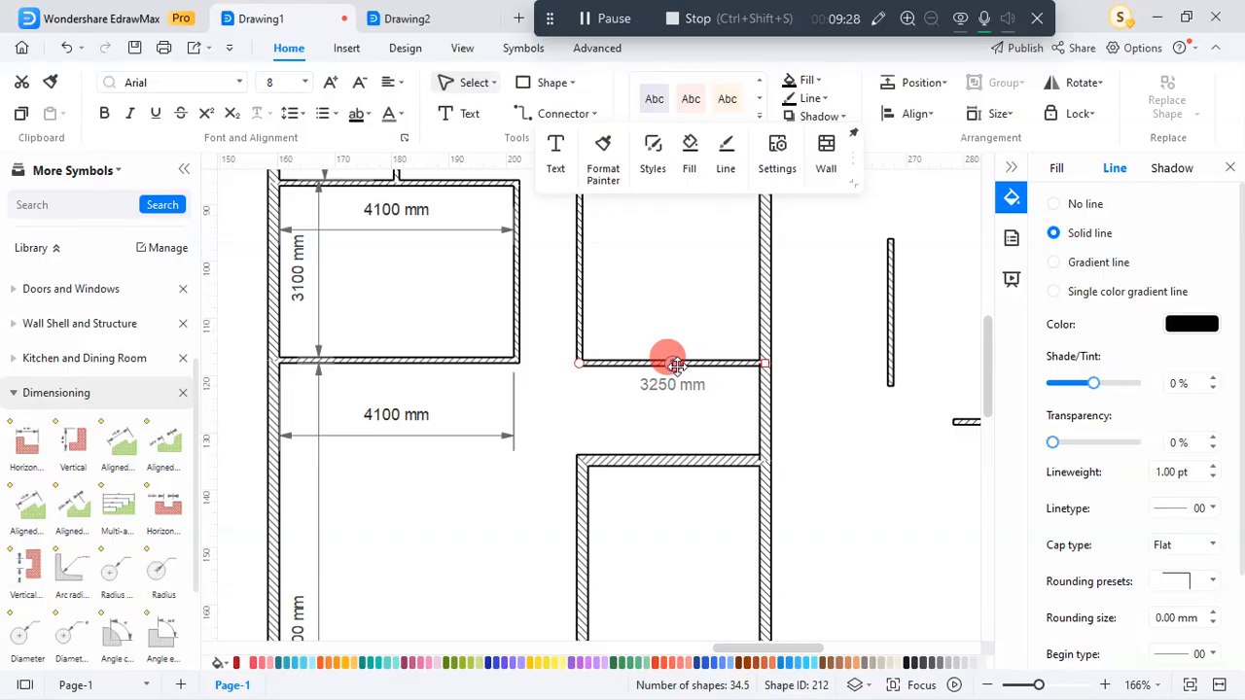
key(Delete)
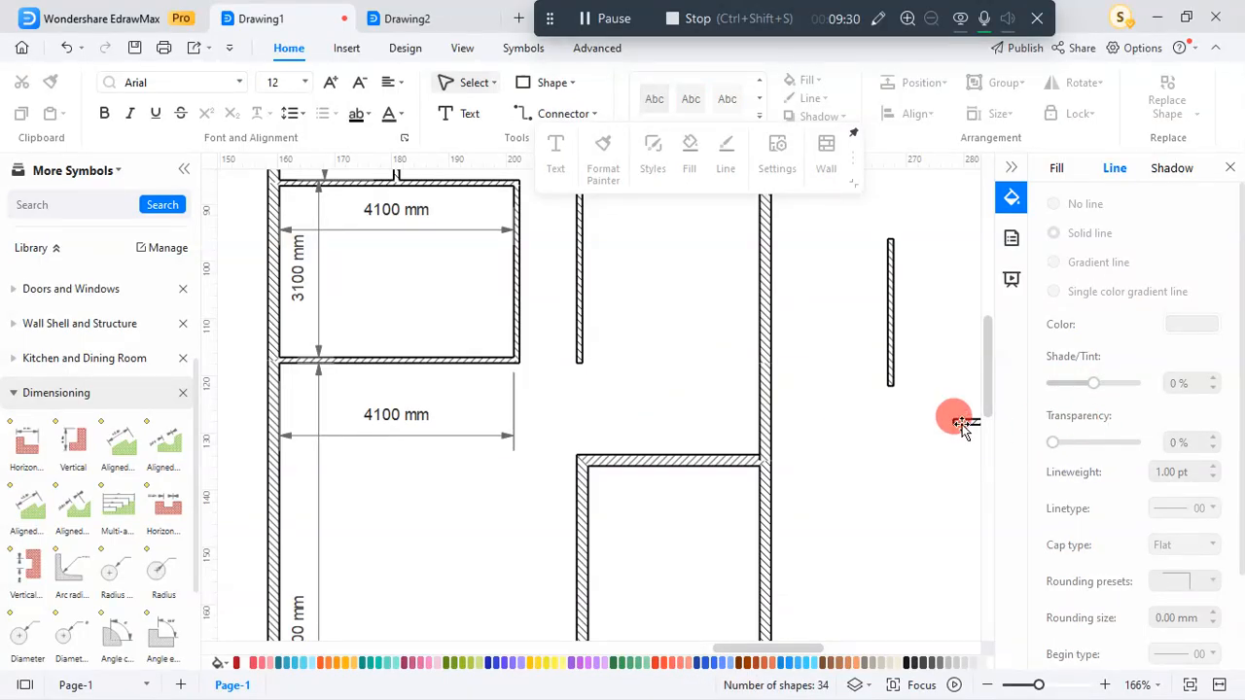
click(961, 425)
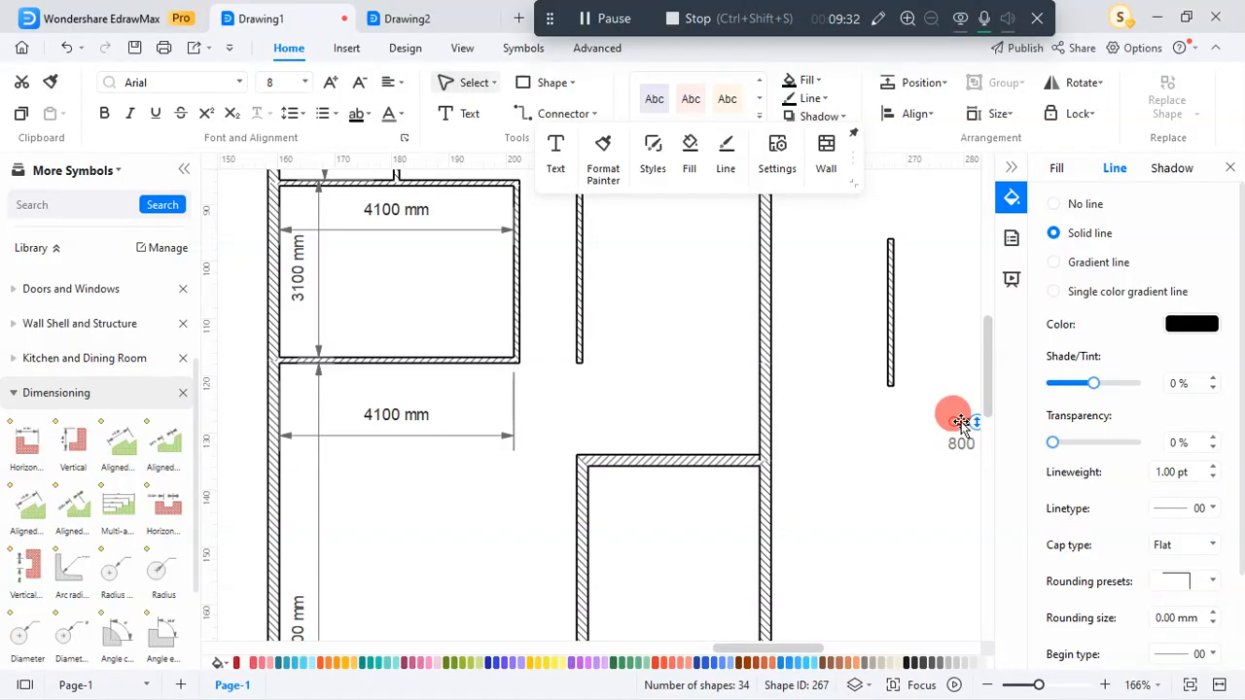
drag(961, 425, 591, 362)
click(870, 434)
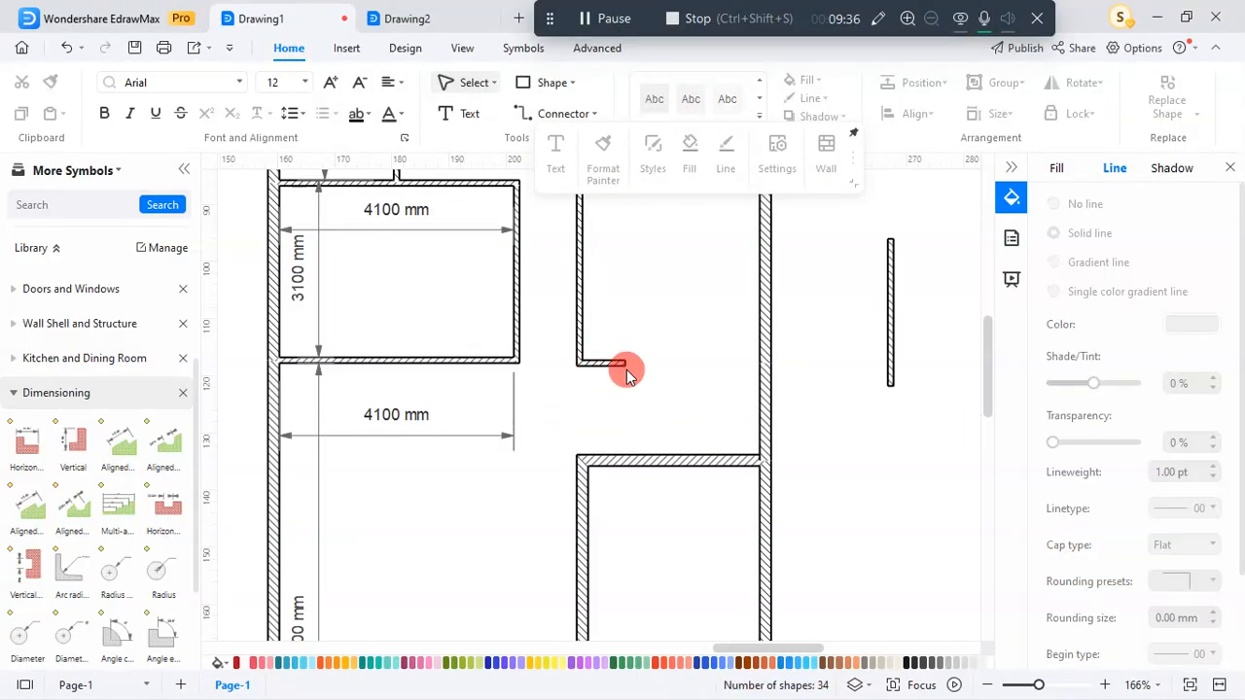
Attach the spare vertical wall to the 800 mm wall's free end and shorten it to about 1700 mm, reaching the lower right room
click(889, 255)
drag(891, 255, 628, 386)
drag(619, 504, 608, 455)
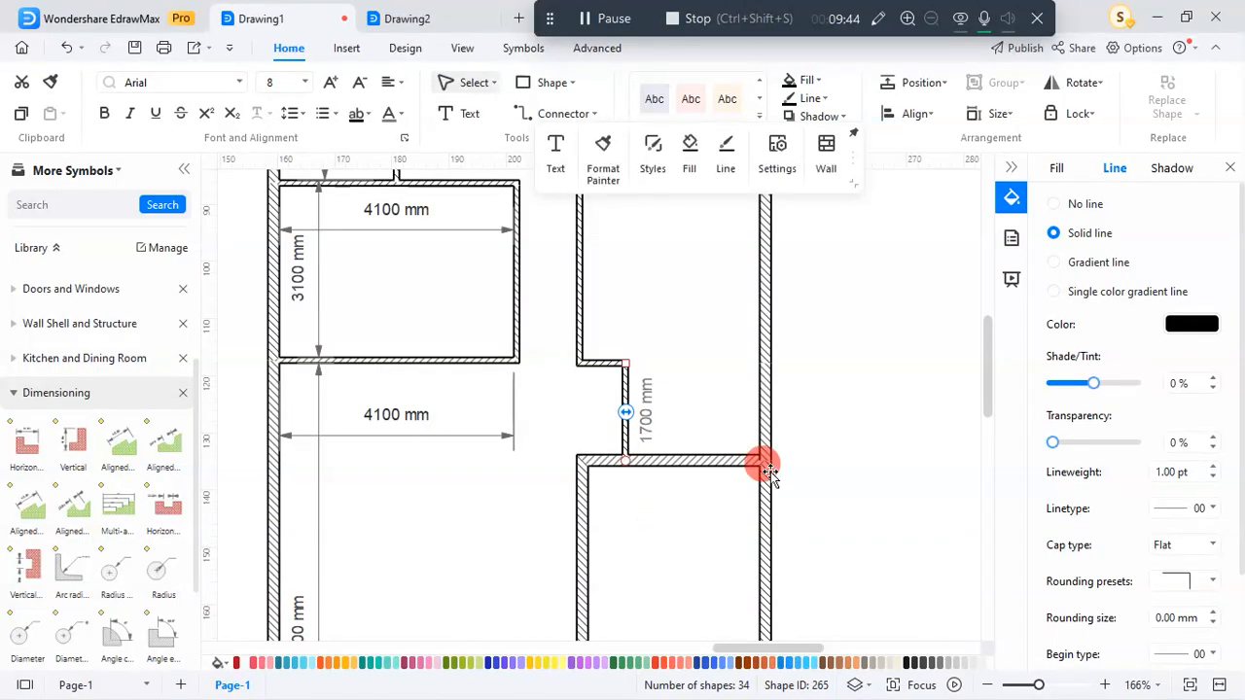
click(855, 425)
Continue the horizontal wall below the middle right room across to the outer wall to close the small room
click(586, 366)
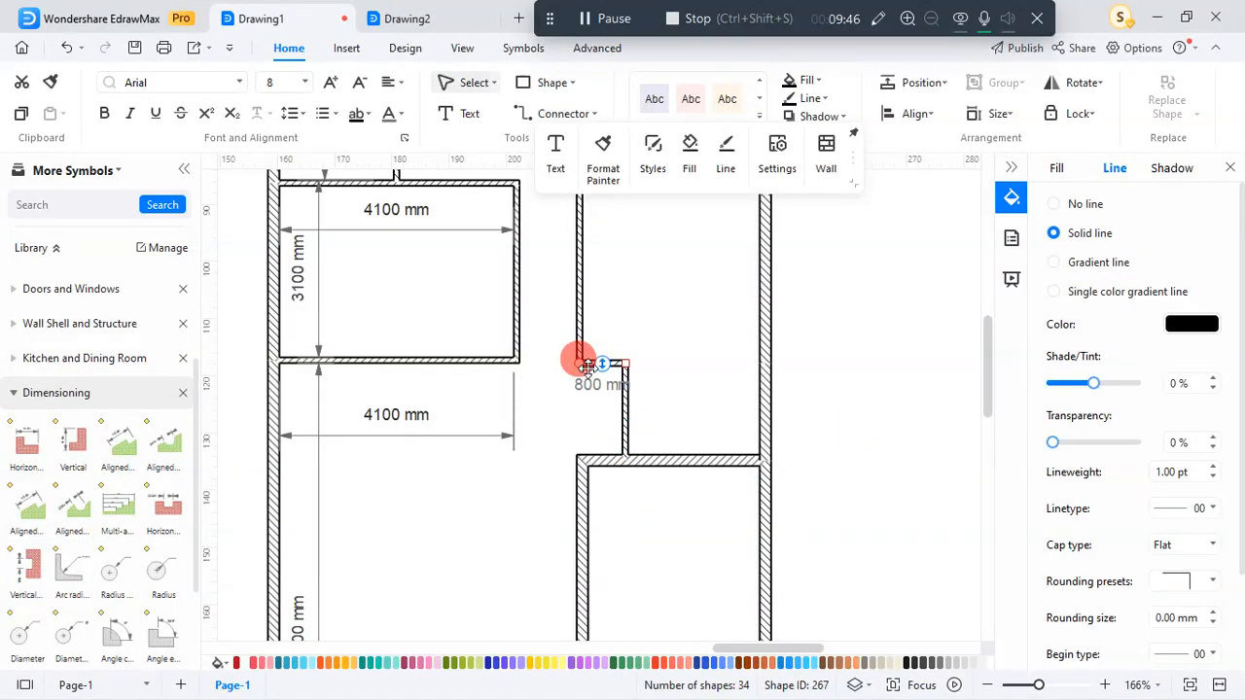
drag(586, 366, 764, 363)
click(832, 423)
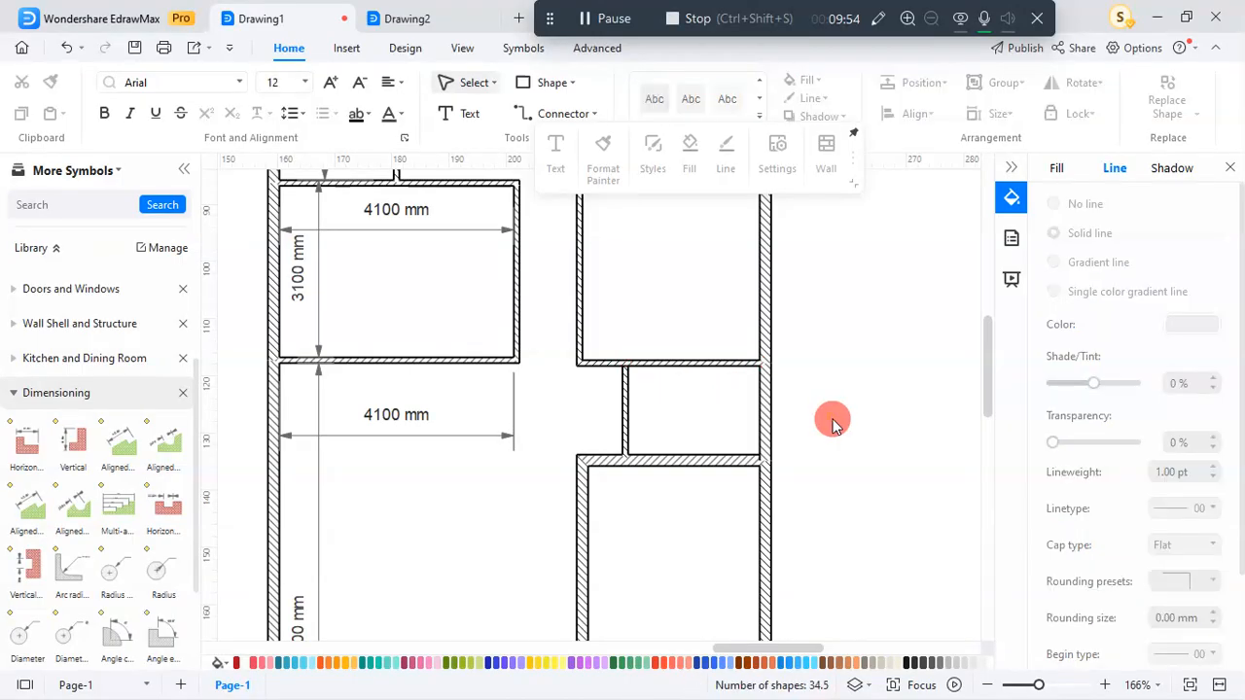
Move the upper right room's width dimension line from above the plan back inside, just below the top outer wall
scroll(831, 419, down, 4)
scroll(816, 316, down, 3)
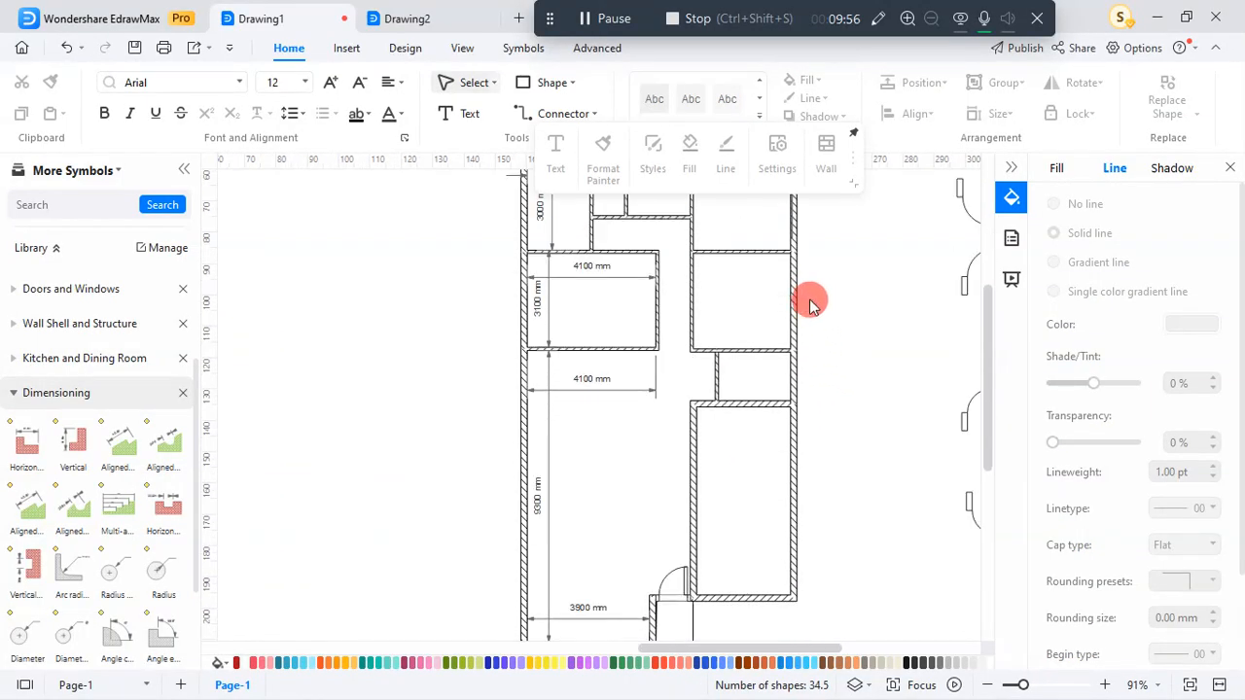
scroll(809, 298, up, 3)
click(769, 220)
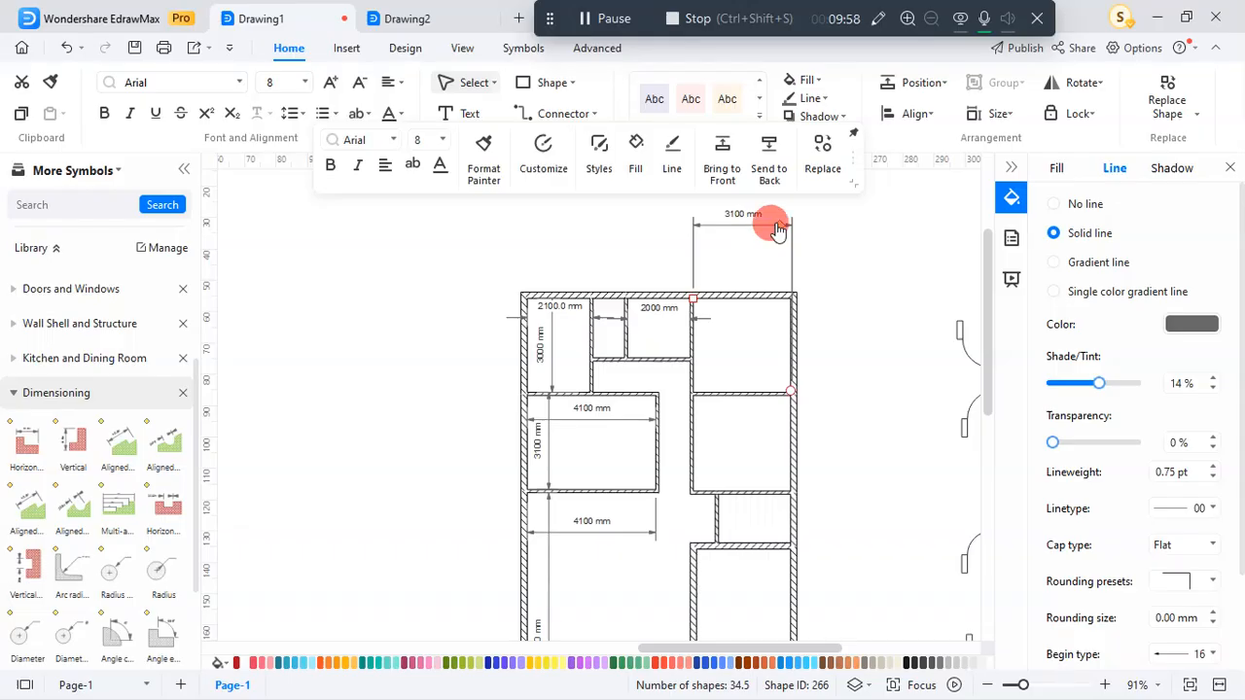
drag(769, 220, 778, 309)
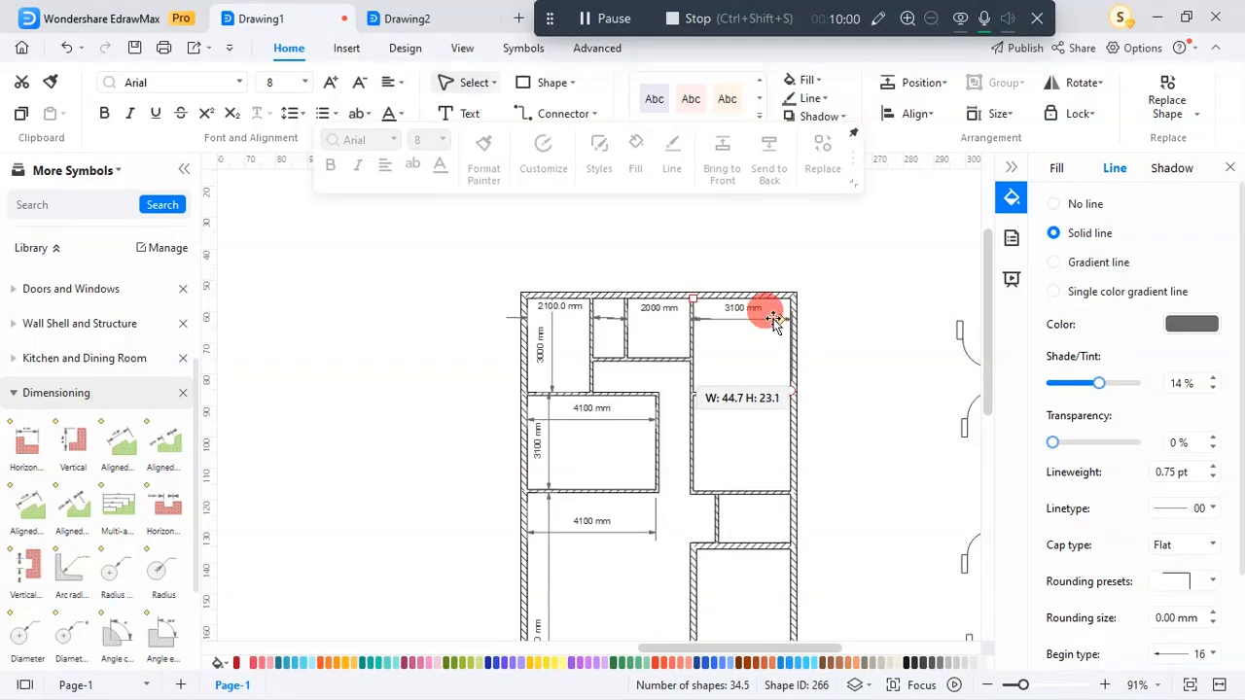
click(832, 306)
scroll(829, 292, down, 3)
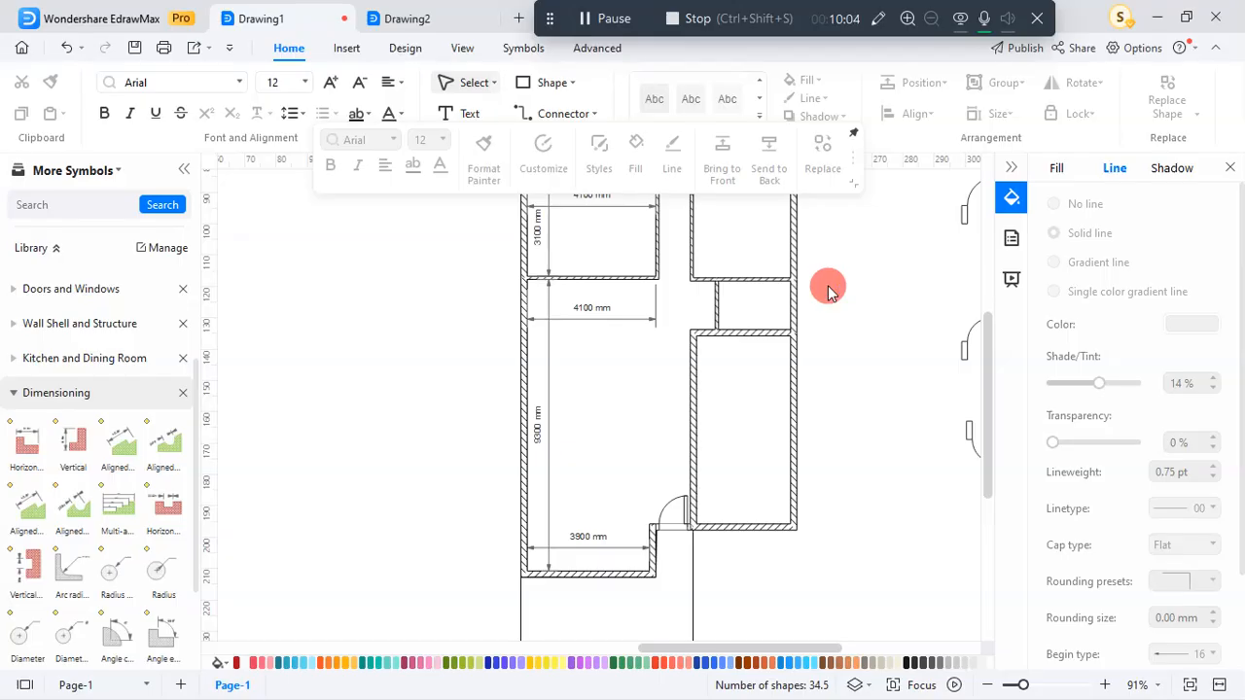
scroll(492, 445, down, 3)
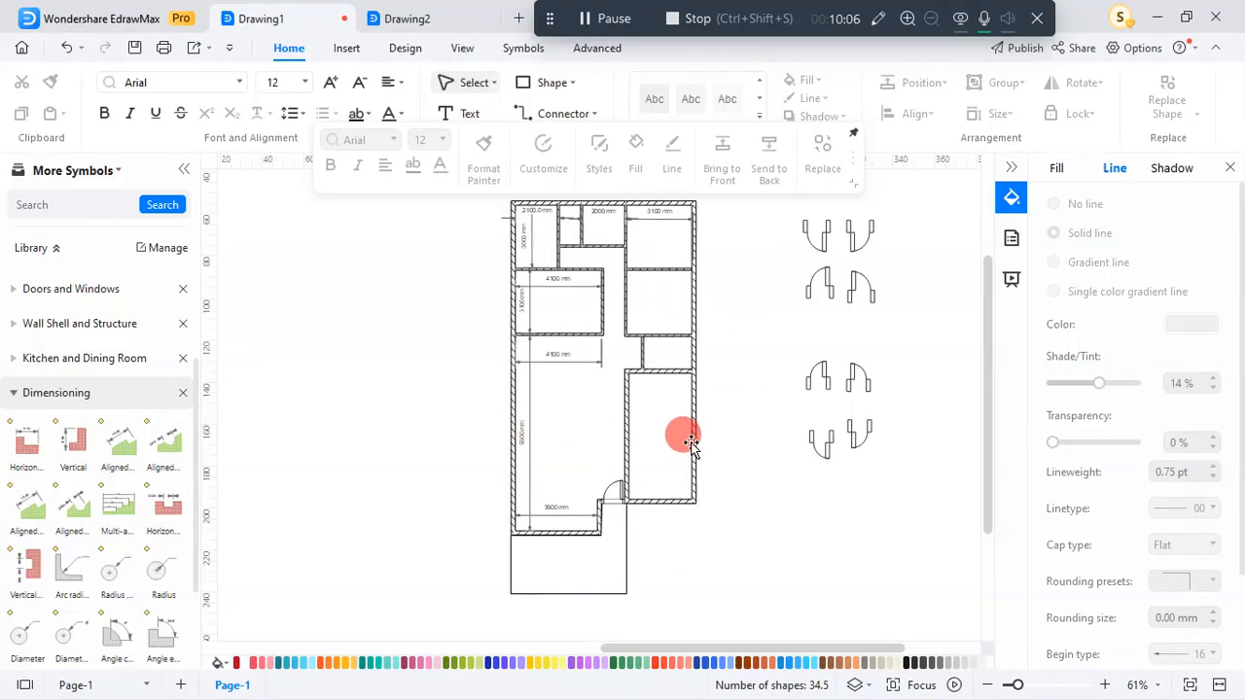
Rotate the right-hand spare door in the second row beside the plan to 90 degrees
scroll(696, 379, up, 3)
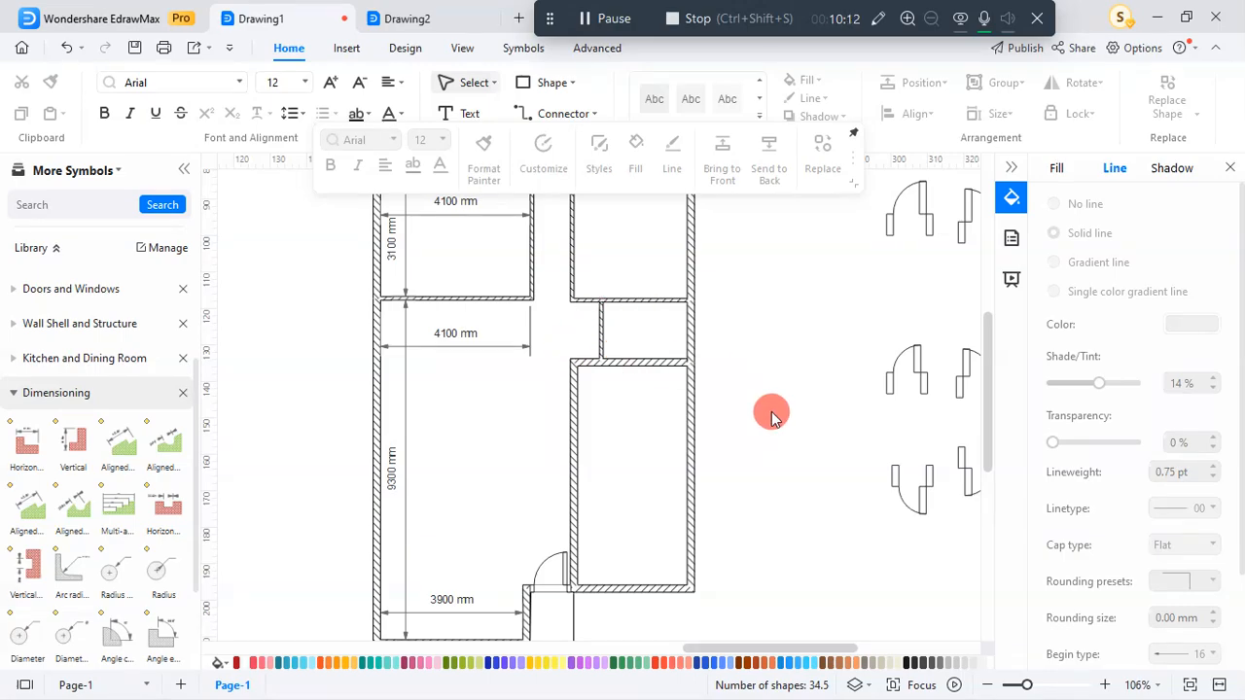
scroll(595, 450, down, 1)
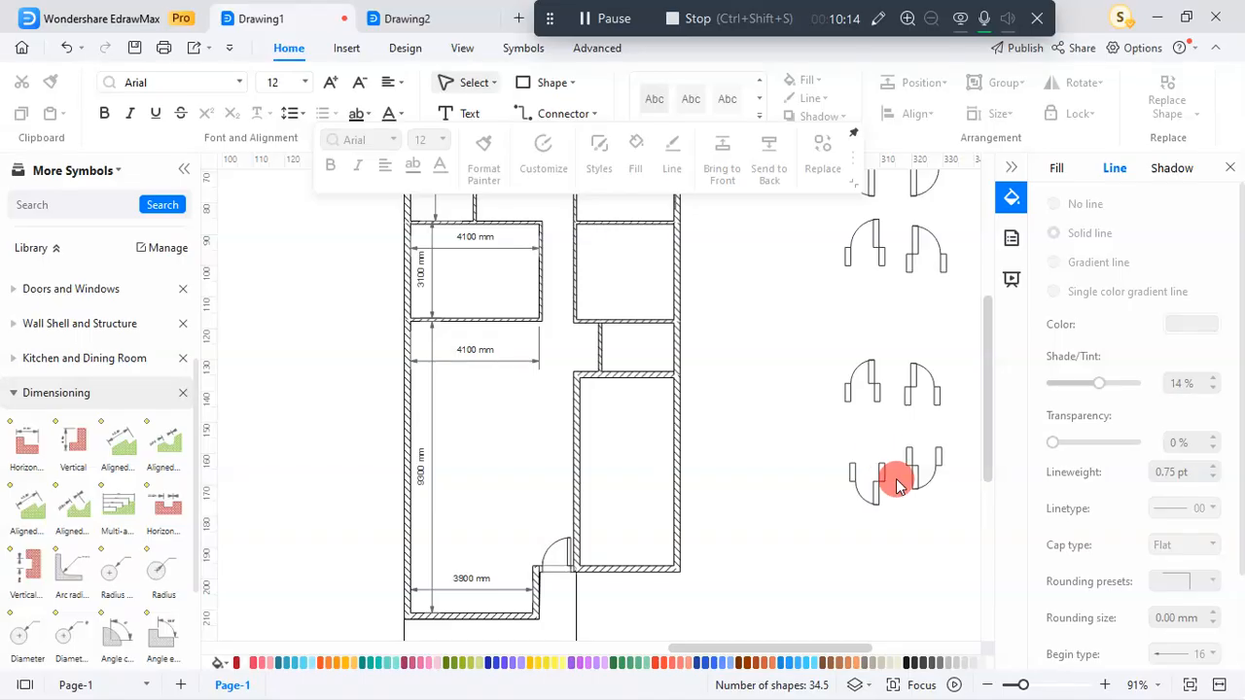
scroll(896, 476, up, 1)
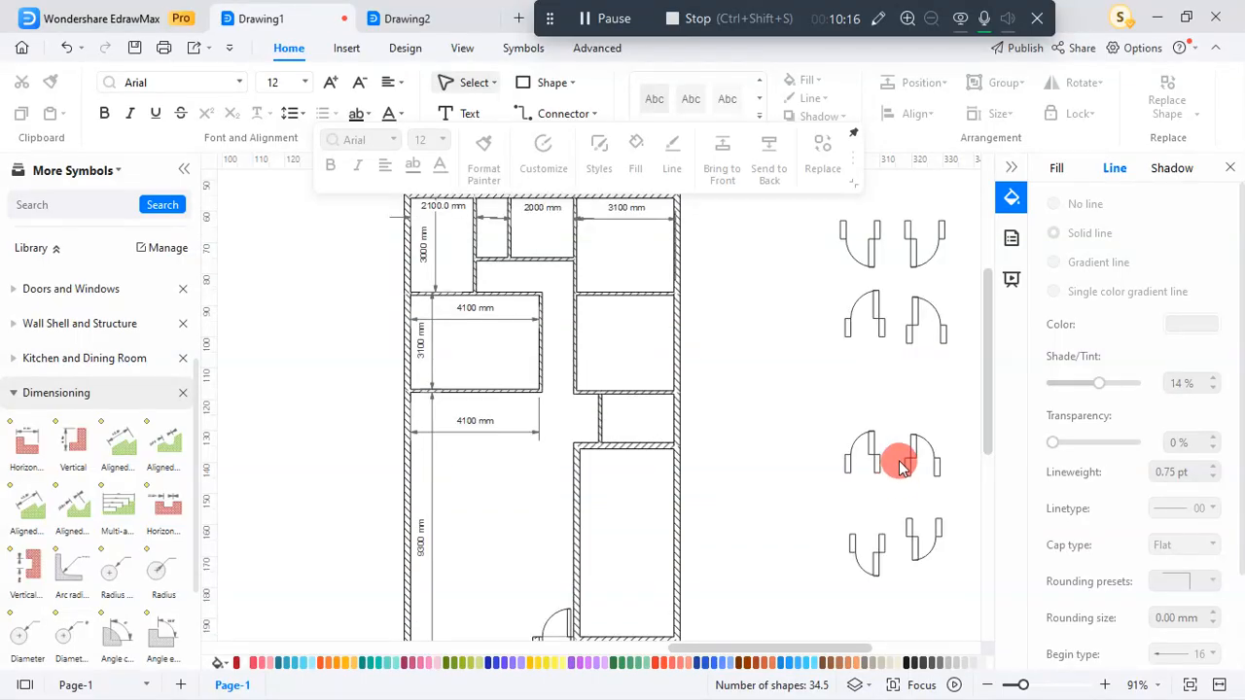
scroll(793, 376, down, 2)
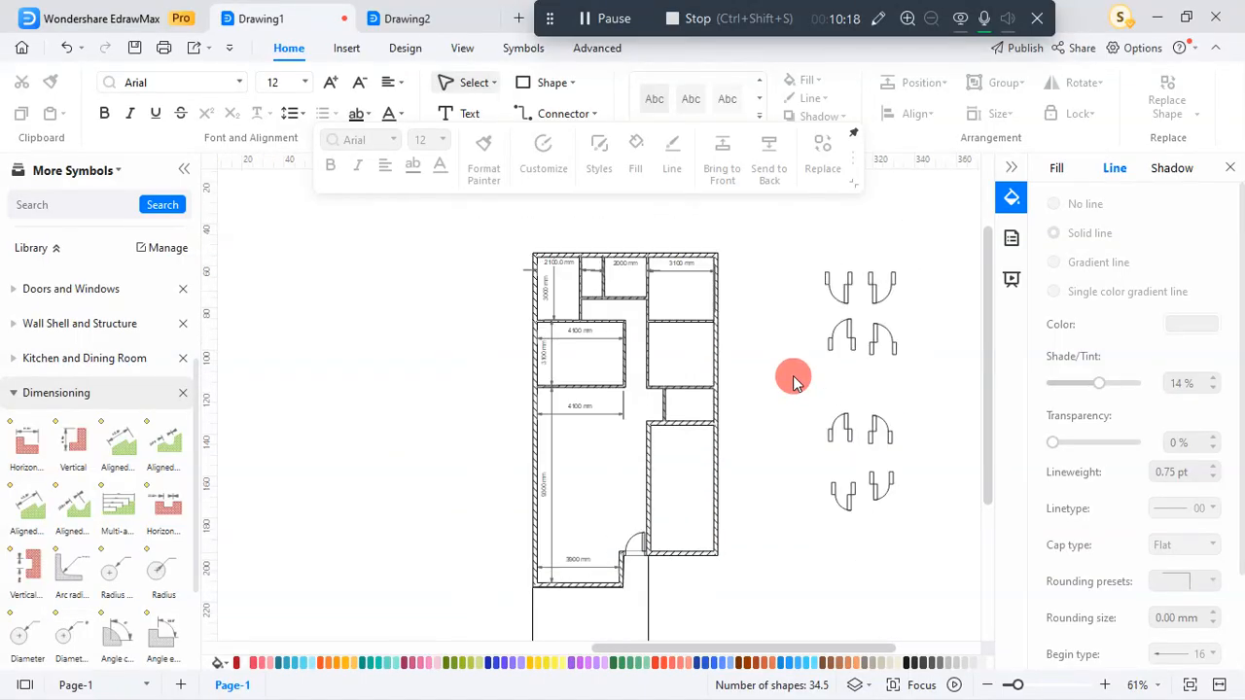
click(877, 333)
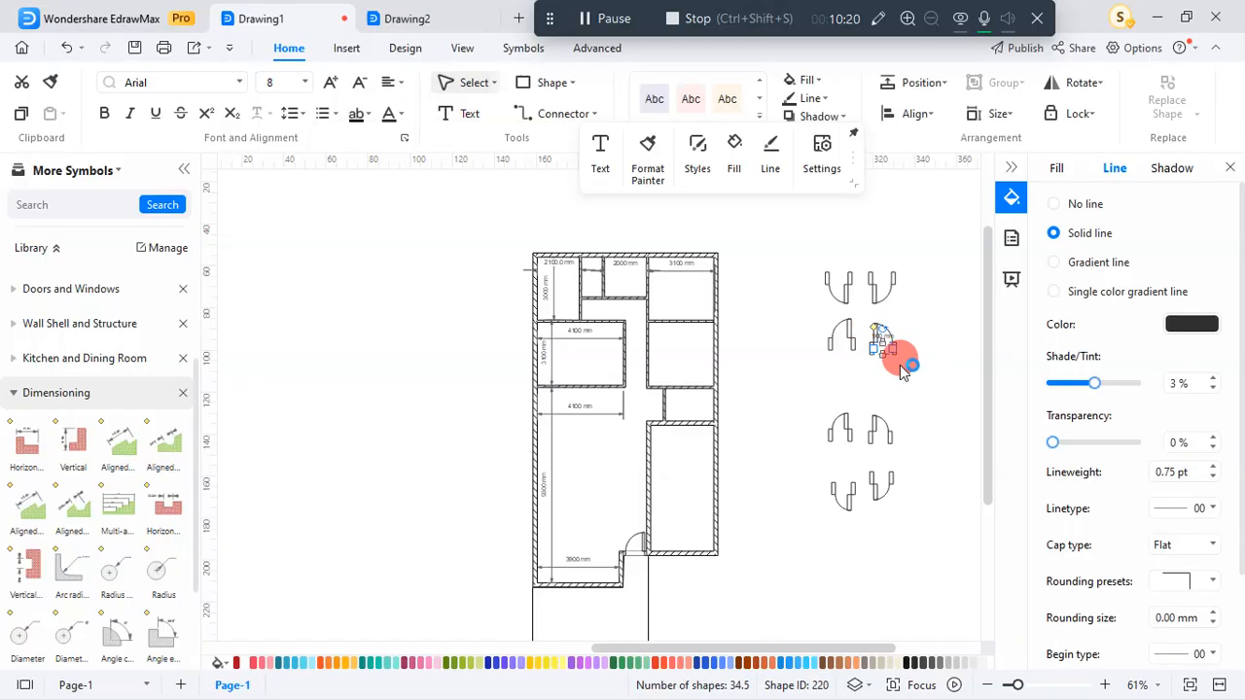
click(1084, 83)
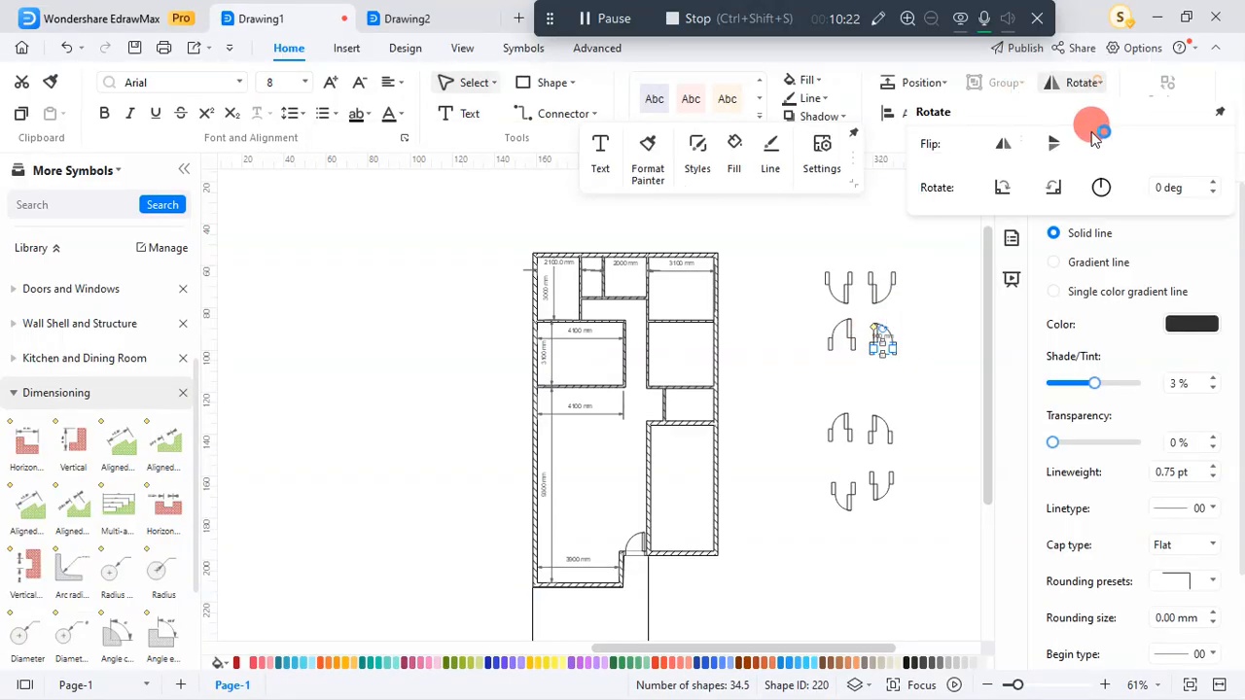
click(1058, 187)
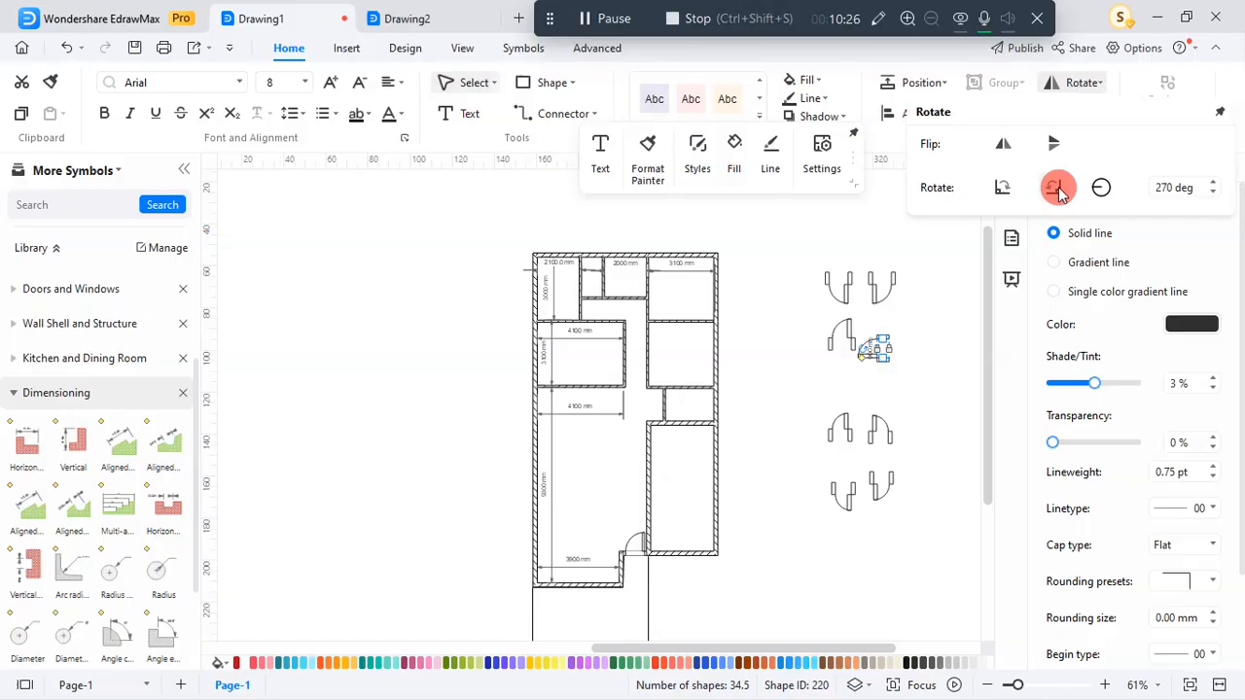
click(1057, 188)
click(1058, 188)
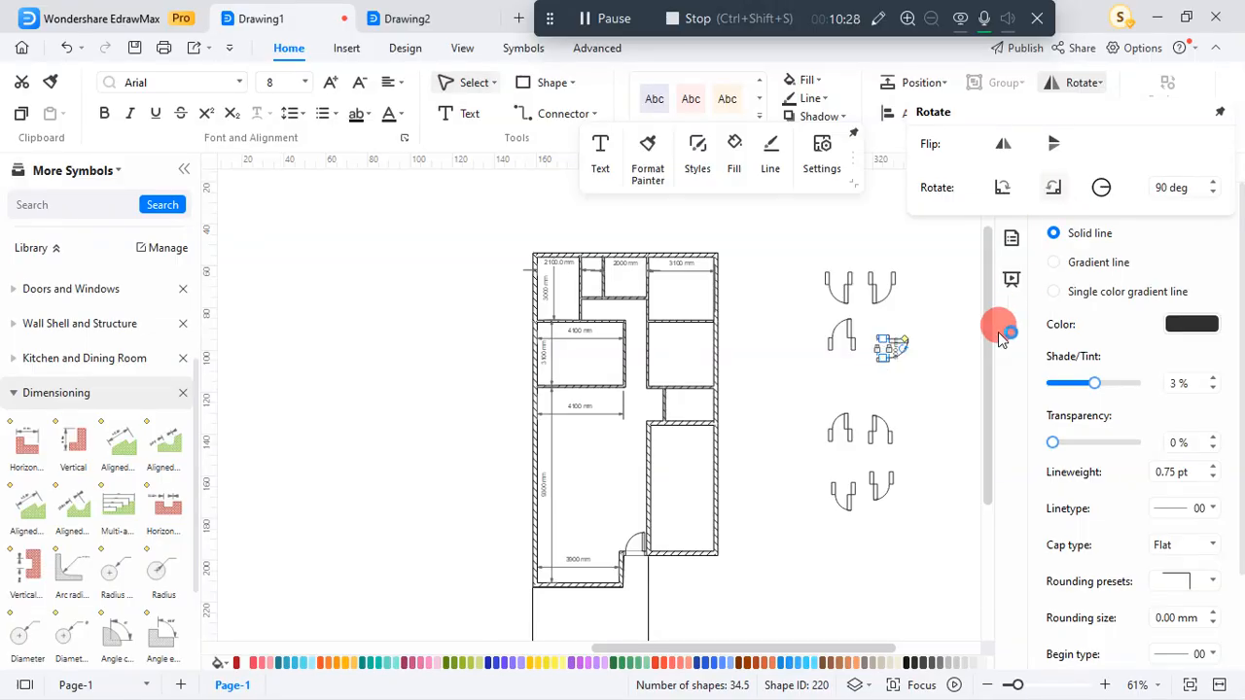
click(866, 387)
Place a copy of the rotated spare door inside the small room below the middle right room
scroll(804, 405, up, 3)
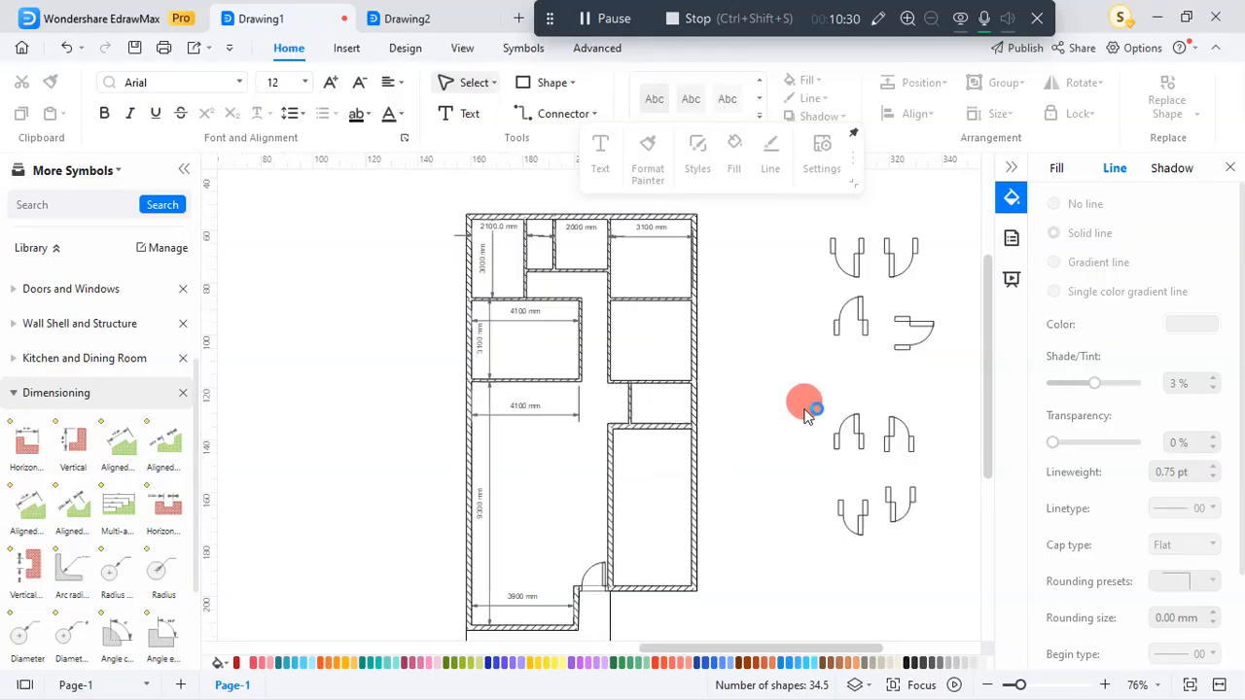
click(939, 315)
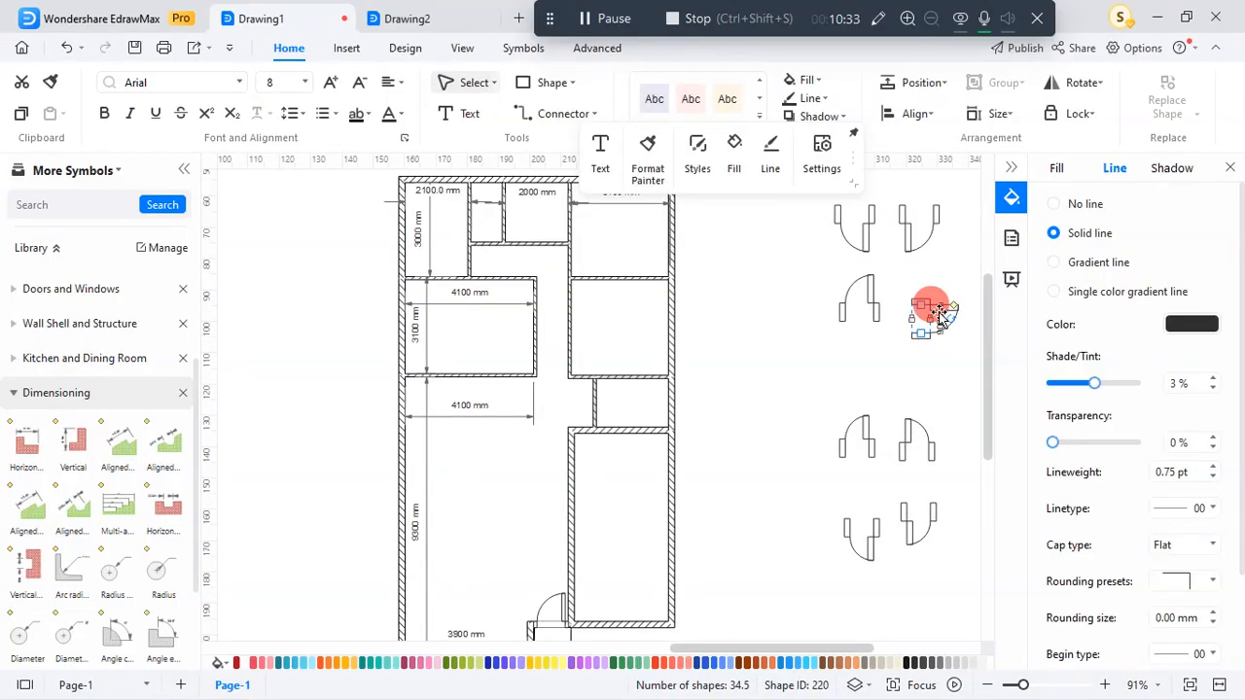
drag(939, 315, 626, 399)
click(739, 391)
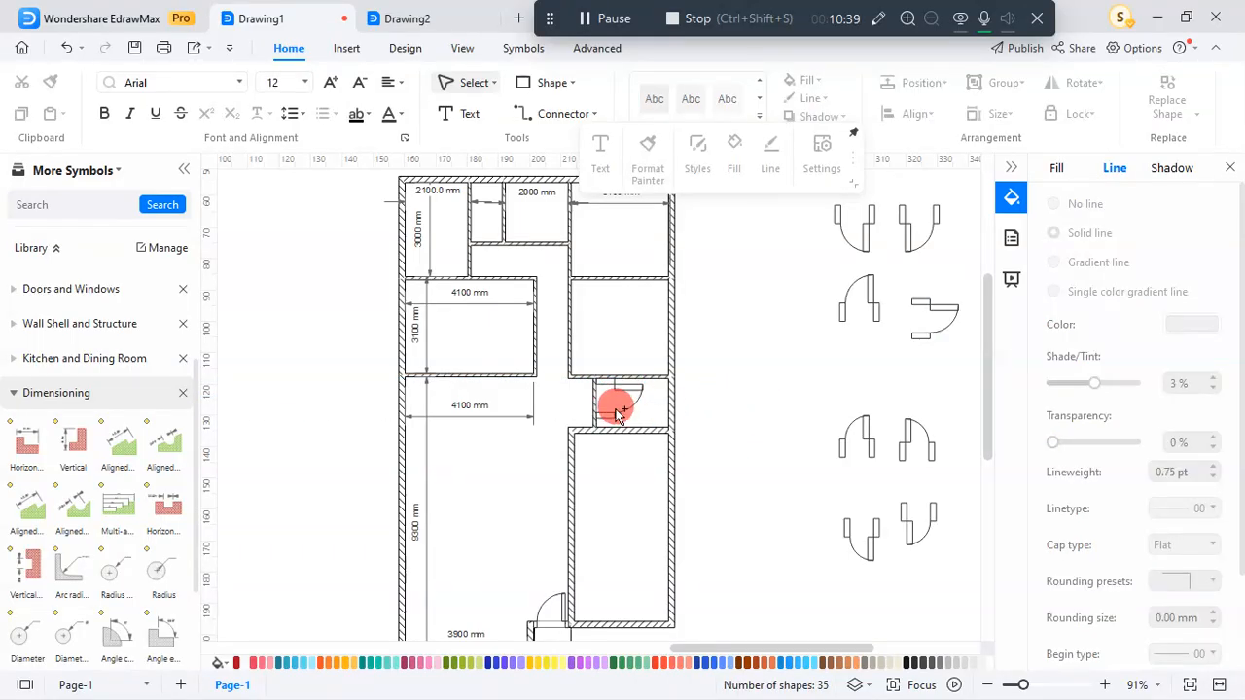
Fit the copied 900 mm door into the small room's short left wall
scroll(618, 412, up, 5)
click(633, 371)
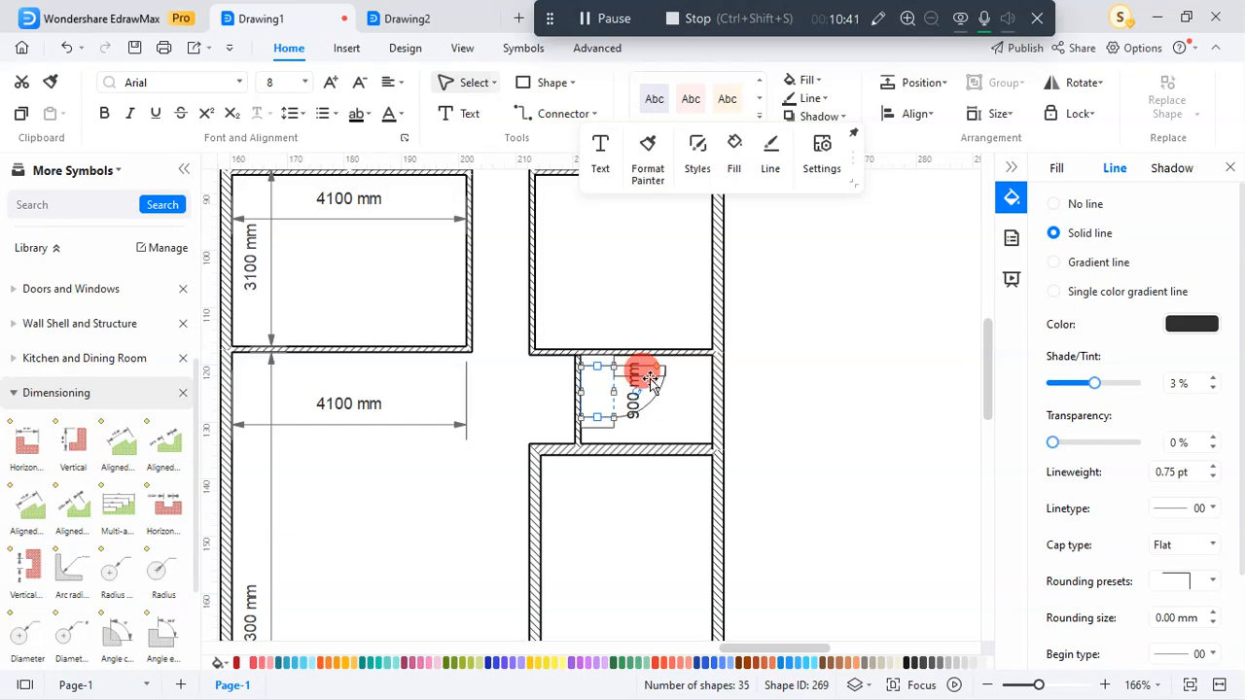
click(638, 379)
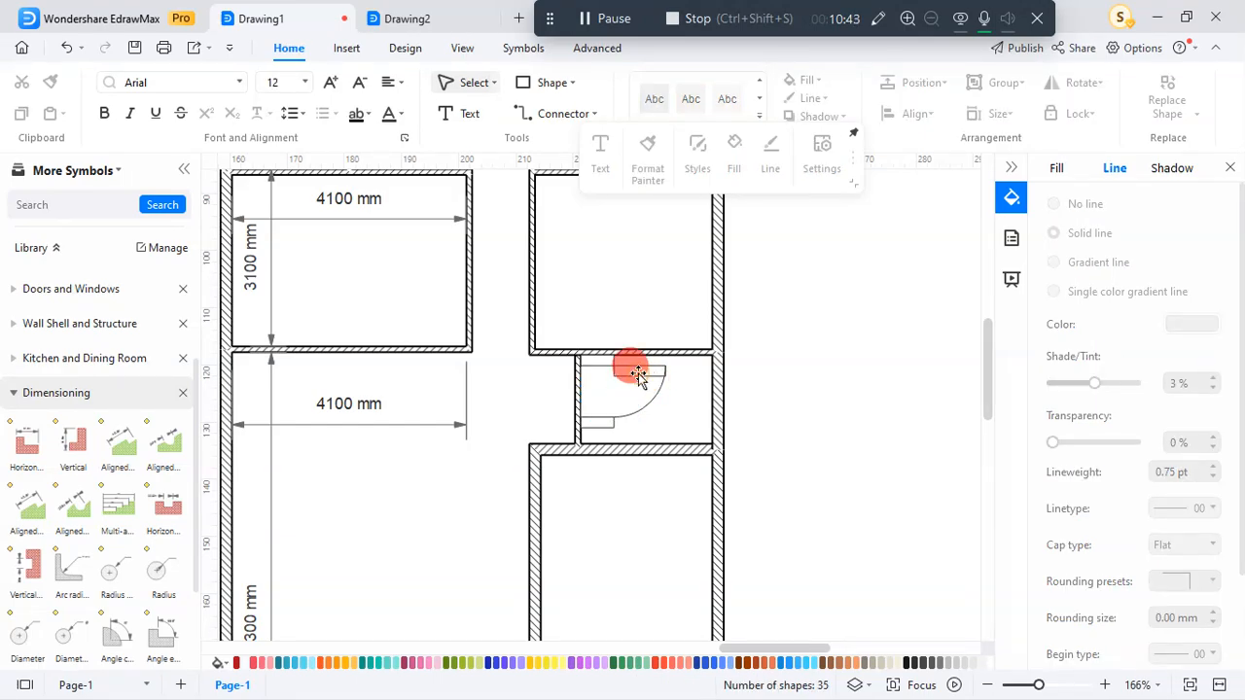
click(638, 375)
drag(654, 377, 632, 380)
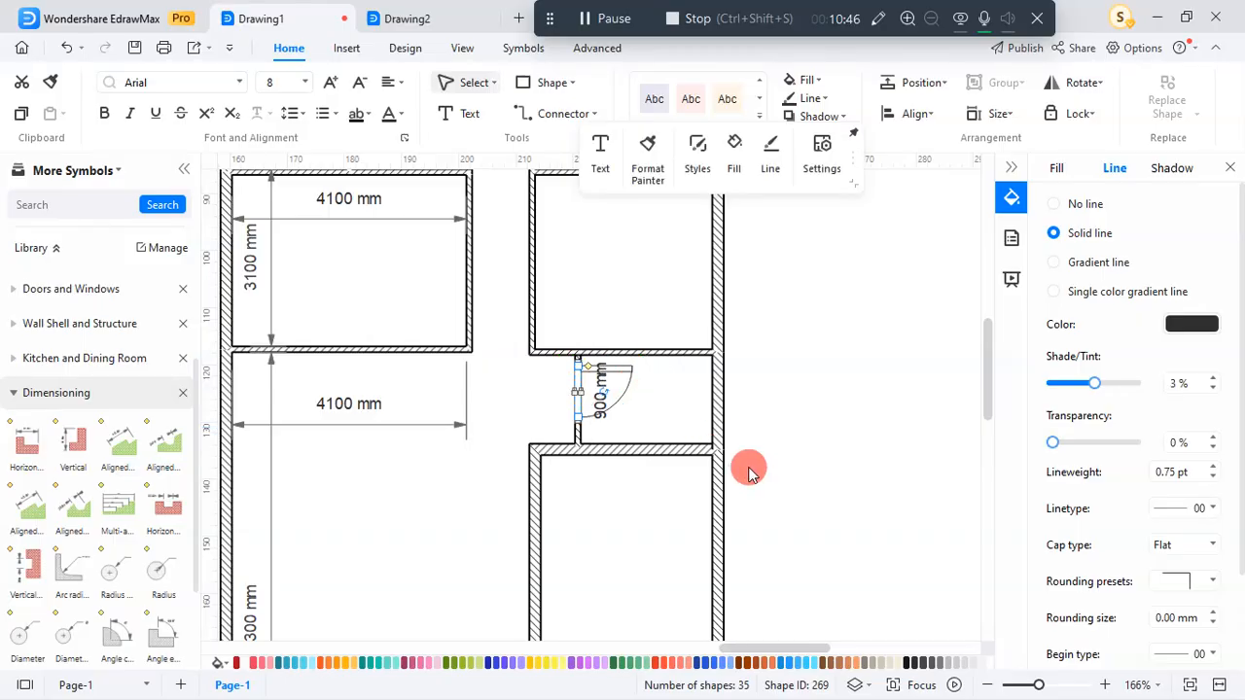
click(856, 426)
Nudge the small room's door up until it meets the horizontal wall above it
click(626, 371)
key(Up)
key(Up)
key(Up)
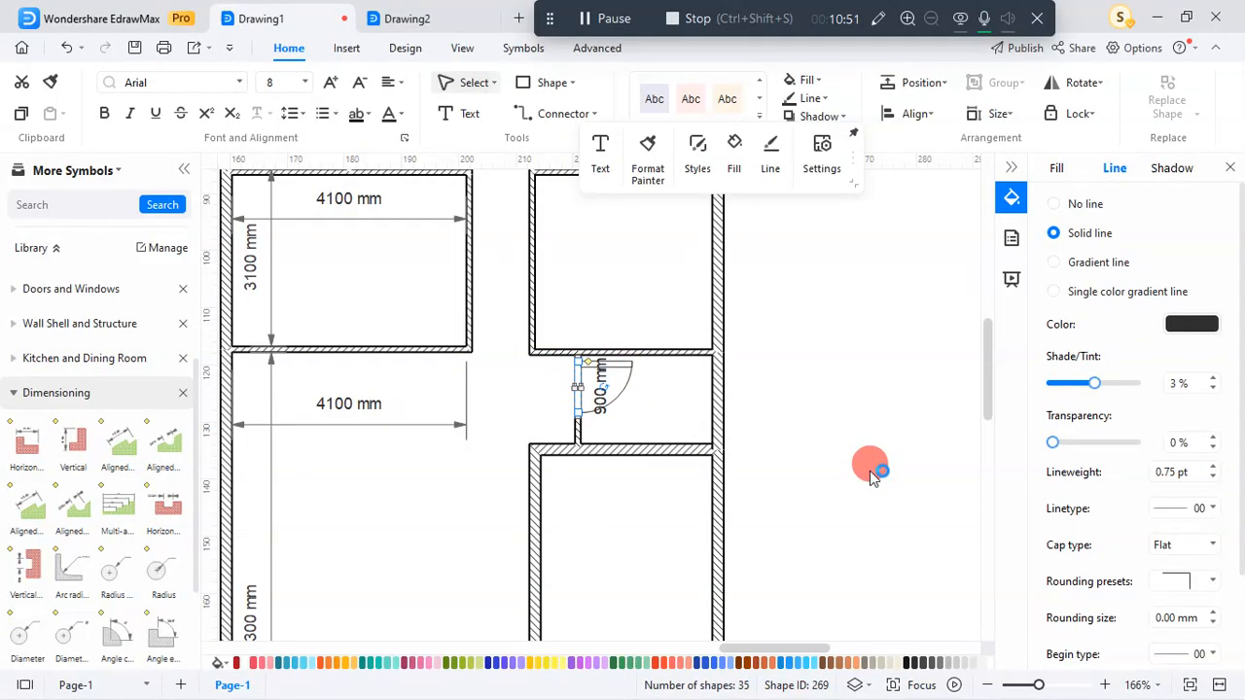
click(871, 473)
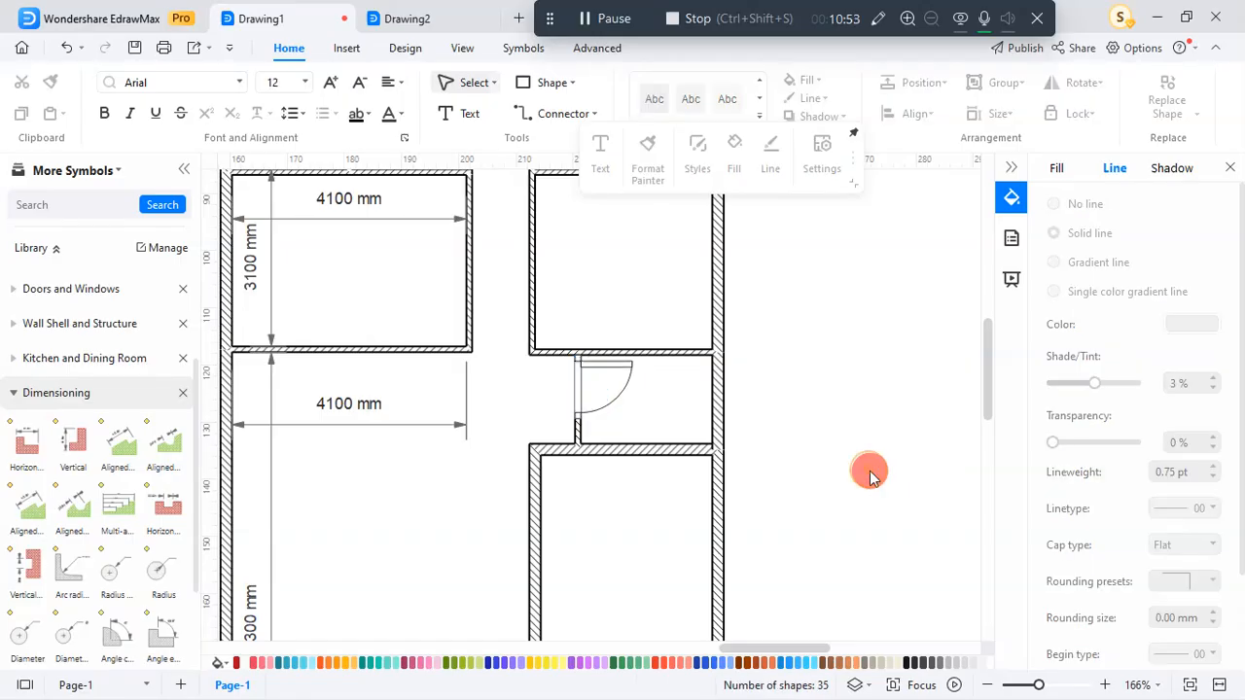
Copy the small room's door into the left wall of the lower right room, near its upper corner
scroll(846, 408, down, 5)
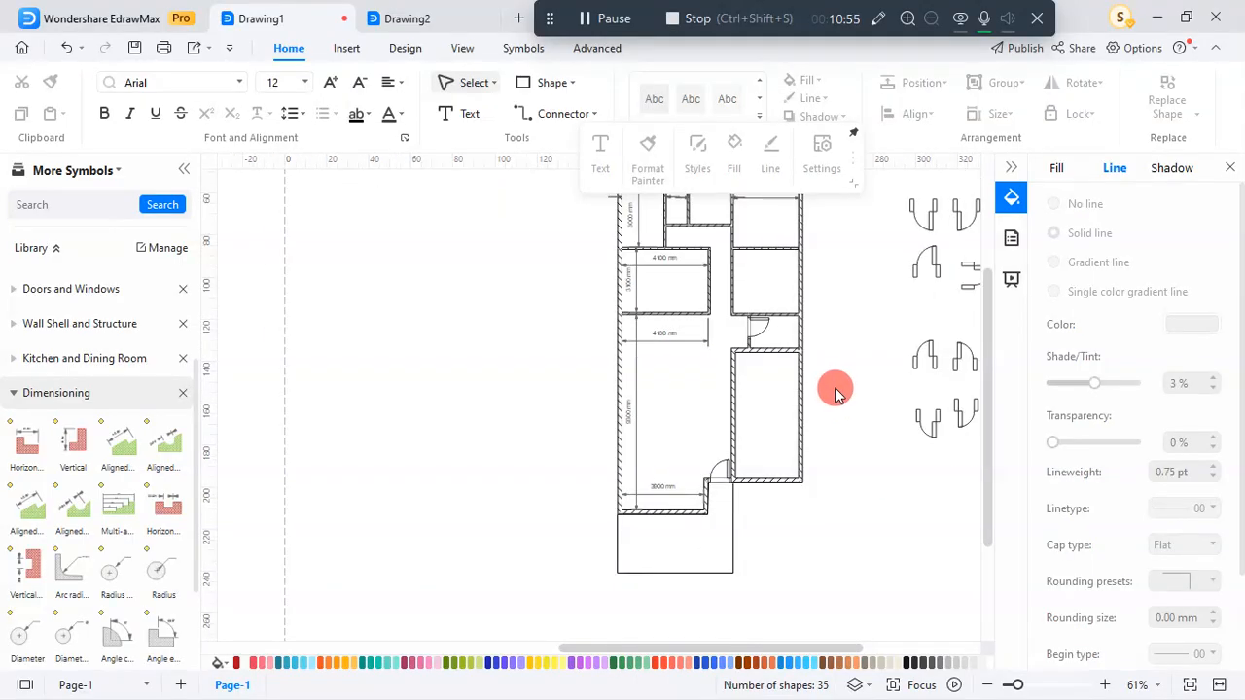
scroll(841, 381, up, 1)
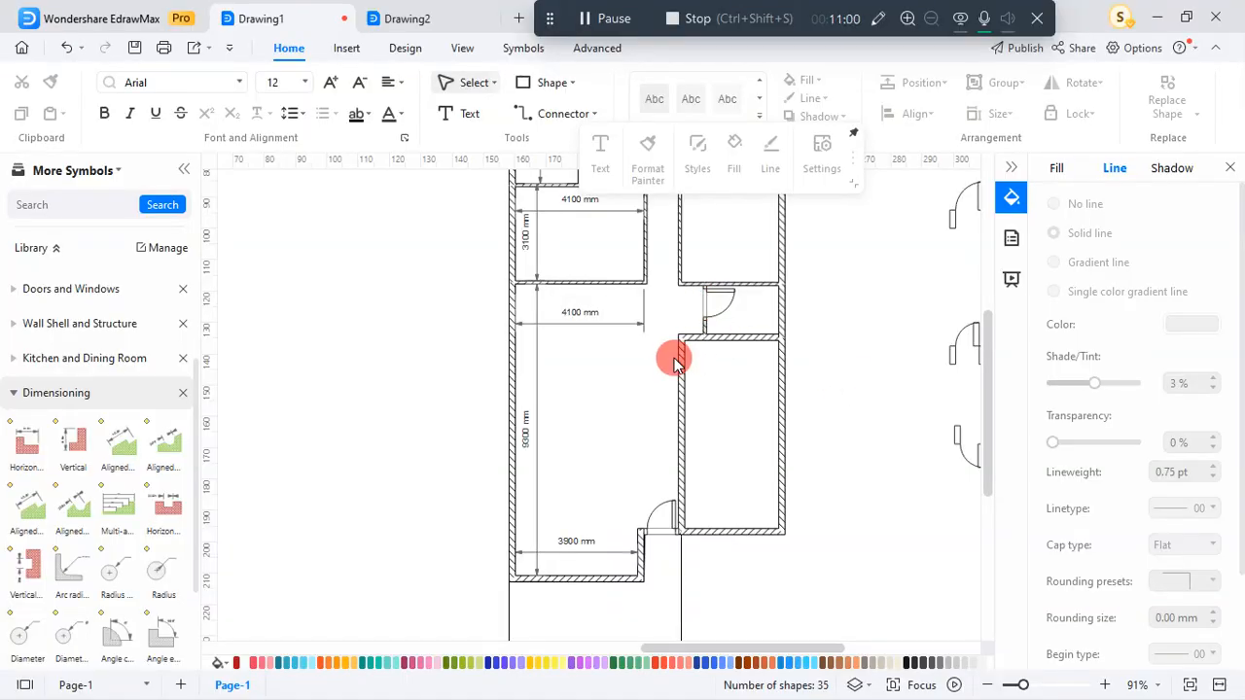
click(720, 303)
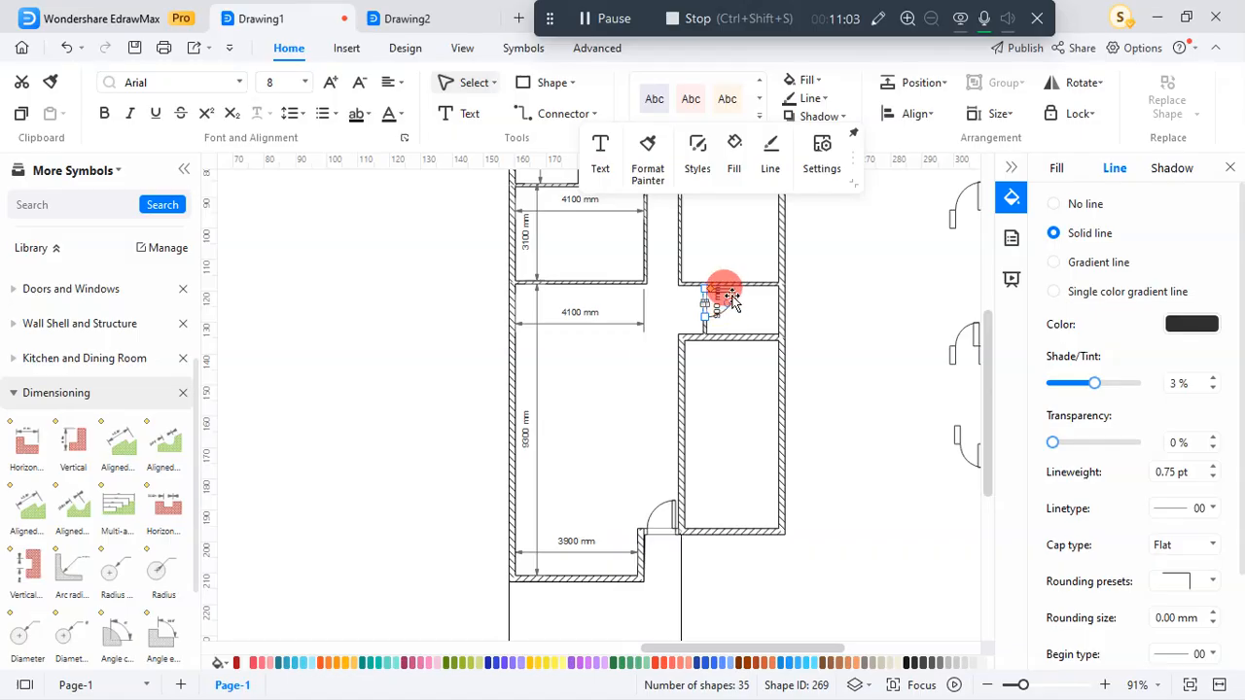
drag(731, 298, 710, 361)
Nudge the lower right room's door up against the horizontal wall at the room's upper corner
key(Up)
key(Up)
key(Up)
key(Up)
key(Up)
key(Up)
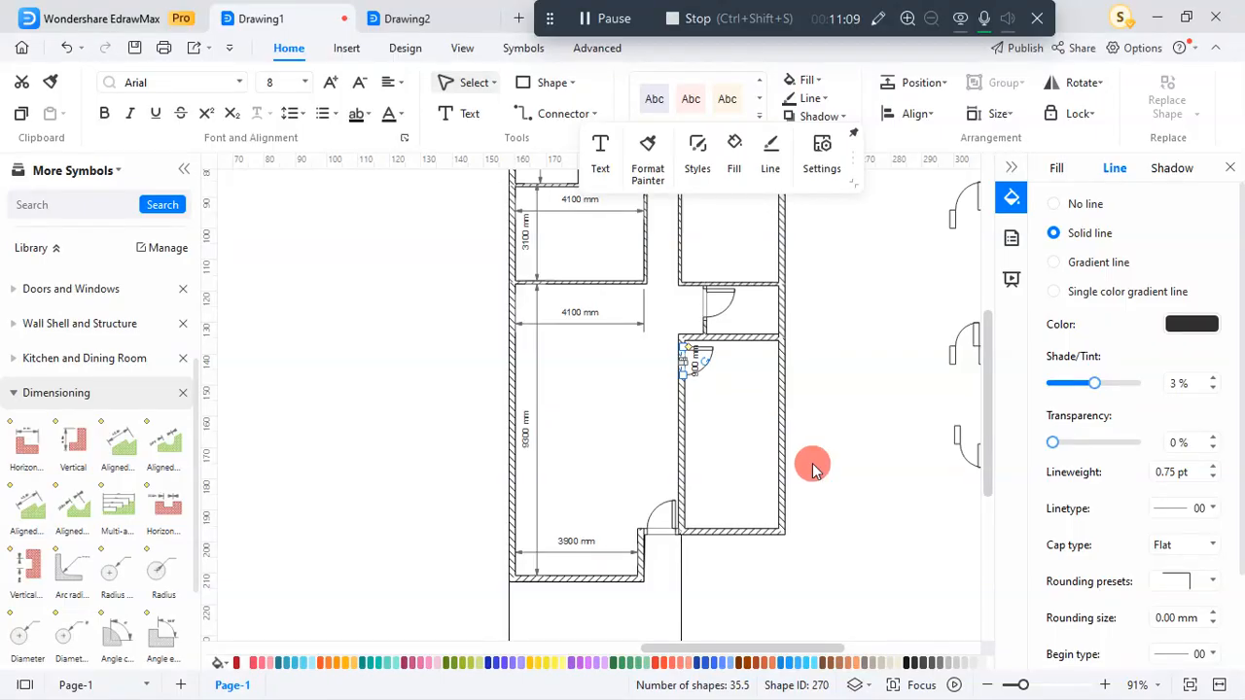
key(Up)
key(Up)
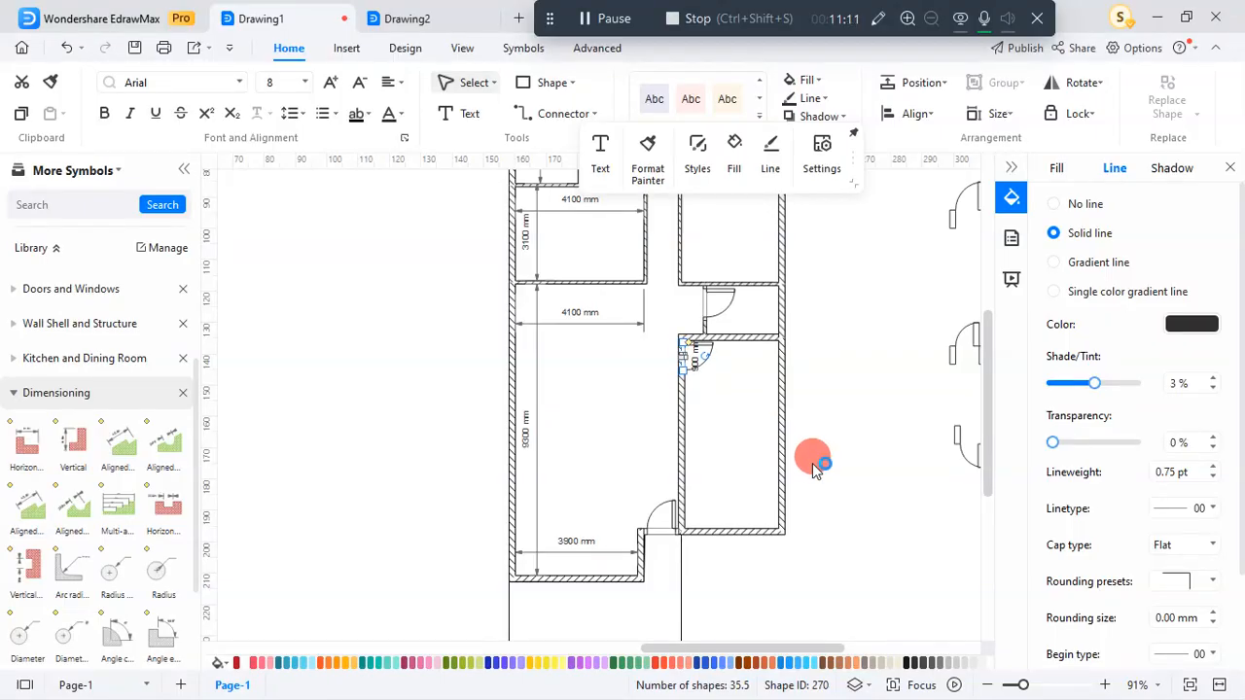
click(817, 465)
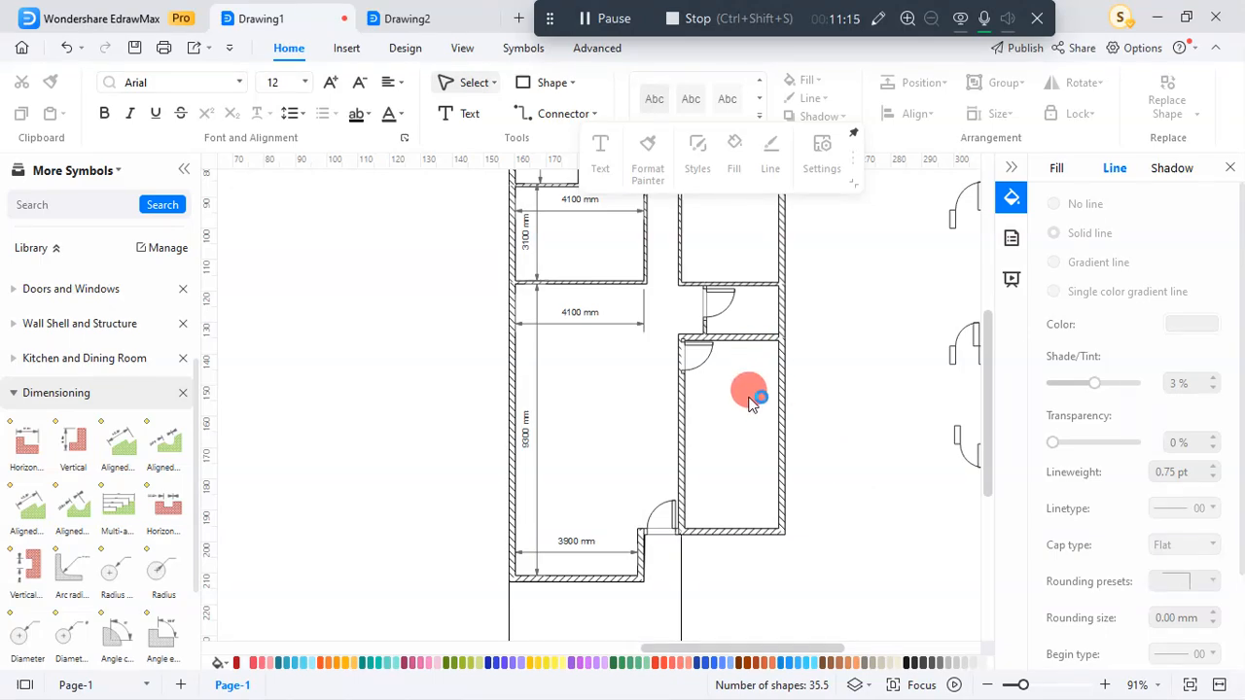
Copy the lower right room's door into the middle right room's left wall, fitting it near the upper corner
scroll(749, 391, up, 1)
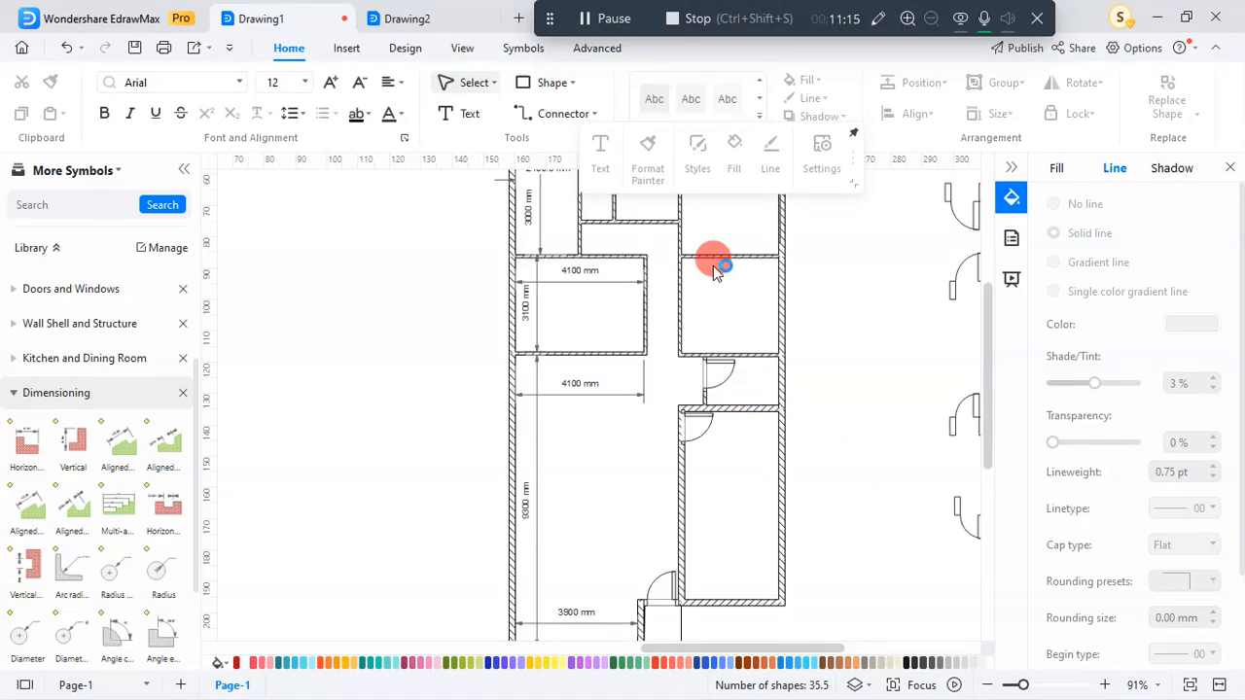
click(692, 434)
drag(692, 435, 695, 282)
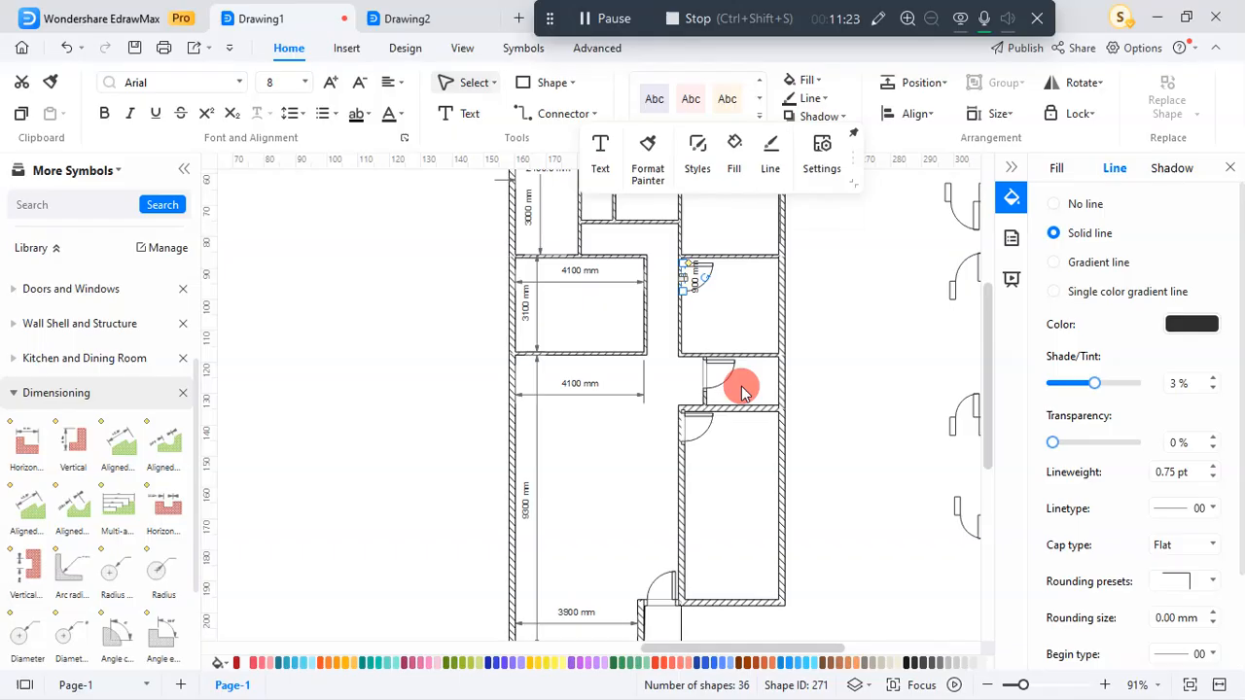
ctrl+scroll(712, 281, up, 5)
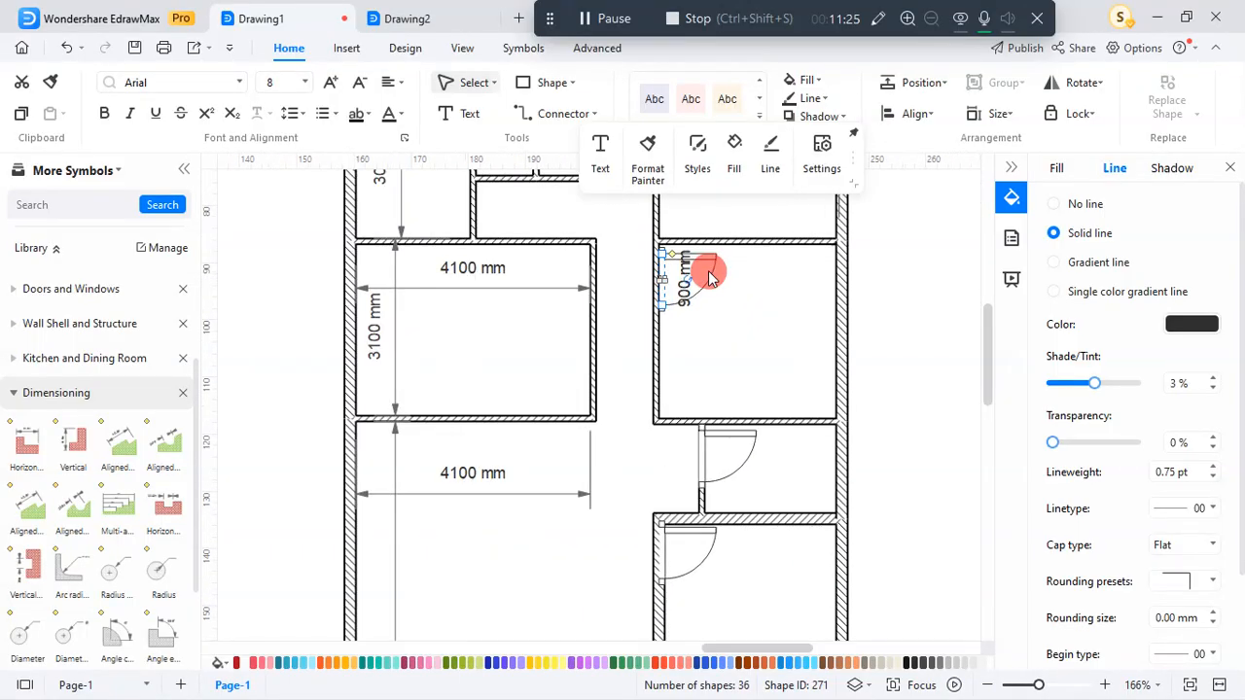
scroll(708, 277, up, 4)
drag(698, 253, 696, 251)
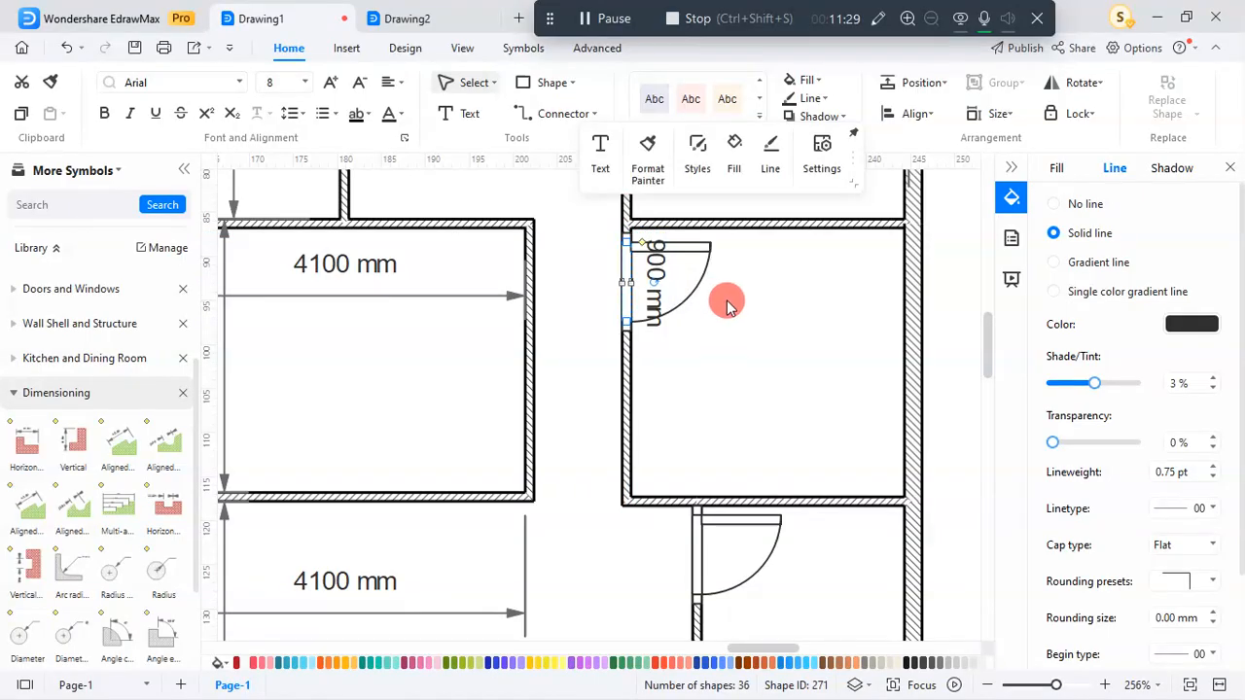
click(732, 299)
Nudge the middle right room's door up so it sits directly below the room's upper wall
scroll(797, 344, up, 2)
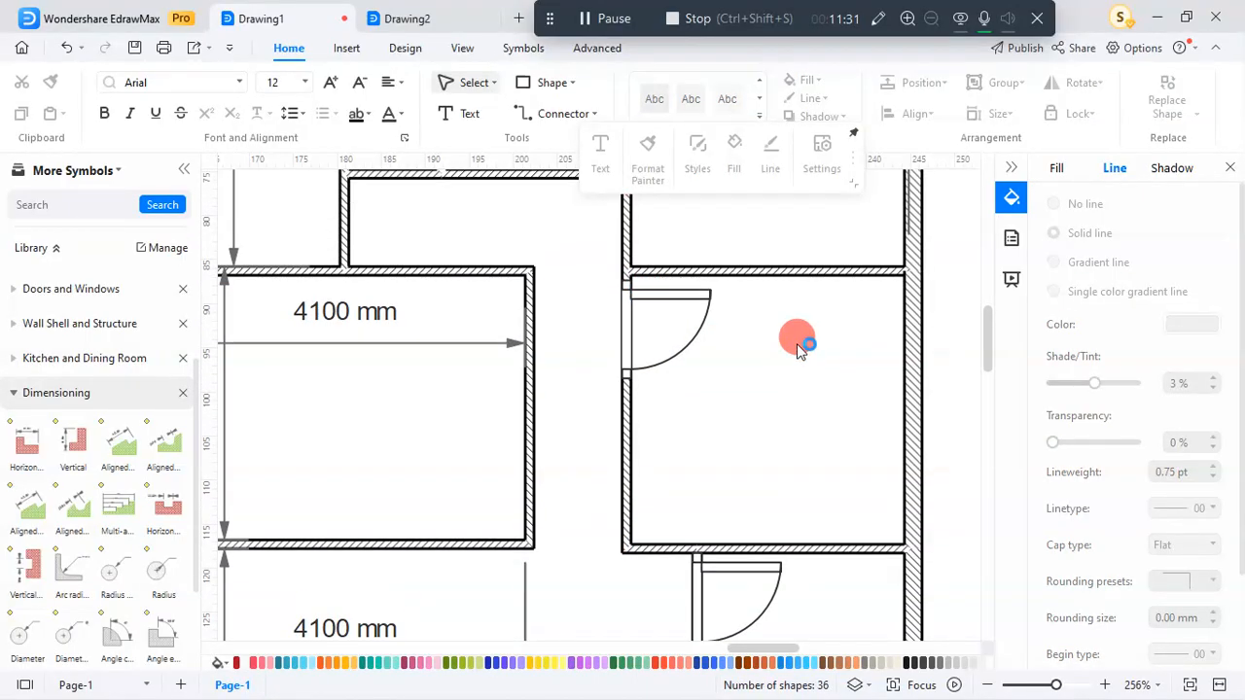
click(696, 298)
key(Up)
key(Up)
key(Up)
key(Up)
key(Up)
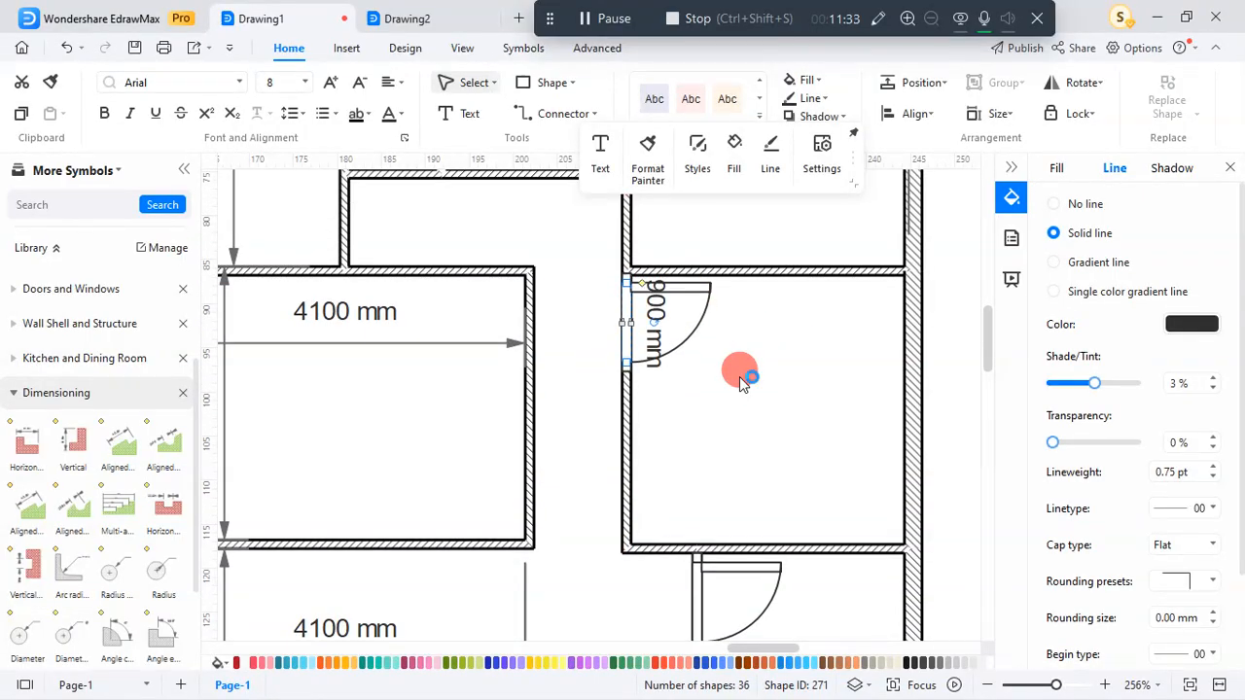
key(Up)
key(Up)
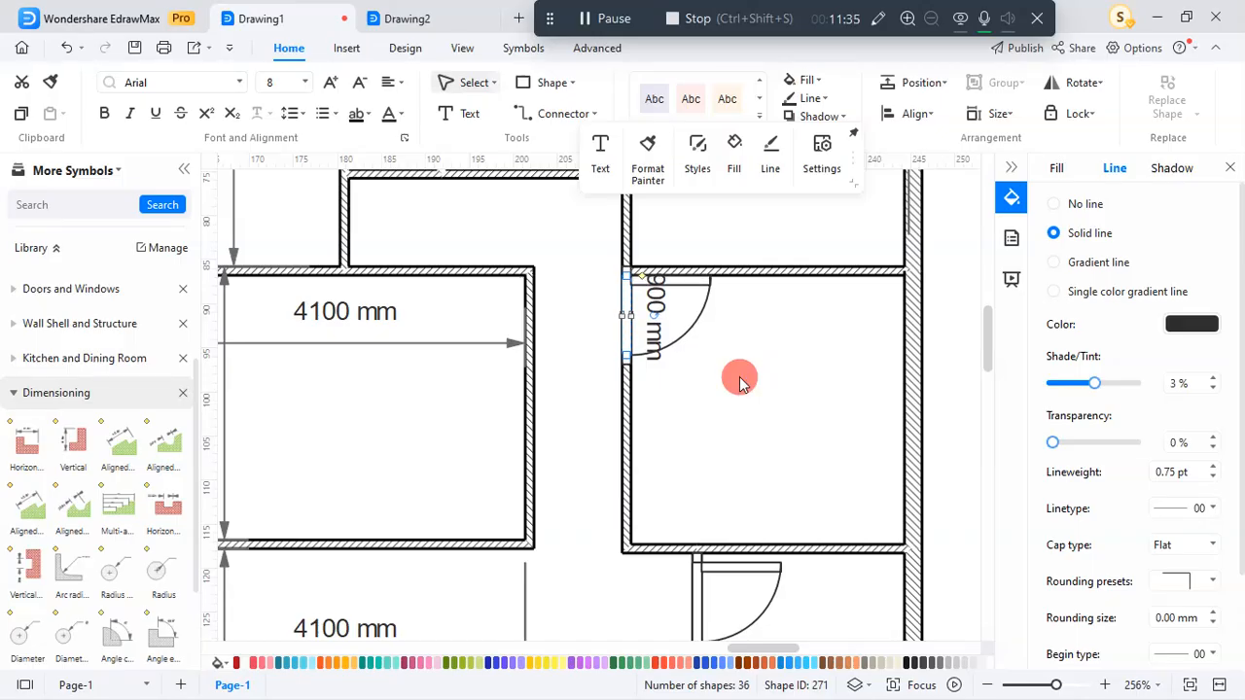
click(740, 382)
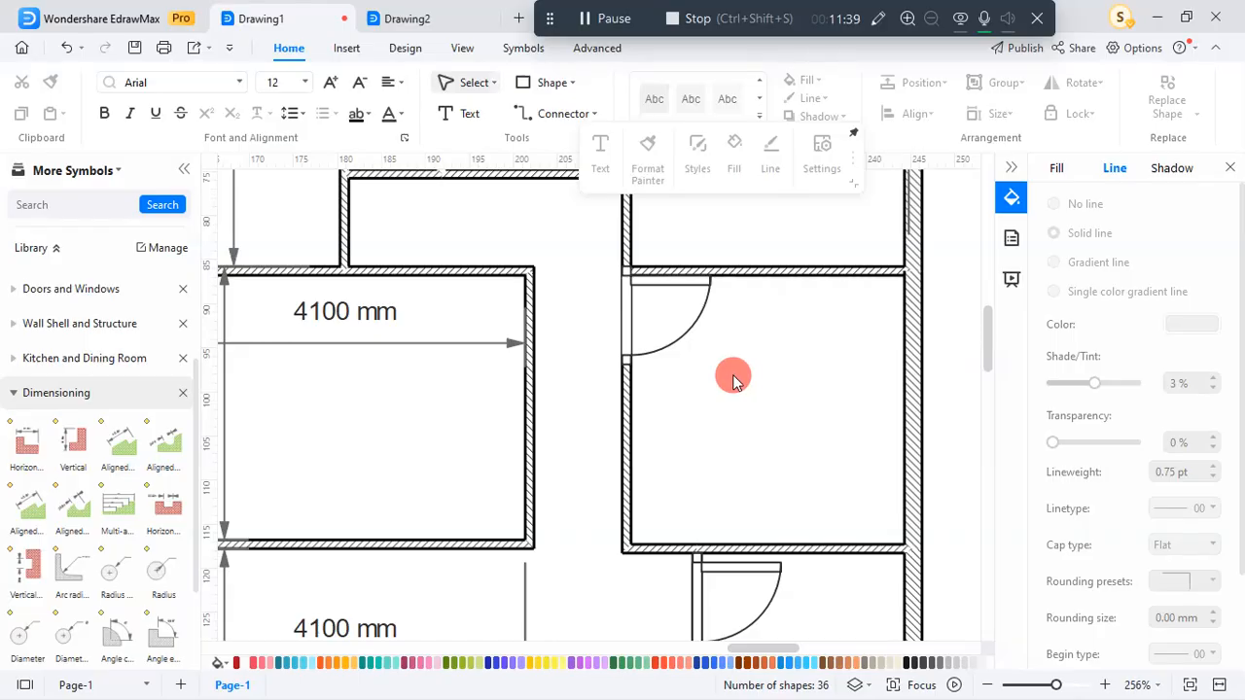
Copy the middle right room's door to the lower end of the upper right room's left wall and flip it horizontally
scroll(686, 436, down, 1)
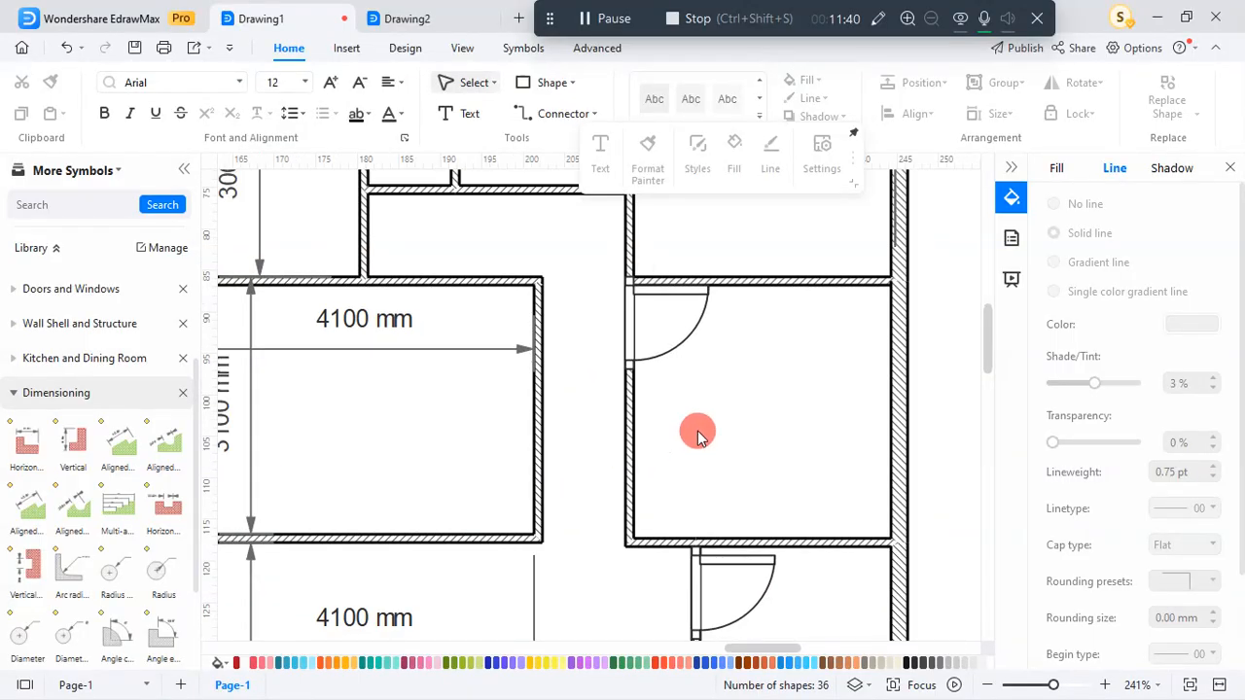
click(700, 310)
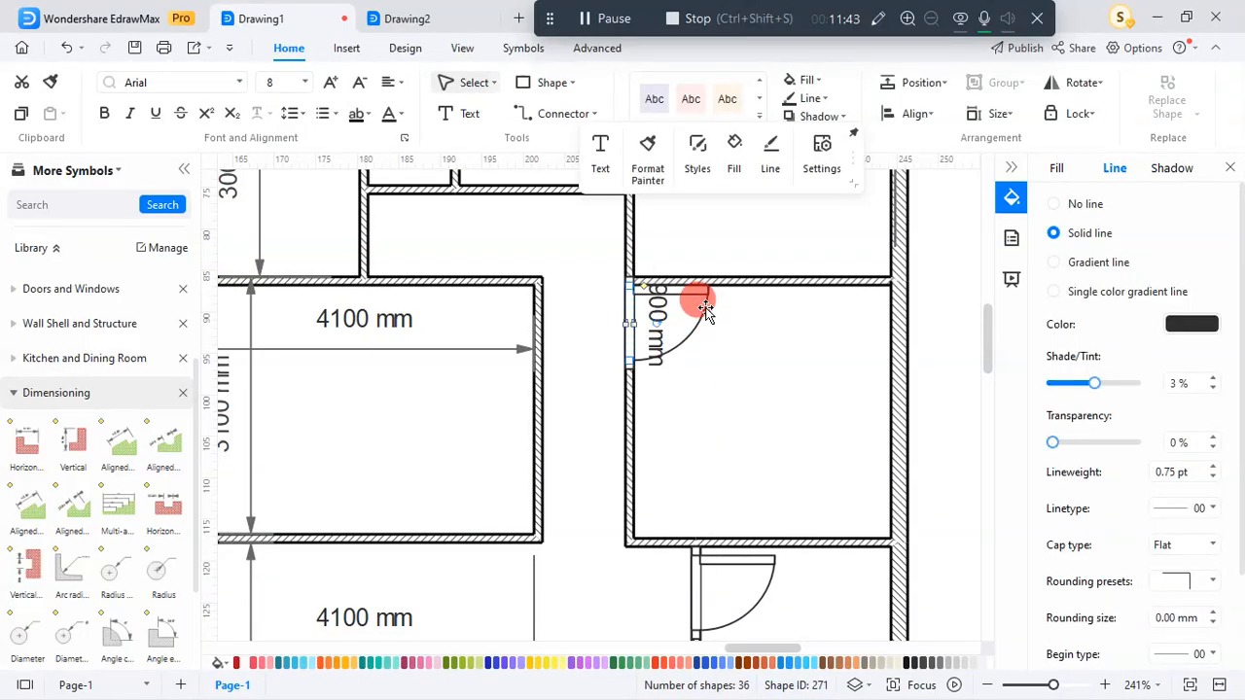
drag(705, 307, 706, 208)
scroll(717, 434, up, 3)
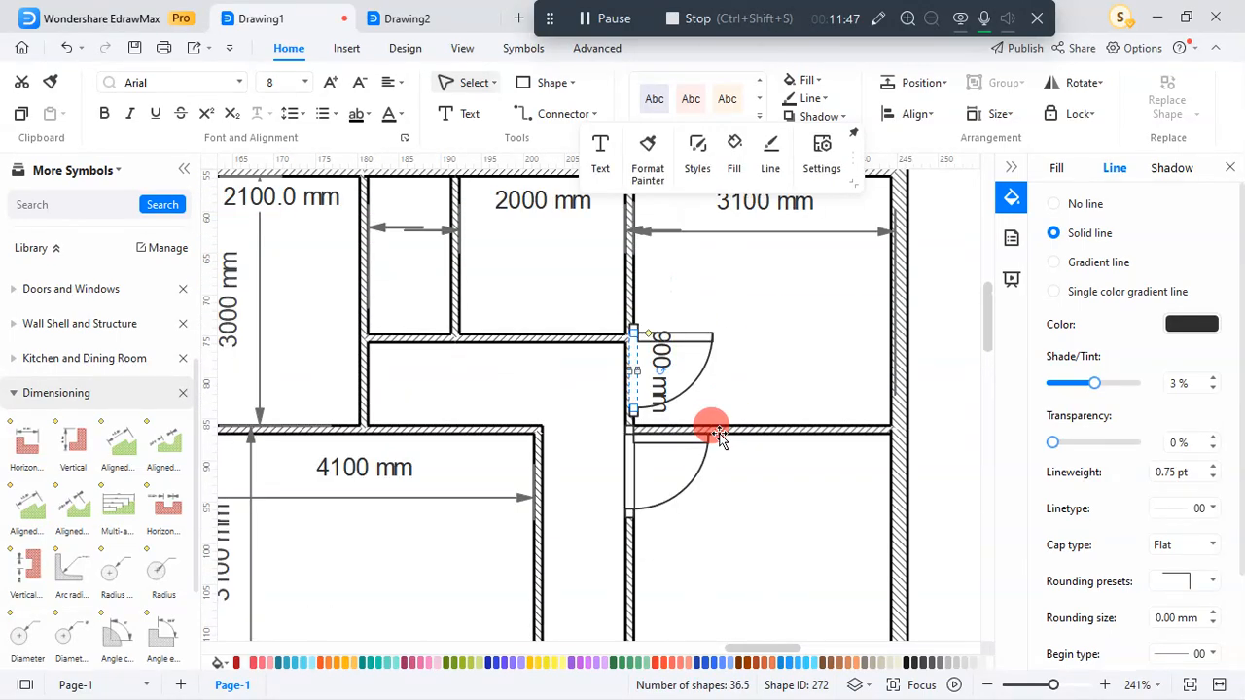
click(1084, 84)
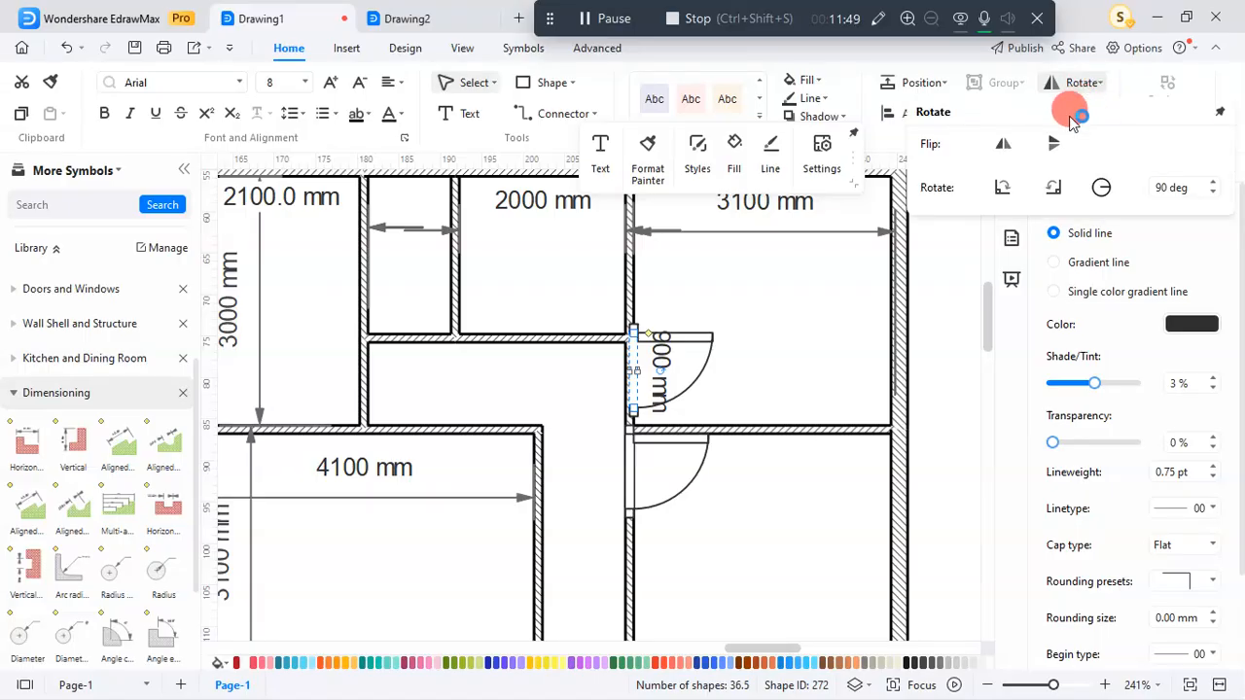
click(1005, 145)
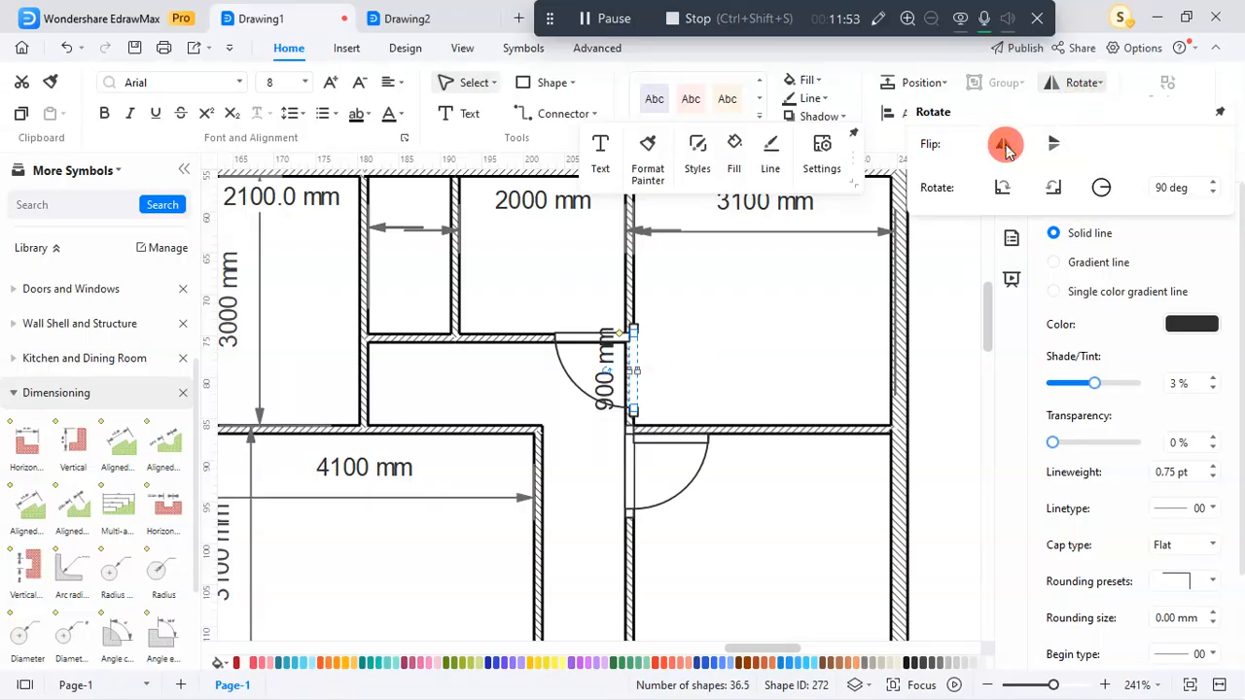
Flip the upper right room's door horizontally and vertically so it swings into the room with its leaf at the lower end
click(1005, 145)
click(1055, 141)
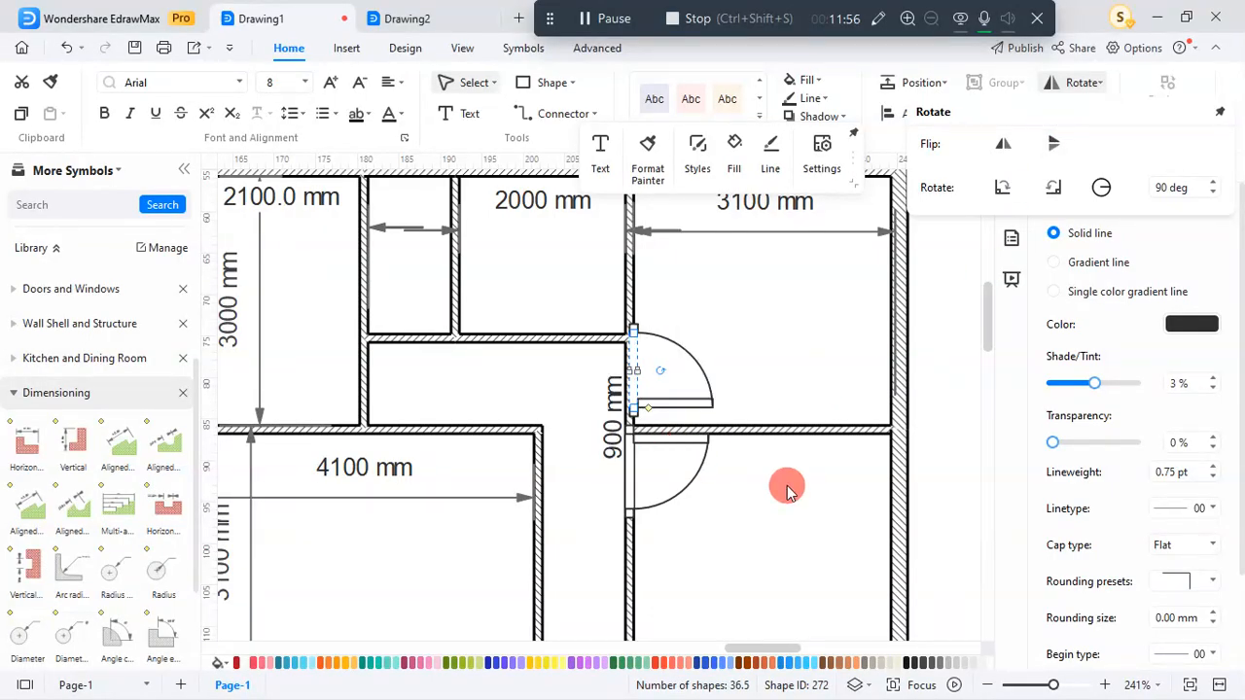
click(778, 374)
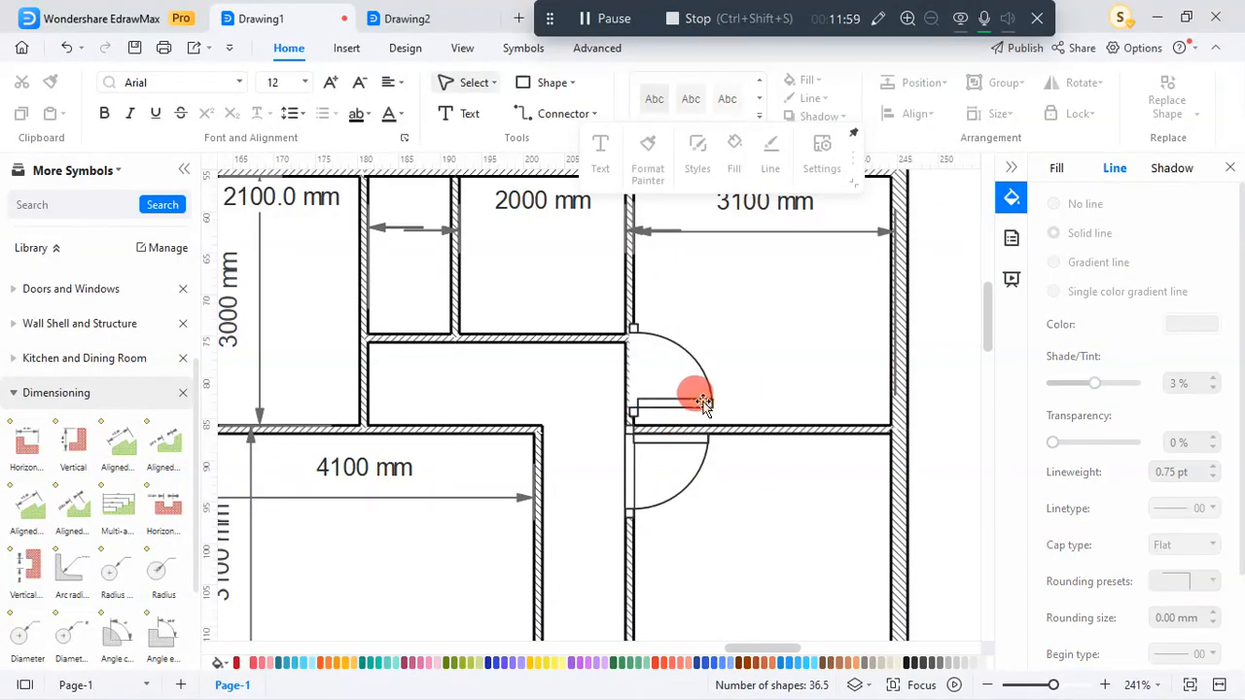
Nudge the upper right room's door down until it meets the horizontal wall below it
click(697, 399)
key(Down)
key(Down)
key(Down)
key(Down)
key(Down)
key(Down)
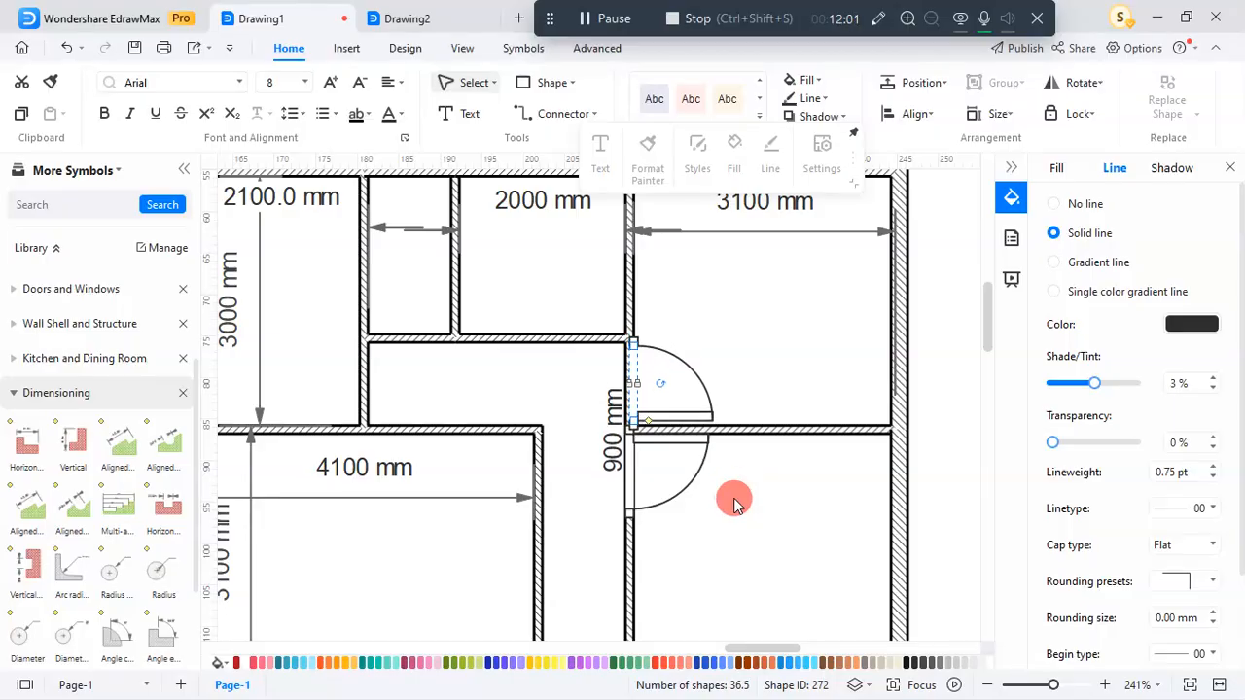
click(739, 506)
Snap the upper right room's door into its left wall and flip it horizontally and vertically to open into the room
scroll(671, 433, up, 3)
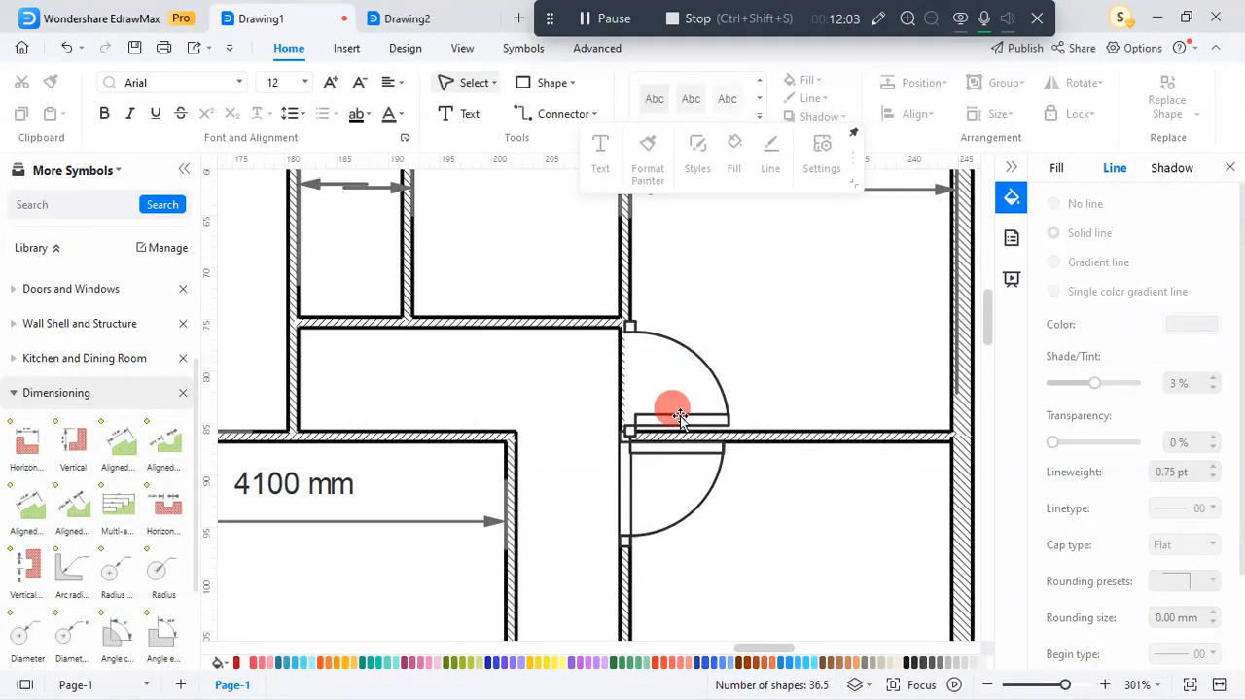
drag(679, 416, 709, 471)
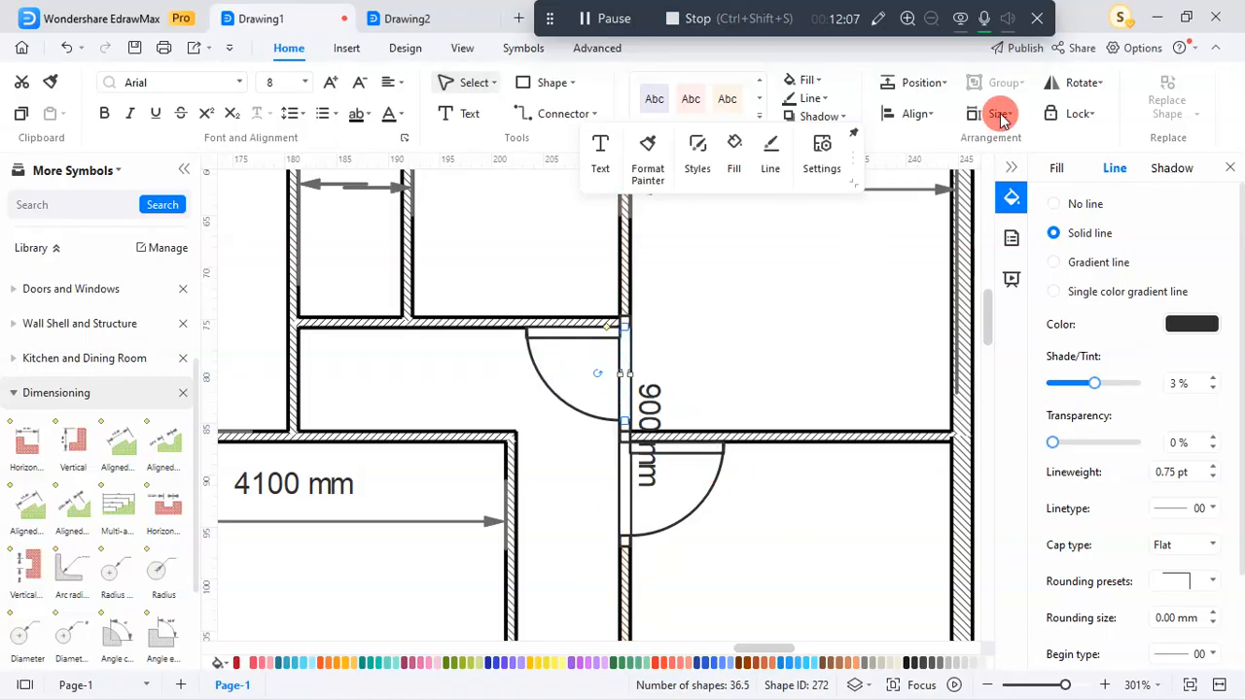
click(1083, 83)
click(1004, 143)
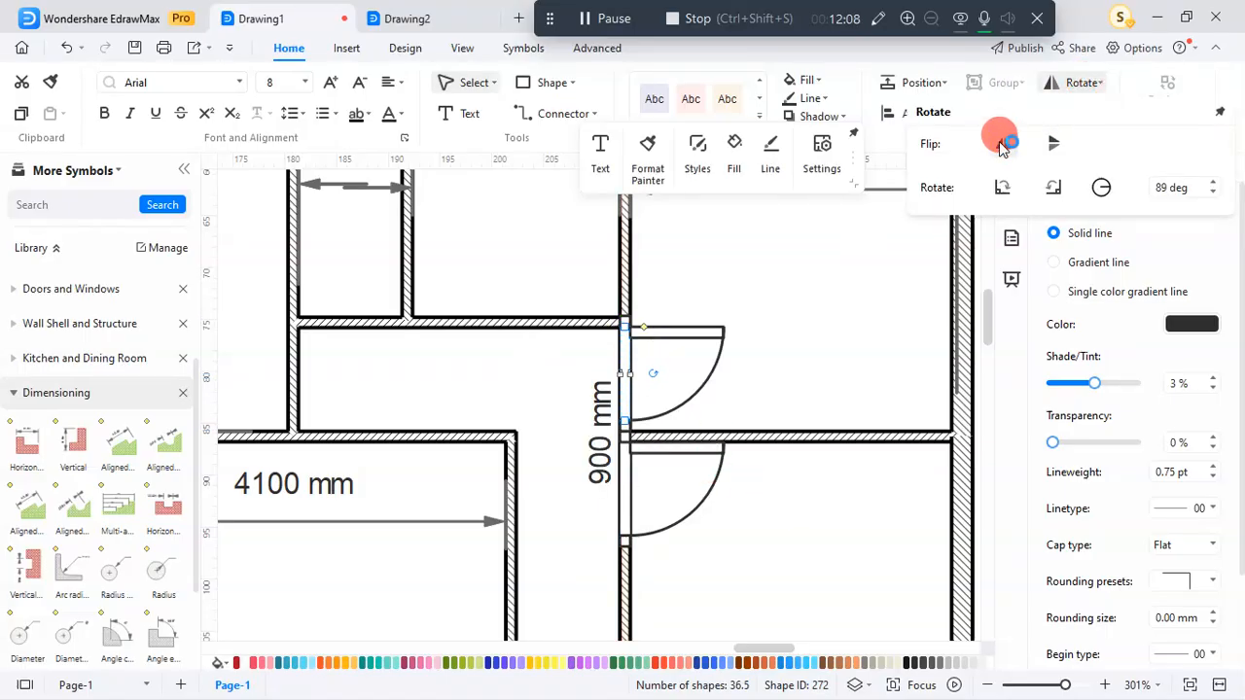
click(1054, 144)
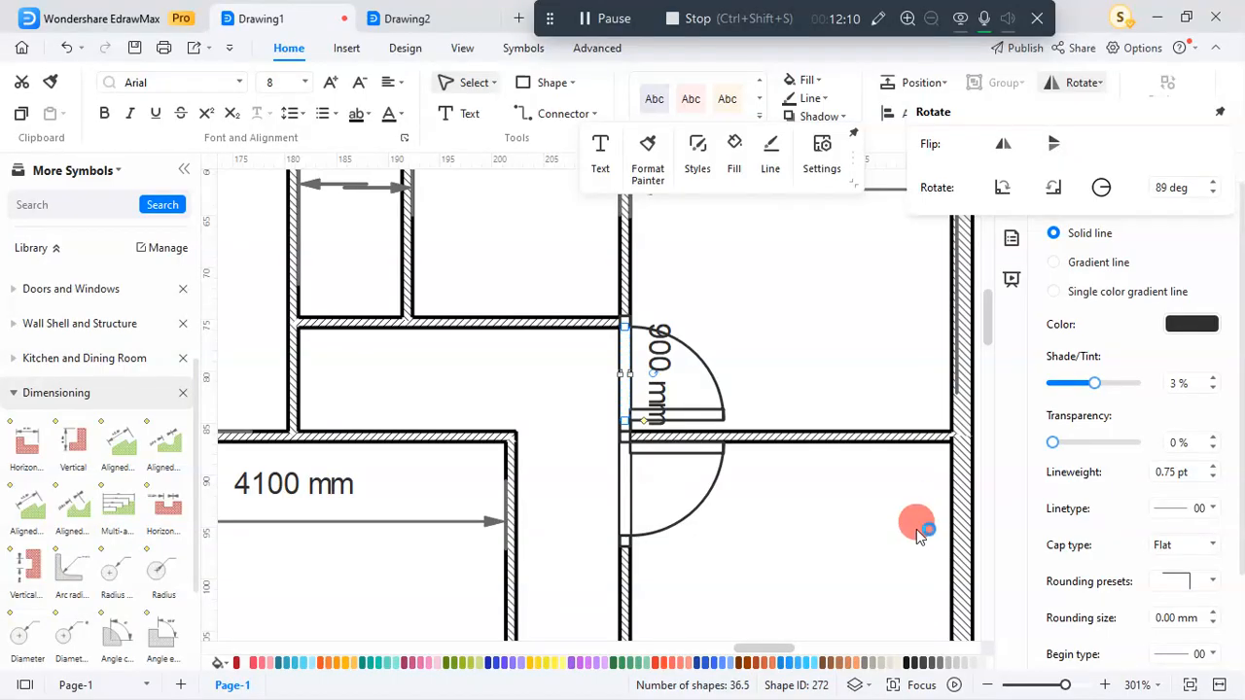
click(807, 374)
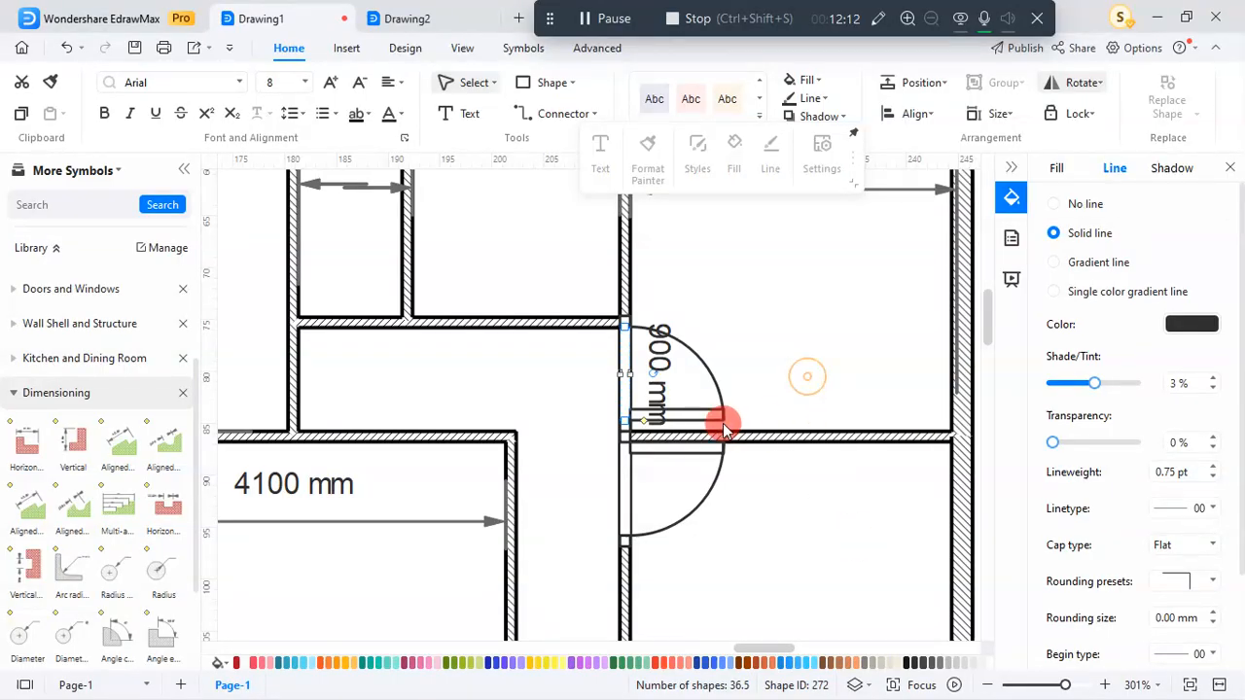
click(720, 413)
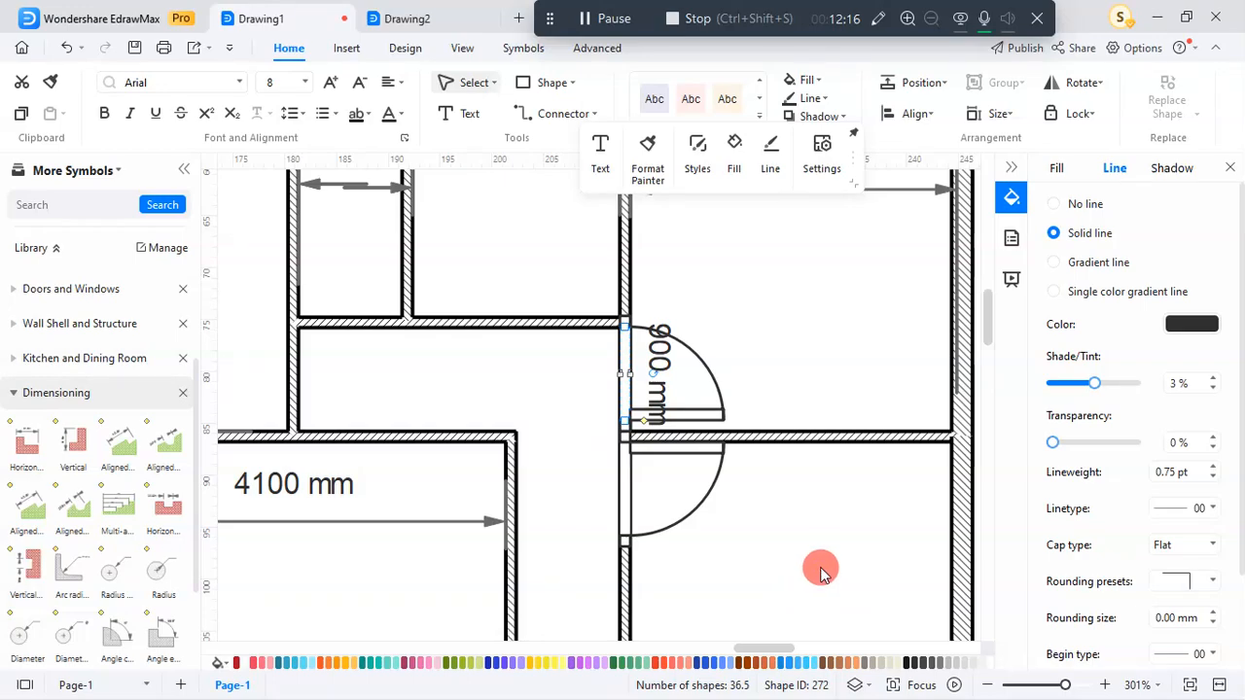
click(821, 563)
Move a spare 750 mm door from beside the plan into the lower wall of the 2000 mm wide room
scroll(779, 389, down, 1)
scroll(777, 392, down, 10)
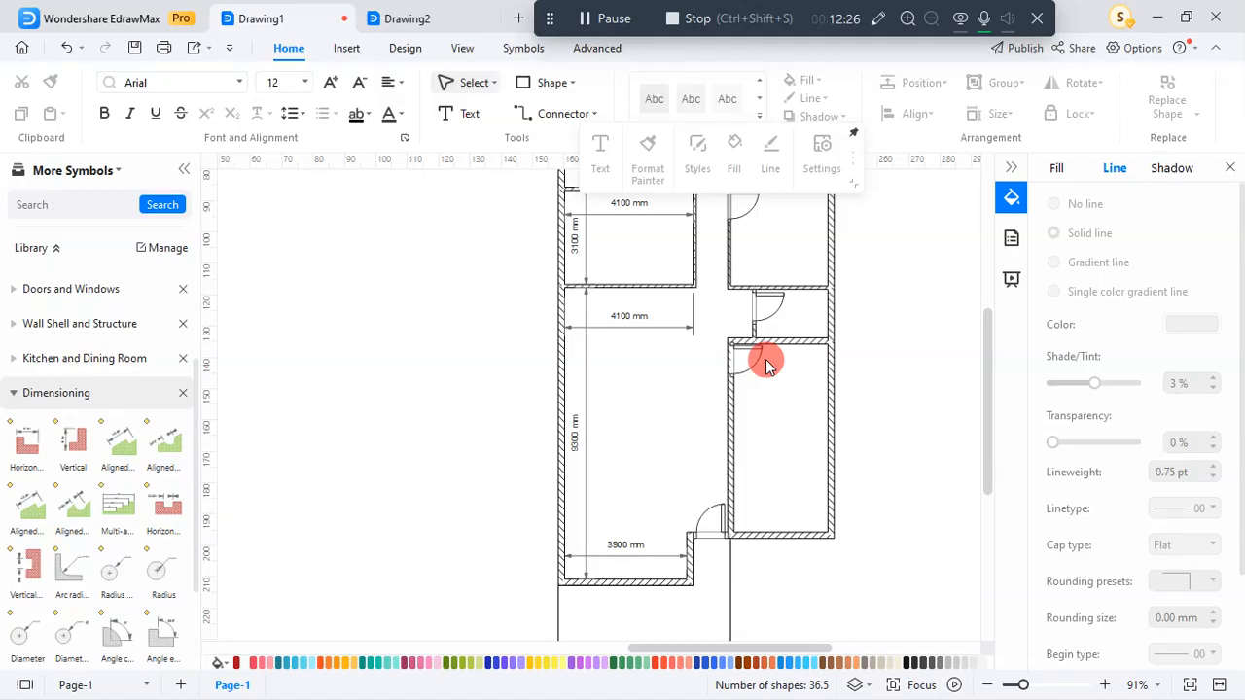
scroll(948, 394, down, 4)
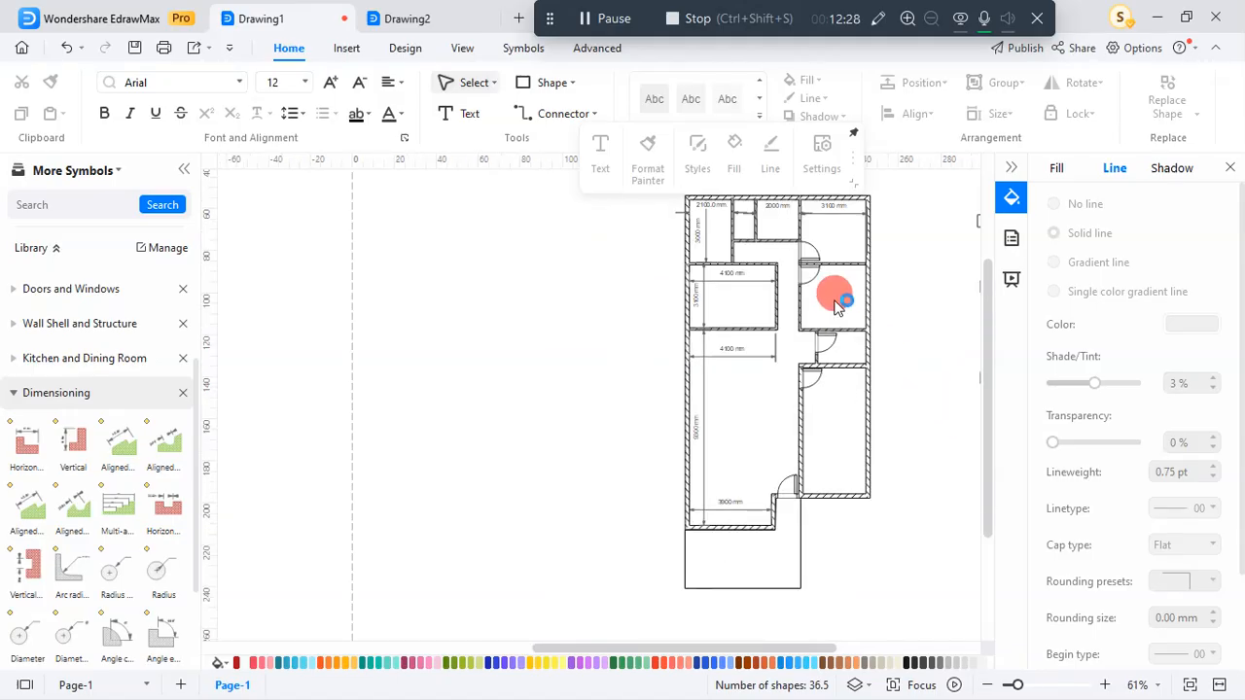
scroll(783, 222, up, 4)
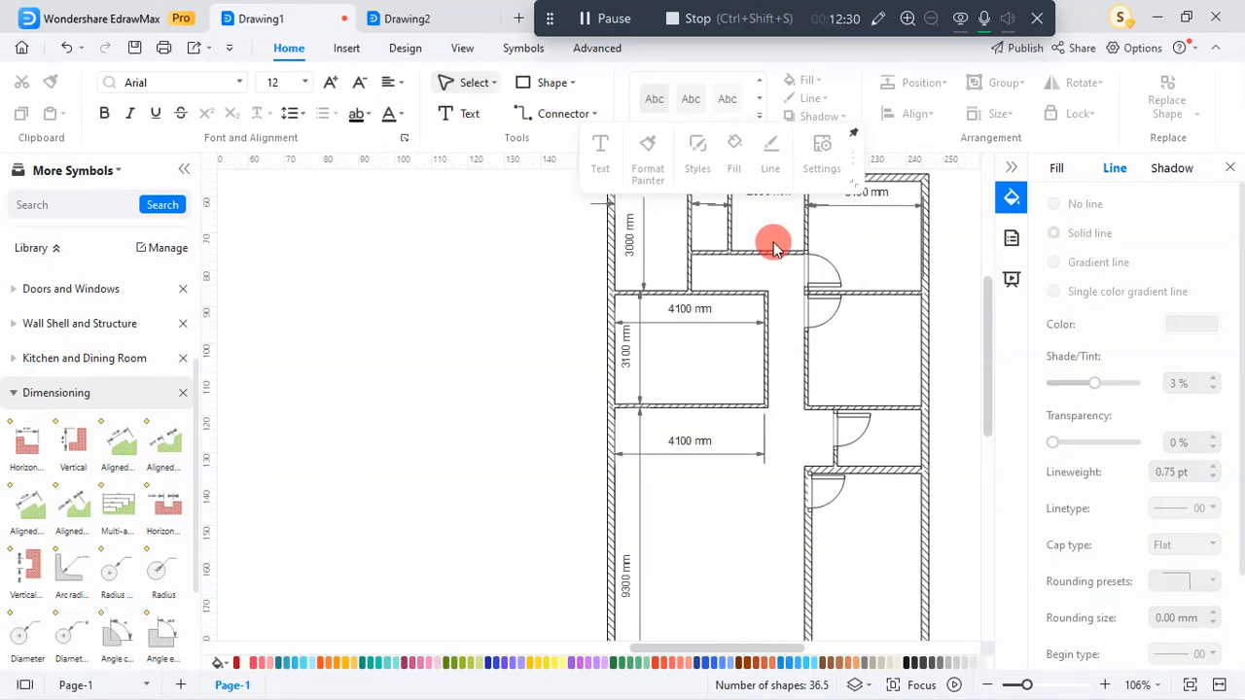
scroll(775, 251, down, 2)
scroll(663, 321, down, 1)
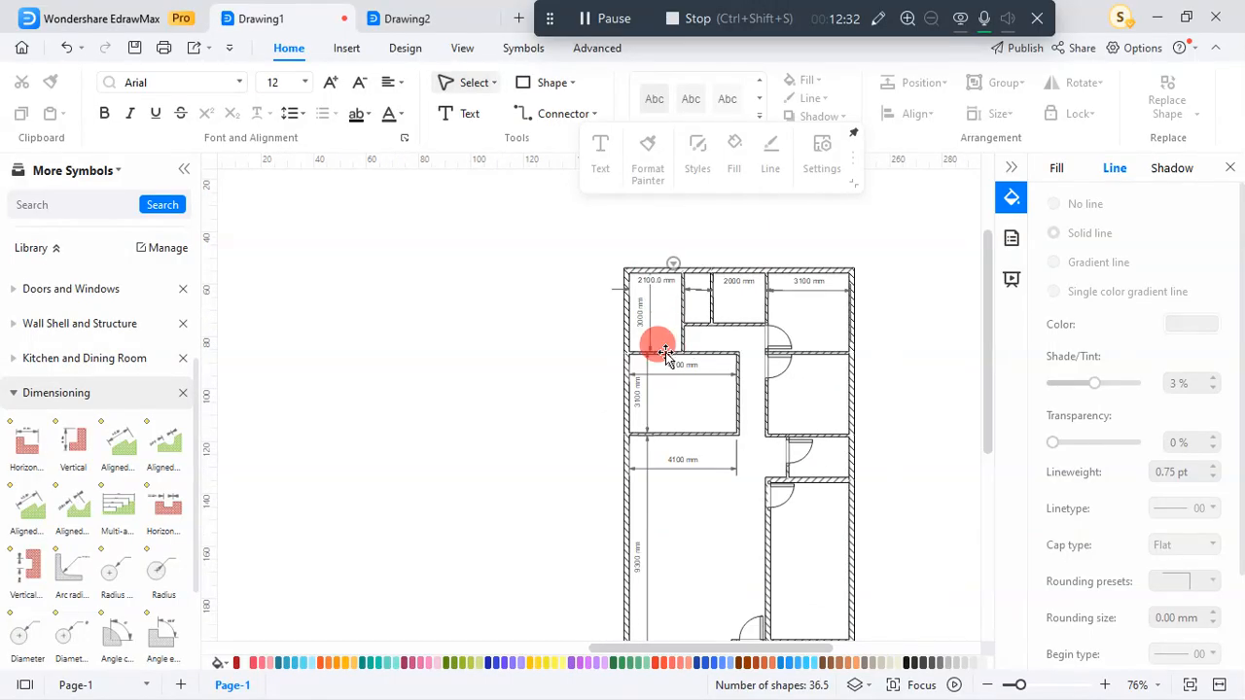
scroll(642, 348, down, 1)
scroll(875, 451, down, 1)
scroll(836, 414, up, 3)
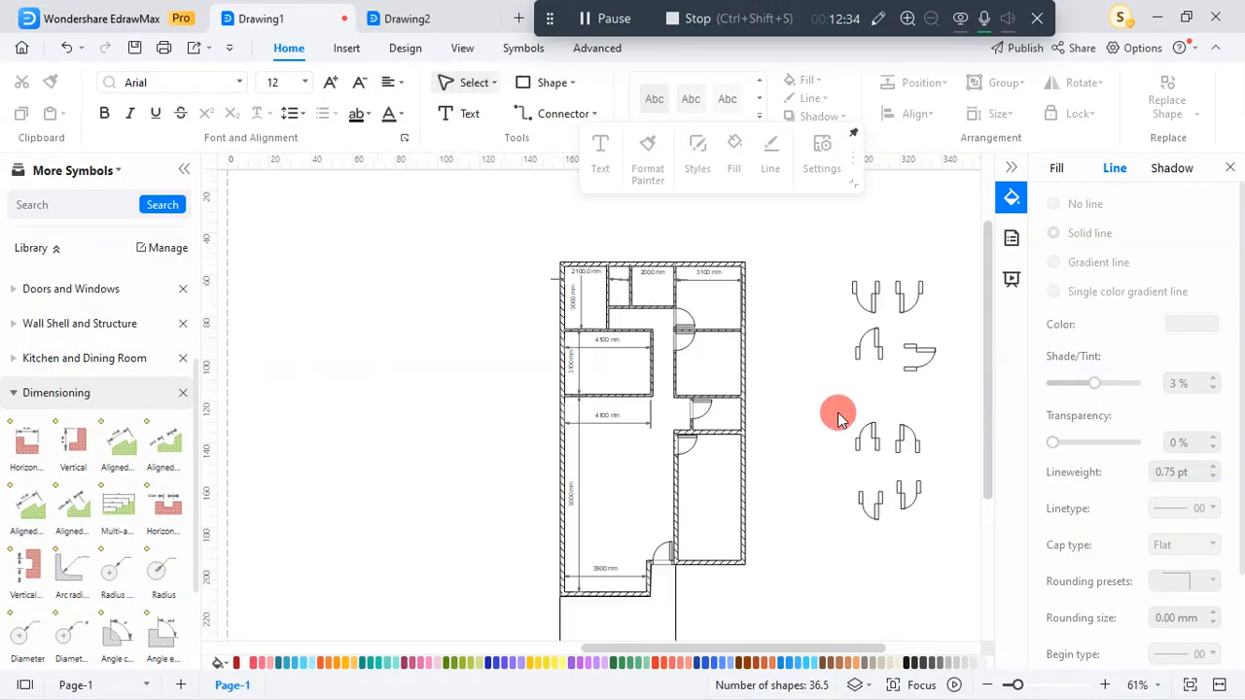
click(922, 435)
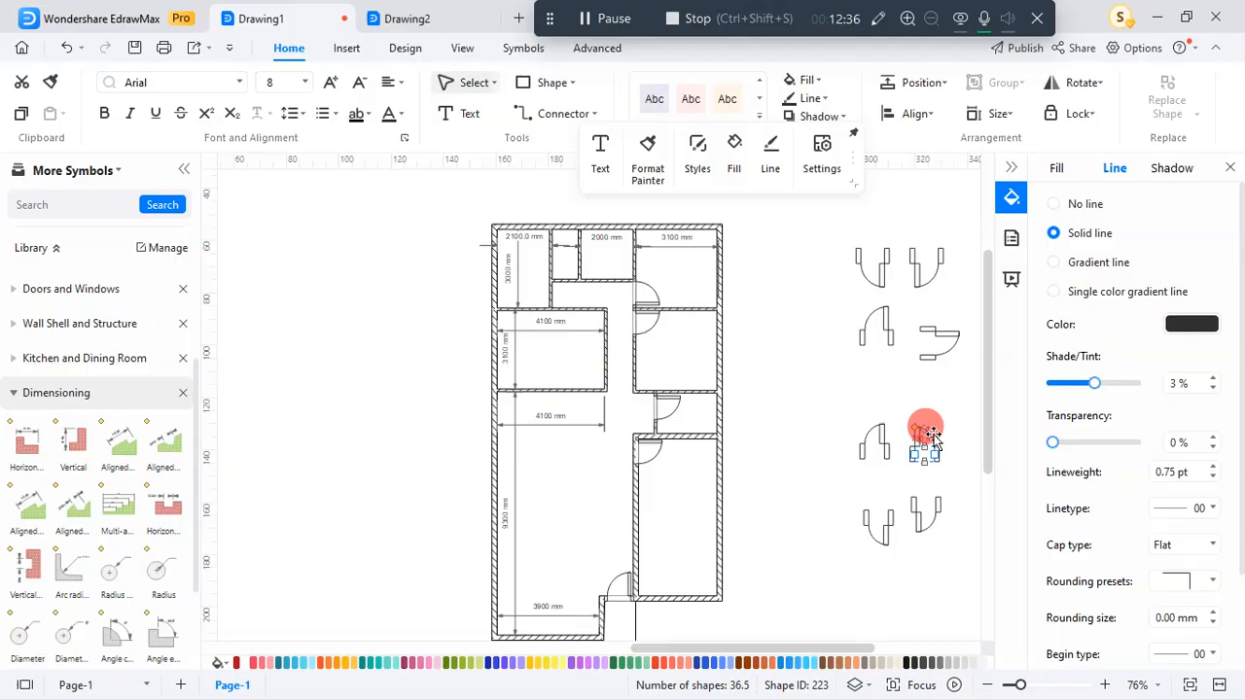
drag(931, 437, 596, 269)
scroll(597, 272, up, 5)
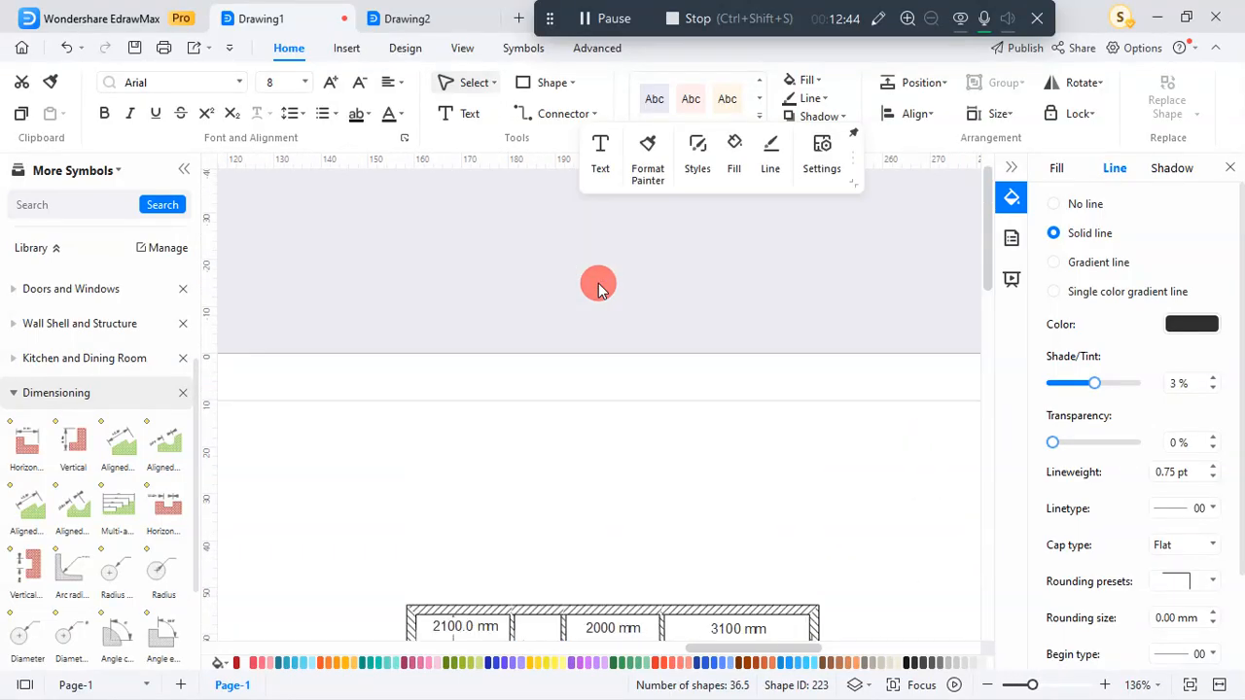
scroll(642, 290, down, 5)
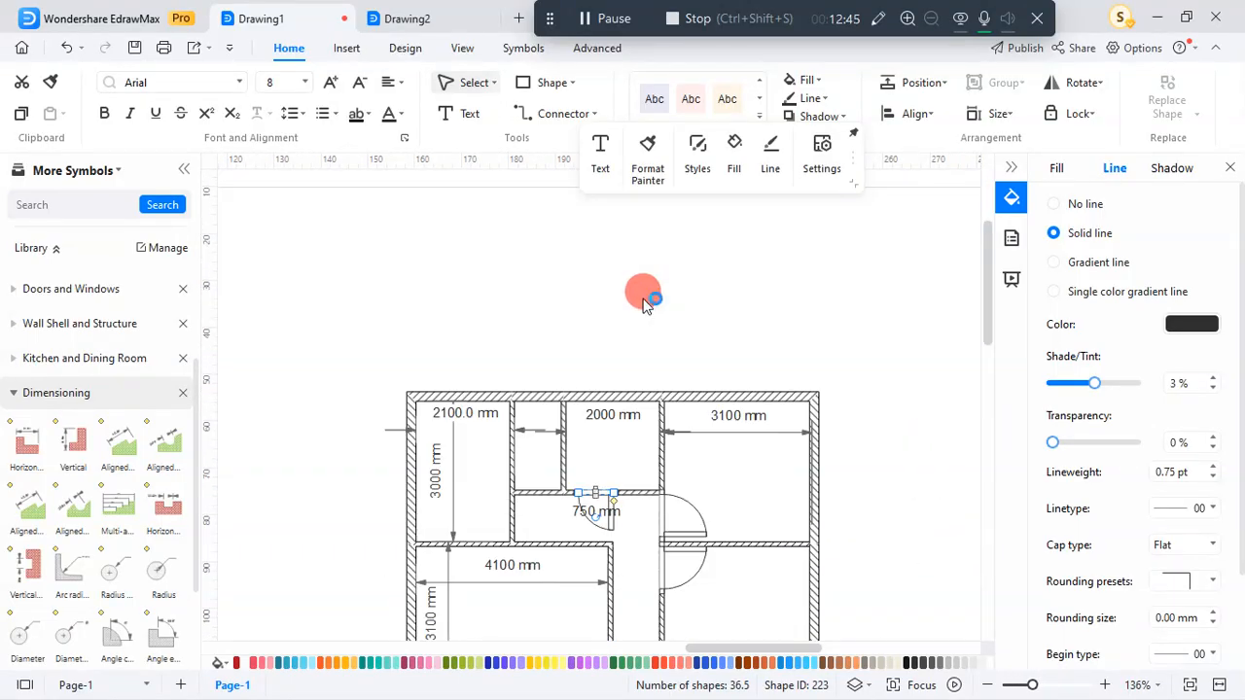
Flip the 750 mm door vertically and horizontally so it opens up into the 2000 mm room with its leaf on the left
click(1097, 85)
click(1007, 143)
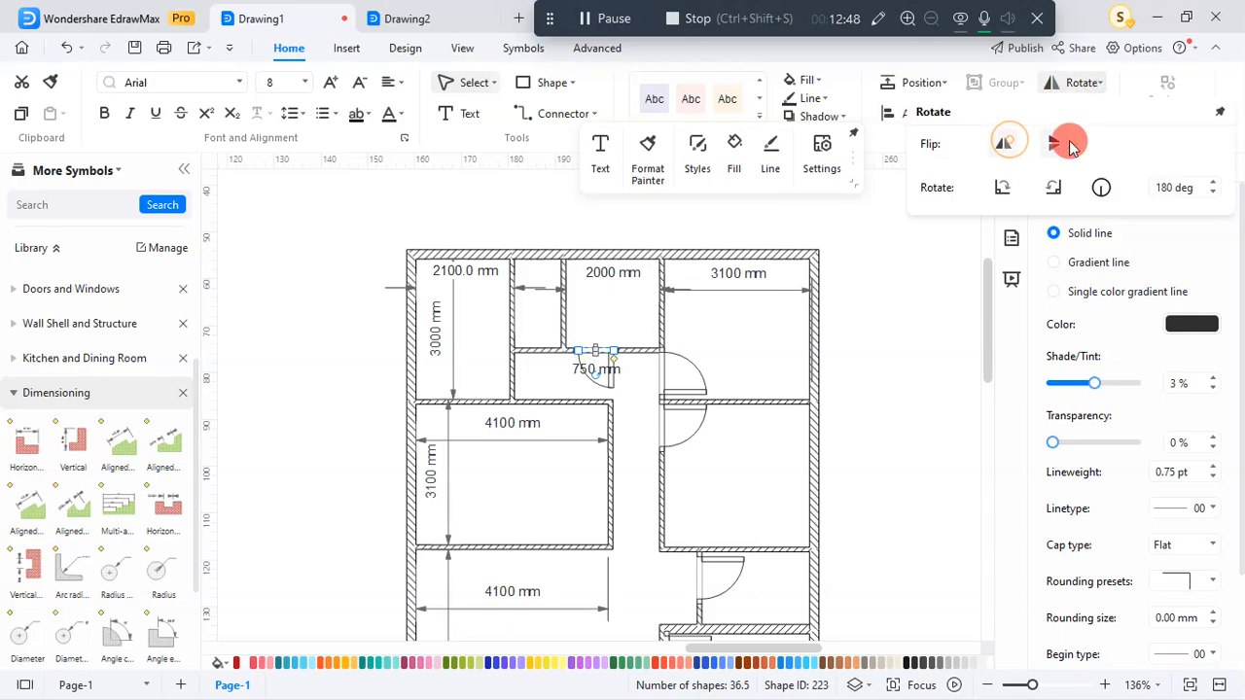
click(1056, 145)
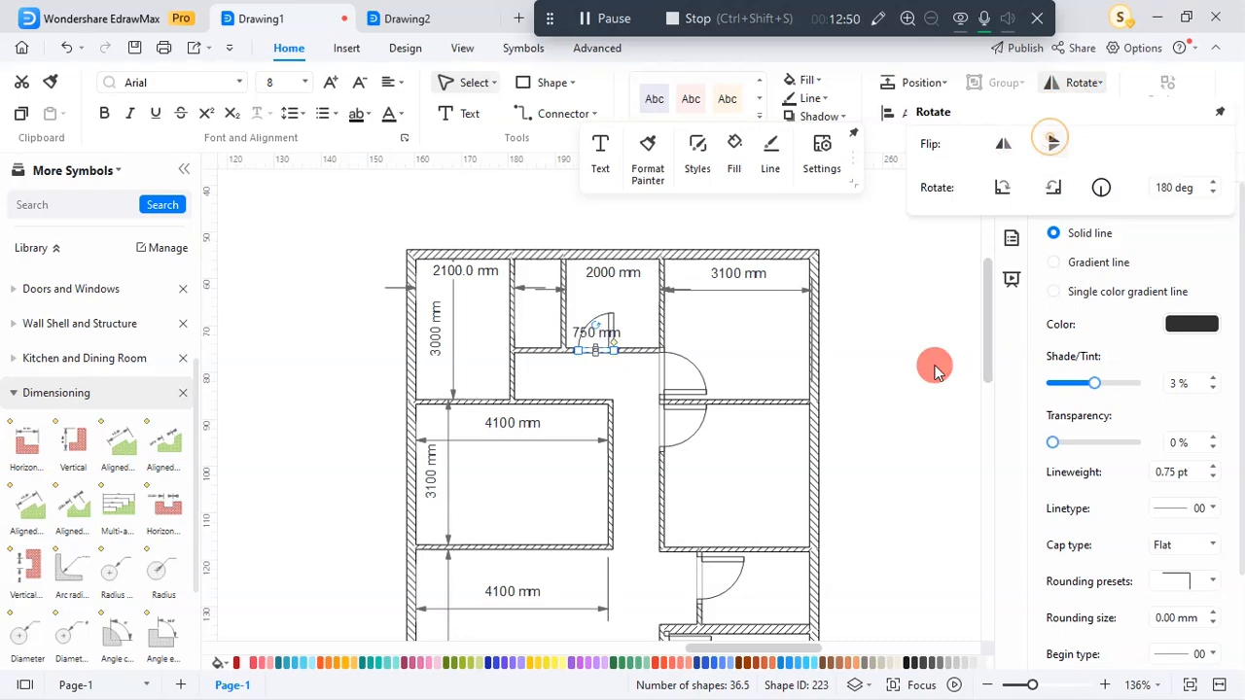
click(1003, 145)
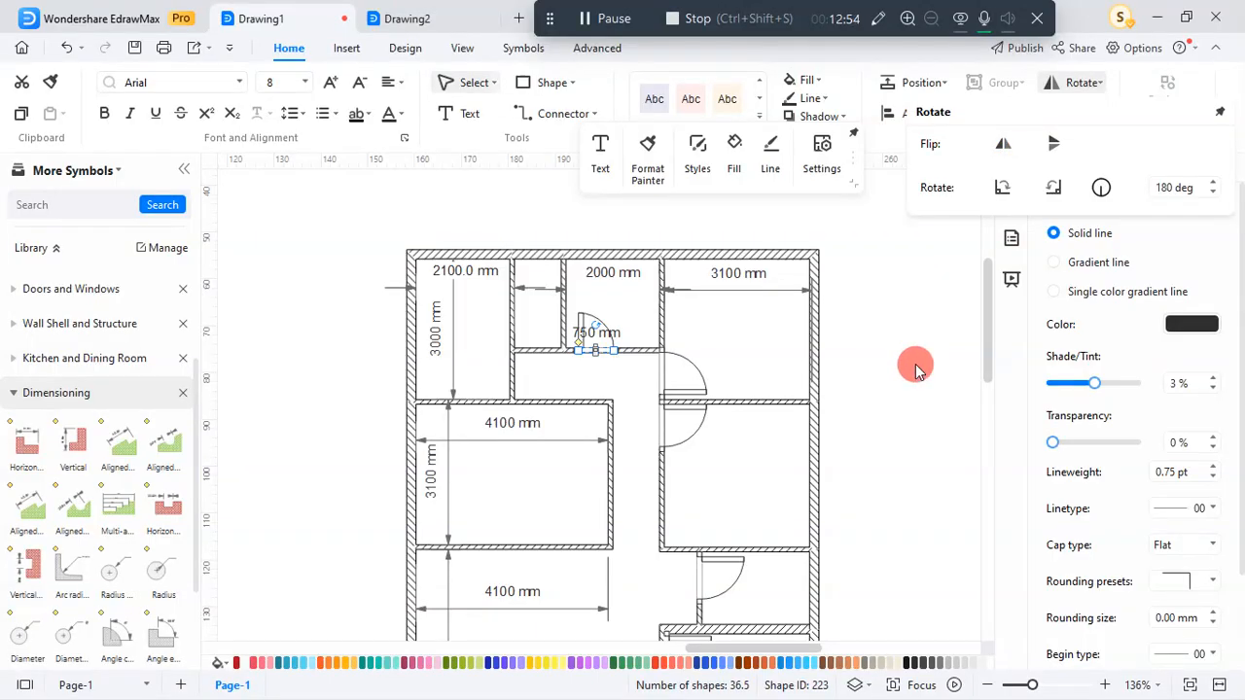
click(881, 361)
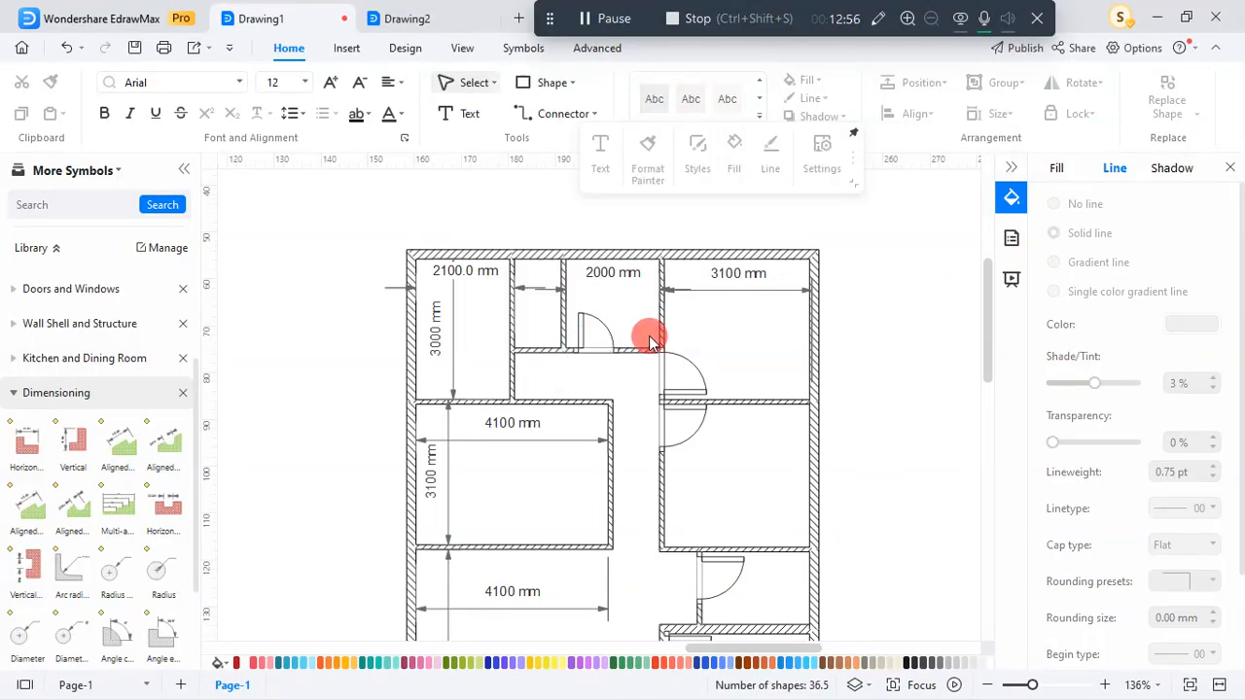
Nudge the 2000 mm room's door left until it sits beside the room's left wall
click(583, 315)
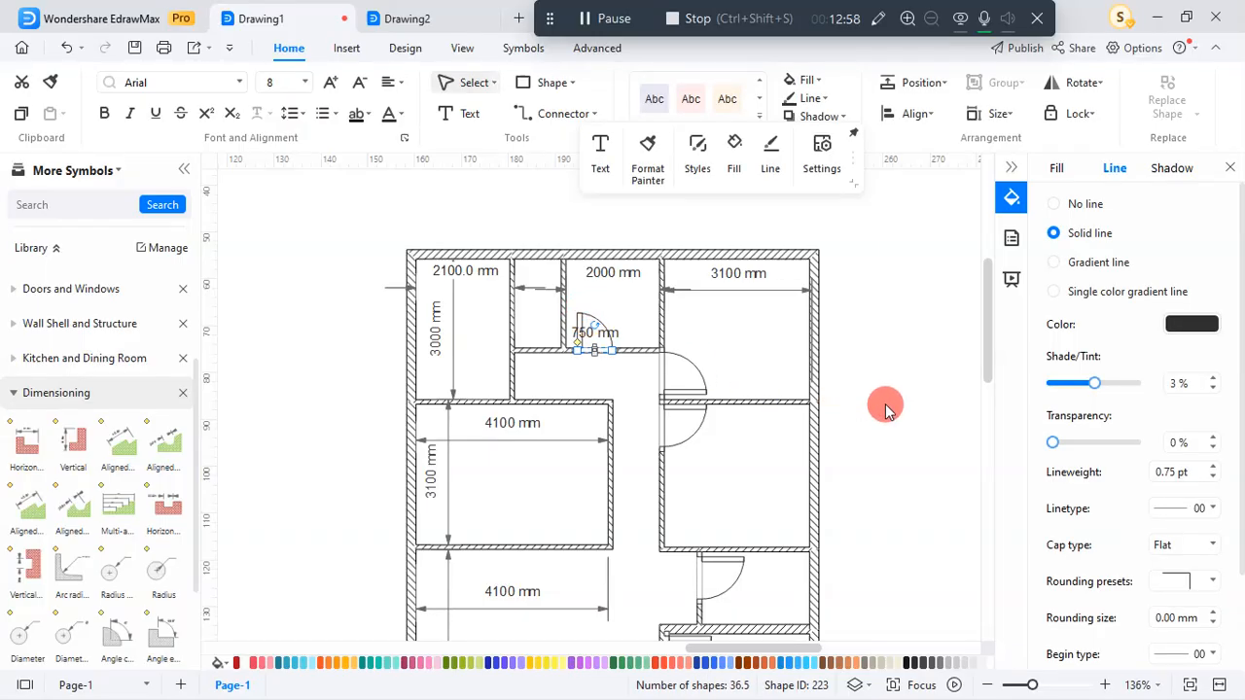
key(Left)
key(Left)
key(Left)
key(Left)
key(Left)
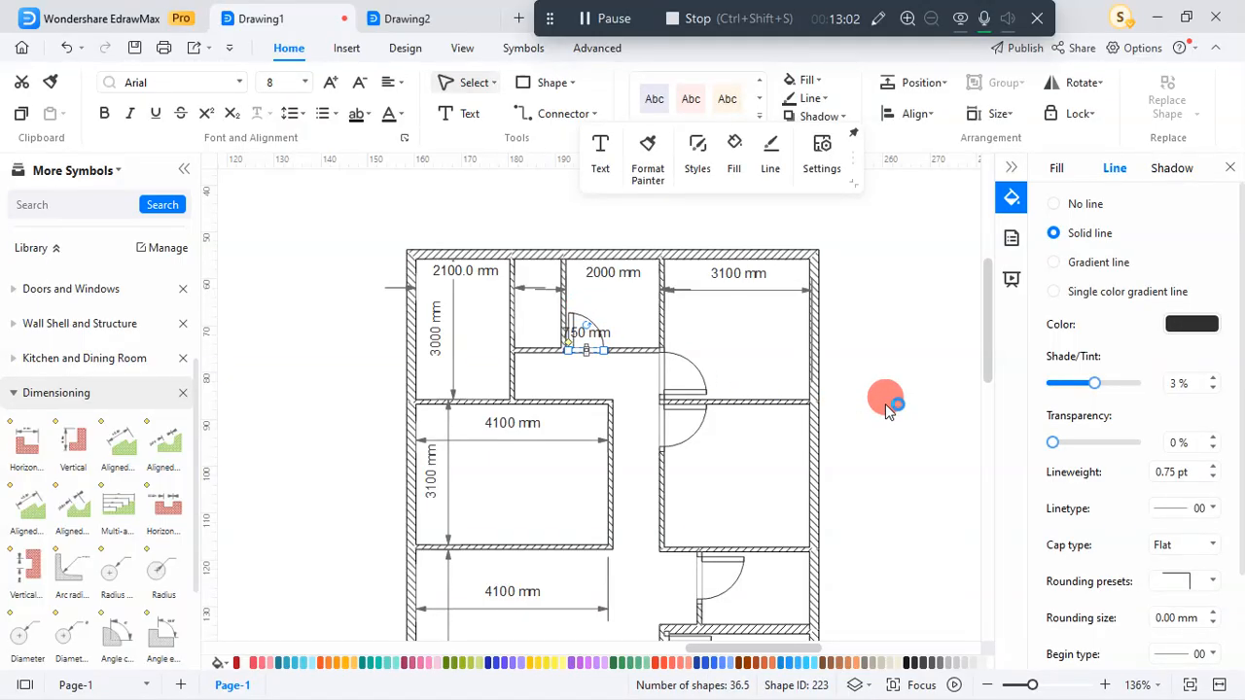
Copy the 2000 mm room's door to the lower wall of the narrow room beside it and flip the copy horizontally
scroll(579, 352, up, 2)
scroll(585, 351, up, 1)
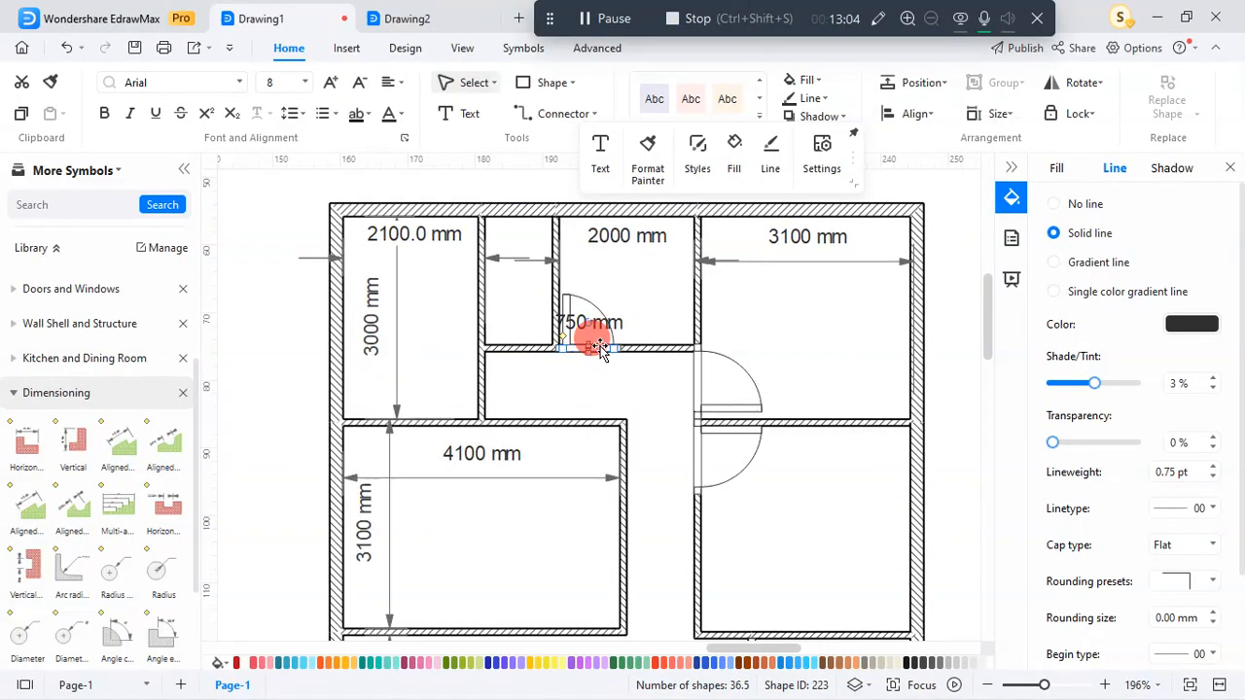
drag(604, 341, 538, 347)
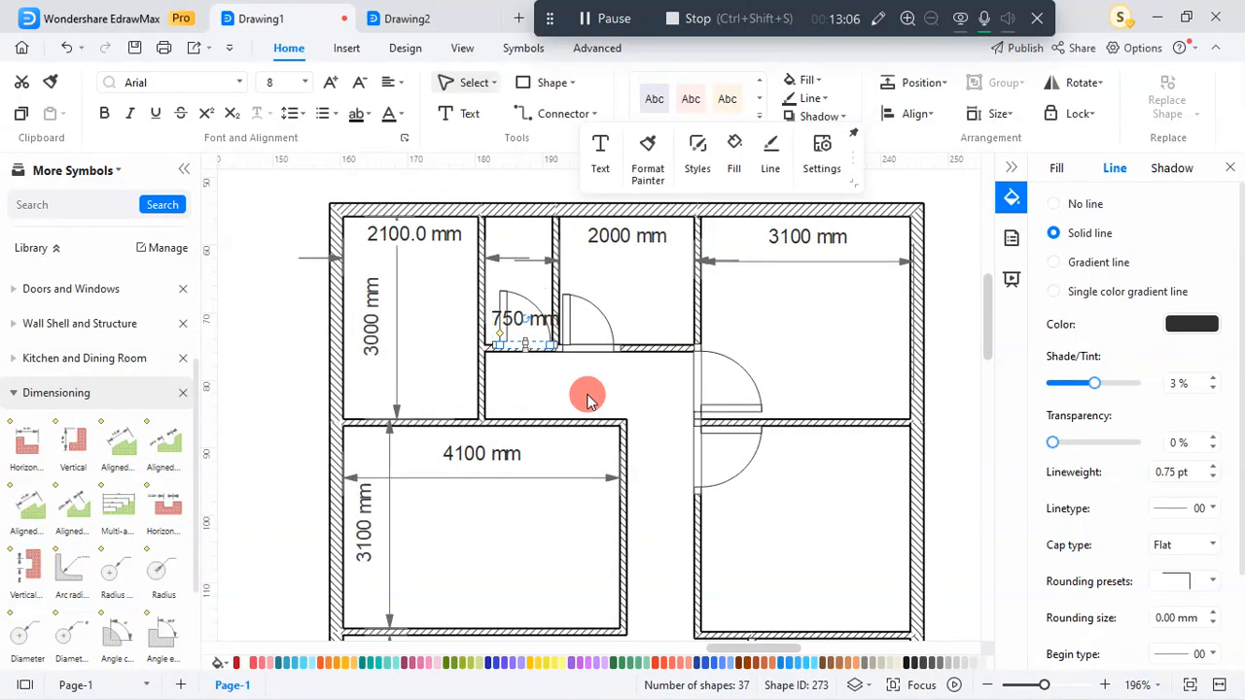
click(1084, 84)
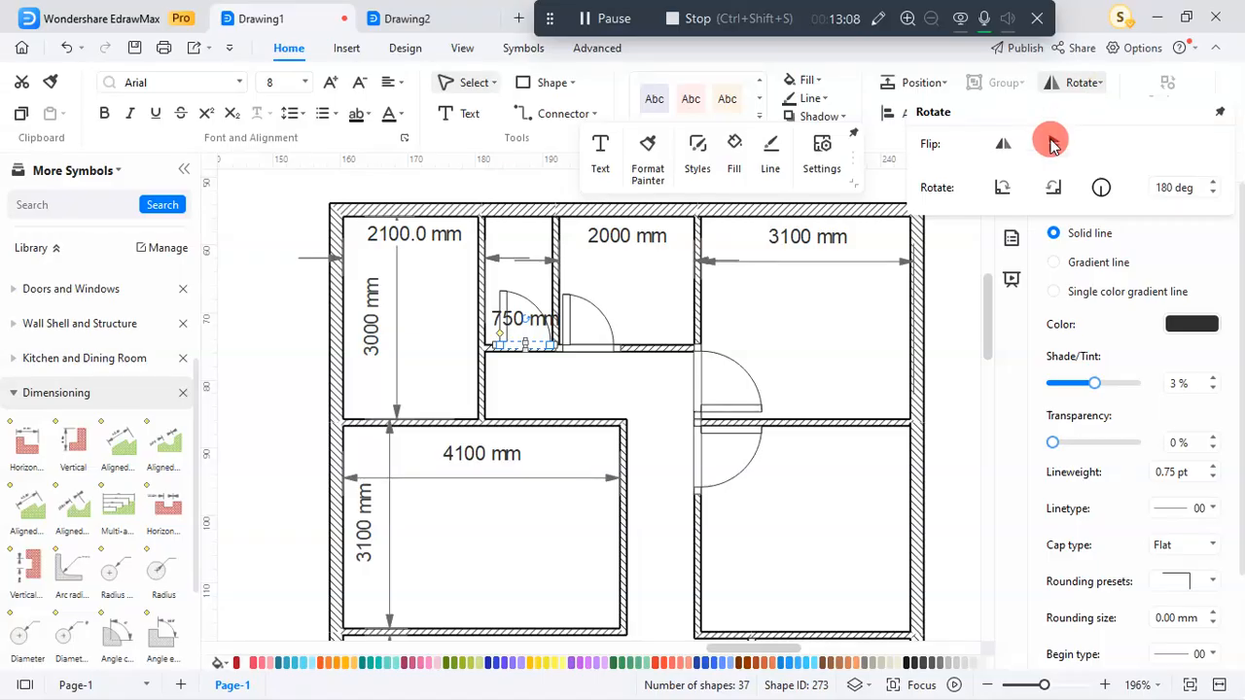
click(1005, 144)
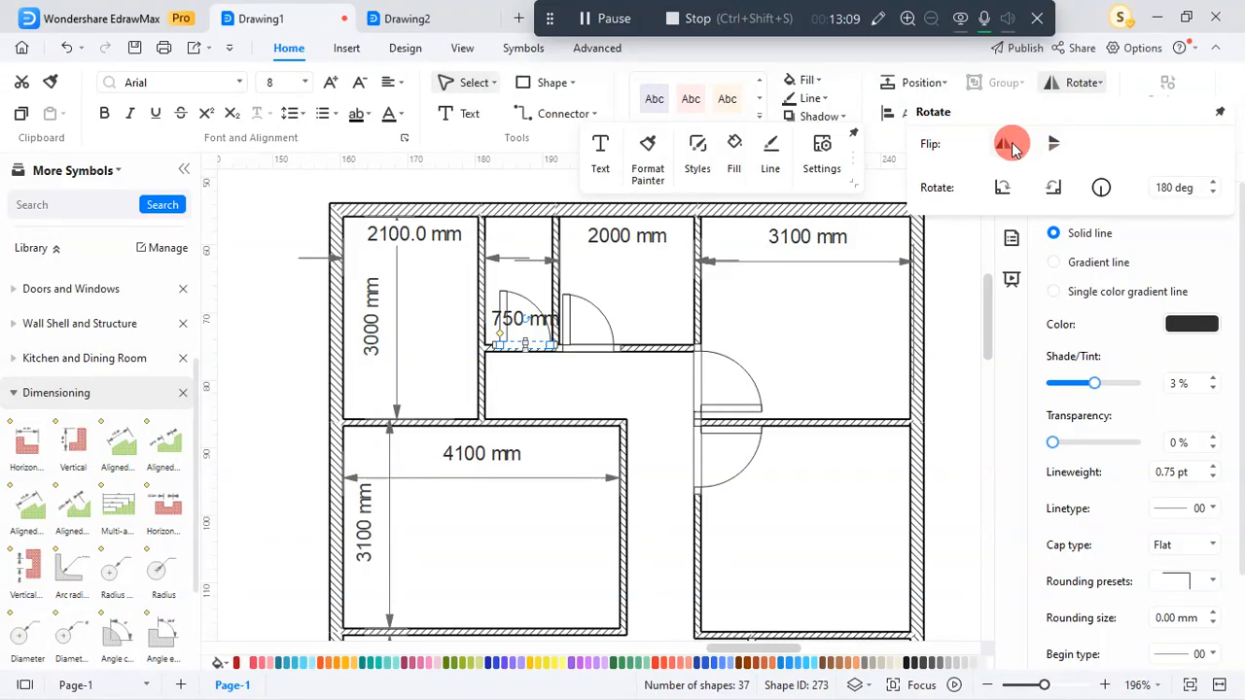
click(940, 362)
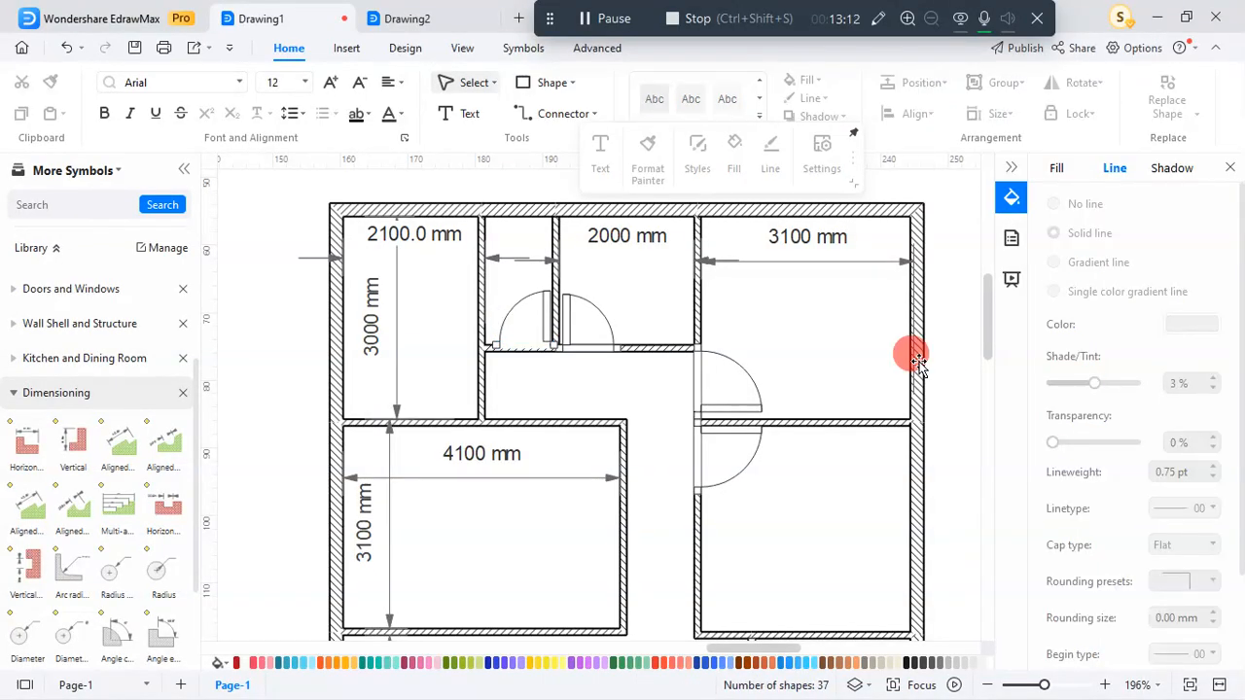
Fit the narrow room's door into its lower wall, level with the neighbouring door
ctrl+scroll(508, 359, up, 2)
ctrl+scroll(508, 359, up, 2)
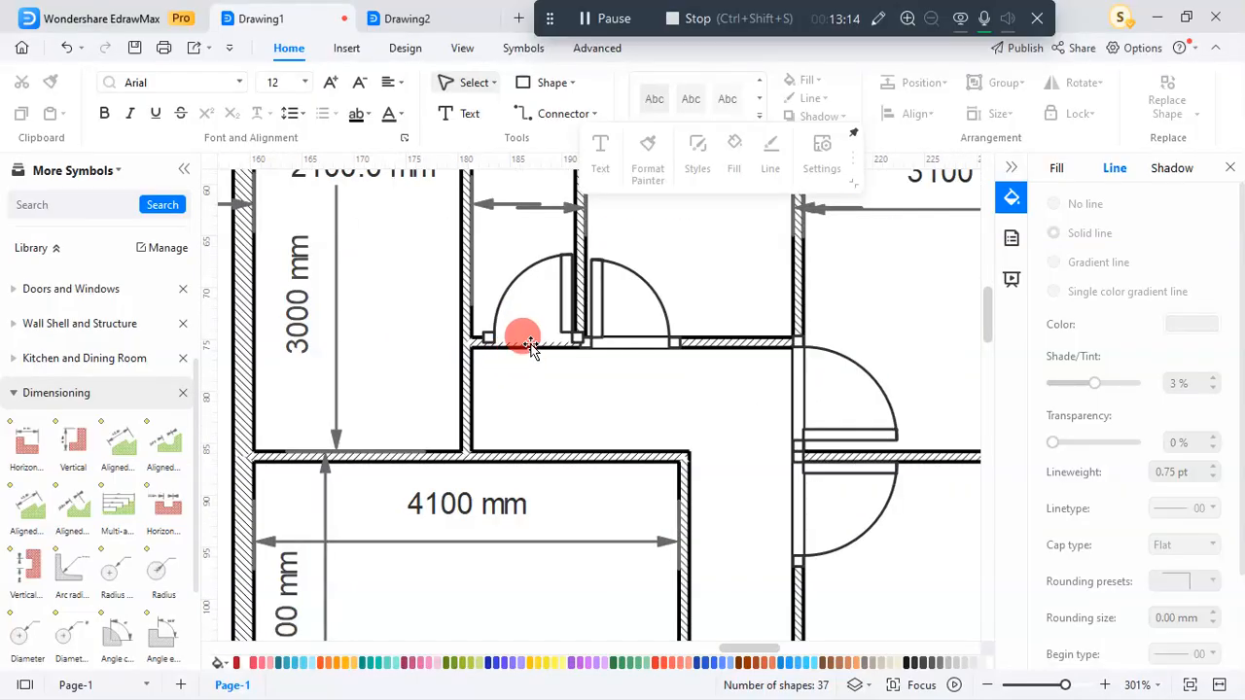
mouse_move(489, 301)
mouse_down()
mouse_move(496, 276)
mouse_move(492, 296)
mouse_up()
click(596, 407)
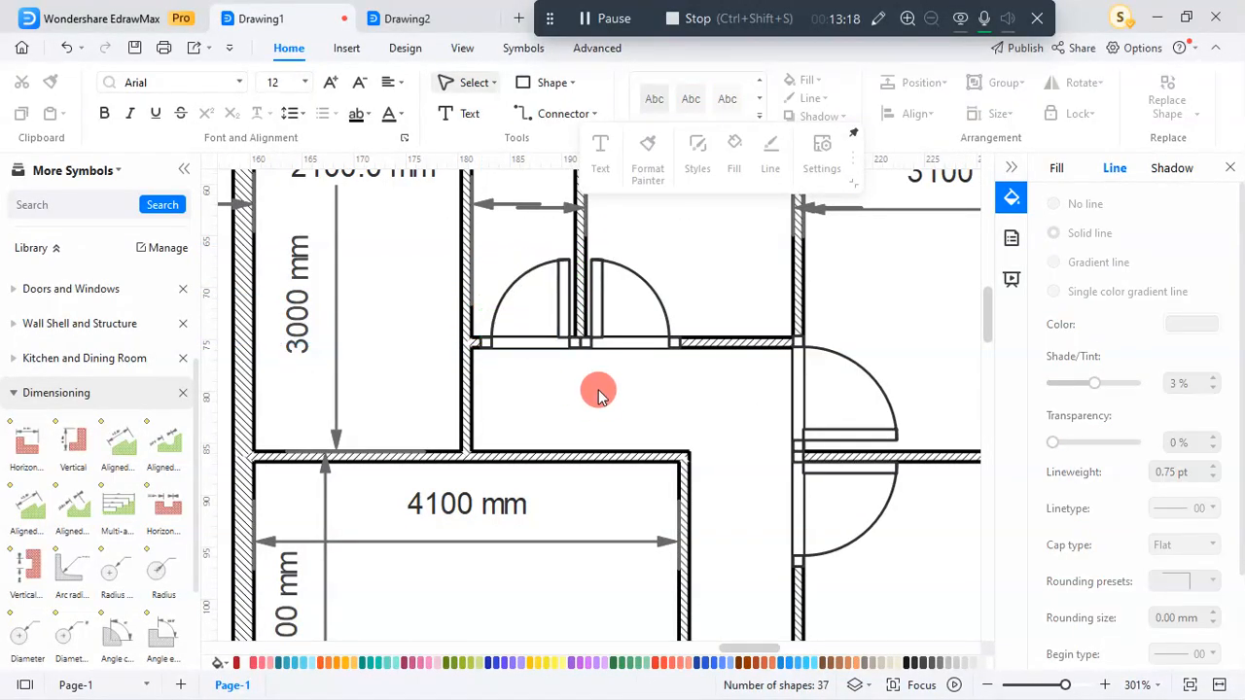
ctrl+scroll(583, 385, down, 3)
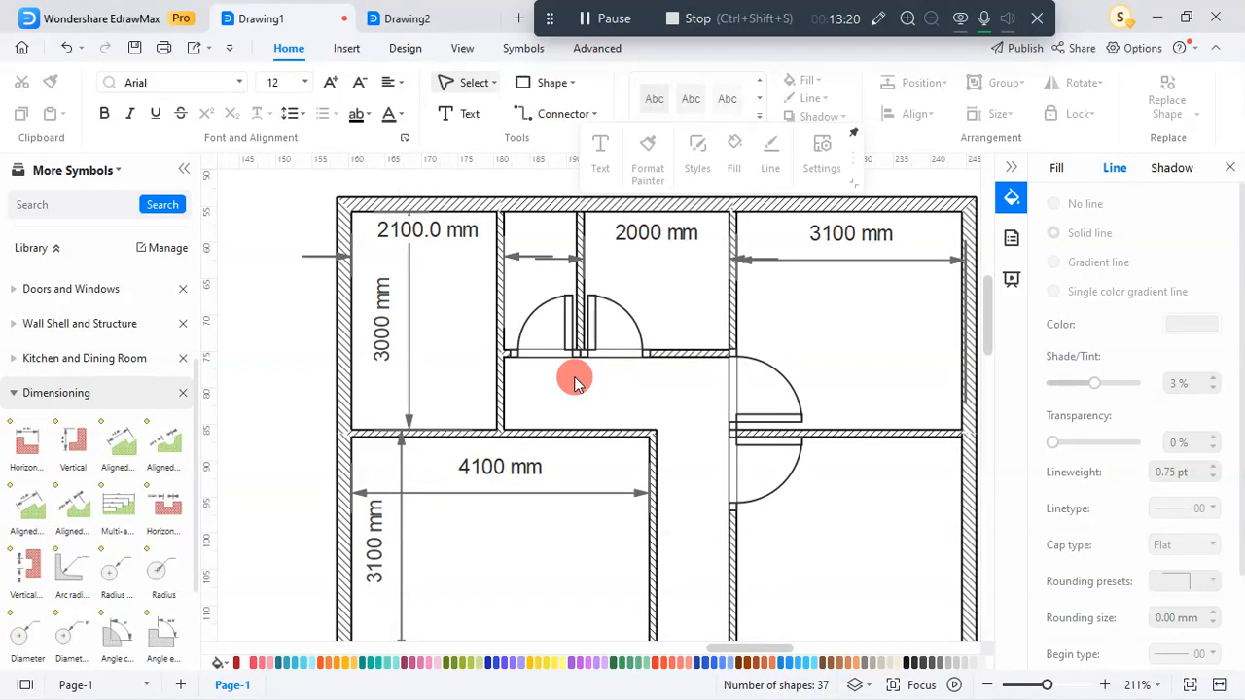
ctrl+scroll(591, 331, down, 6)
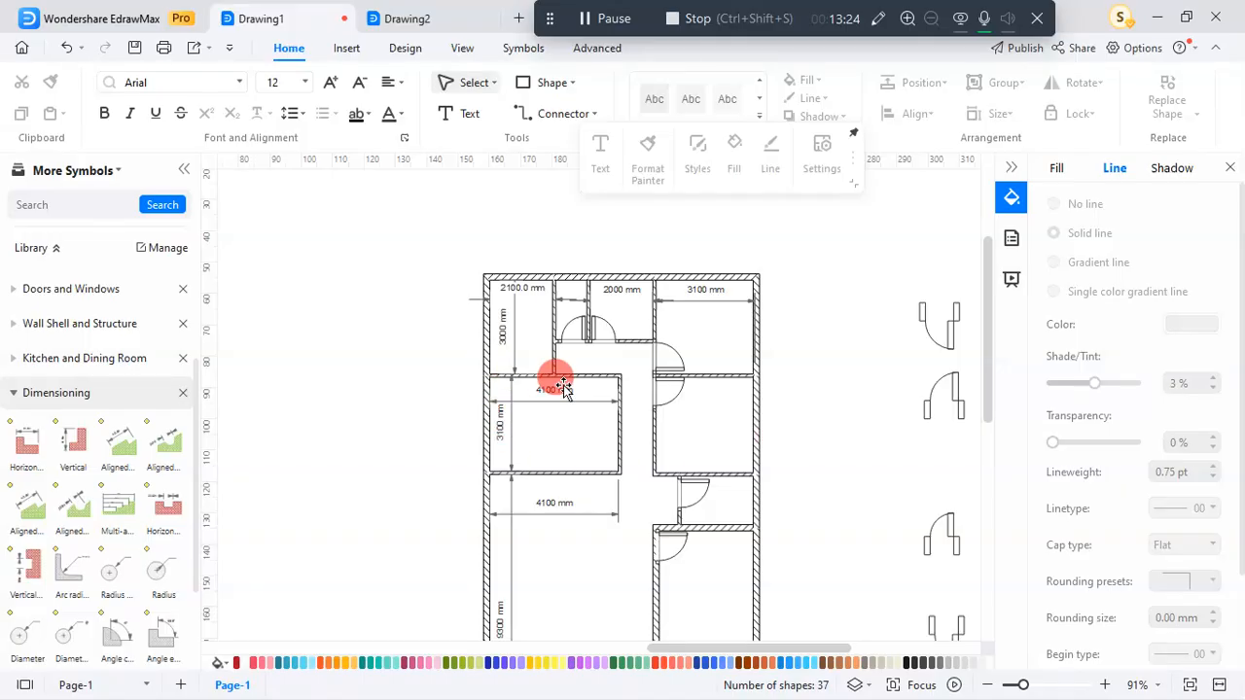
ctrl+scroll(524, 387, up, 3)
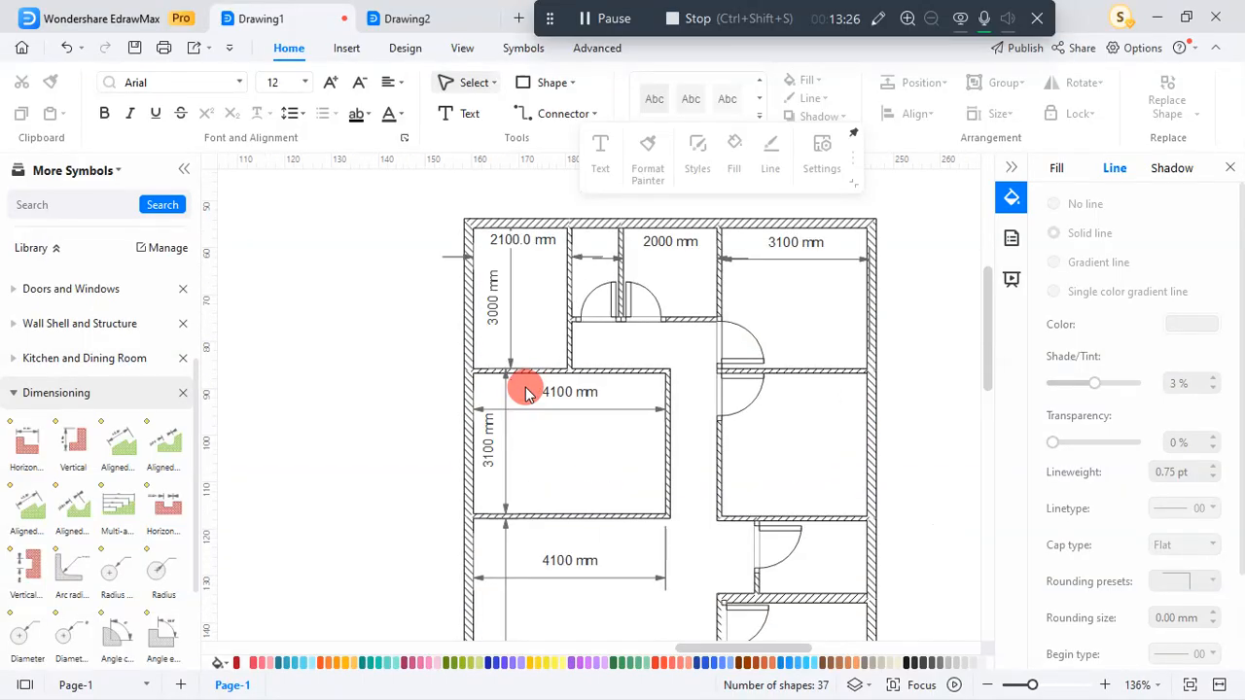
scroll(632, 339, down, 5)
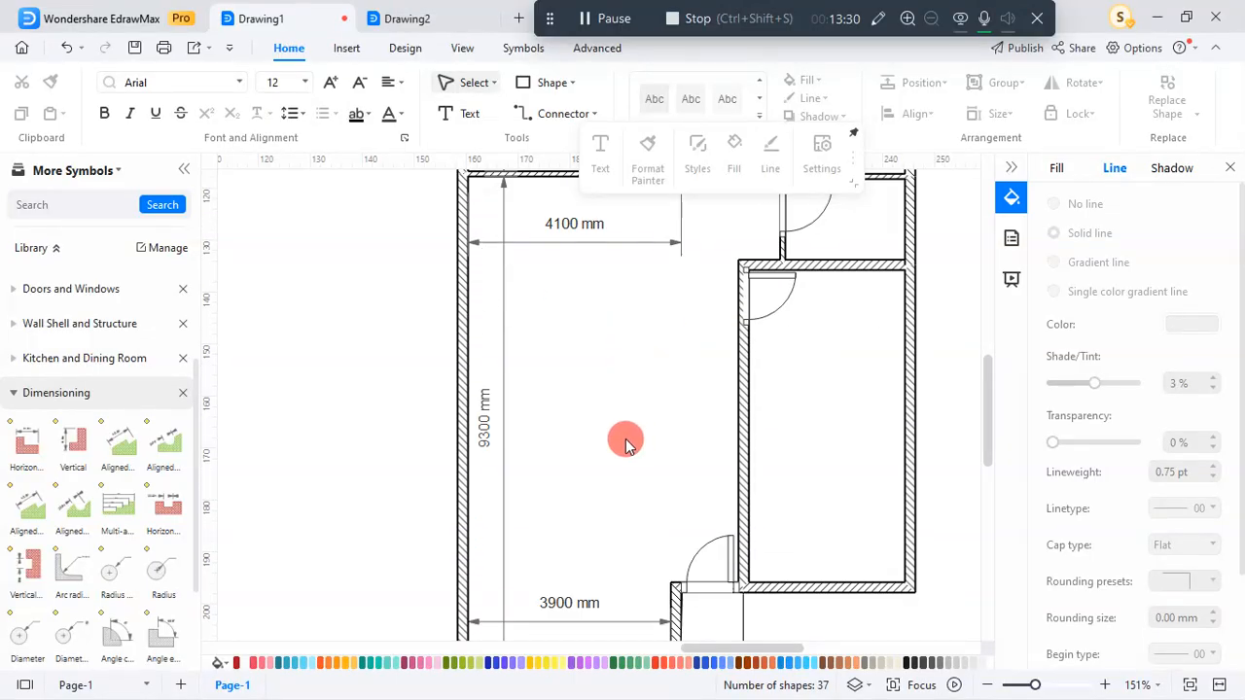
ctrl+scroll(626, 439, down, 4)
ctrl+scroll(626, 439, down, 2)
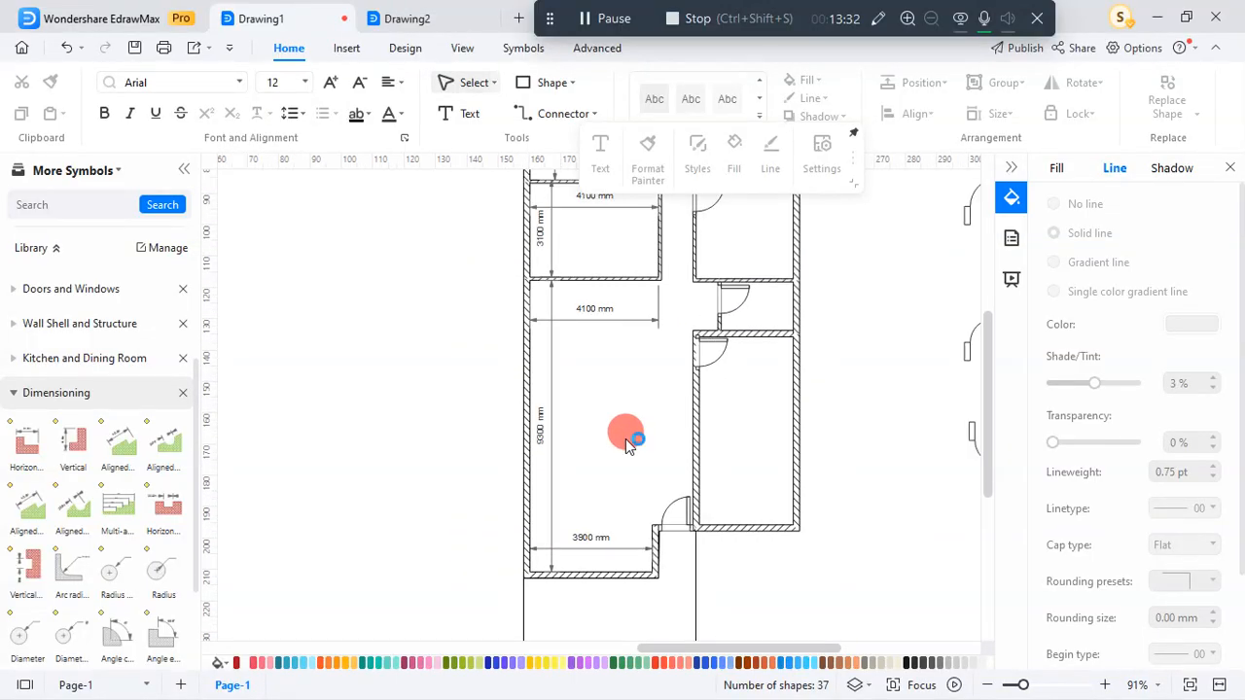
Copy the 900 mm entrance door at the plan's lower end to the lower wall of the 2100 mm room
click(676, 502)
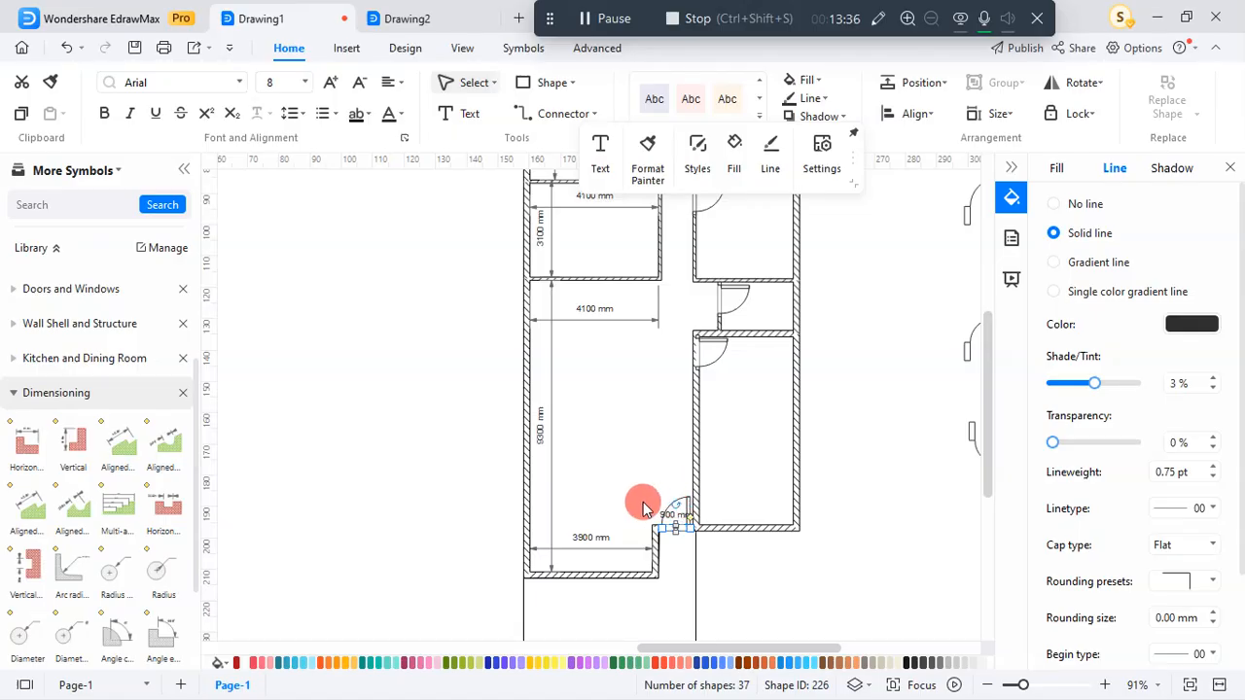
scroll(657, 502, up, 1)
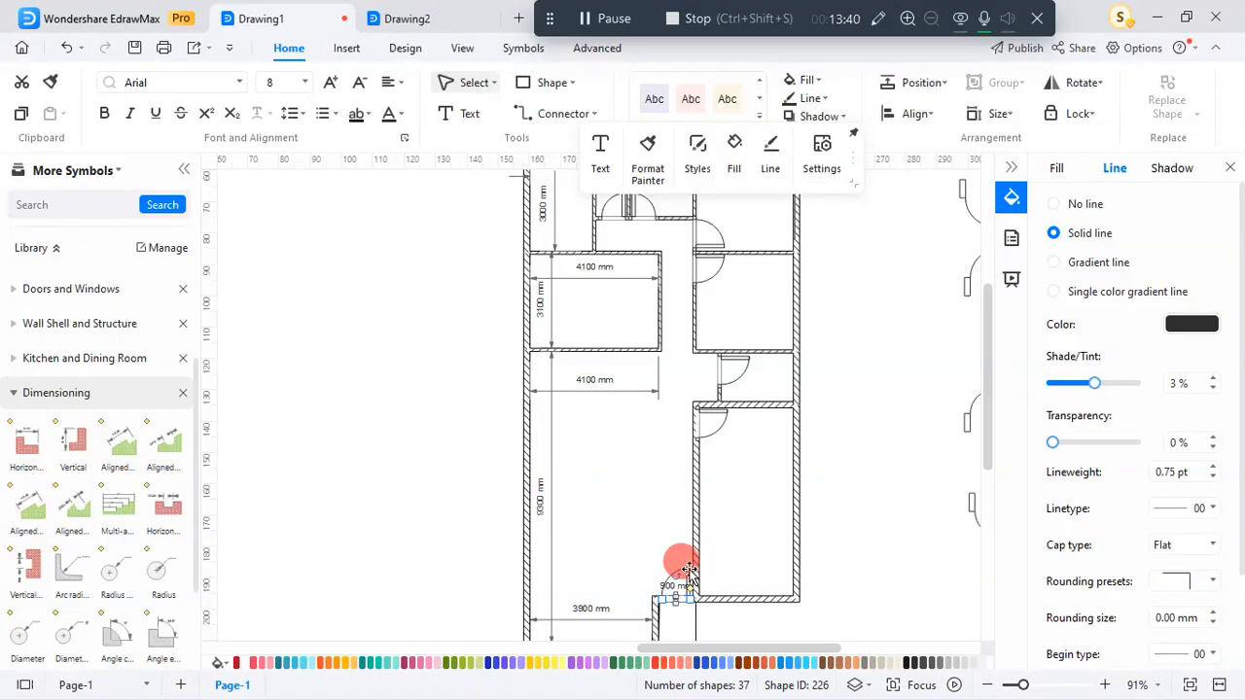
drag(689, 569, 579, 218)
scroll(579, 241, up, 5)
scroll(577, 243, up, 1)
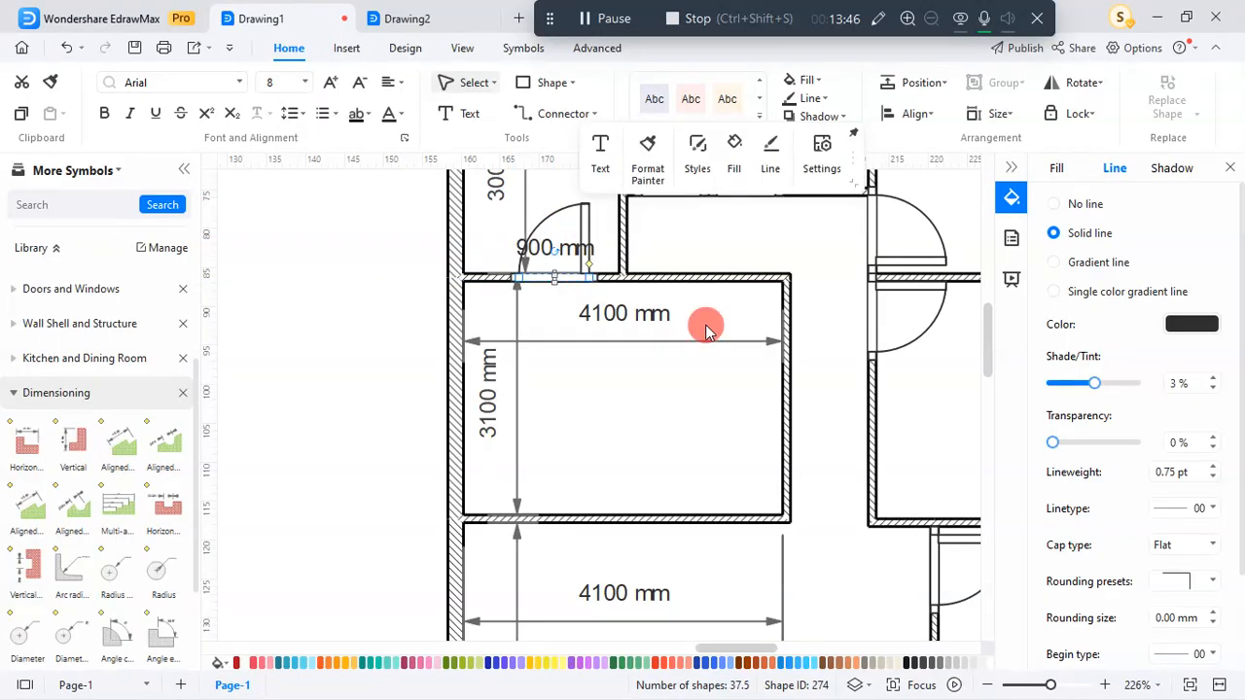
Set the width of the 2100 mm room's door to 750 mm
double_click(536, 237)
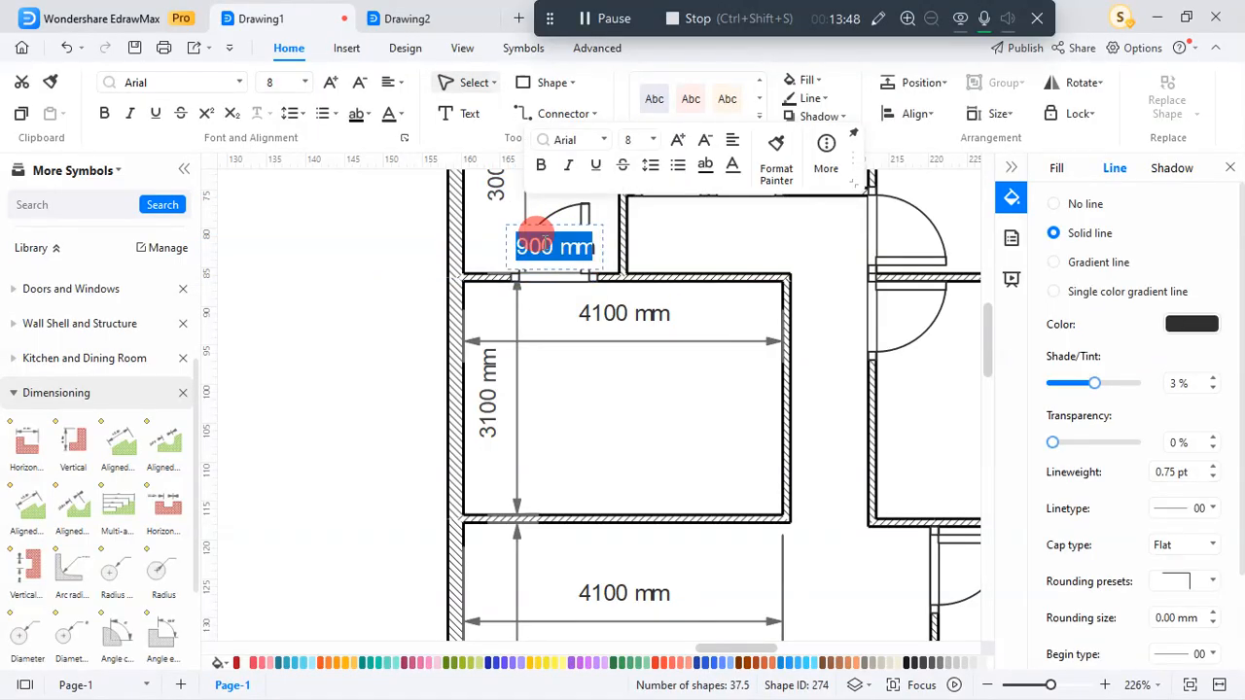
text(75)
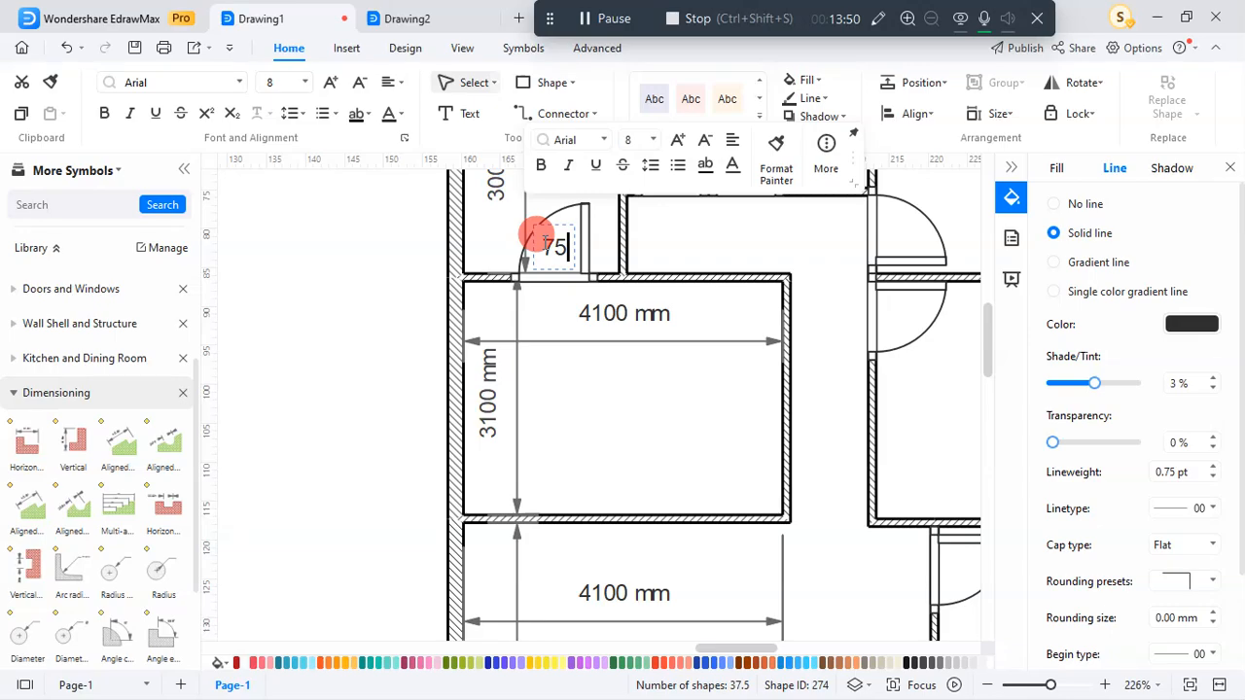
text(0)
click(406, 309)
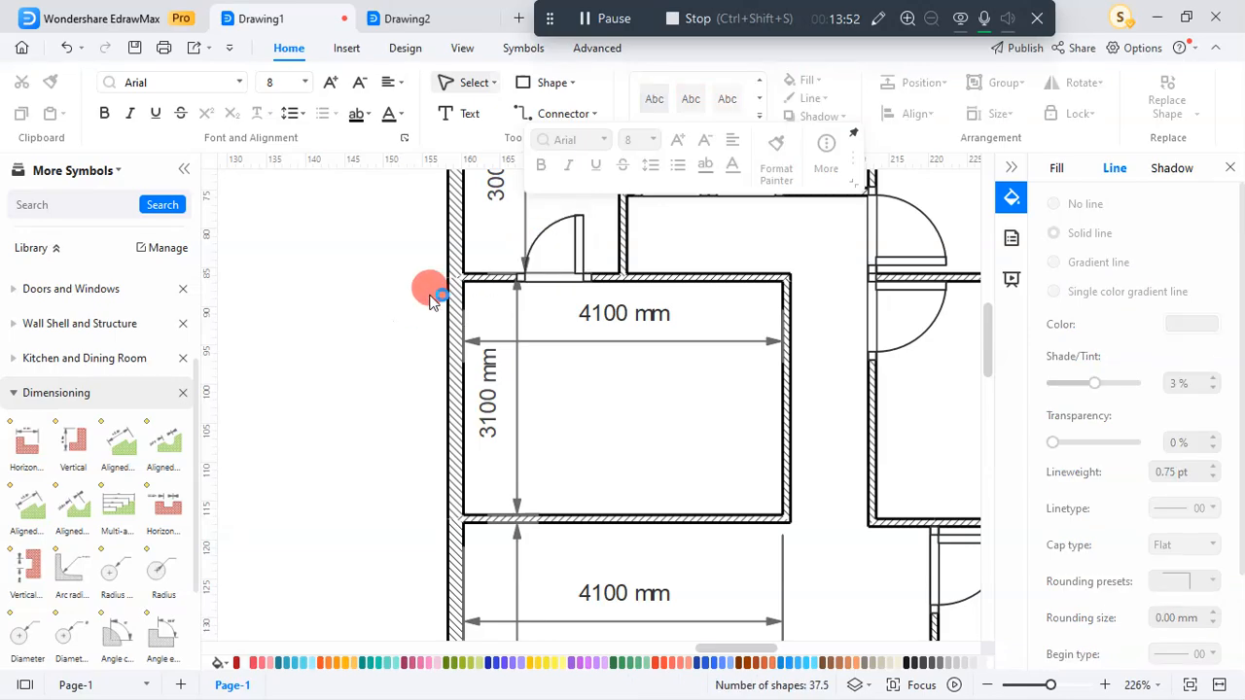
Nudge the 2100 mm room's door right along its lower wall until it sits beside the room's right wall
click(574, 218)
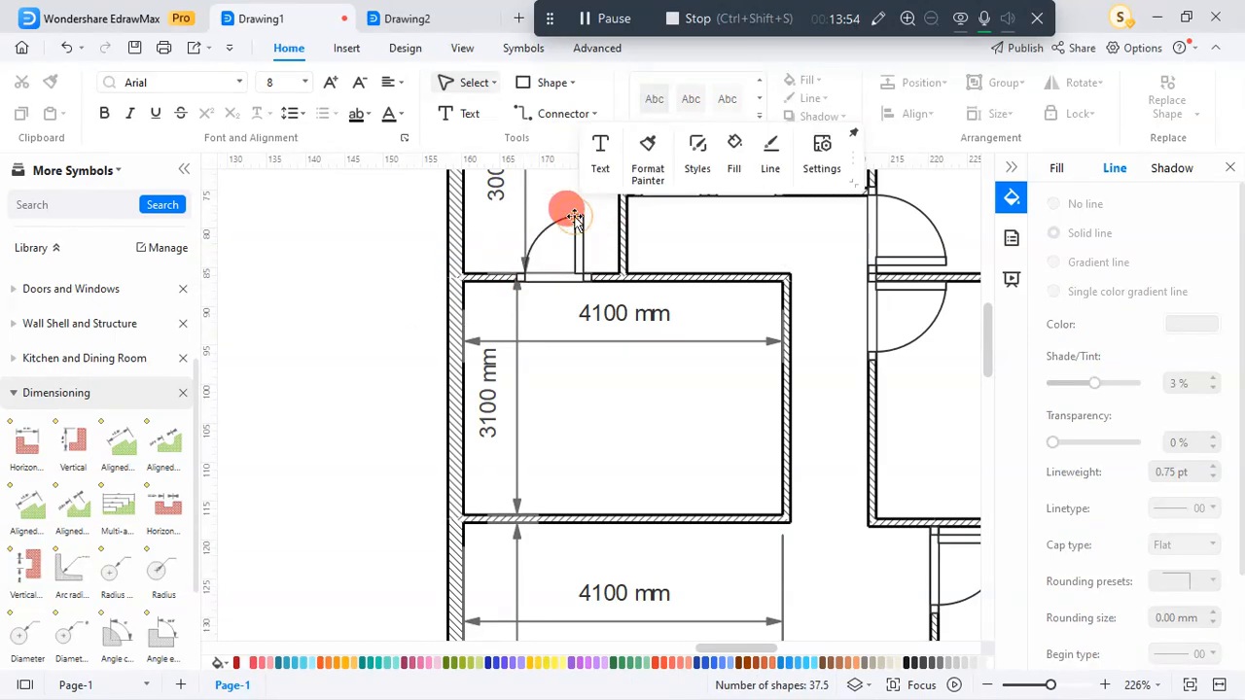
key(Right)
key(Right)
key(Right)
key(Right)
key(Right)
key(Right)
key(Right)
key(Right)
key(Right)
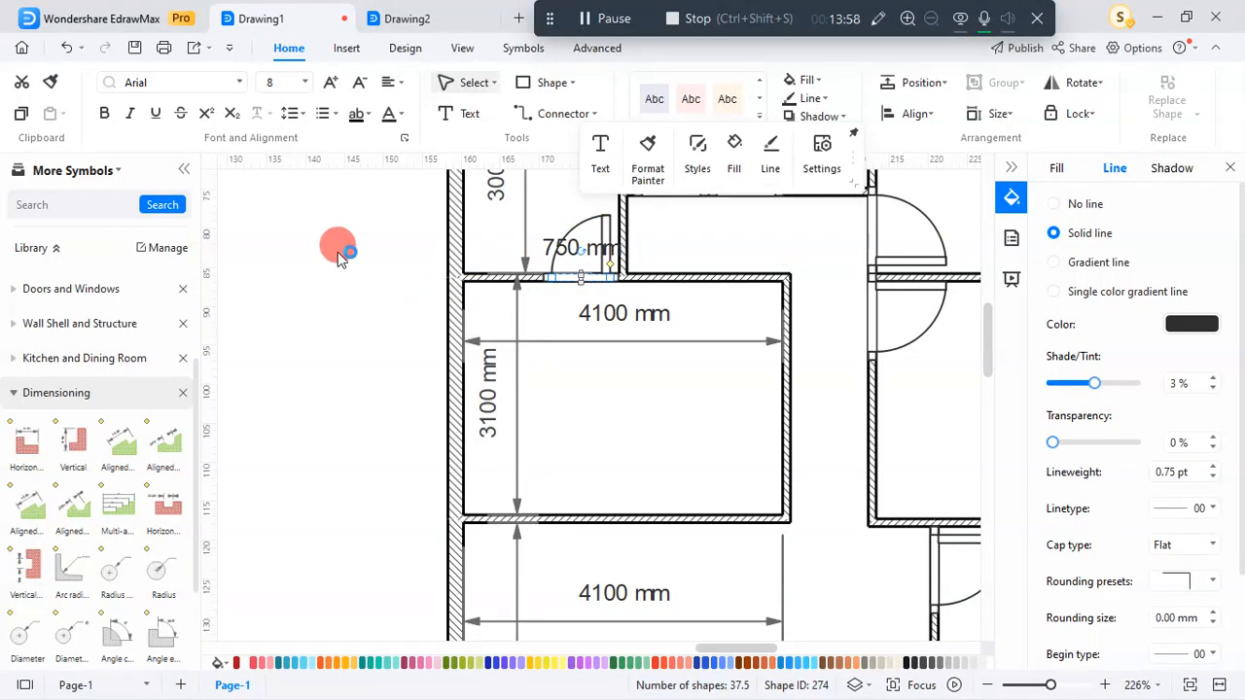
click(358, 273)
Copy the spare sideways door outside the plan to the lower end of the 4100 x 3100 mm room's right wall
ctrl+scroll(573, 315, down, 5)
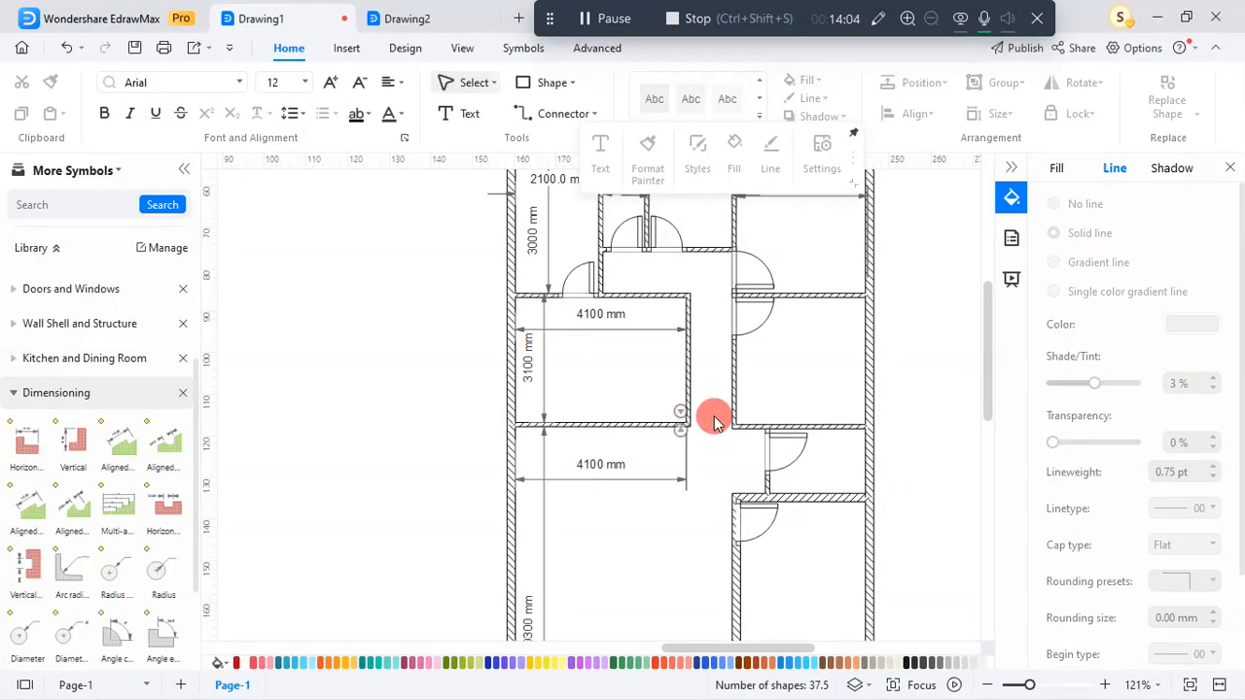
ctrl+scroll(639, 417, down, 4)
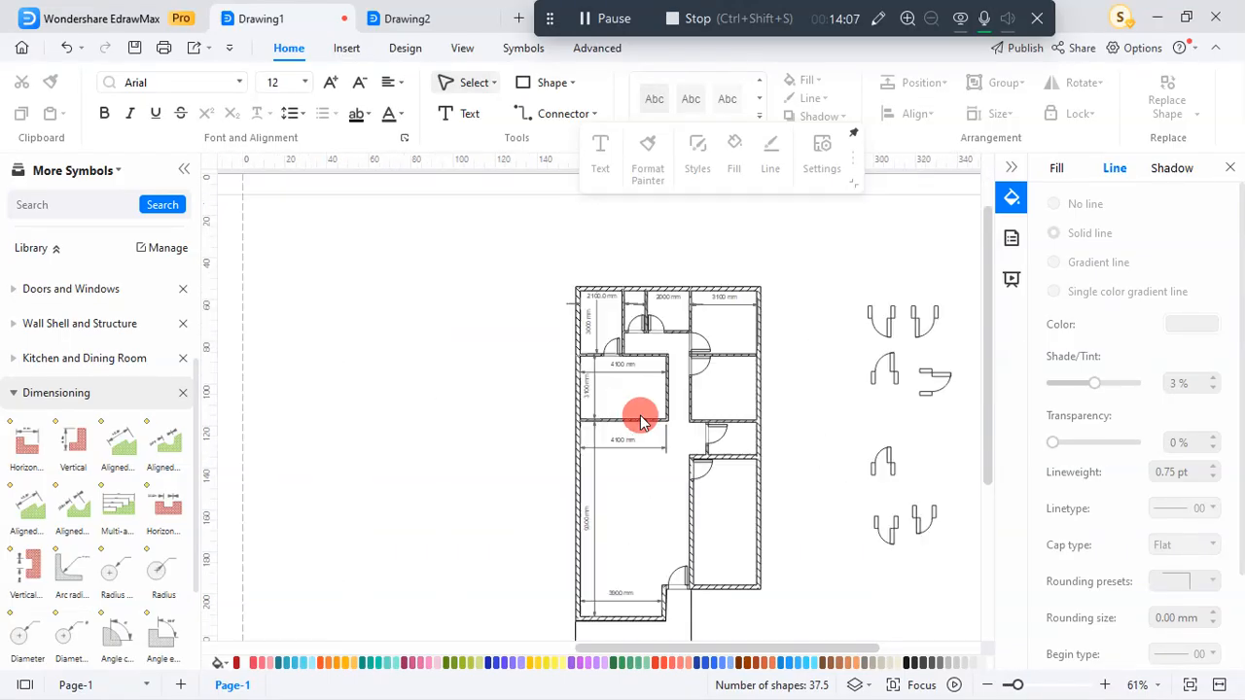
click(931, 377)
drag(931, 378, 678, 428)
scroll(670, 380, up, 6)
Flip the 4100 x 3100 mm room's door horizontally and vertically so it opens into the room with its leaf at the lower end
click(1082, 83)
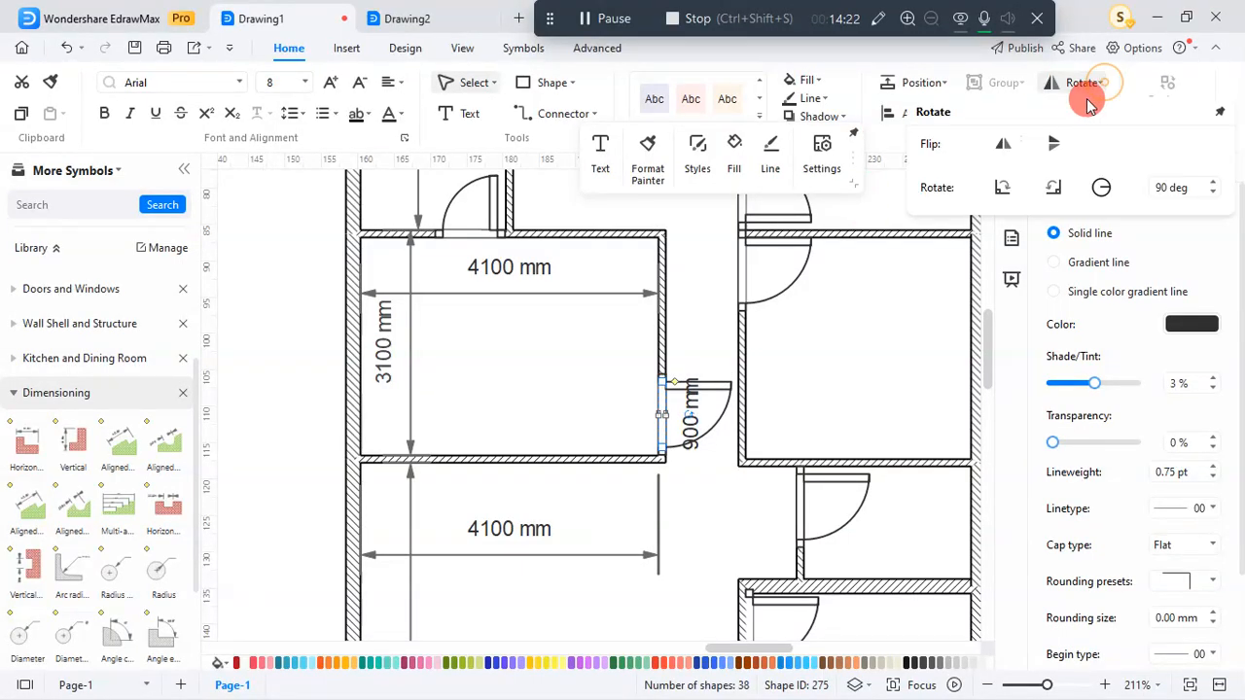
click(999, 146)
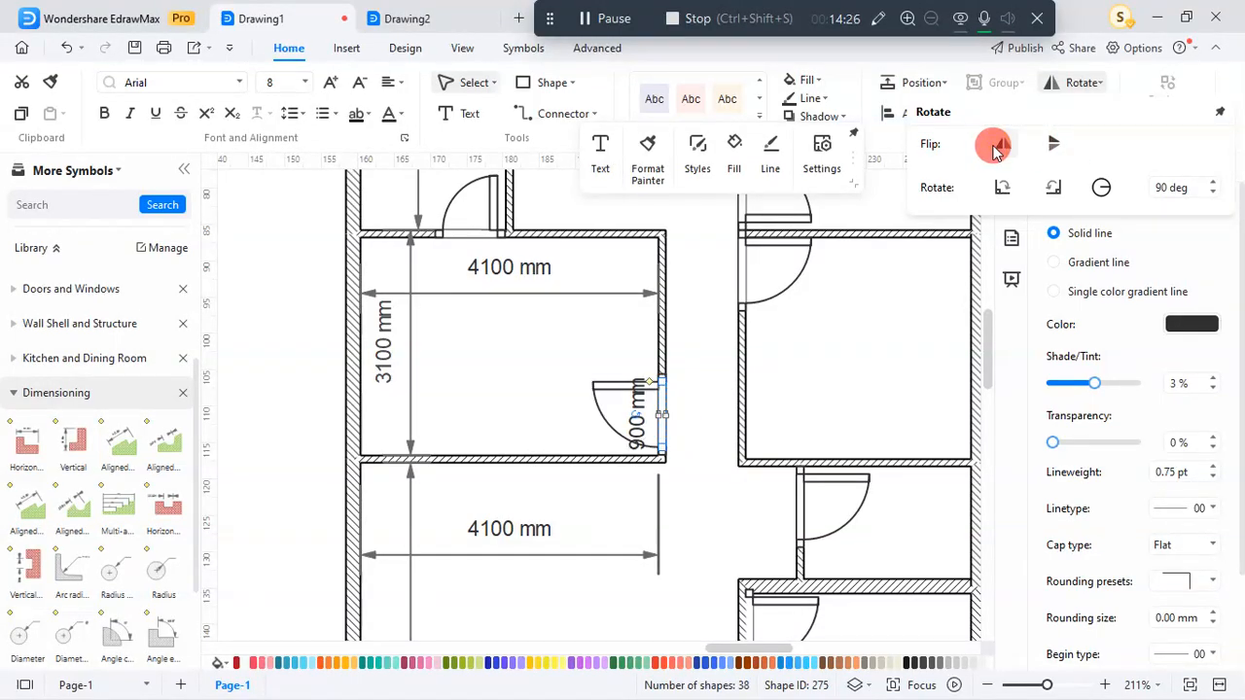
click(1054, 144)
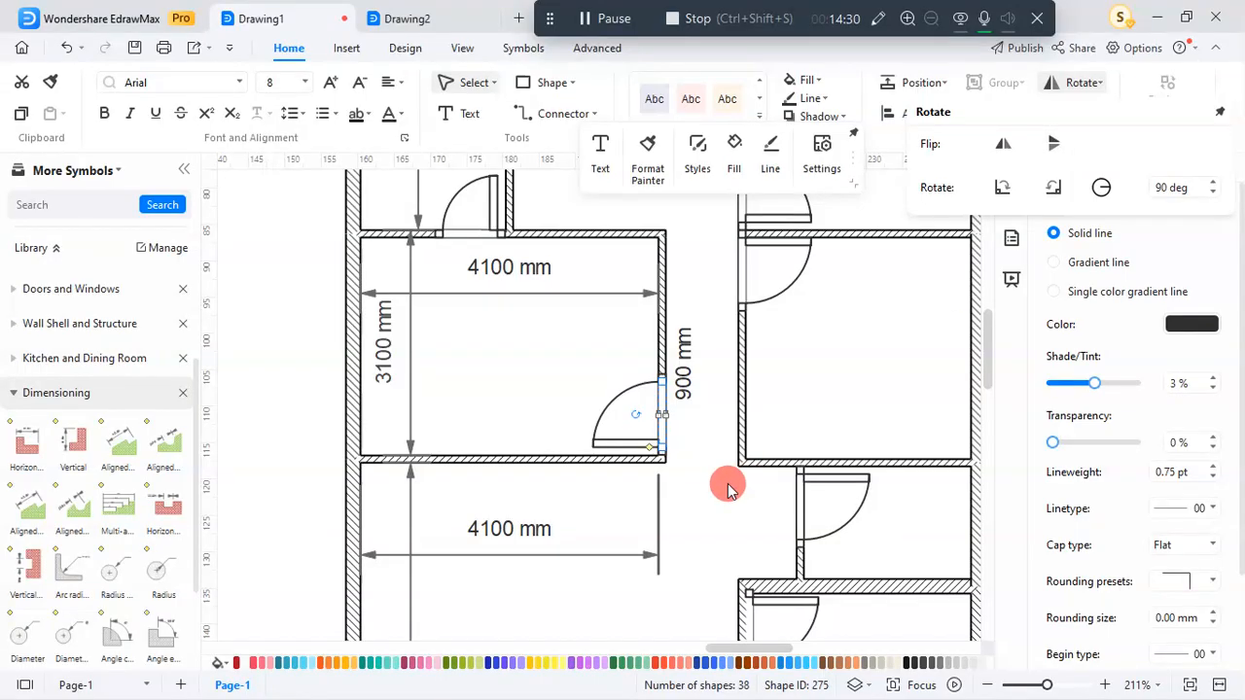
click(684, 440)
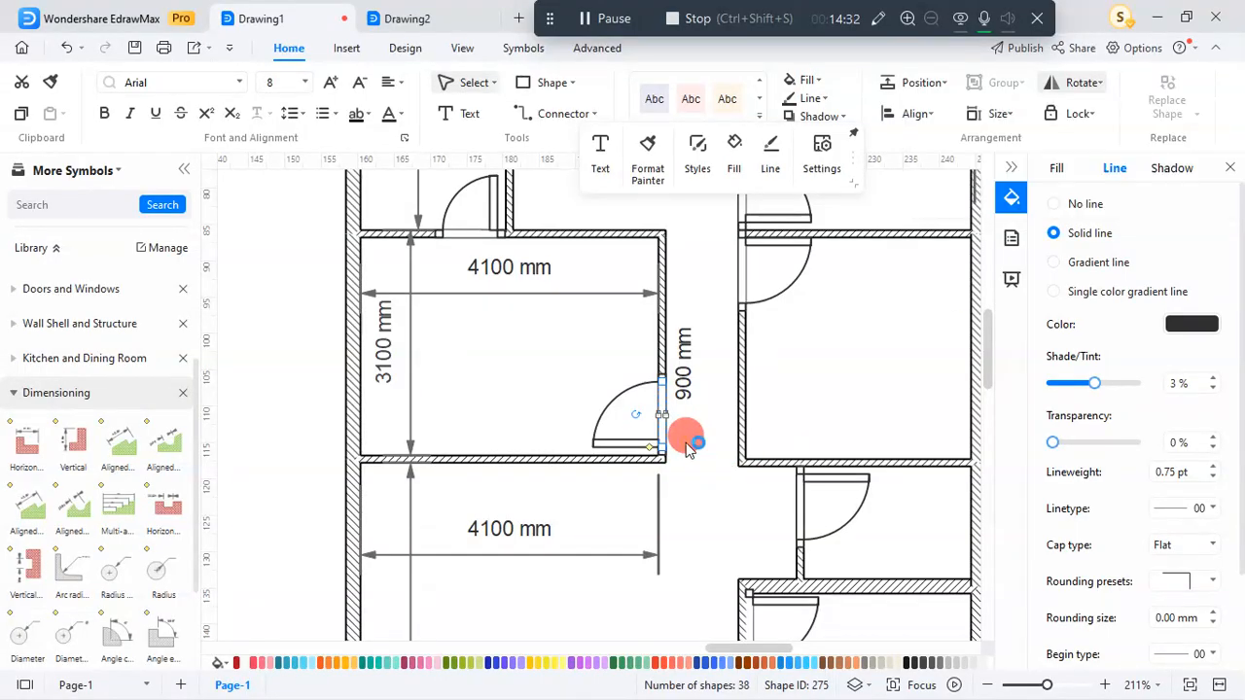
click(657, 393)
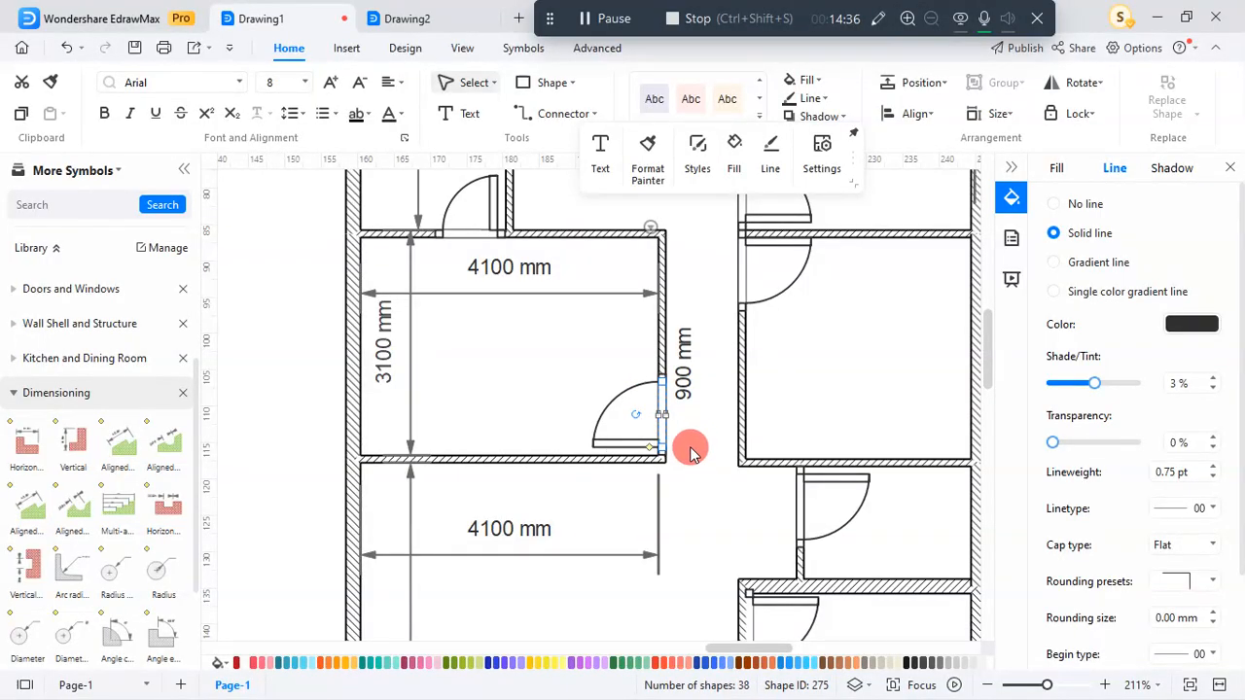
scroll(693, 453, down, 5)
click(904, 412)
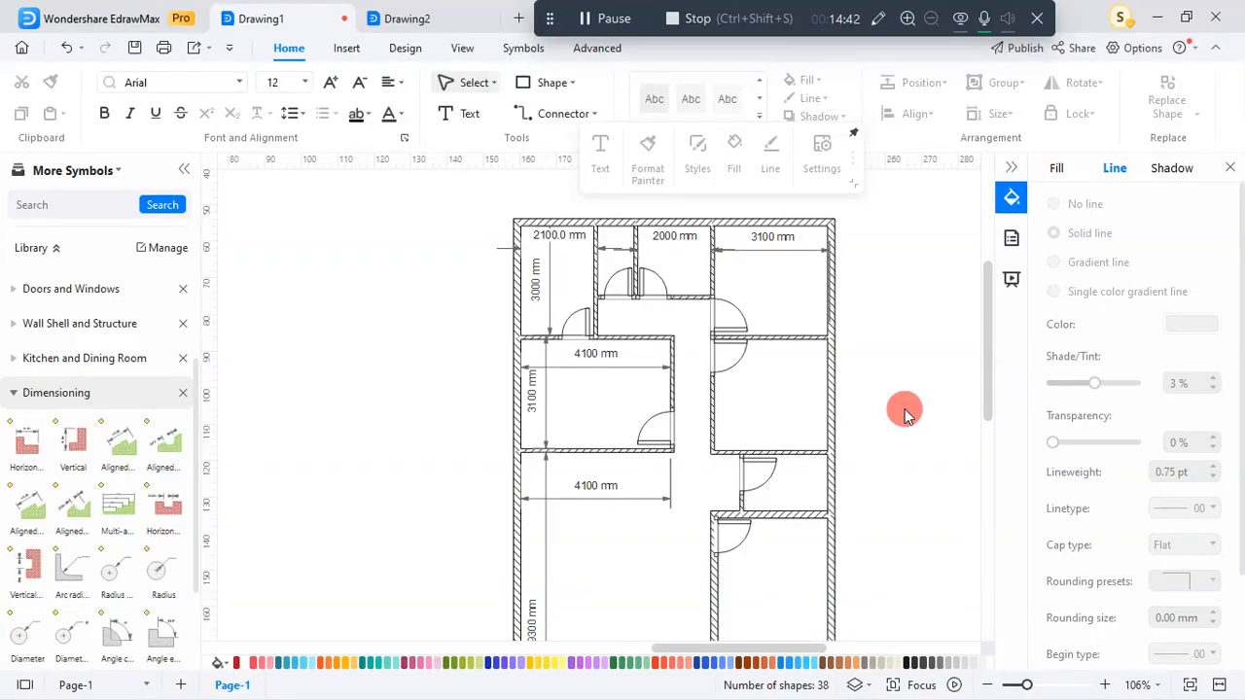
Copy the door of the small room on the plan's right side to the outer wall opposite it
scroll(737, 321, down, 4)
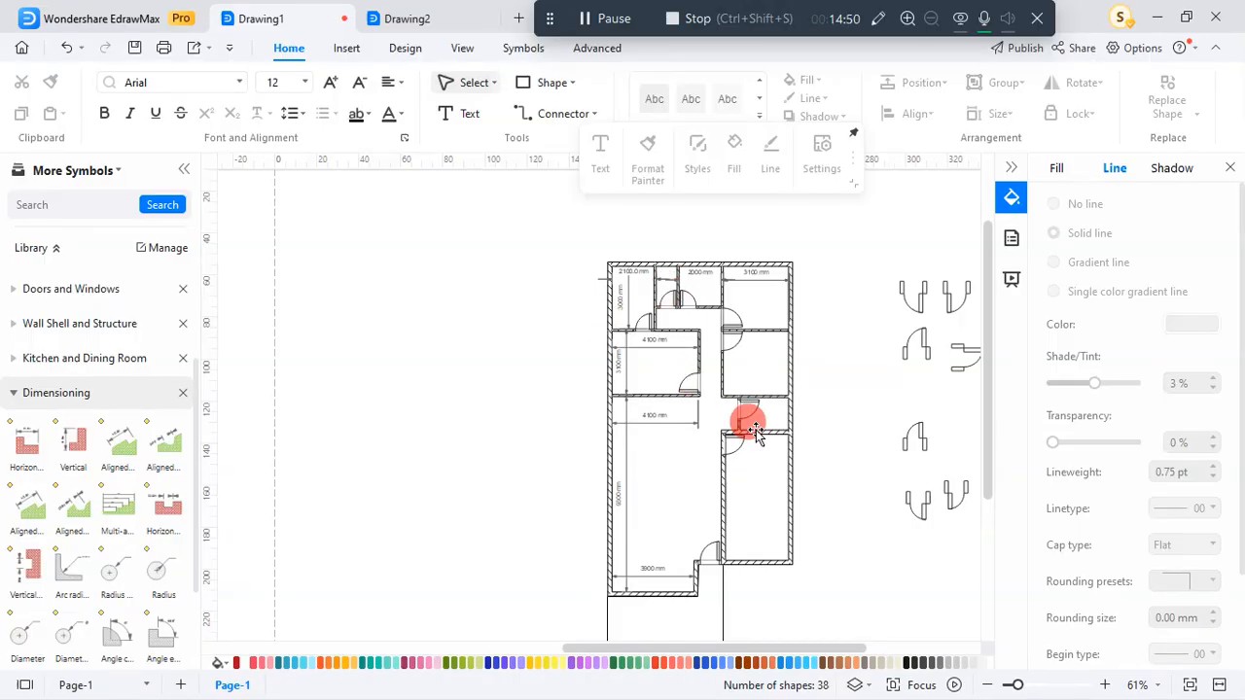
ctrl+scroll(789, 422, up, 6)
ctrl+scroll(824, 415, up, 3)
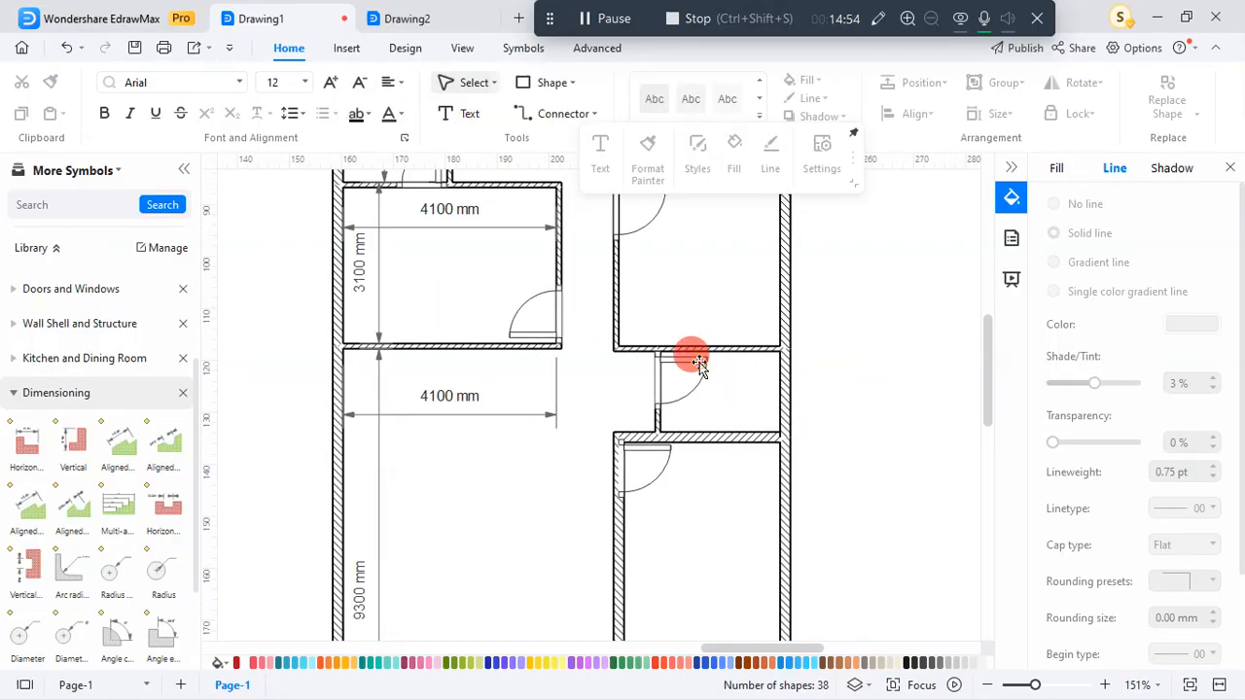
drag(701, 362, 826, 371)
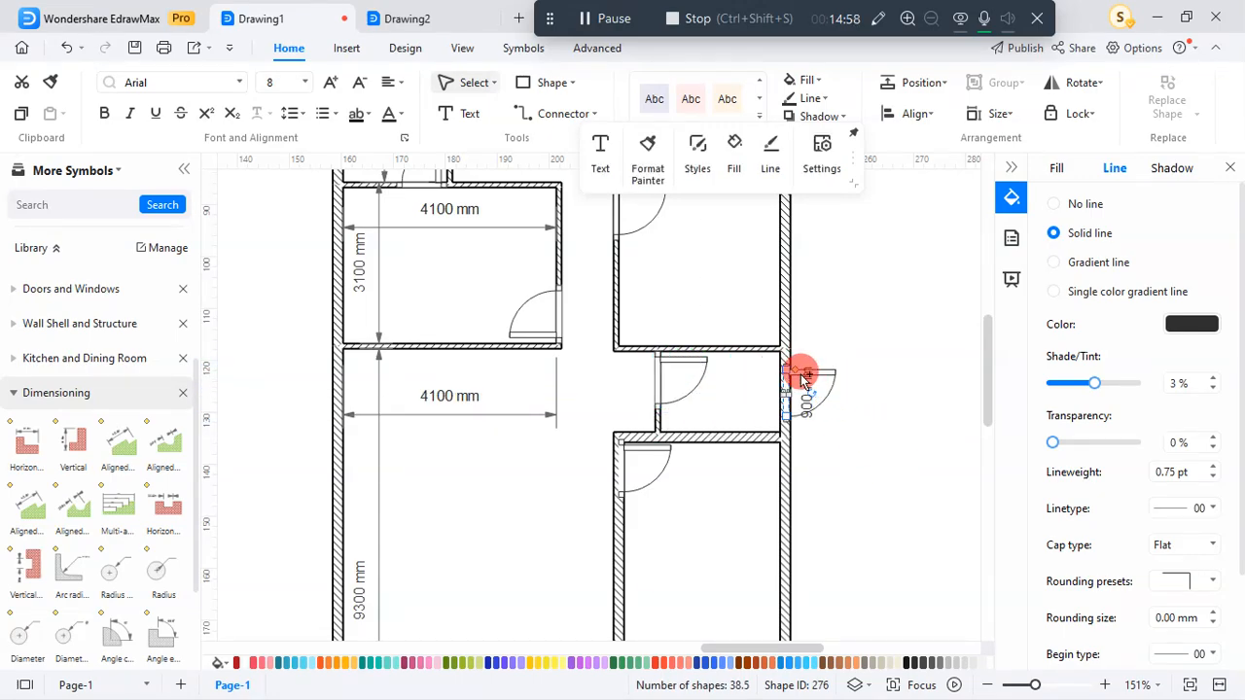
Fit the copied door into the outer wall, level with the small room's inner door and opening outward
ctrl+scroll(803, 381, up, 6)
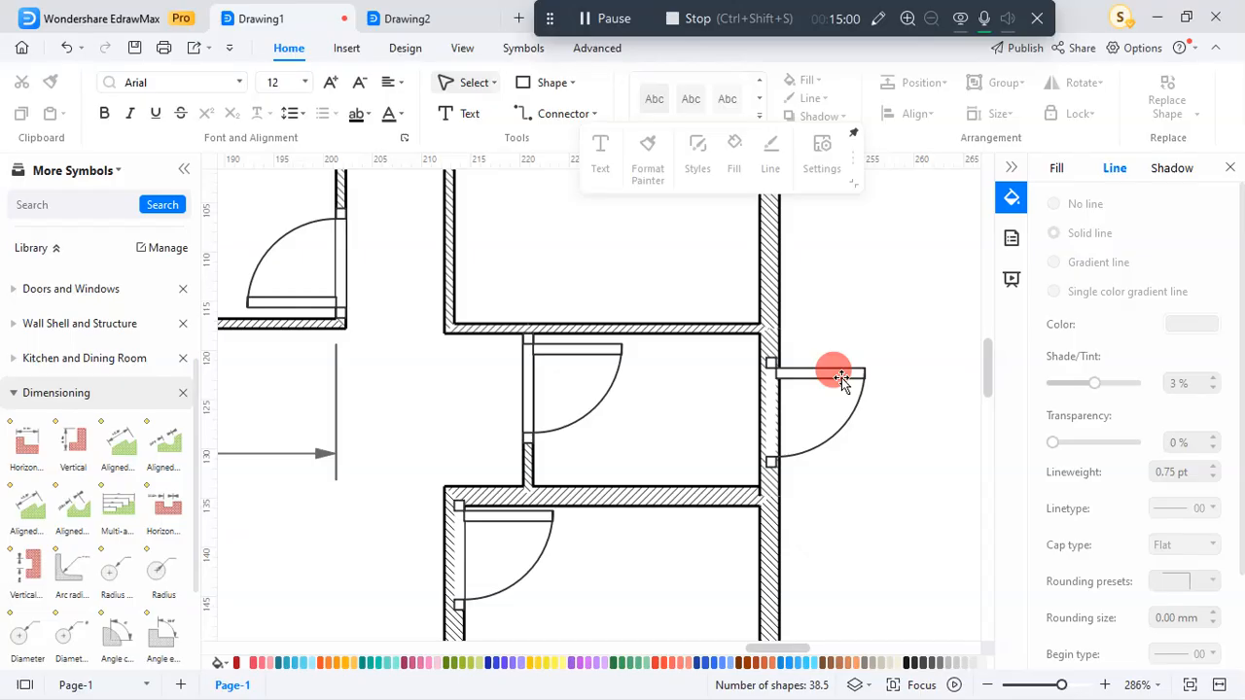
click(838, 376)
drag(838, 376, 825, 347)
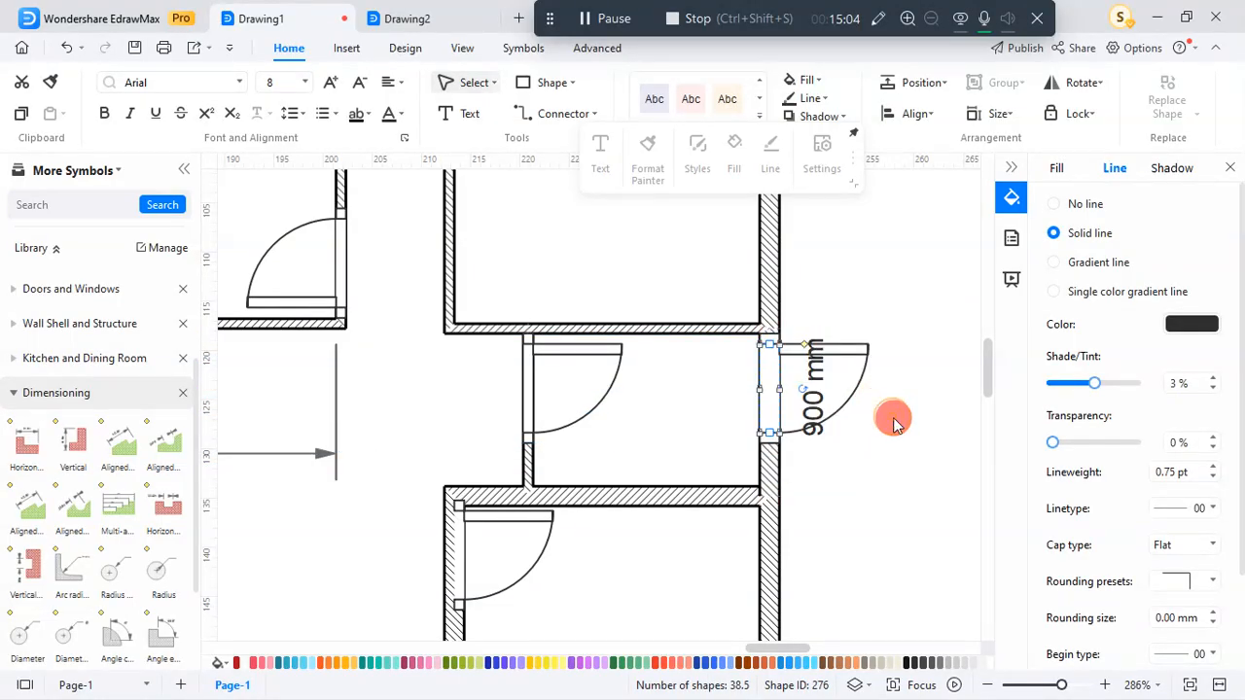
click(895, 425)
Delete all the spare door symbols beside the floor plan
ctrl+scroll(807, 347, down, 15)
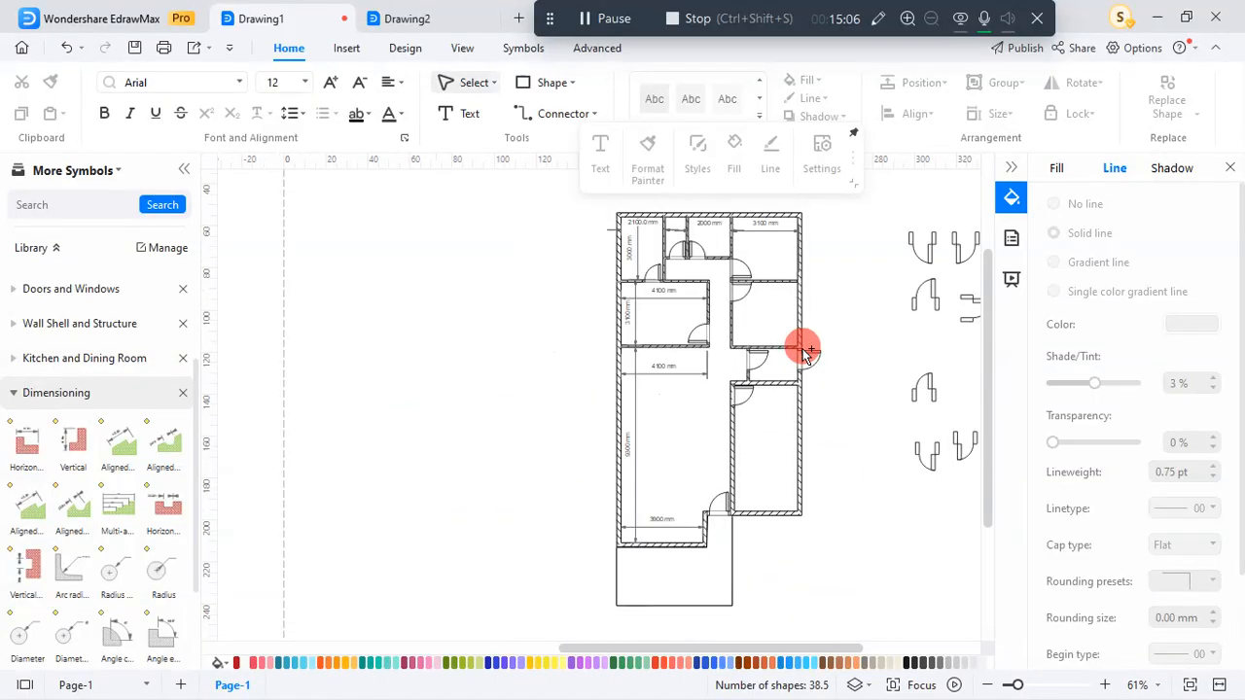
ctrl+scroll(823, 348, up, 8)
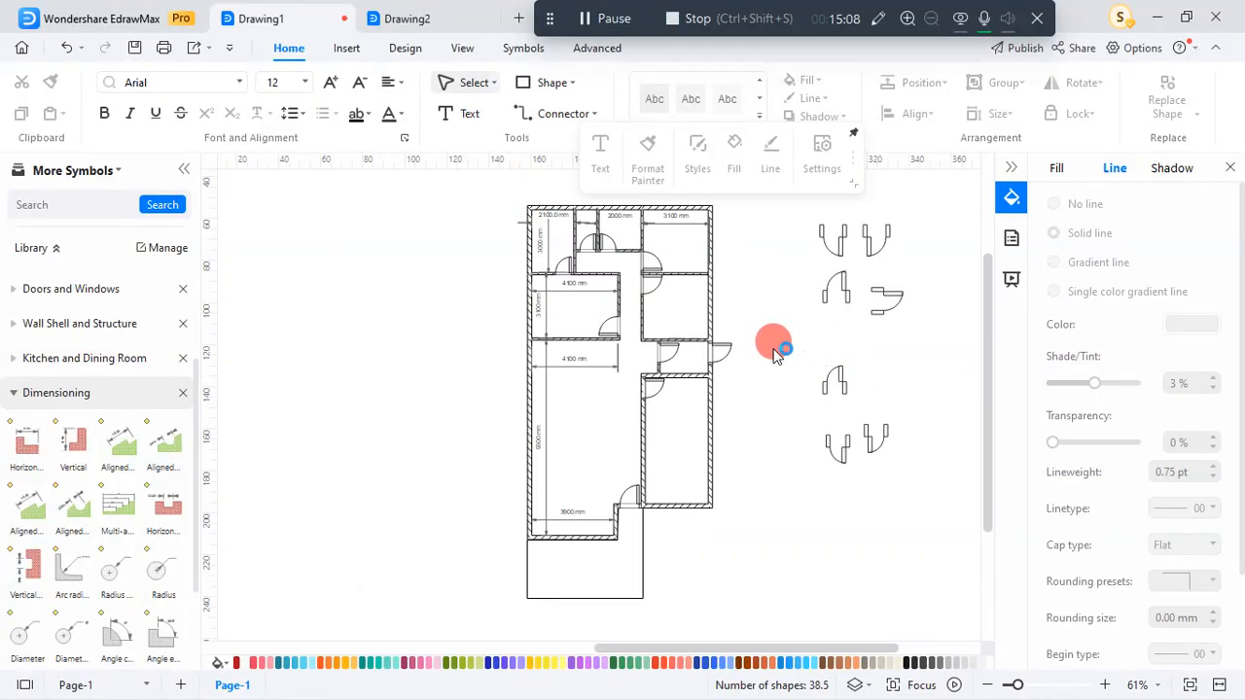
ctrl+scroll(788, 362, down, 4)
drag(864, 442, 778, 270)
key(Delete)
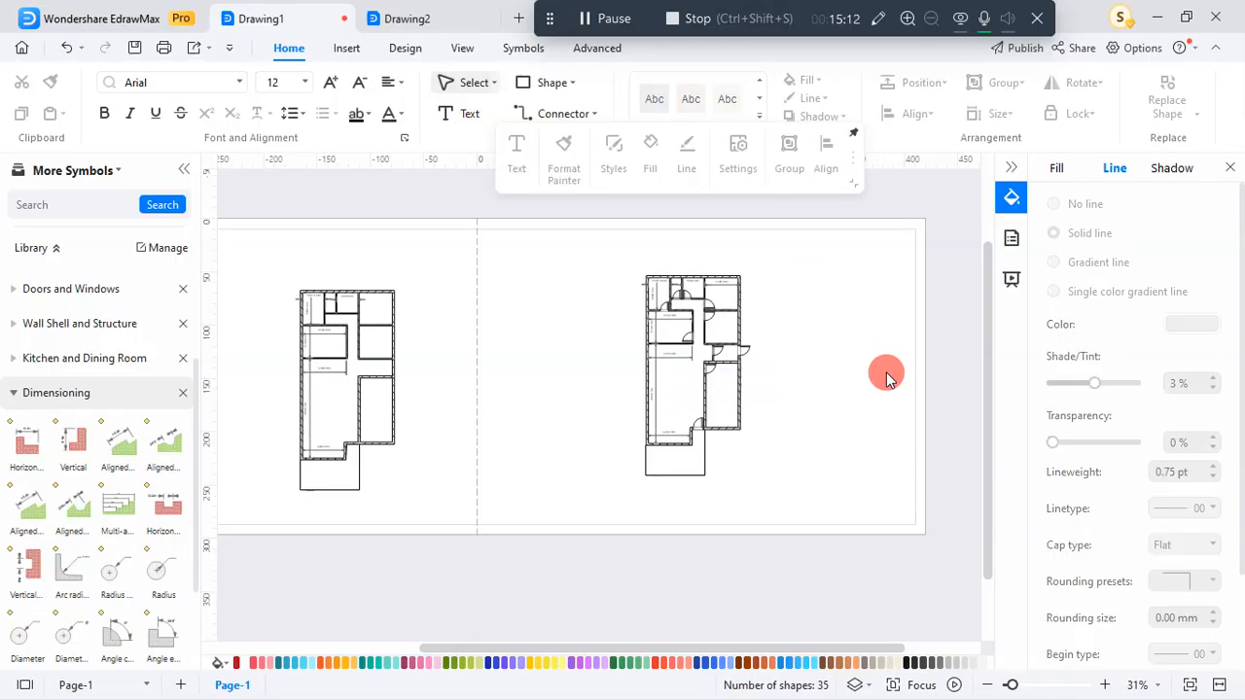
ctrl+scroll(709, 376, up, 5)
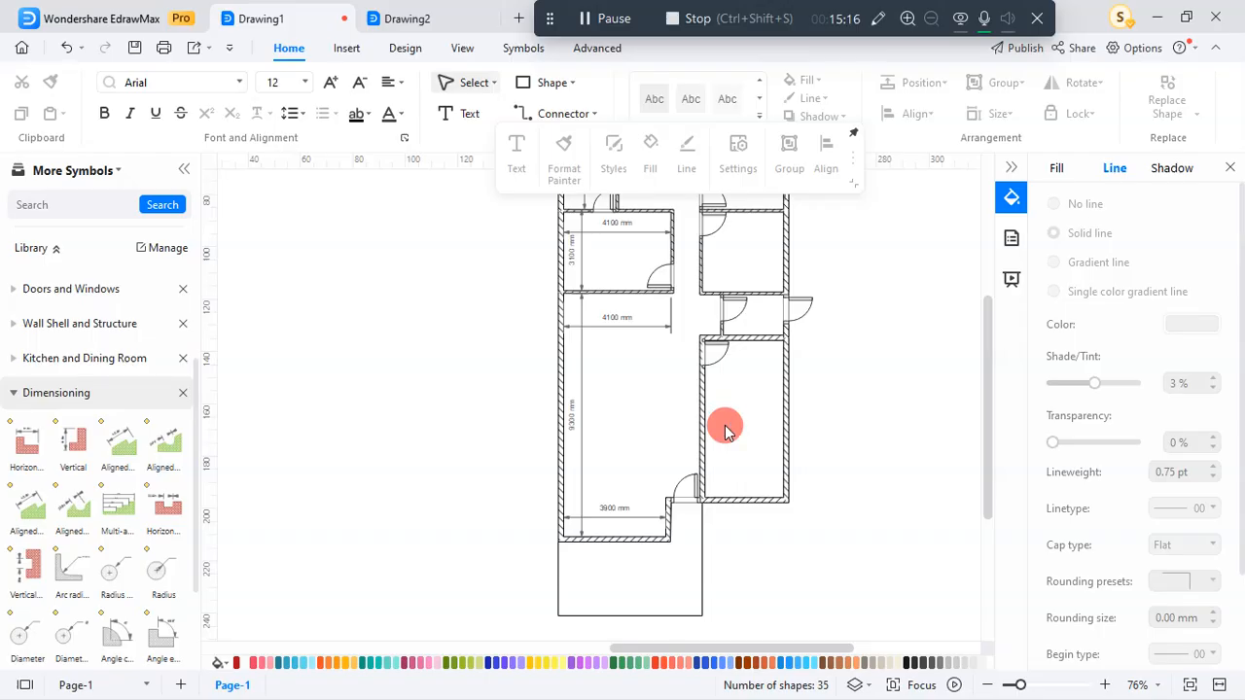
click(704, 353)
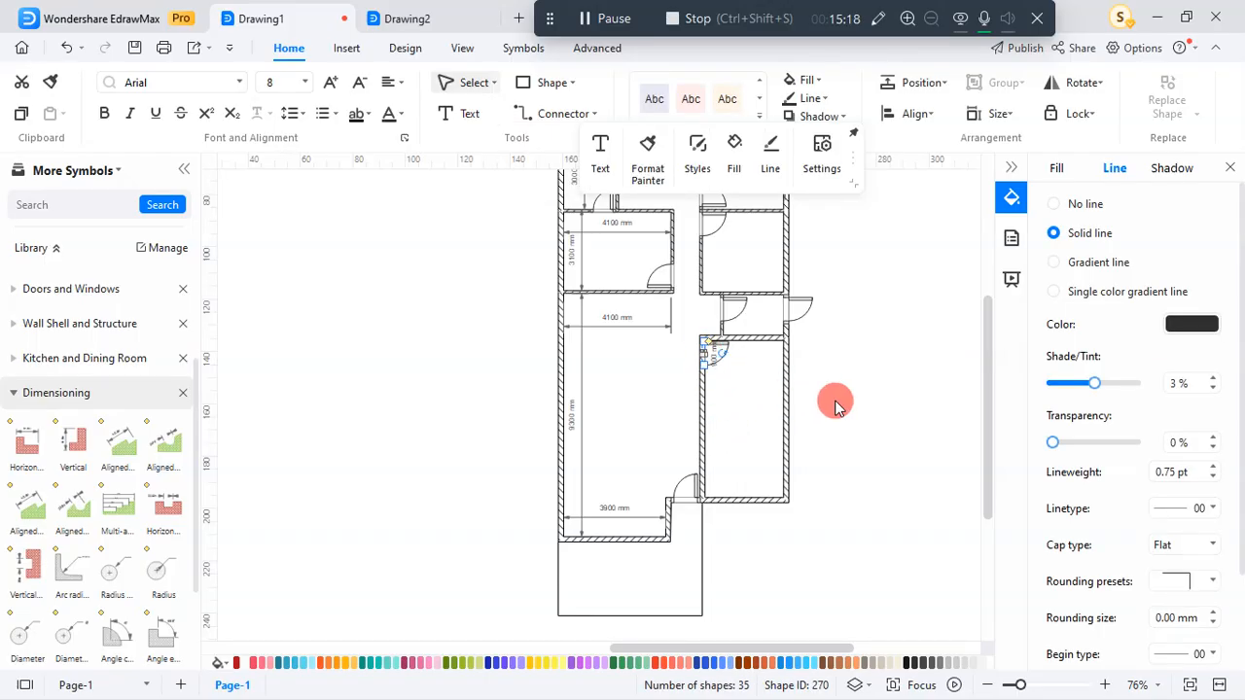
click(872, 413)
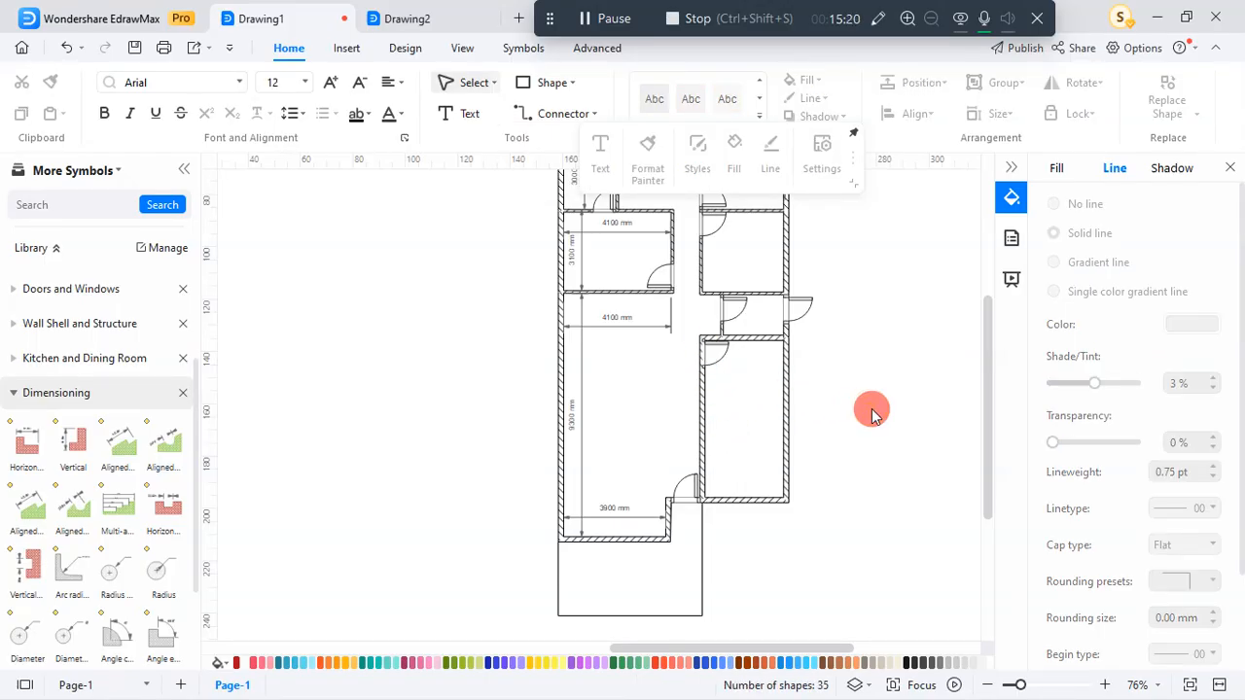
scroll(872, 413, down, 5)
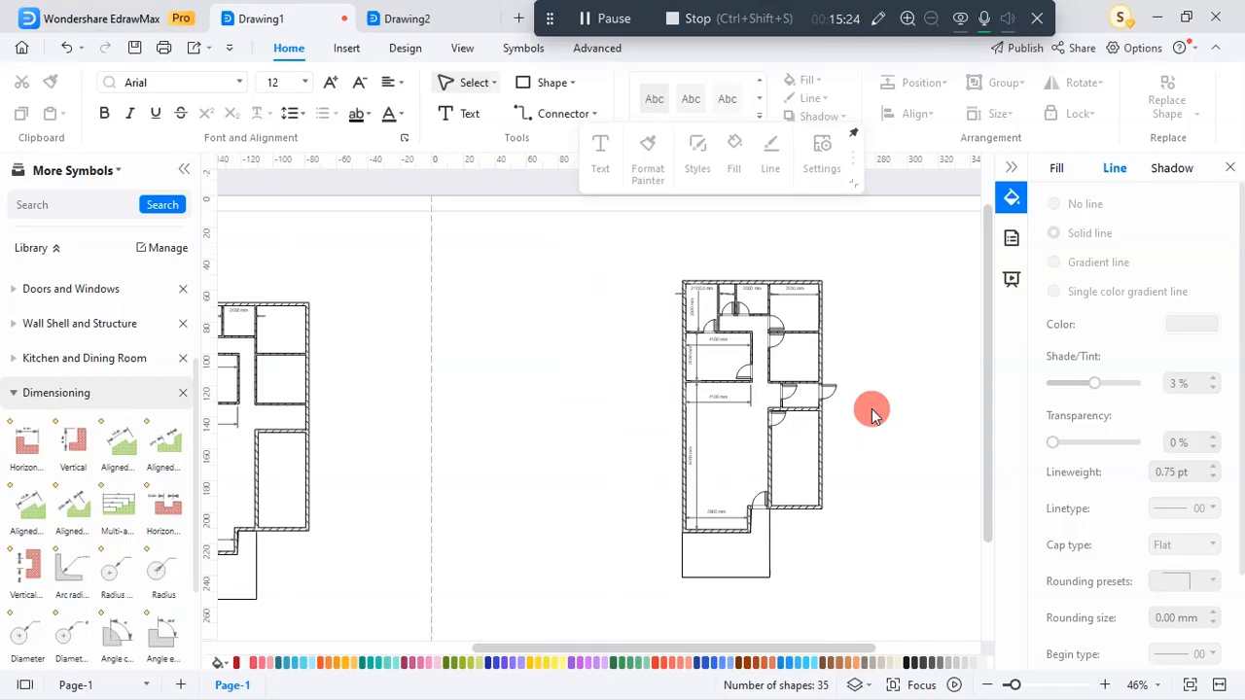
Place the three-line opening symbol from the Doors and Windows library in the empty area right of the floor plan
click(13, 392)
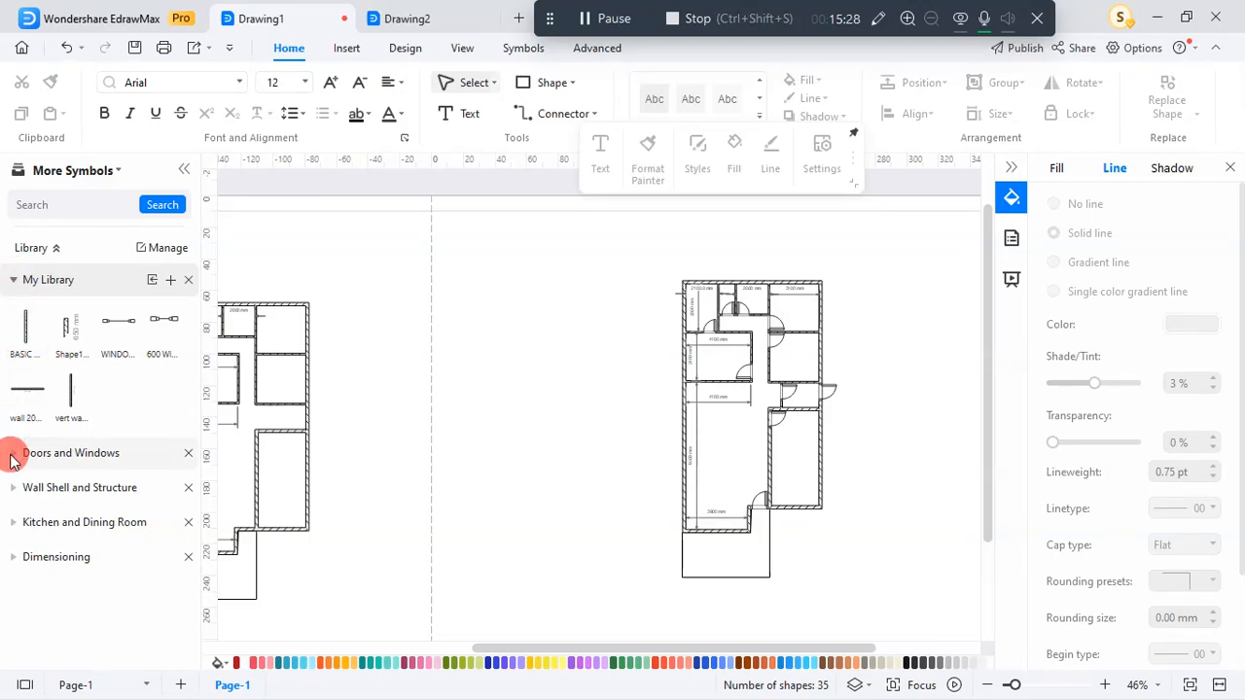
click(22, 453)
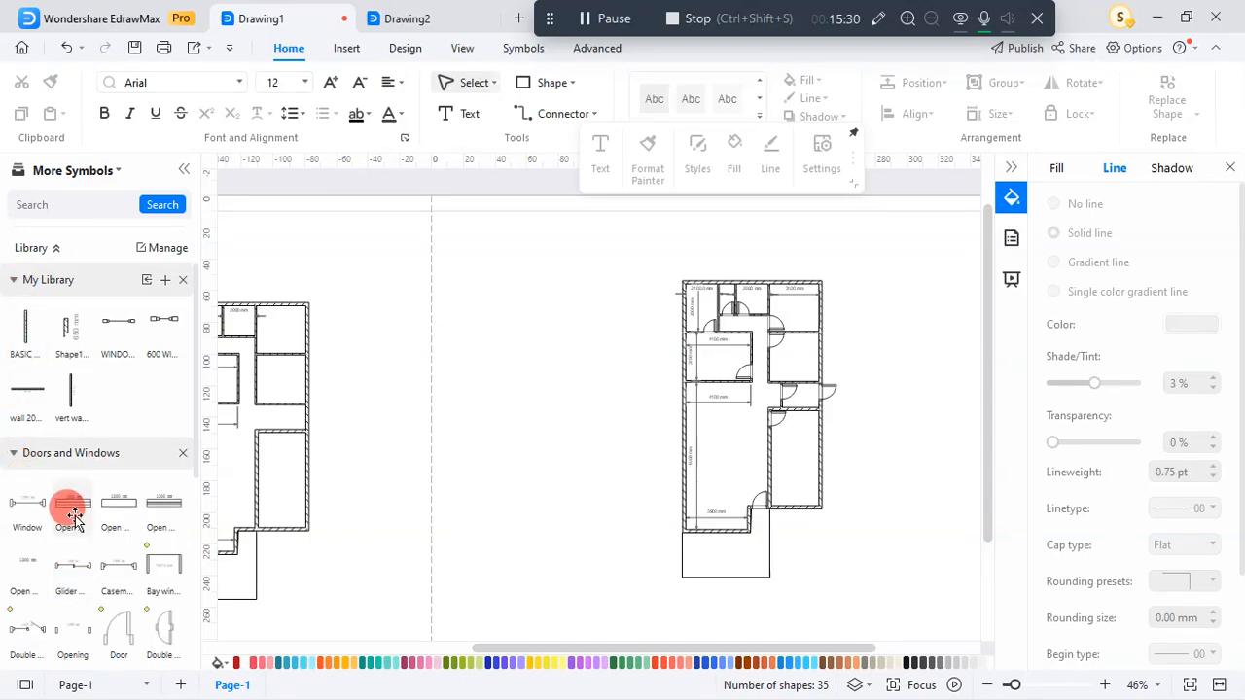
drag(75, 513, 914, 299)
scroll(938, 304, up, 8)
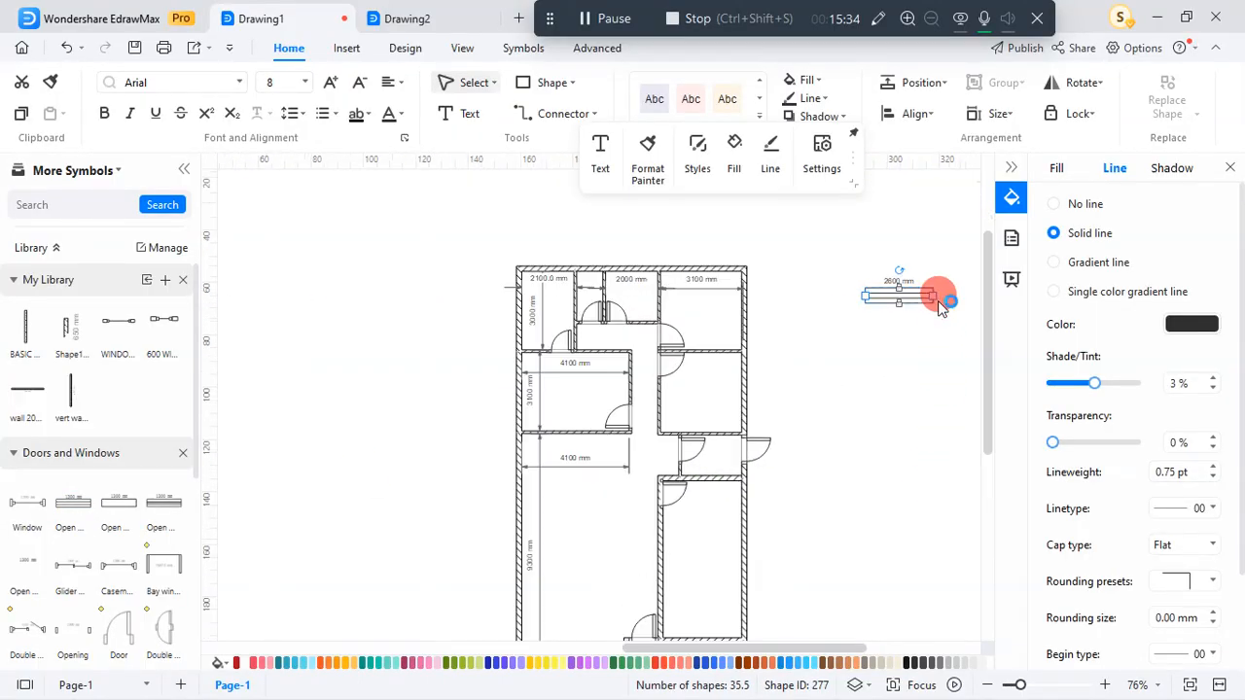
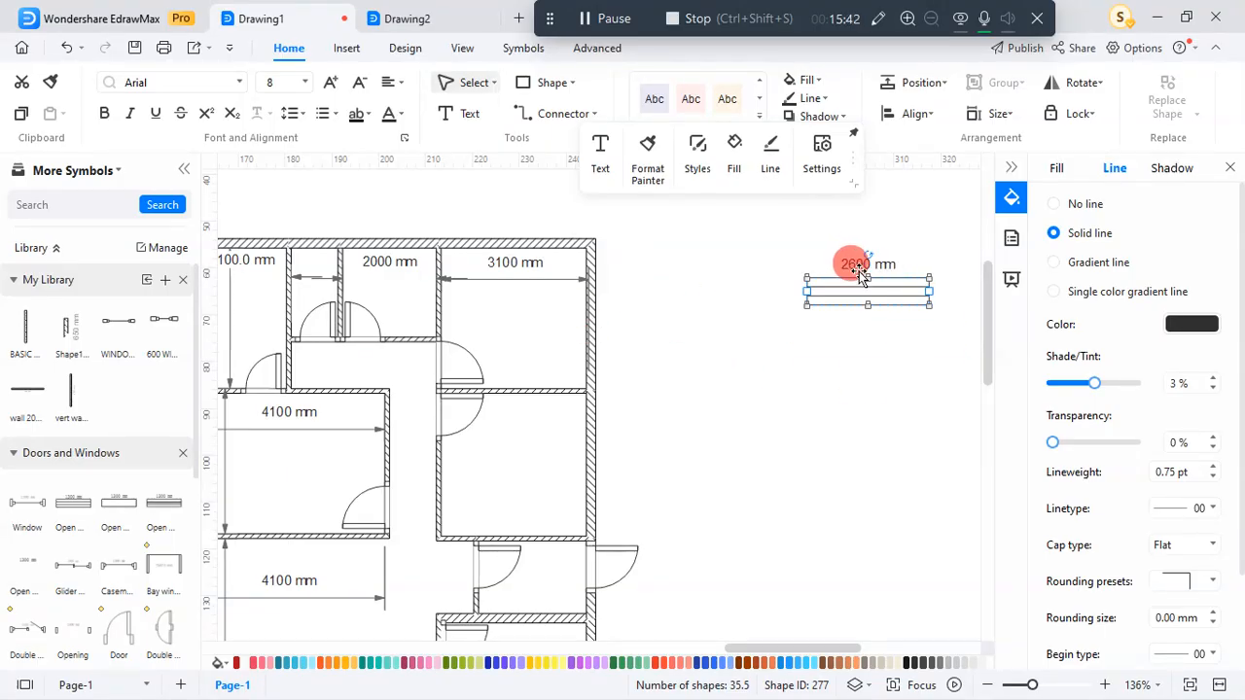
Set the width of the three-line opening symbol beside the floor plan to 1500 mm
double_click(859, 271)
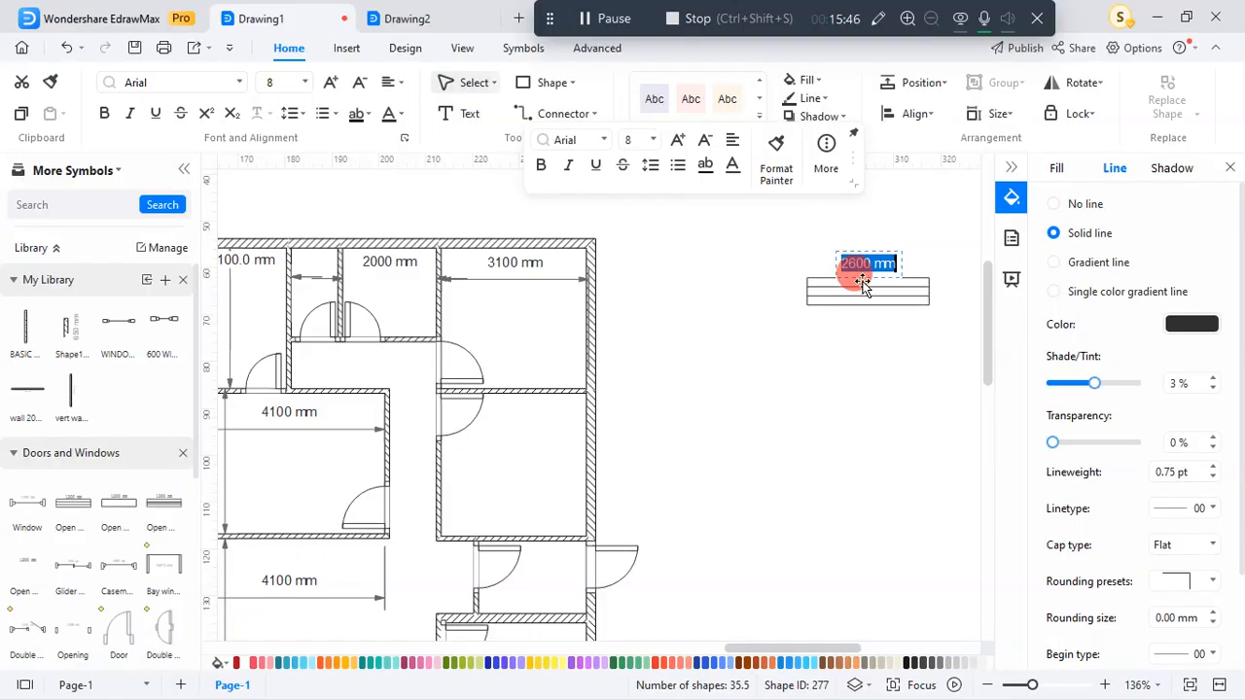
text(1200)
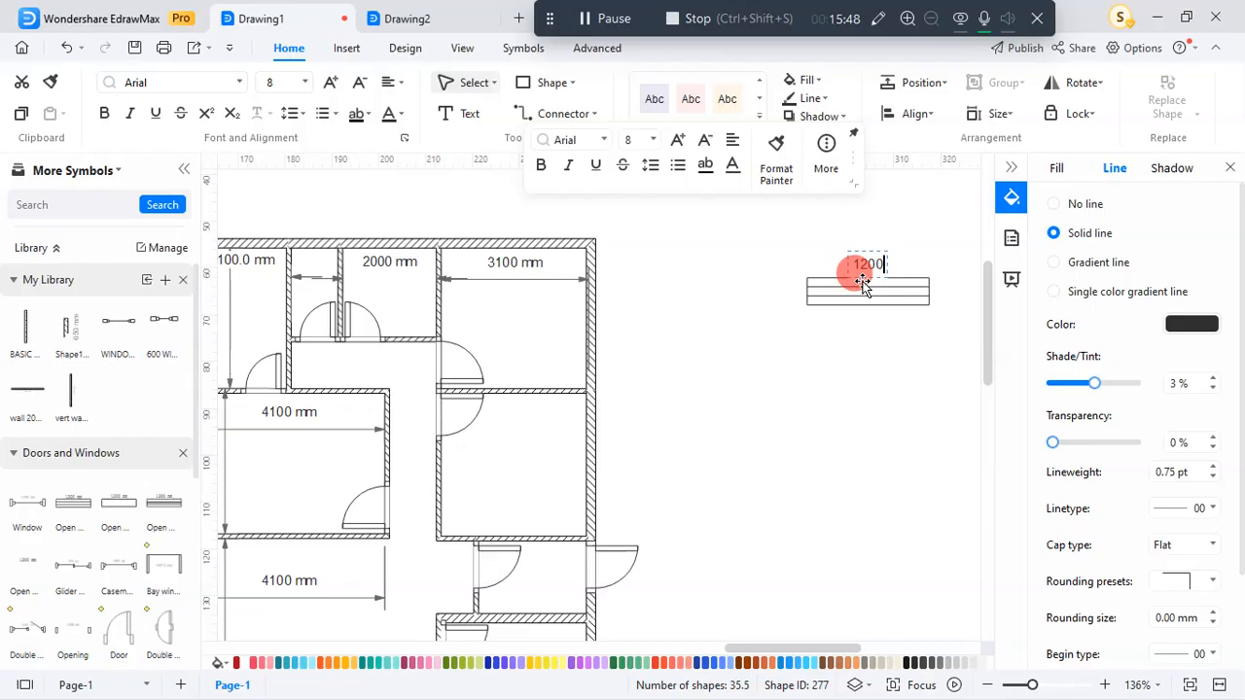
key(ctrl+a)
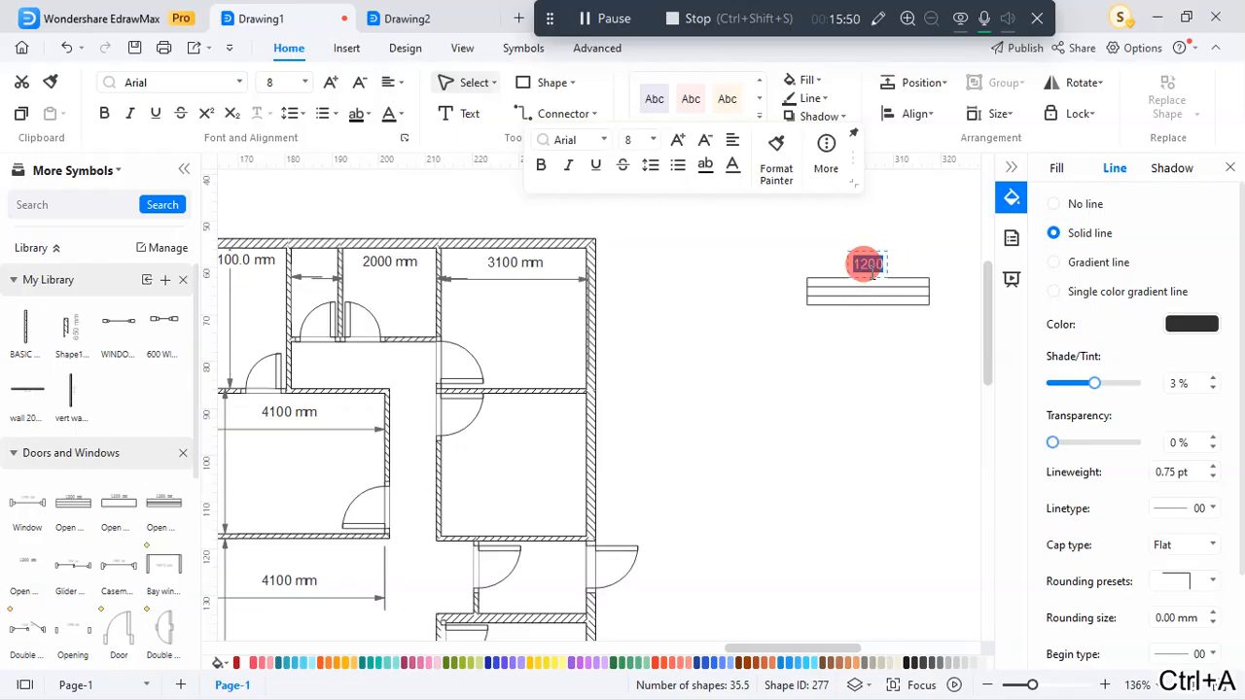
click(872, 367)
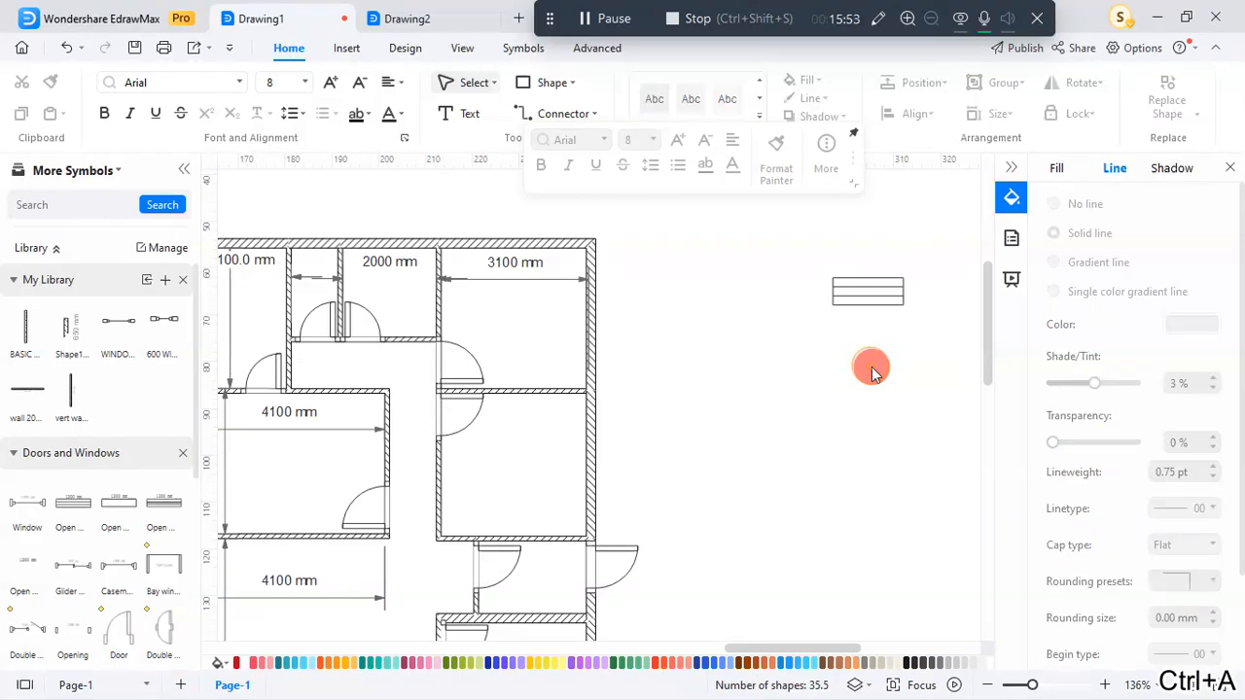
Copy the 1500 mm opening symbol just below the original and rotate the copy a quarter turn counterclockwise to make it vertical
click(853, 293)
drag(868, 290, 829, 393)
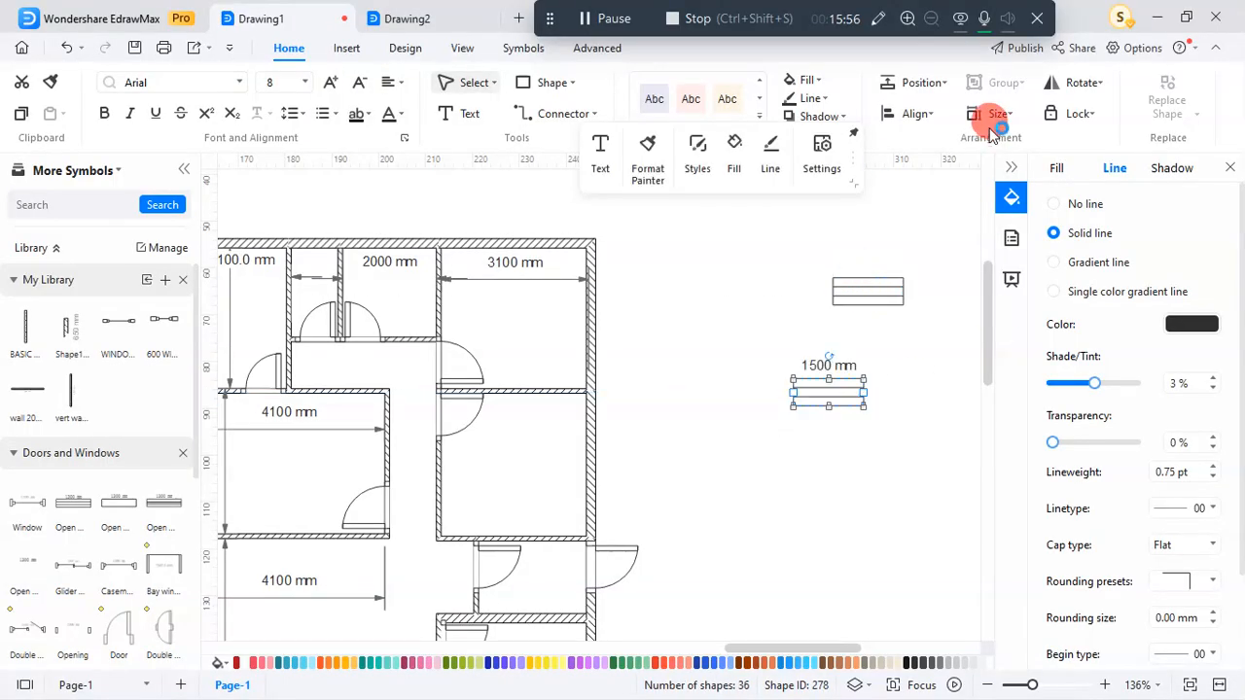
click(1080, 86)
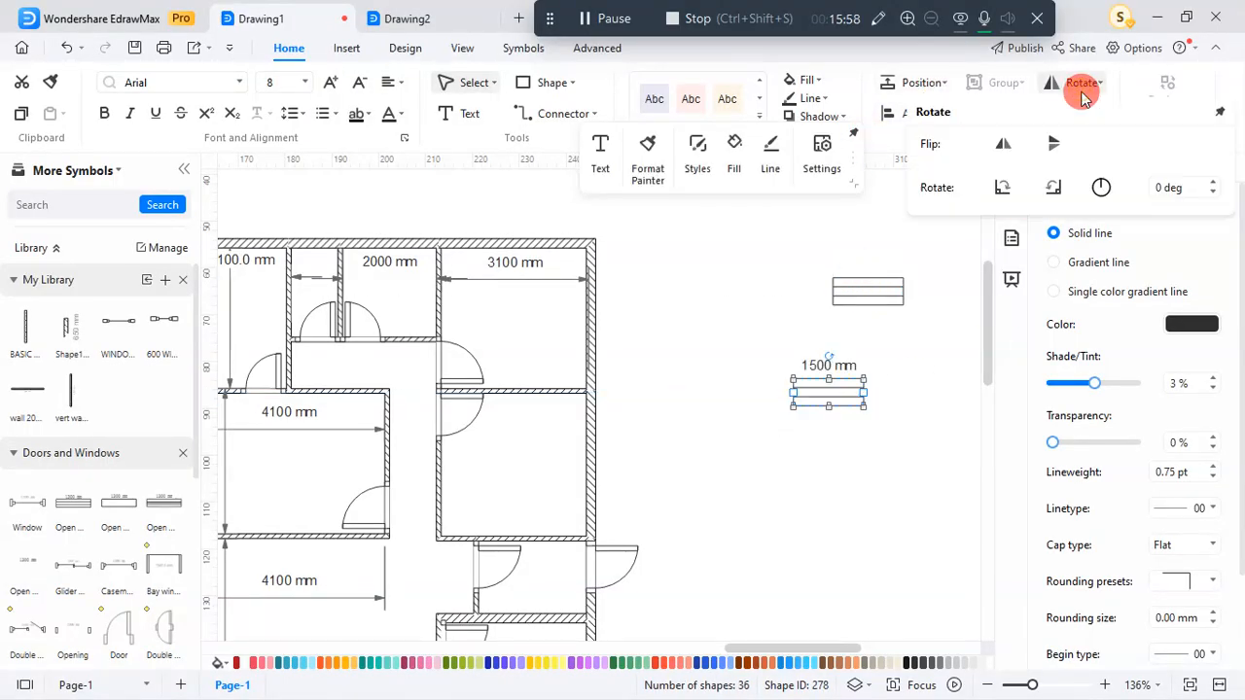
click(1051, 188)
click(891, 428)
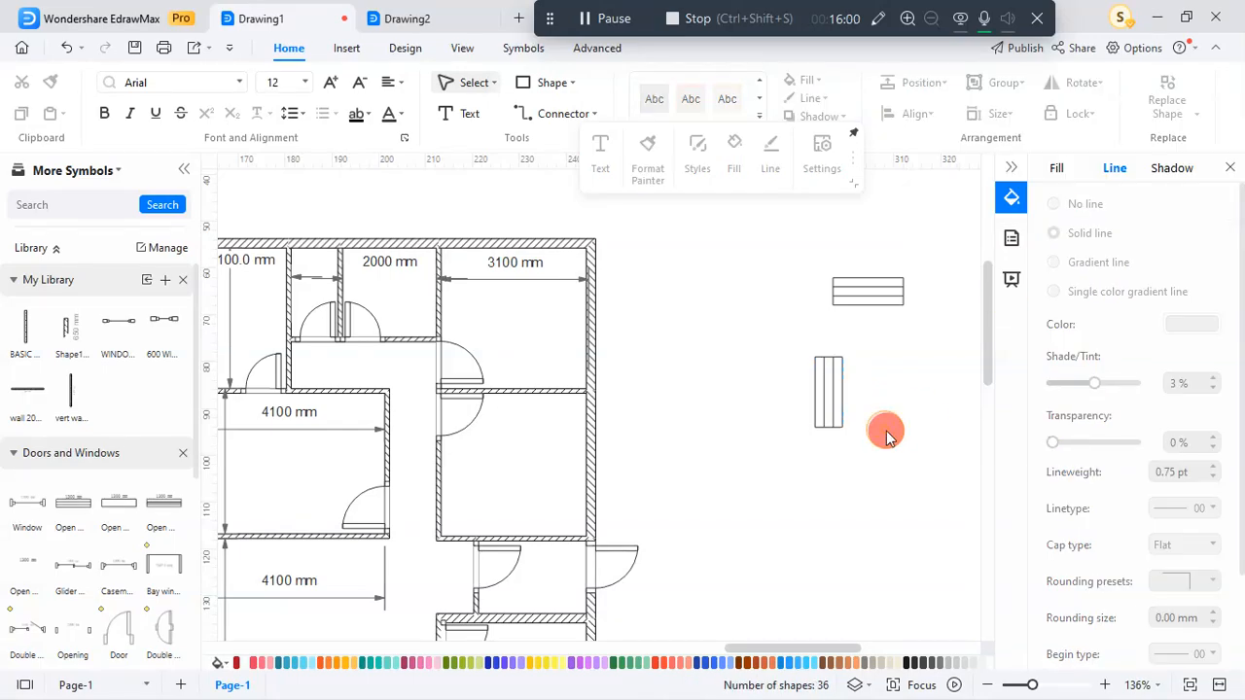
Fit the vertical window into the right outer wall of the 3100 mm wide room and copy it into the same wall for the room below
drag(826, 380, 592, 302)
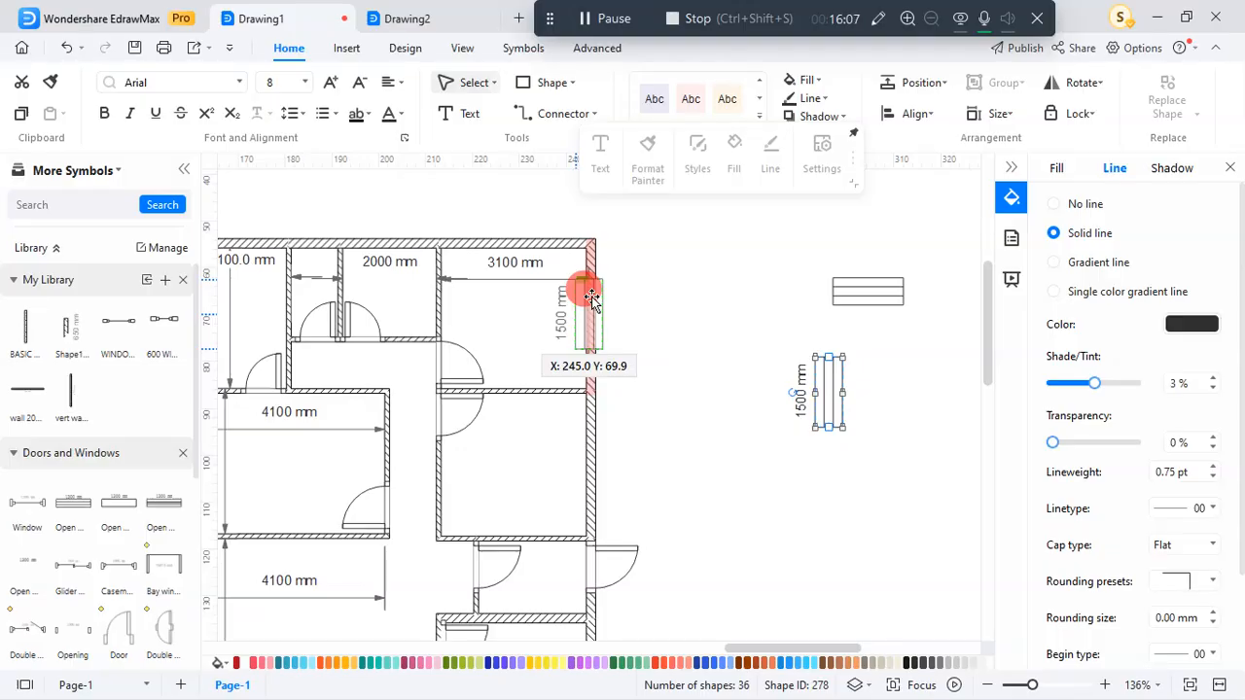
drag(591, 301, 619, 335)
click(674, 372)
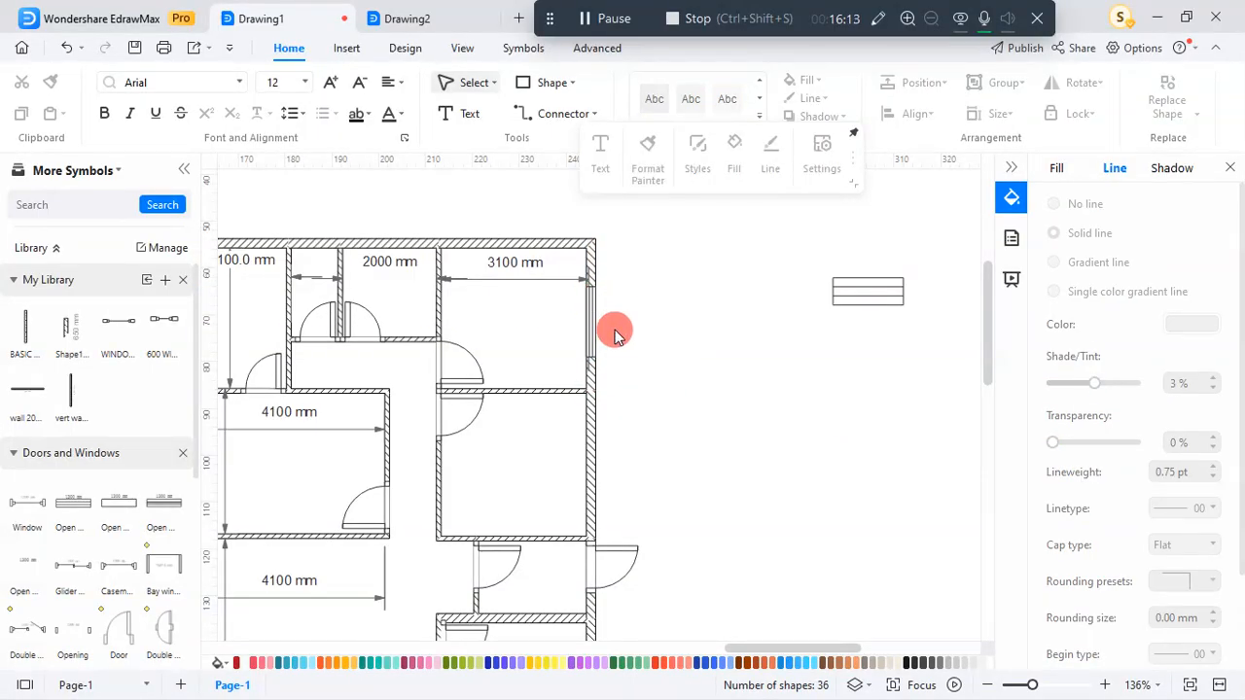
scroll(671, 327, down, 1)
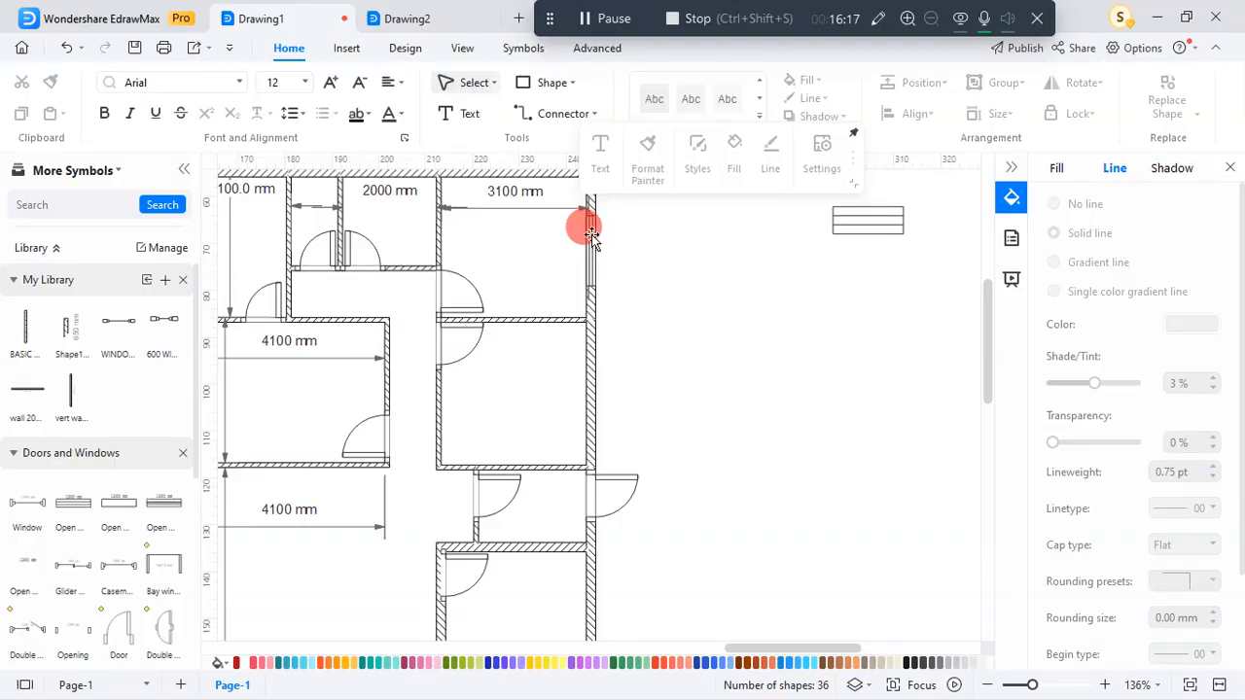
drag(587, 230, 590, 383)
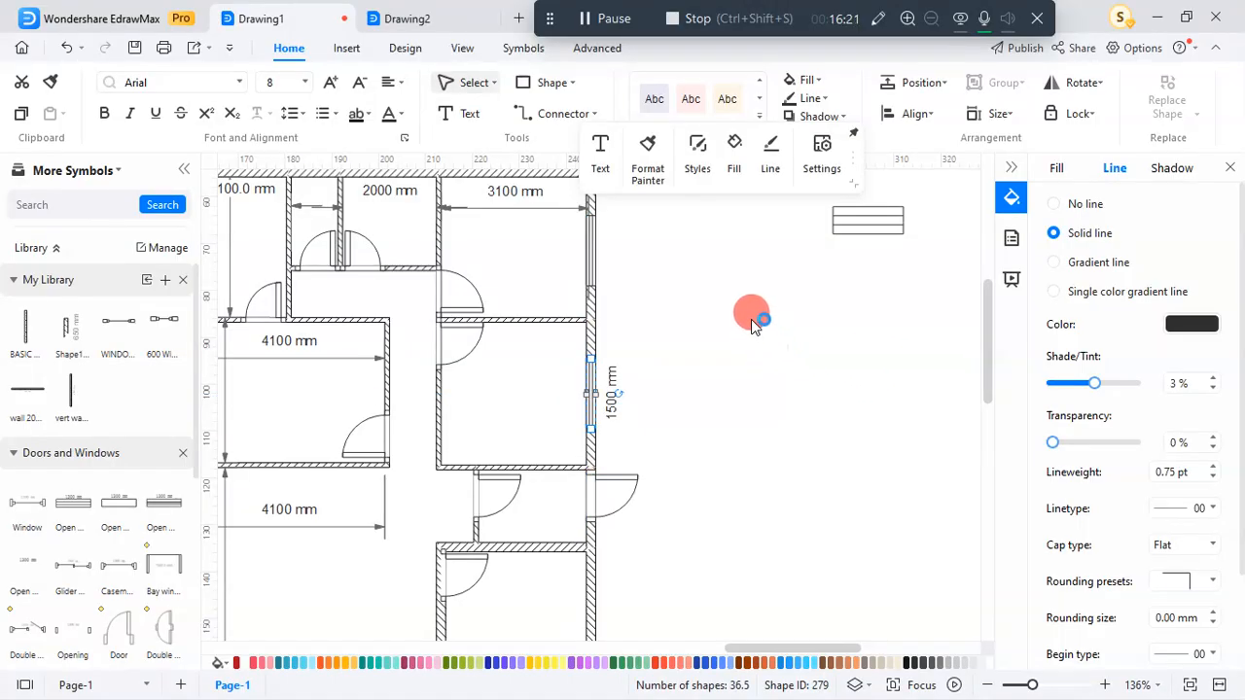
Copy the 1500 mm window to the left outer wall of the 9300 mm long room and seat it inside the wall
scroll(751, 319, down, 1)
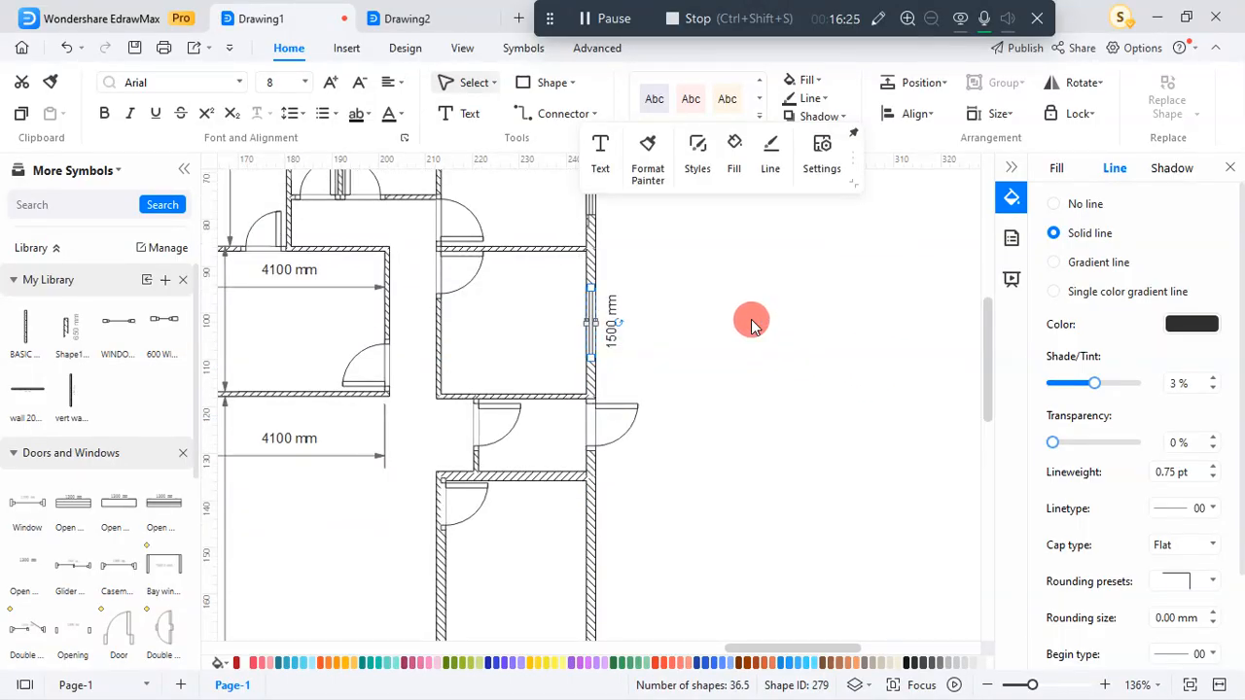
scroll(751, 319, down, 8)
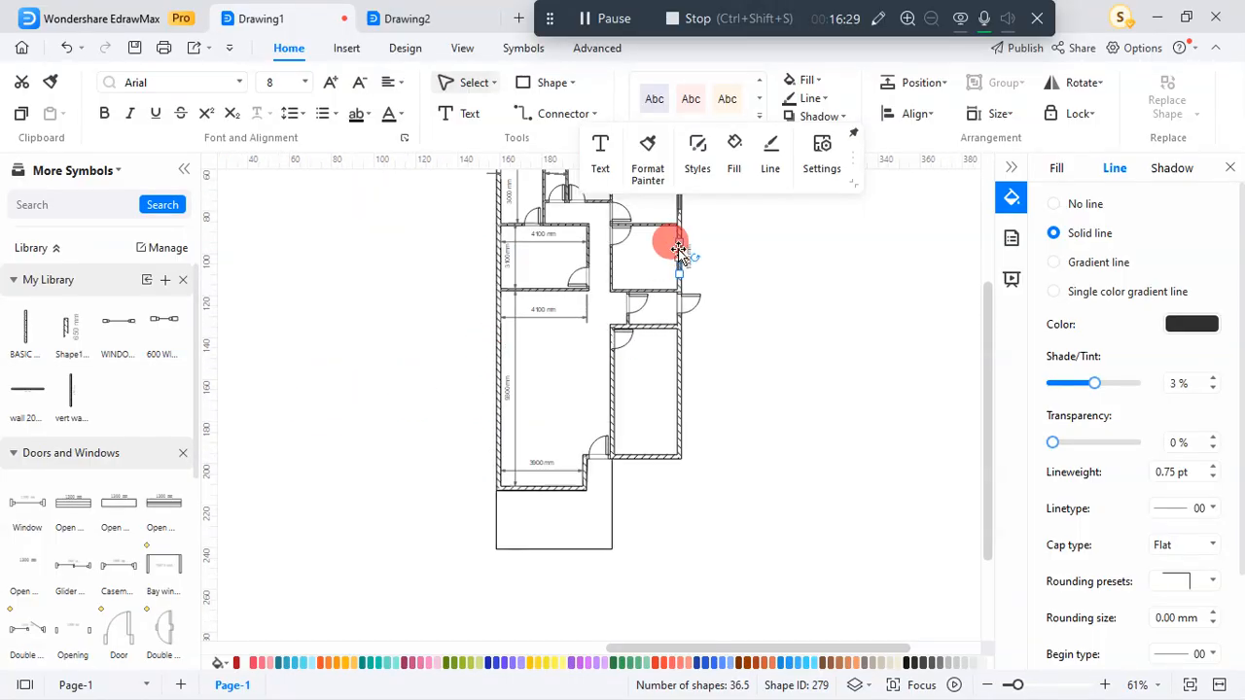
drag(678, 250, 502, 365)
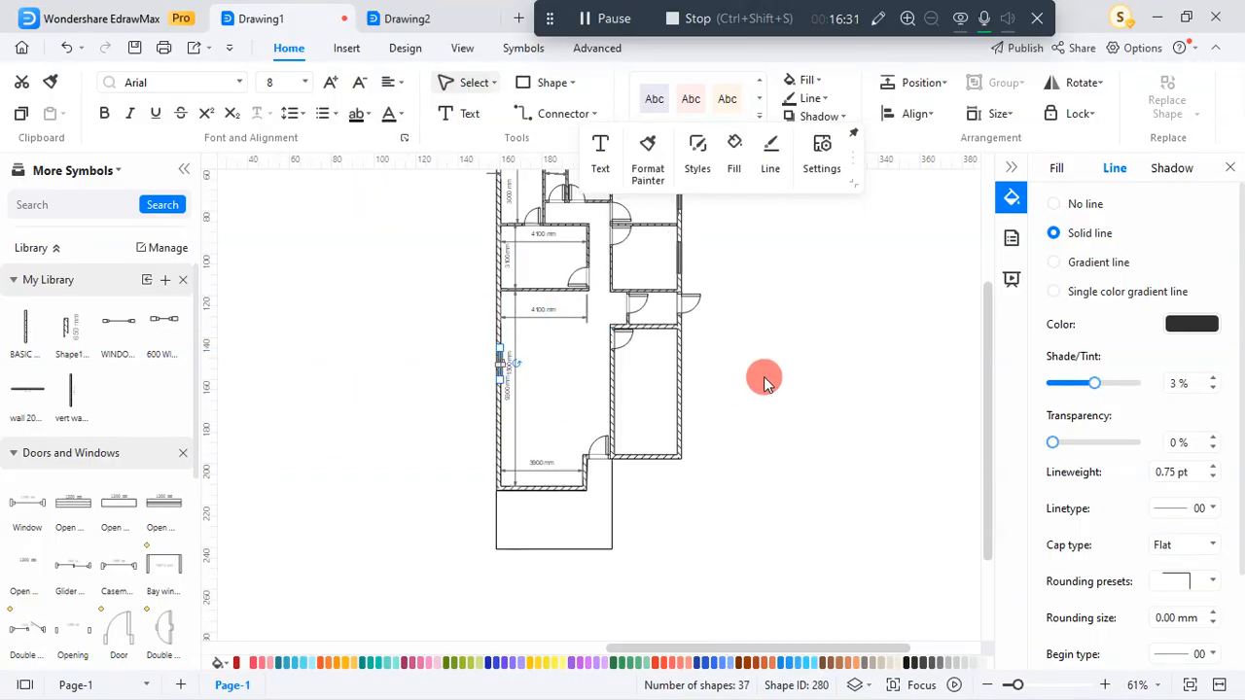
click(770, 370)
scroll(500, 386, up, 5)
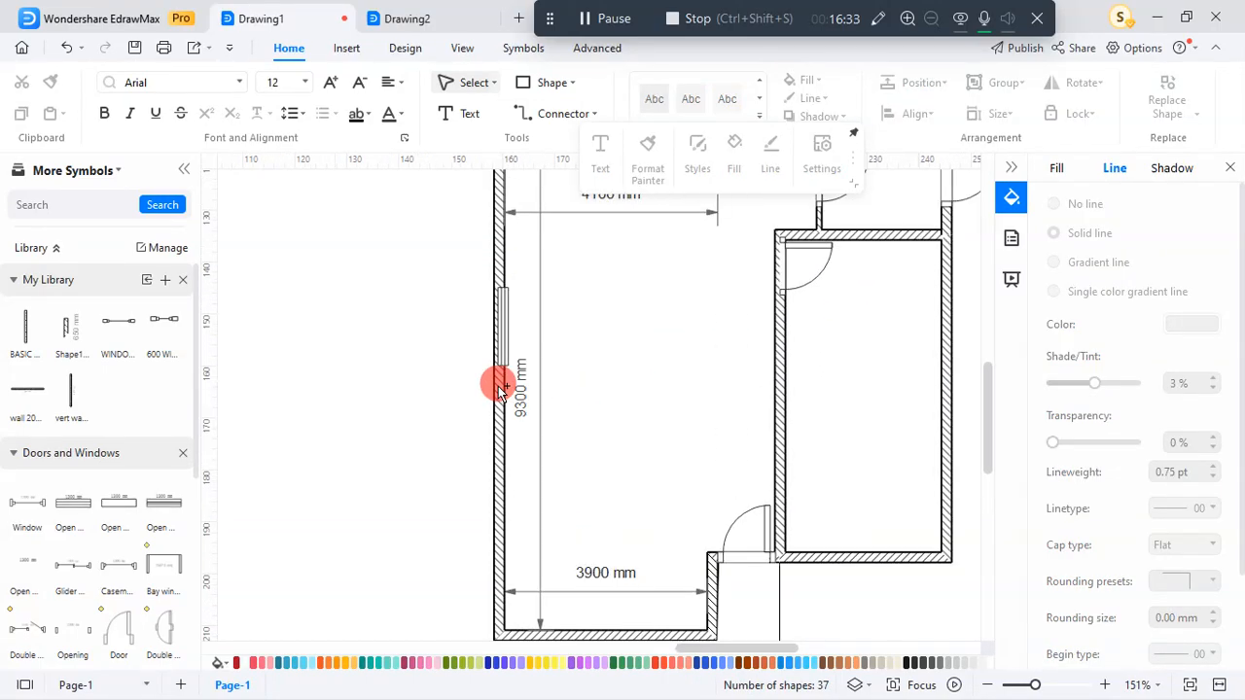
scroll(501, 321, up, 2)
mouse_move(494, 301)
mouse_down()
mouse_move(515, 305)
mouse_move(499, 311)
mouse_up()
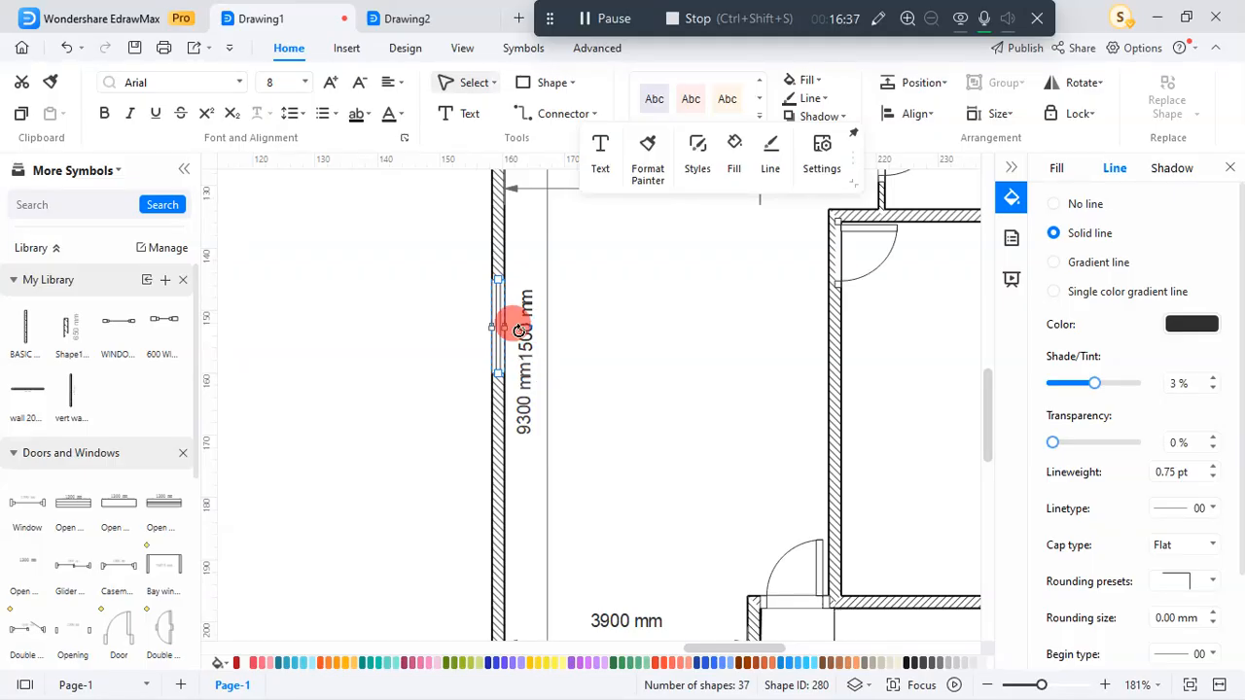
click(435, 382)
Set the width of the window in the 9300 mm long room's left wall to 2100 mm
click(496, 329)
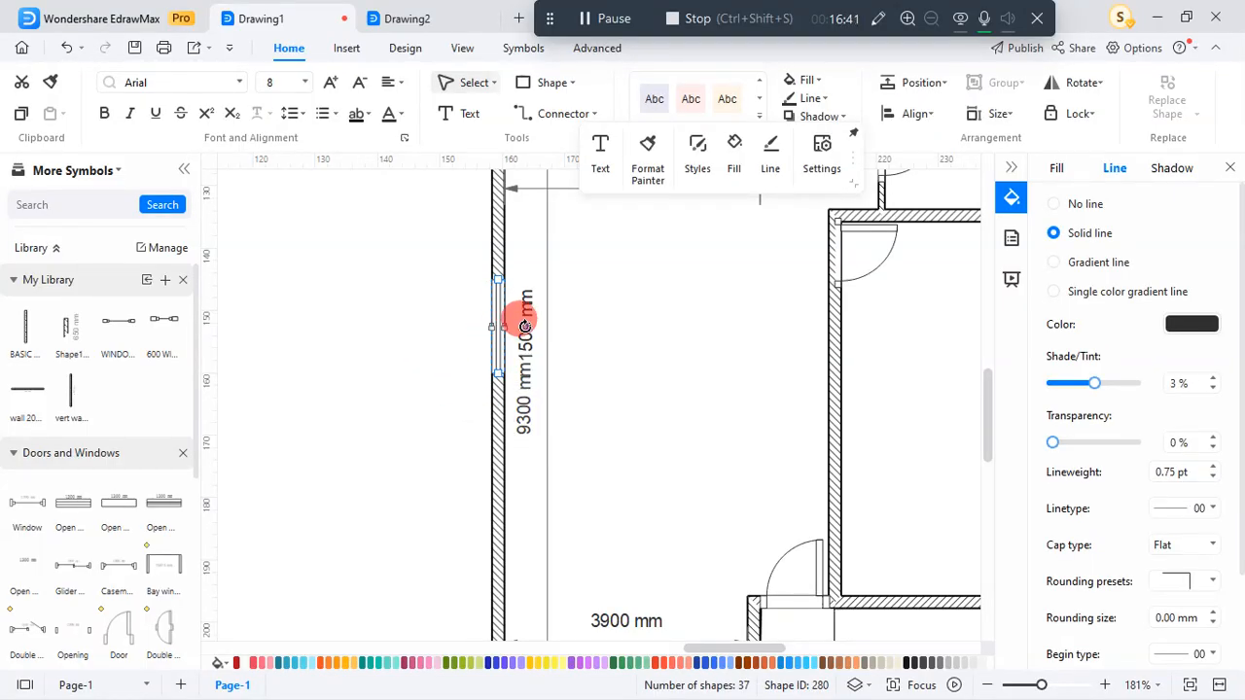
double_click(497, 324)
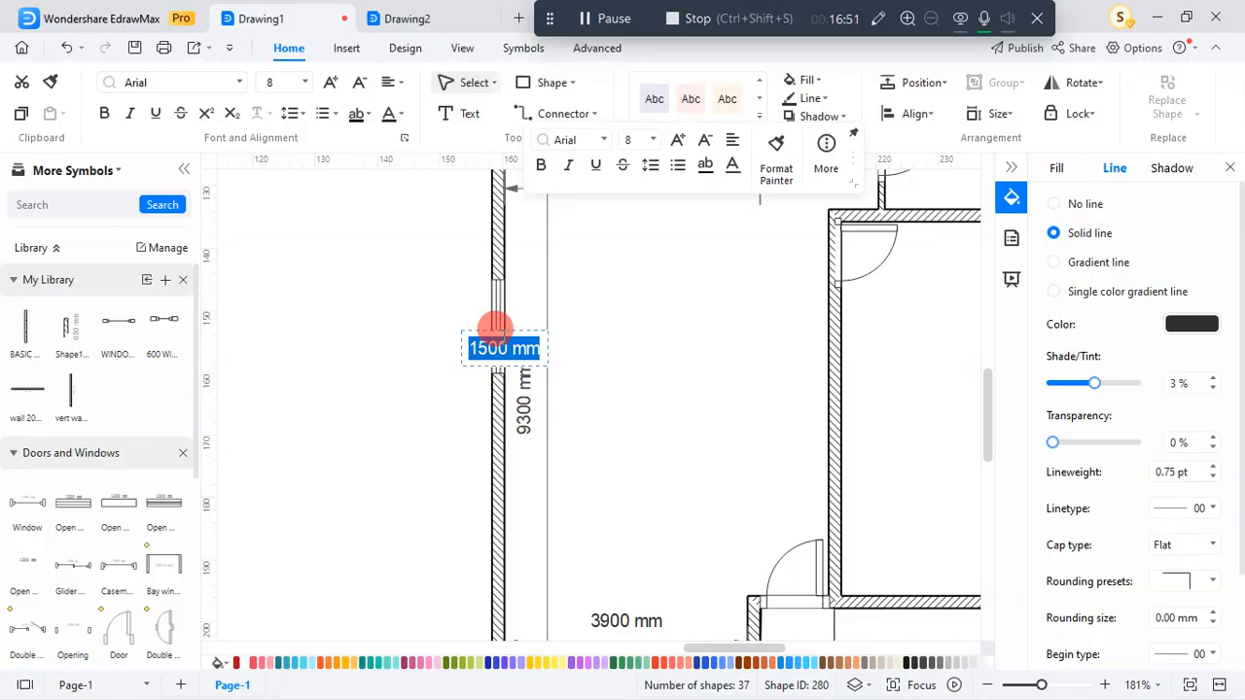
text(2)
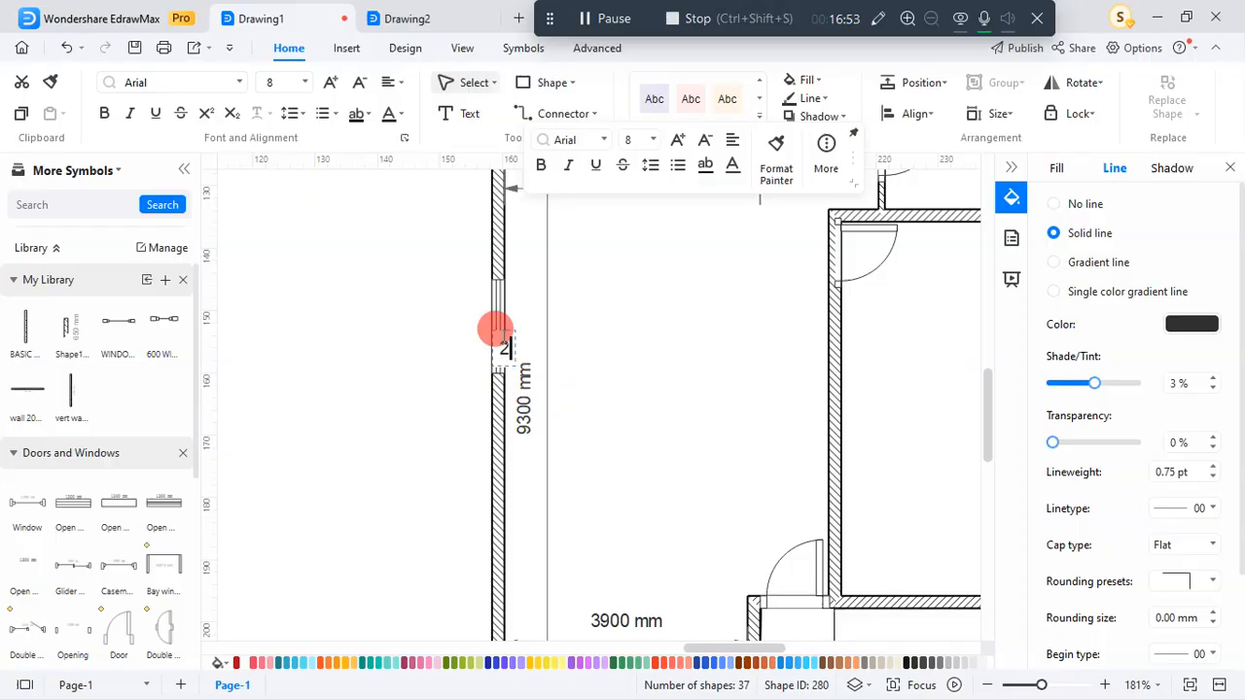
text(100)
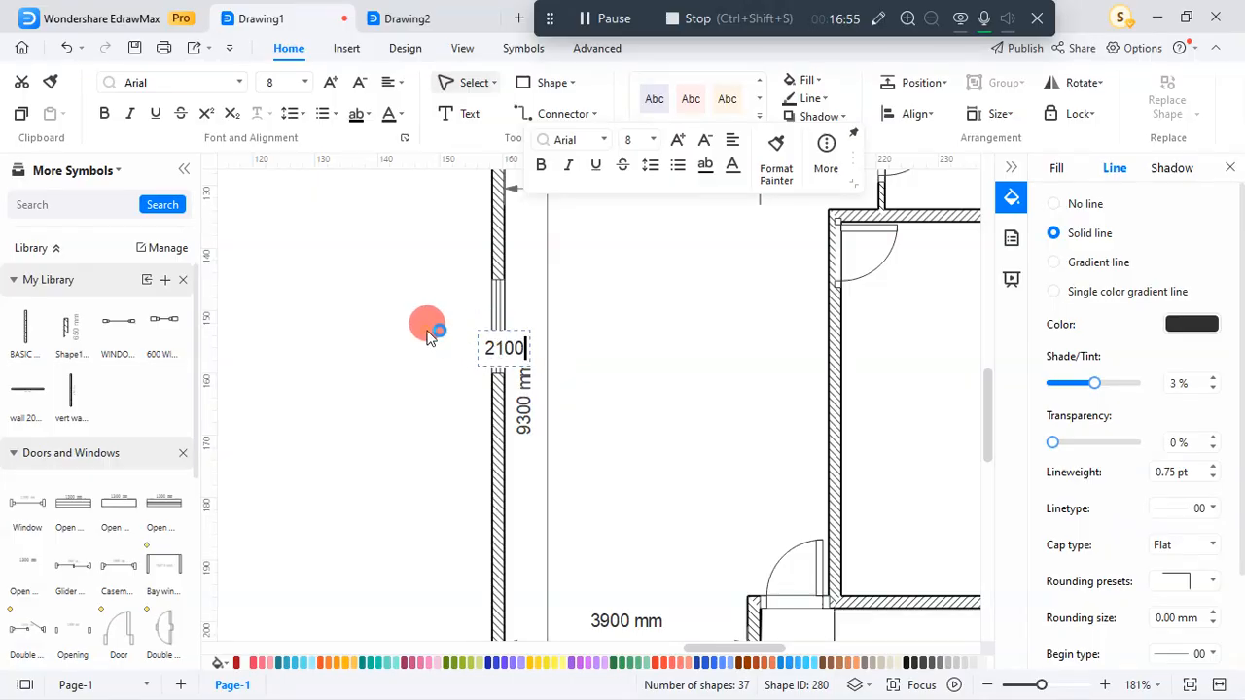
click(426, 326)
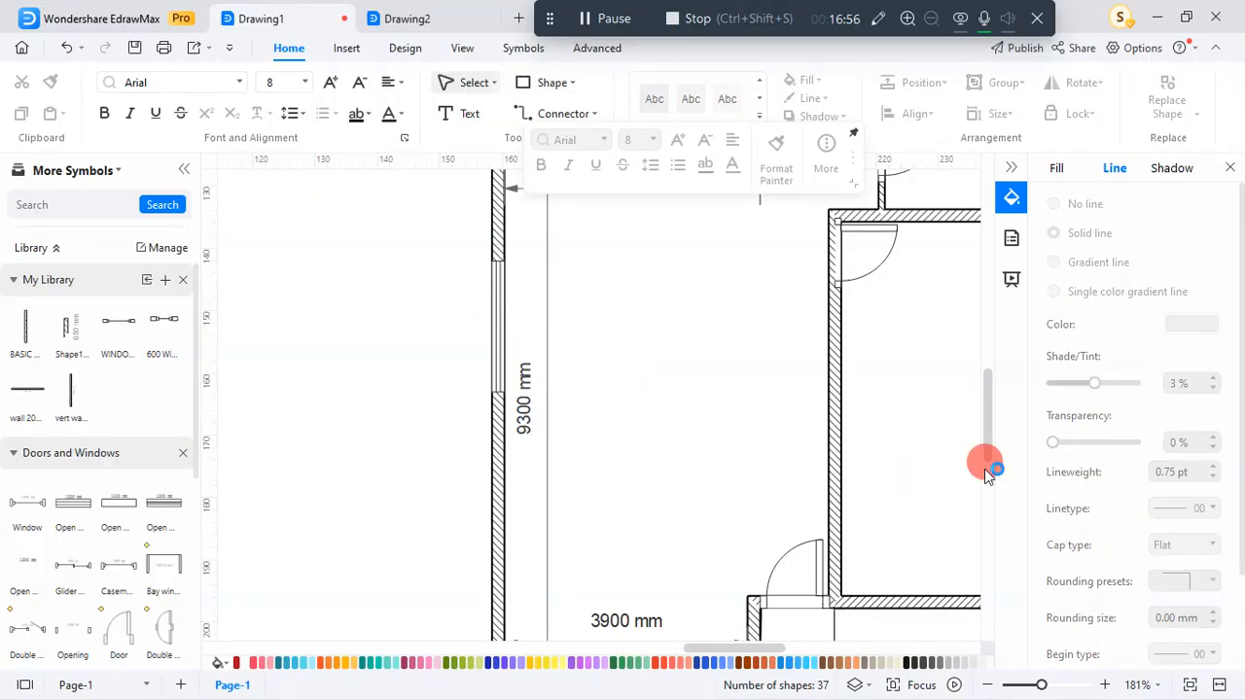
Copy the 2100 mm window further down the same left outer wall, its lower end level with the front door's wall
scroll(725, 378, down, 5)
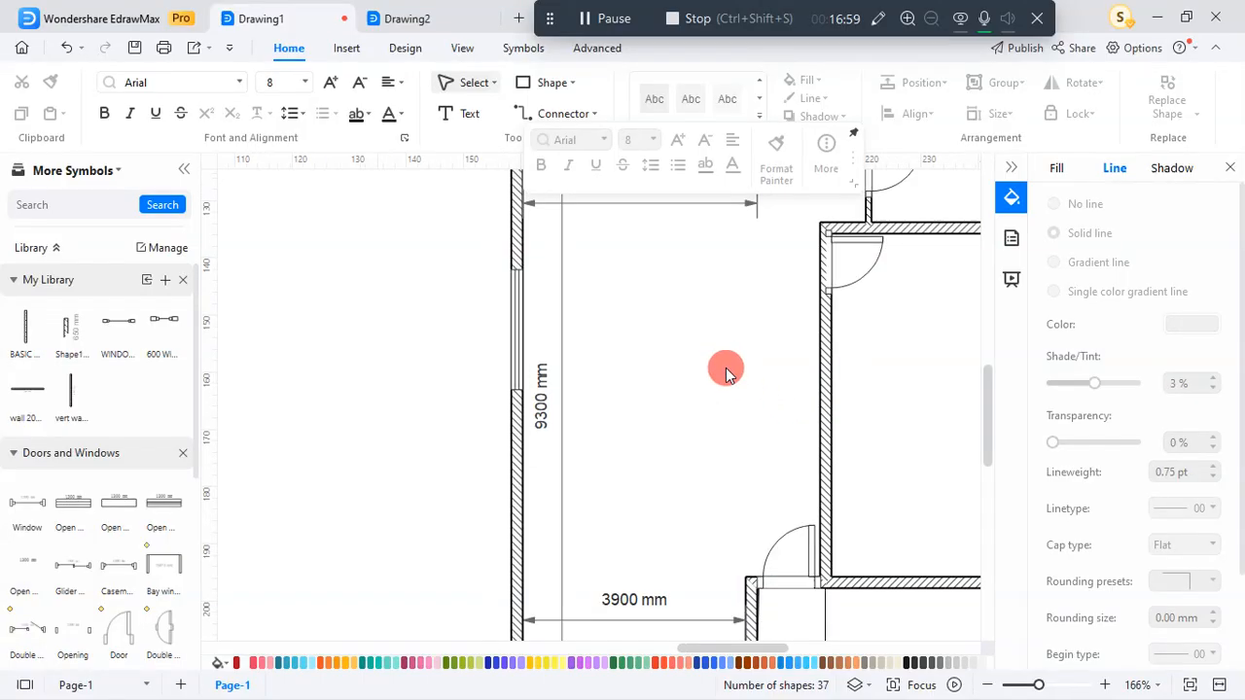
scroll(601, 481, up, 4)
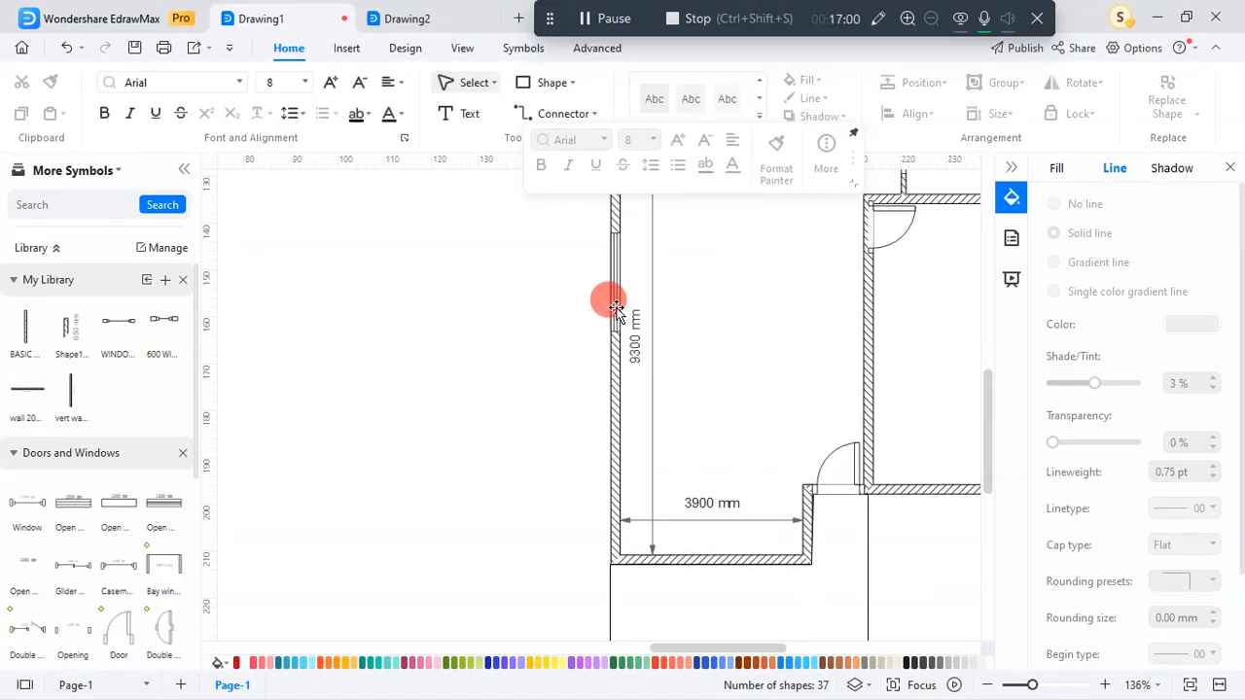
click(611, 278)
drag(611, 276, 611, 435)
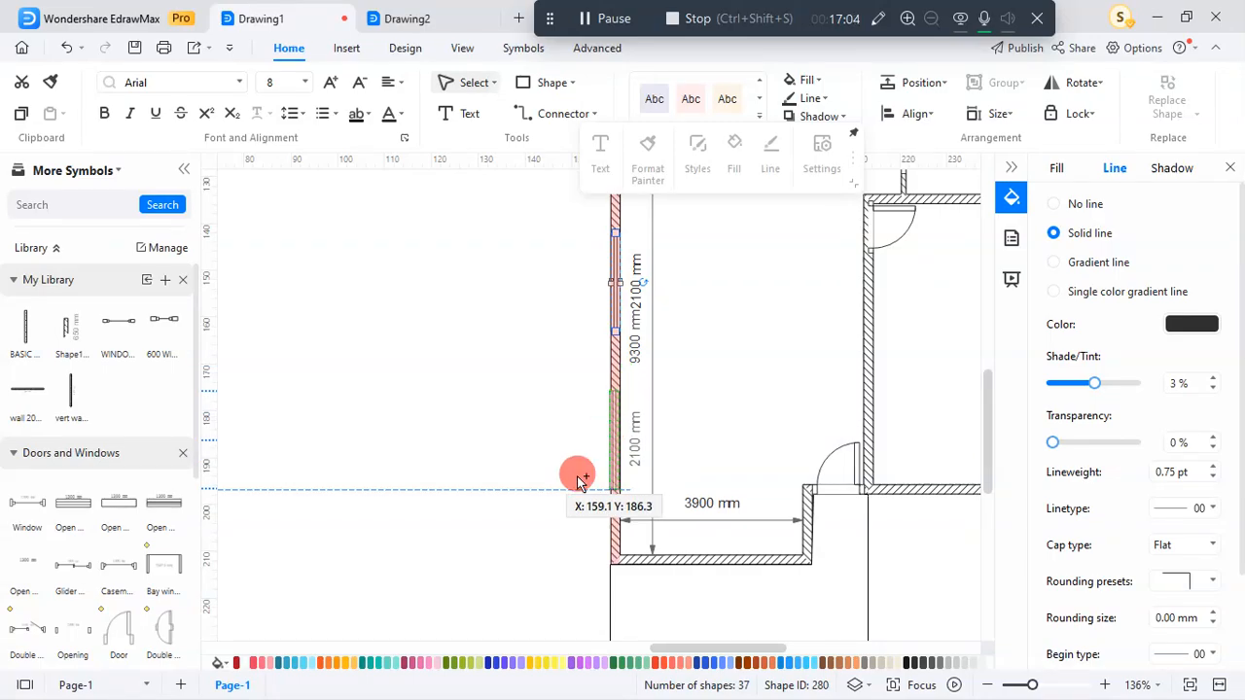
click(502, 479)
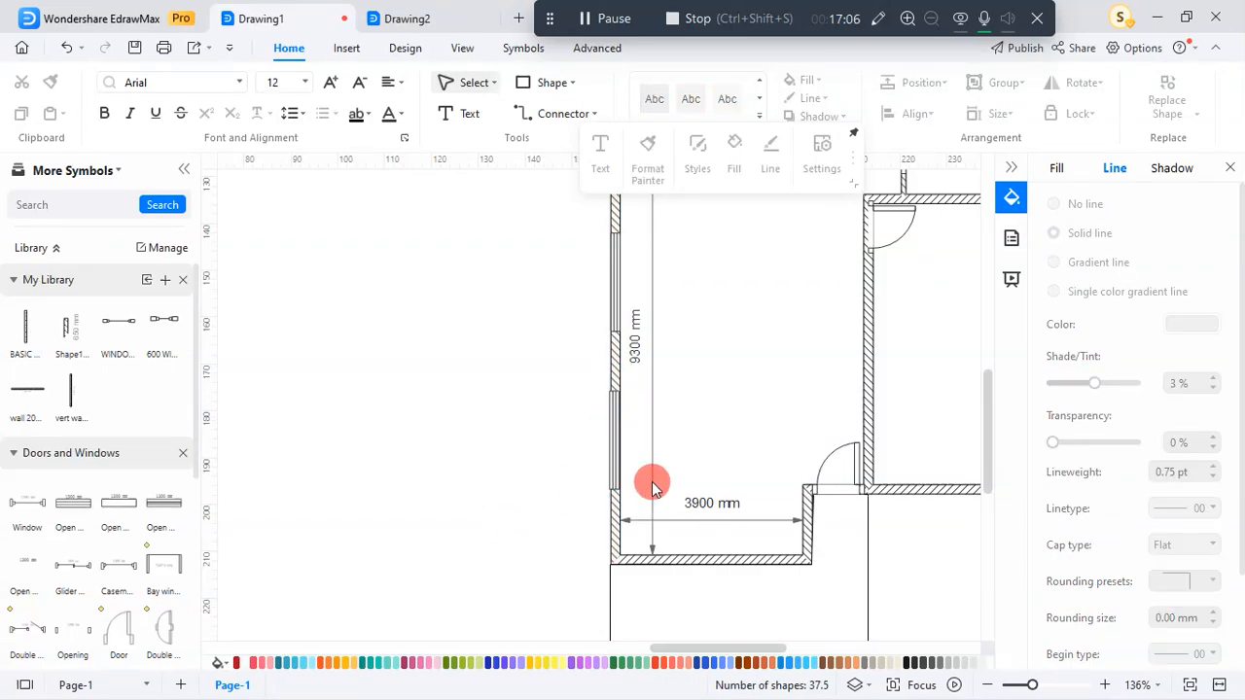
Place an Overhead Door symbol from the Doors and Windows library in the empty area right of the plan's lower part
scroll(605, 469, down, 4)
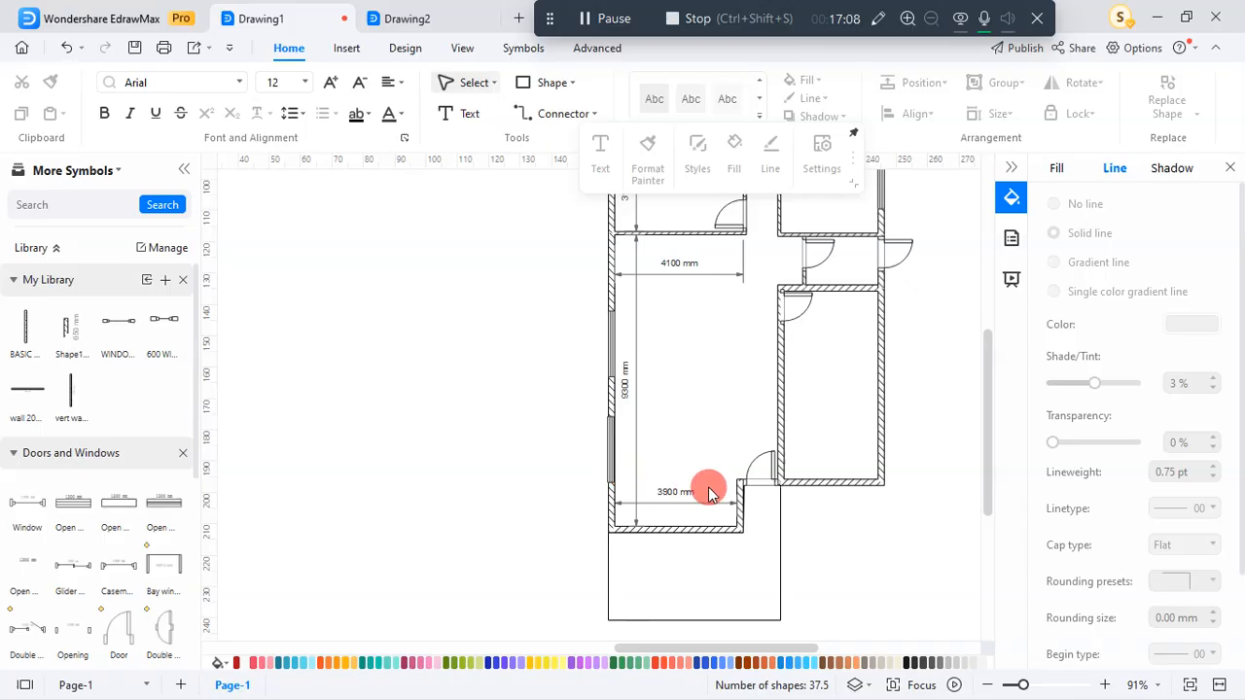
scroll(708, 487, up, 3)
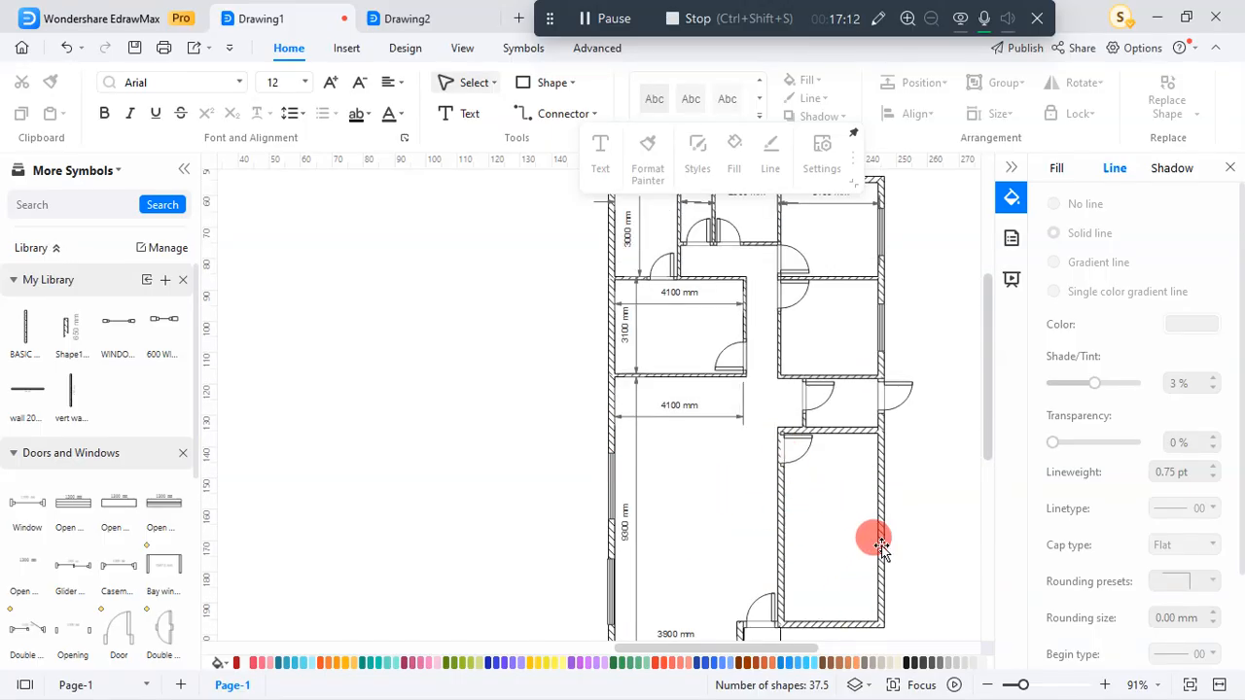
scroll(796, 403, down, 3)
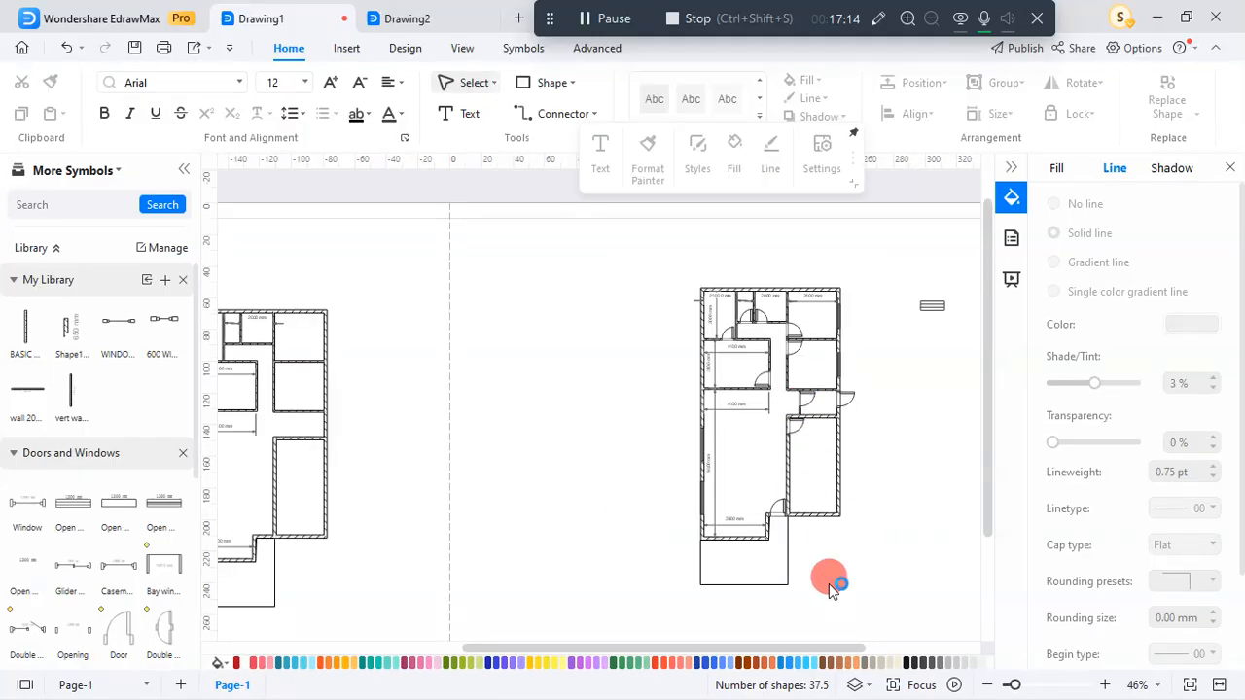
scroll(161, 535, down, 1)
scroll(167, 516, down, 3)
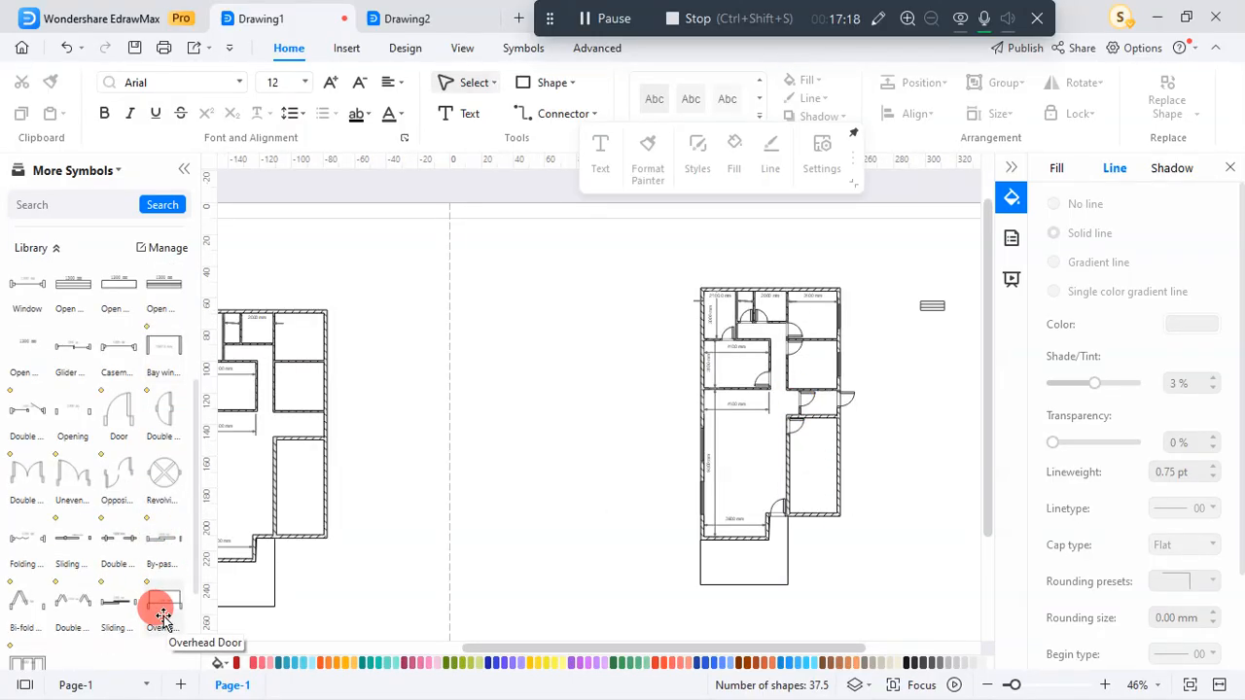
drag(163, 615, 889, 498)
Fit the overhead door into the bottom wall of the long lower-right room, opening outward, and nudge it leftward along the wall
ctrl+scroll(888, 516, up, 5)
ctrl+scroll(885, 518, up, 2)
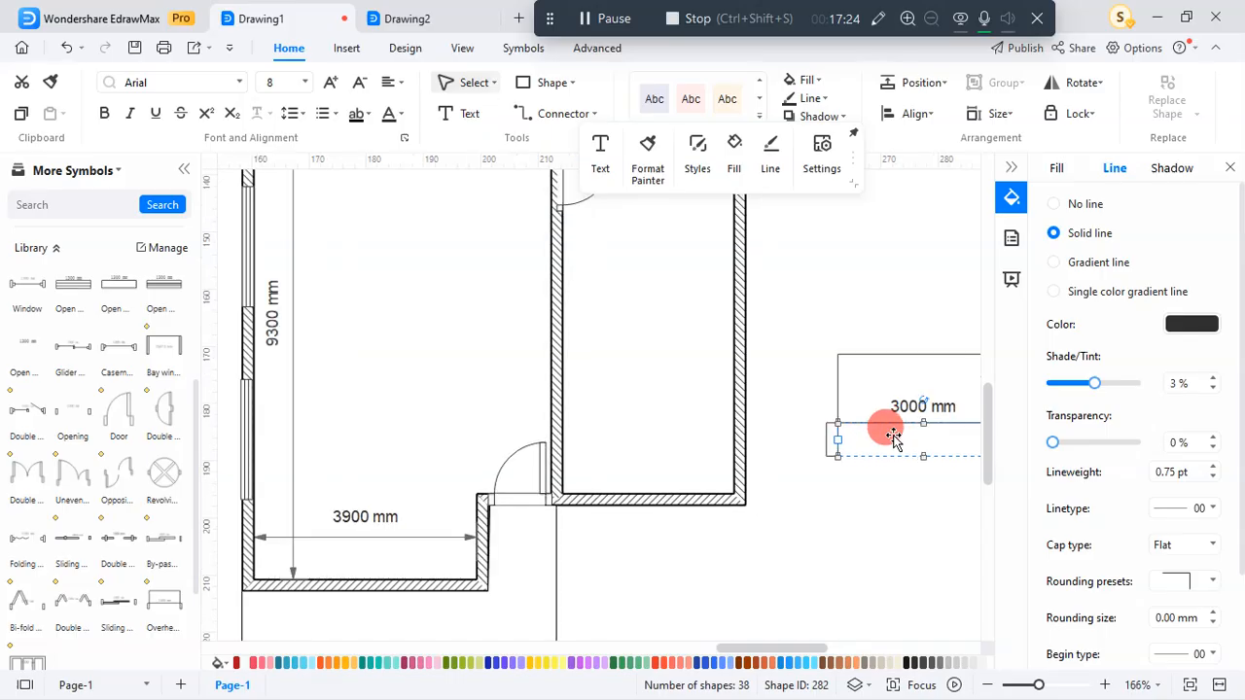
drag(881, 428, 644, 496)
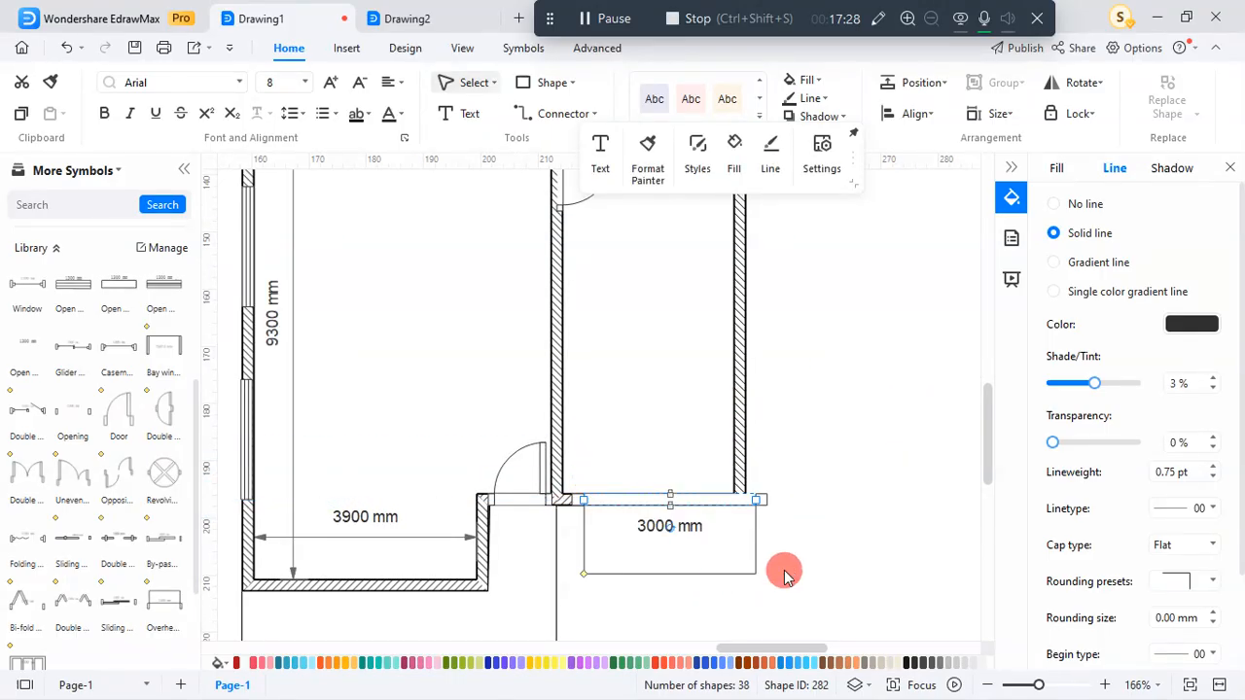
key(Left)
key(Left)
key(Left)
key(Left)
key(Left)
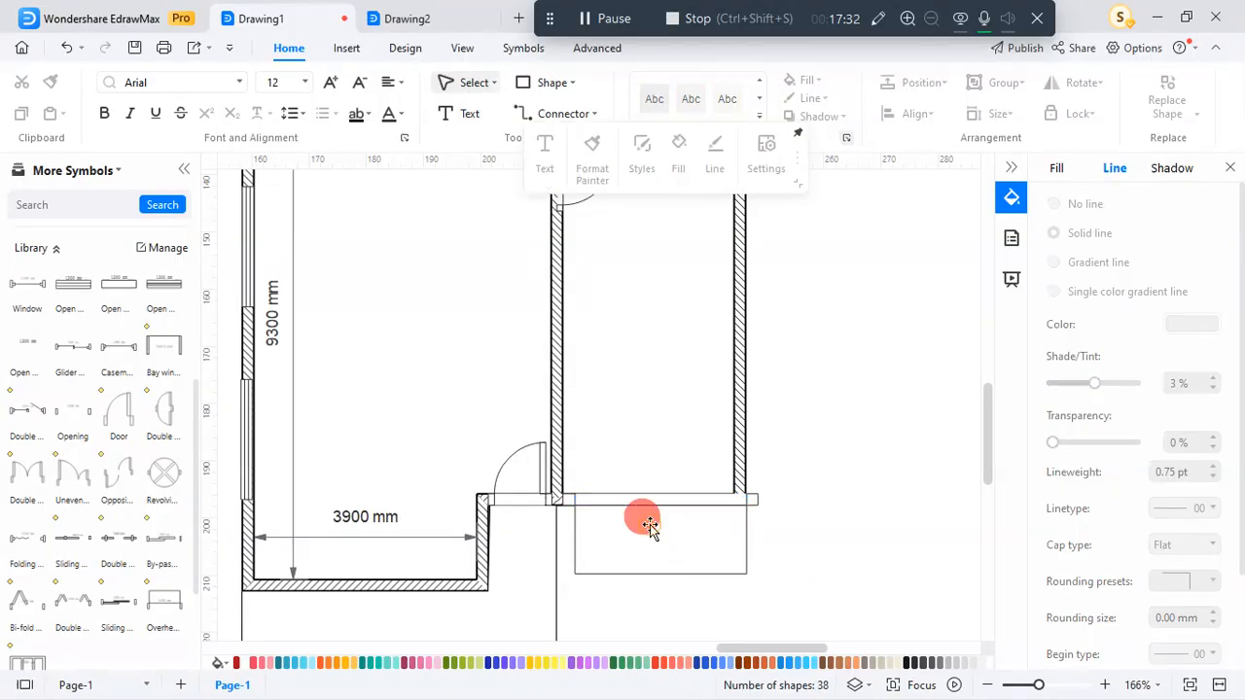
Set the overhead door's width to 2500 mm and select the door again
double_click(649, 527)
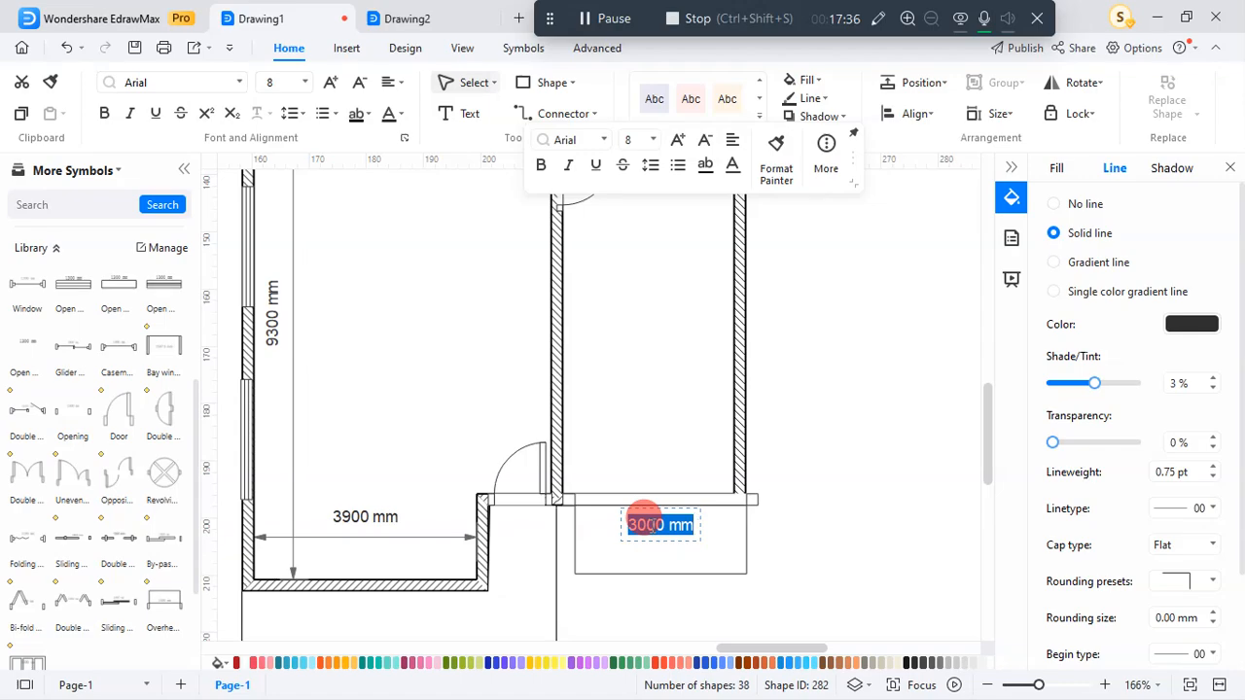
text(2)
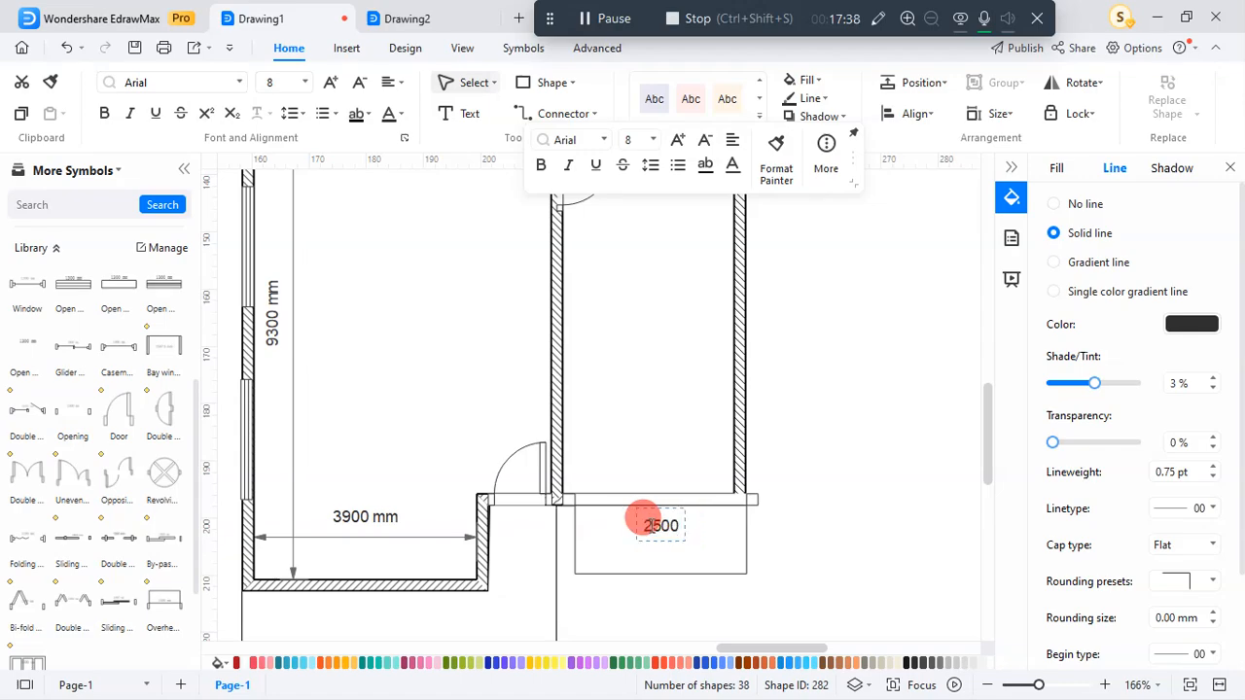
text(500)
click(862, 467)
click(686, 514)
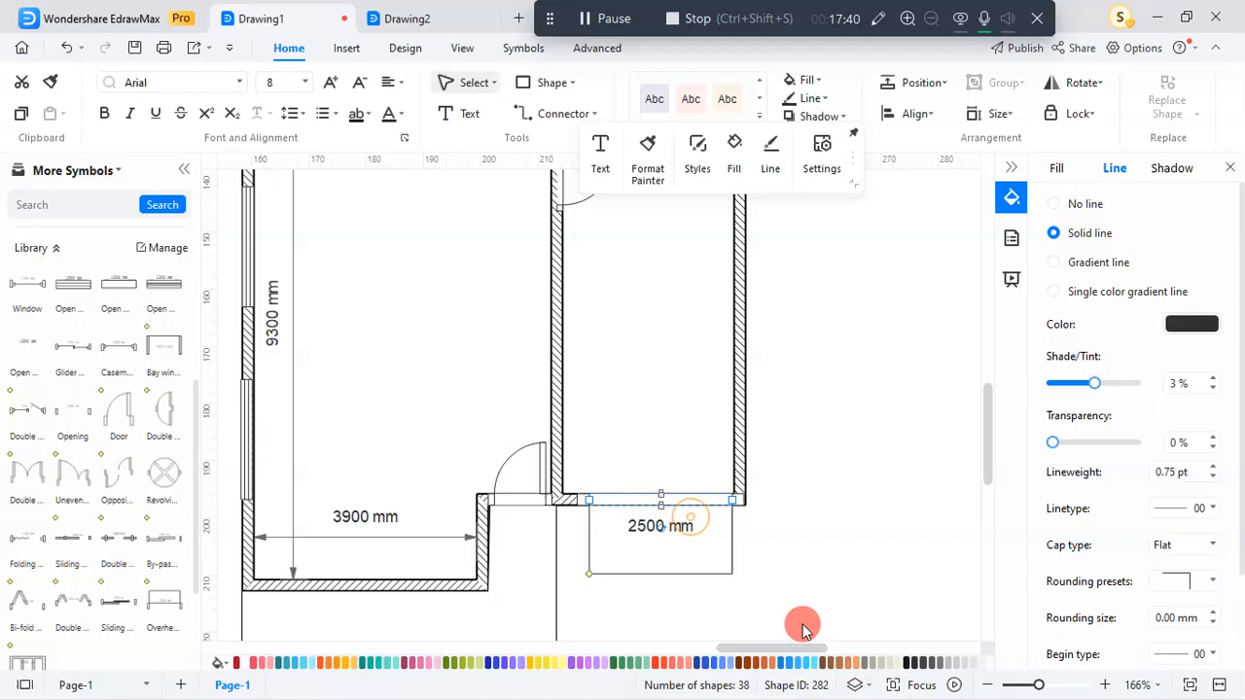
Nudge the 2500 mm overhead door left until it is centred in the lower-right room's bottom wall
key(Left)
key(Left)
key(Left)
key(Left)
key(Left)
key(Left)
key(Left)
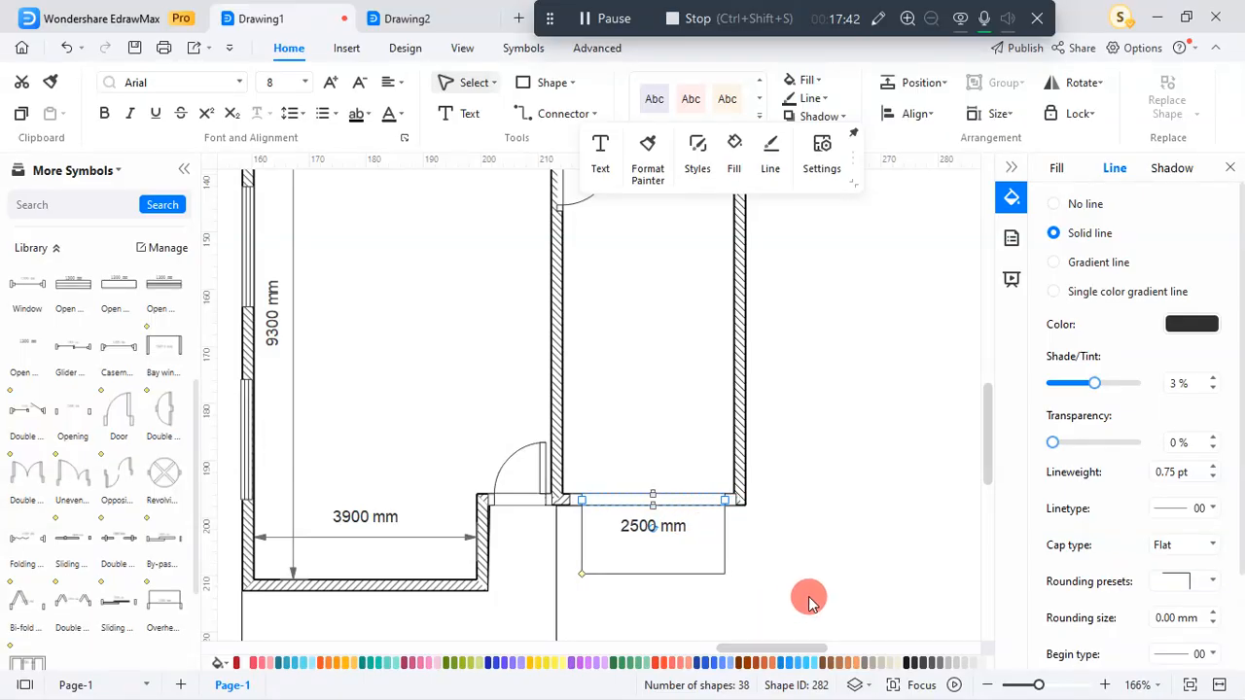
scroll(809, 602, up, 2)
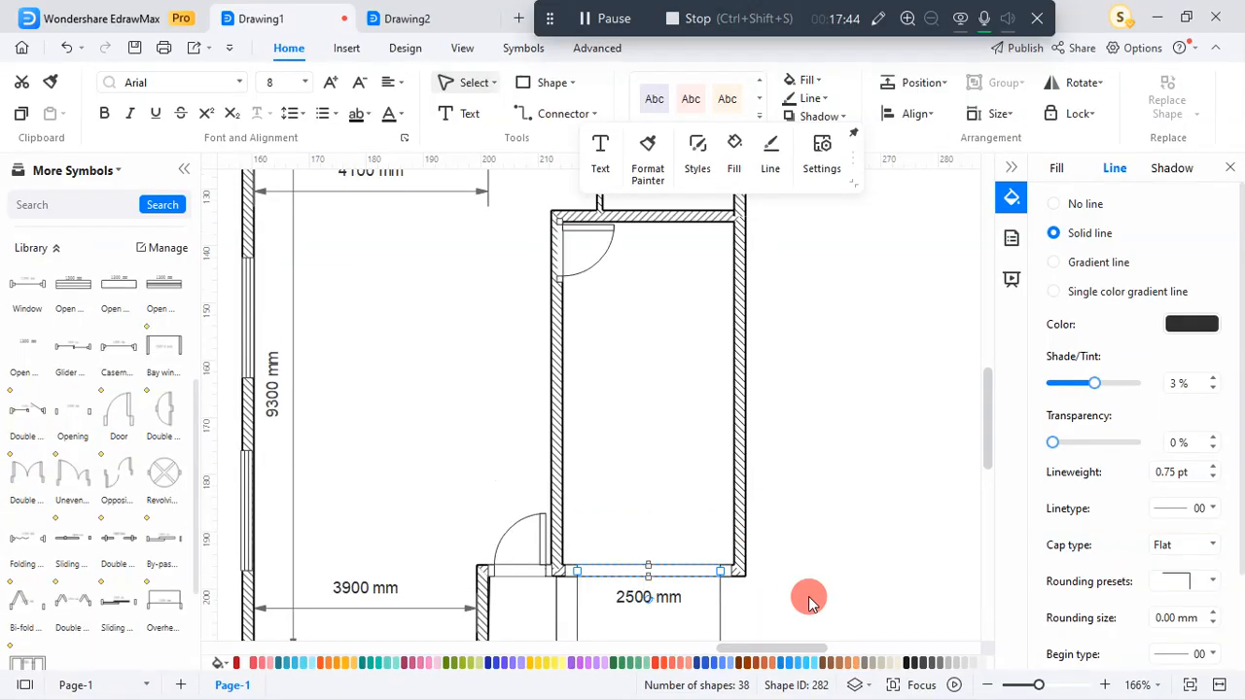
scroll(809, 599, down, 1)
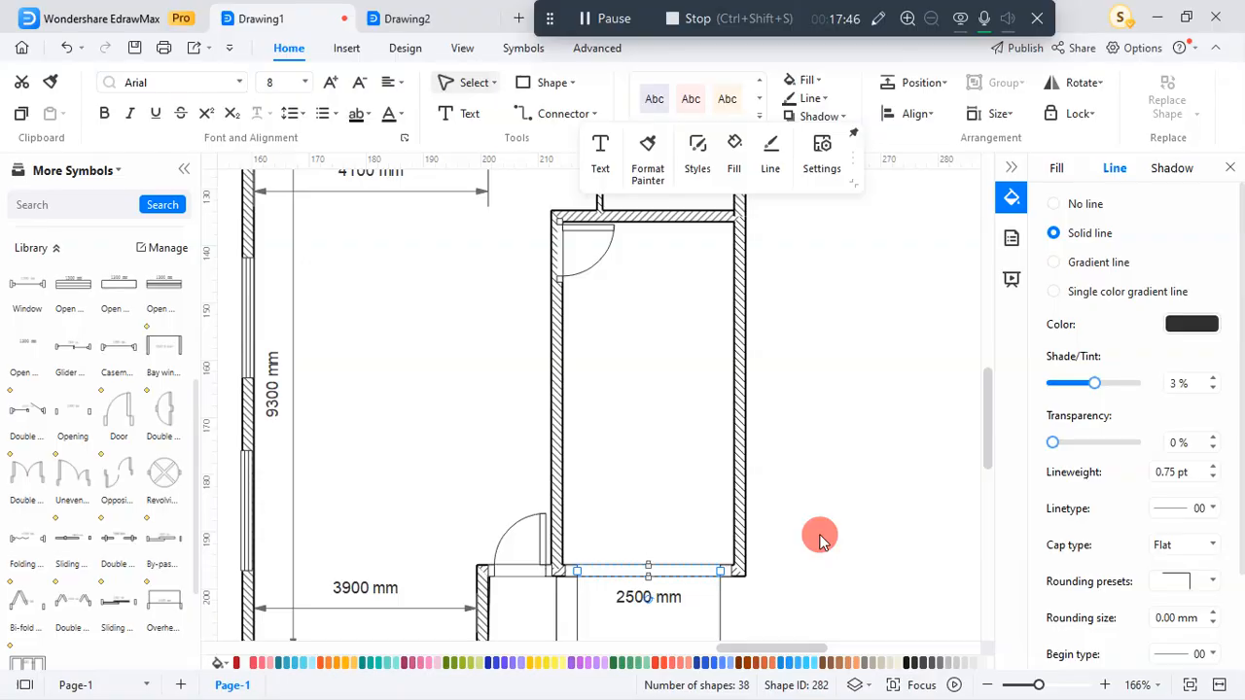
scroll(819, 540, down, 1)
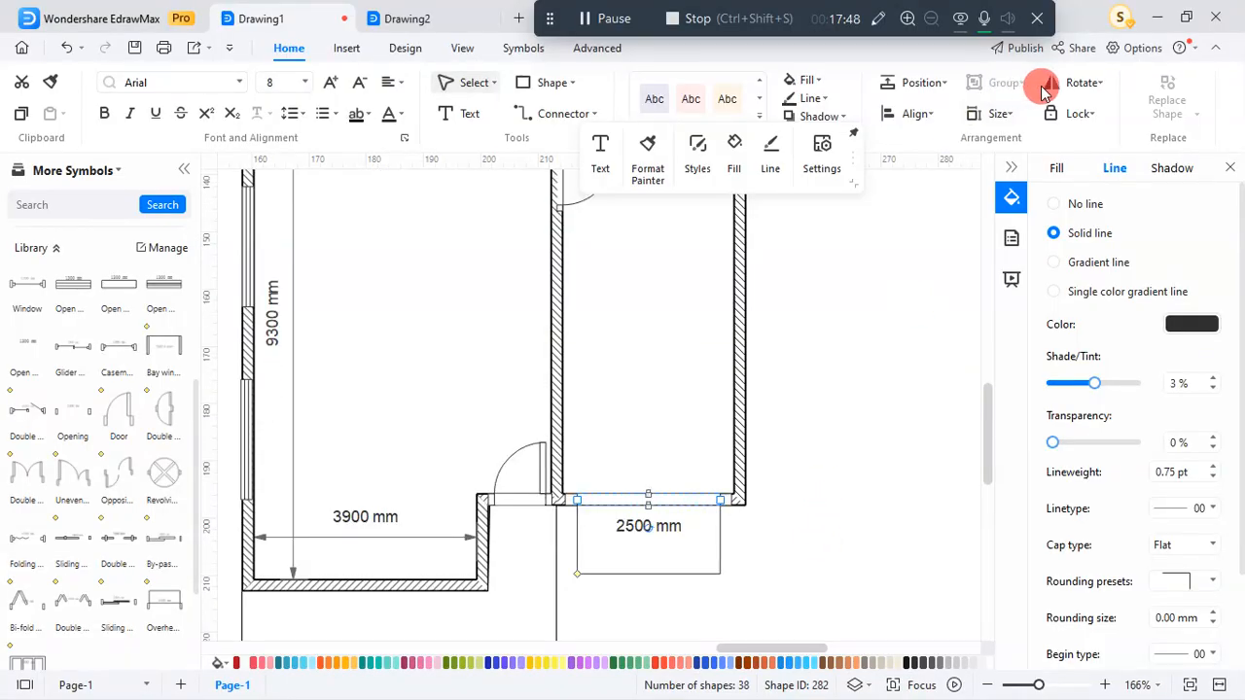
Flip the overhead door vertically so that it opens into the long lower-right room, and deselect it
click(1097, 86)
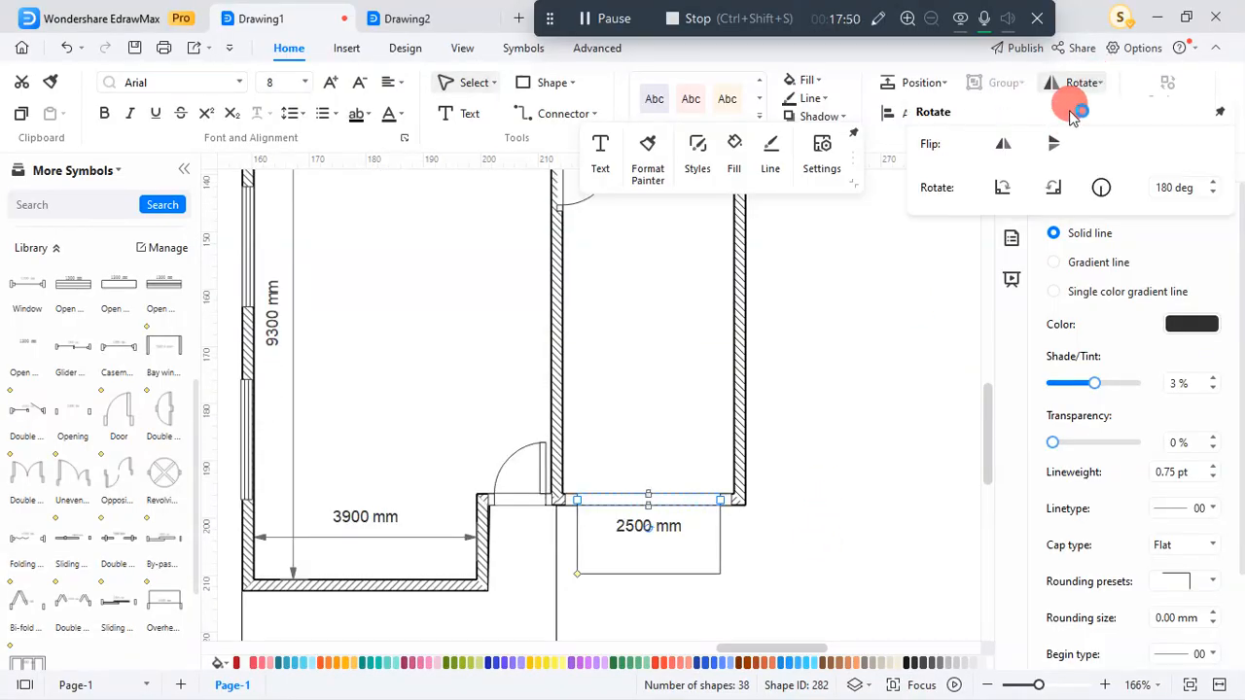
click(1053, 143)
click(867, 458)
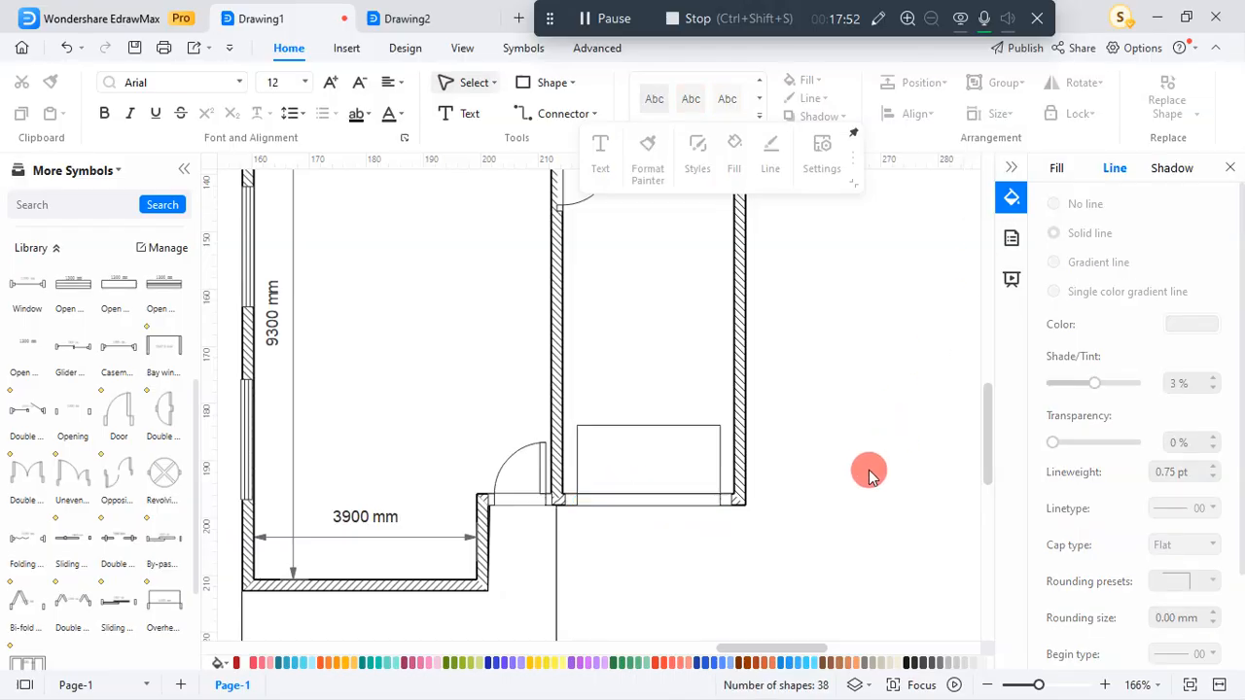
Copy the 1500 mm window from the right outer wall to the left outer wall, one each for the 3100 mm and 3000 mm high rooms
scroll(827, 492, down, 4)
scroll(829, 489, up, 1)
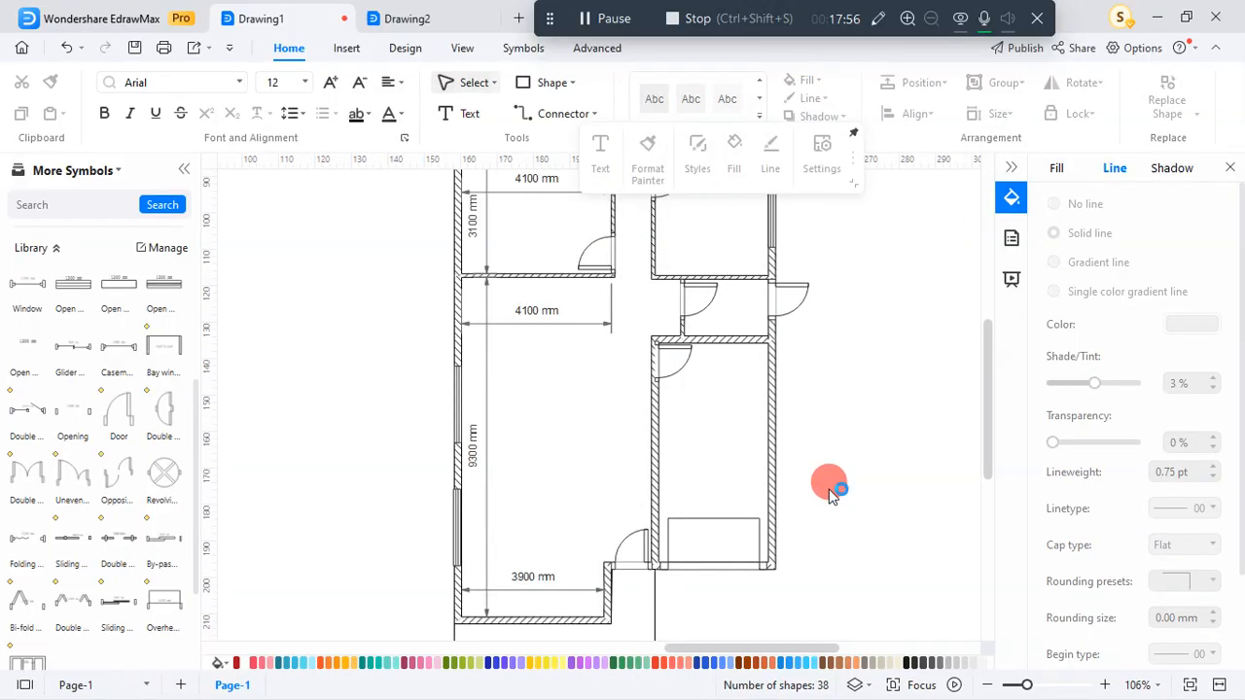
scroll(564, 449, up, 2)
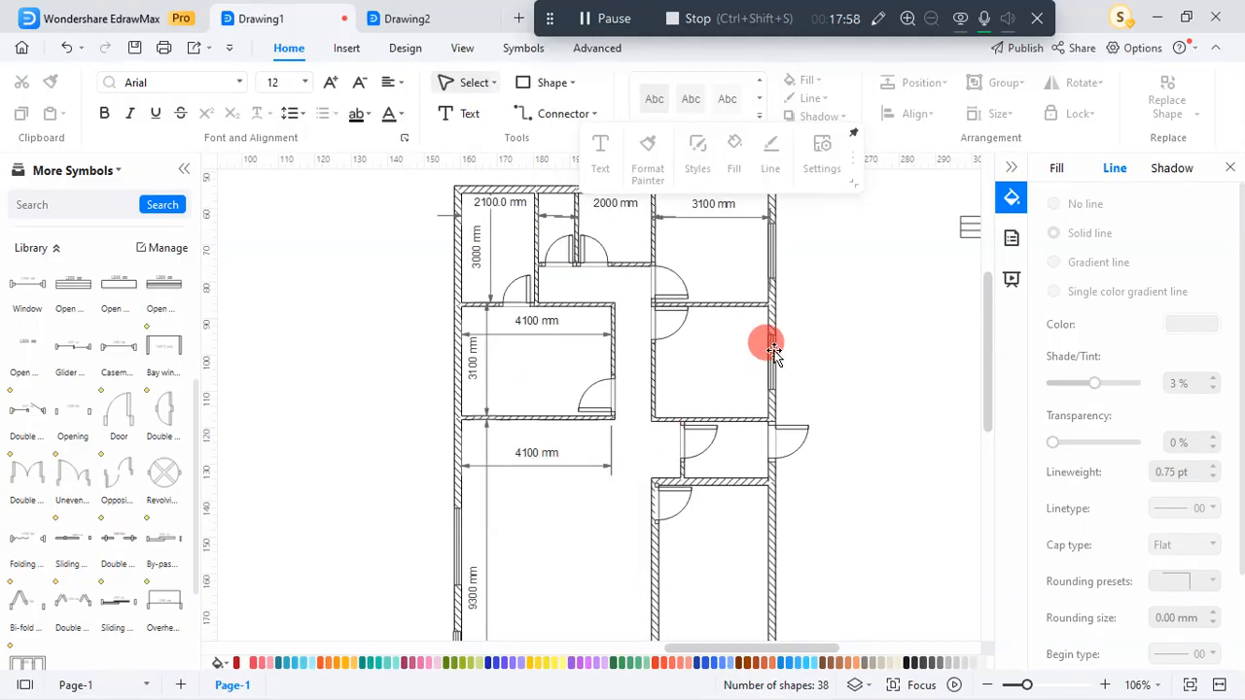
drag(785, 359, 459, 349)
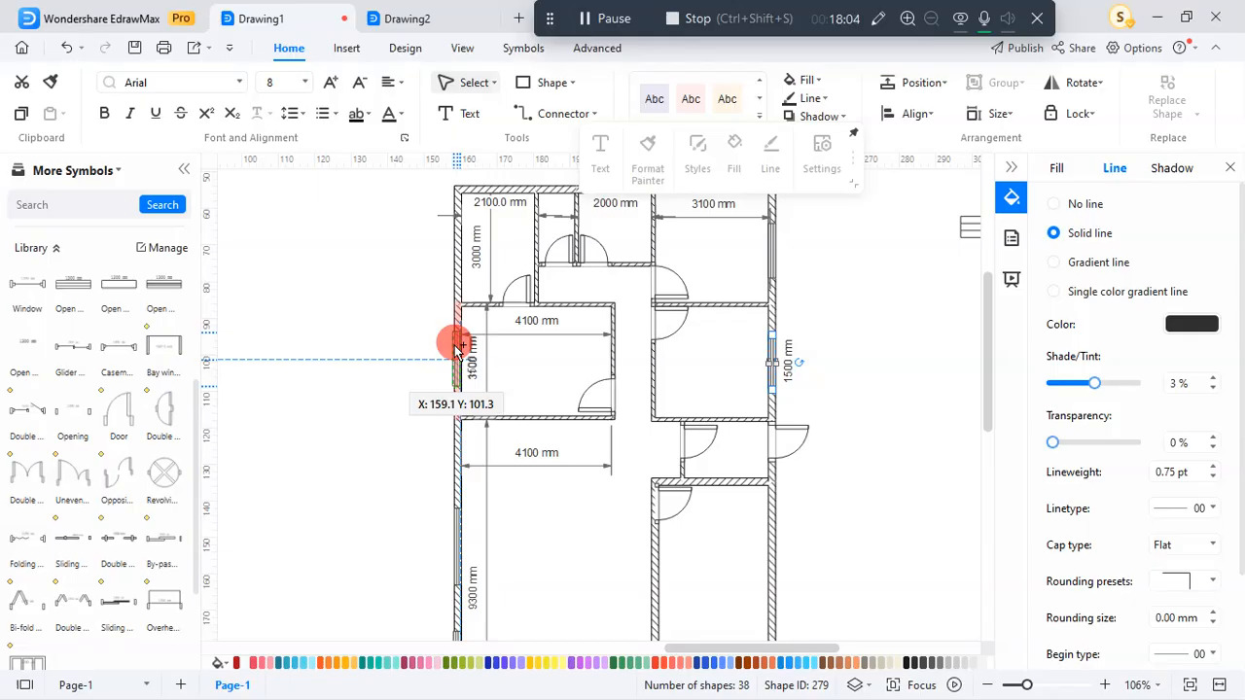
drag(459, 348, 465, 354)
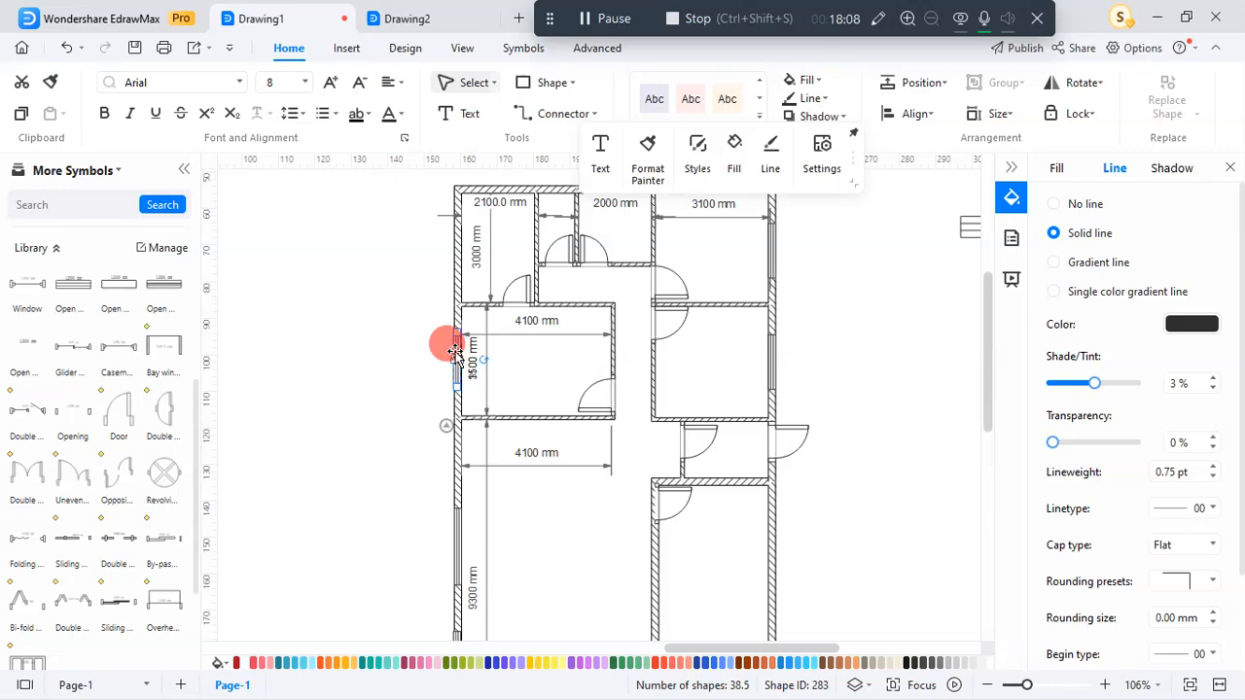
drag(455, 352, 468, 244)
click(875, 320)
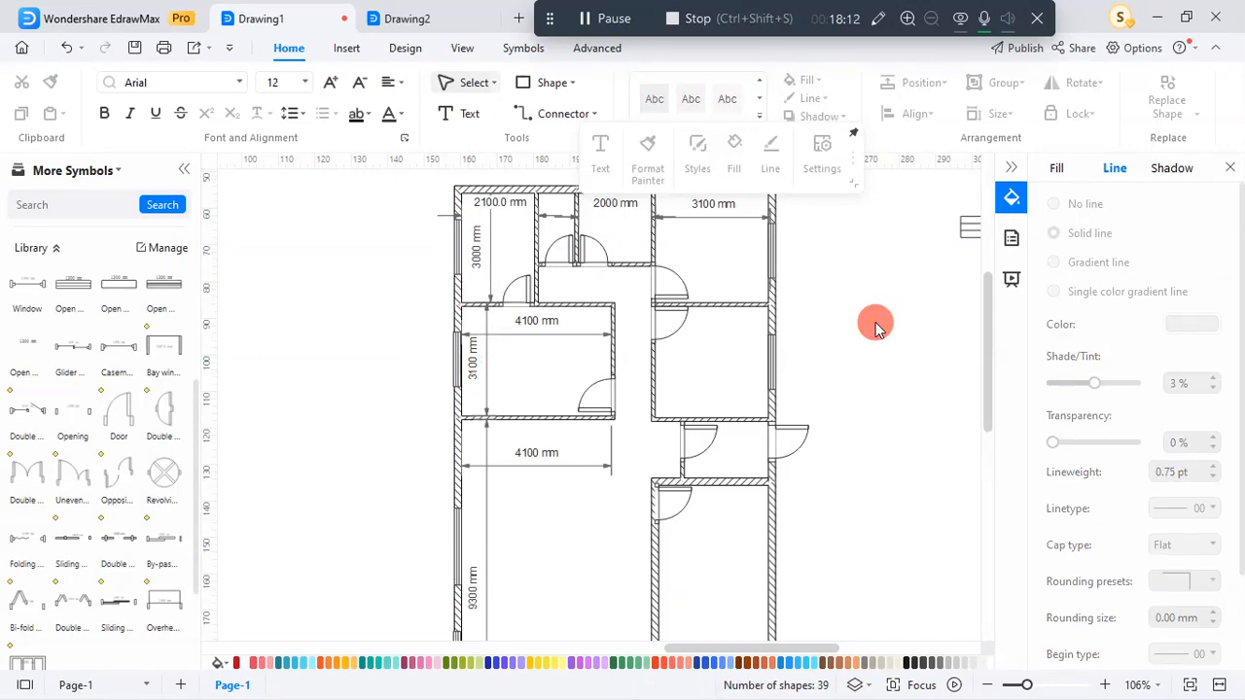
Copy the spare 1500 mm window from beside the plan and fit it into the top outer wall of the upper-right room
scroll(526, 312, up, 1)
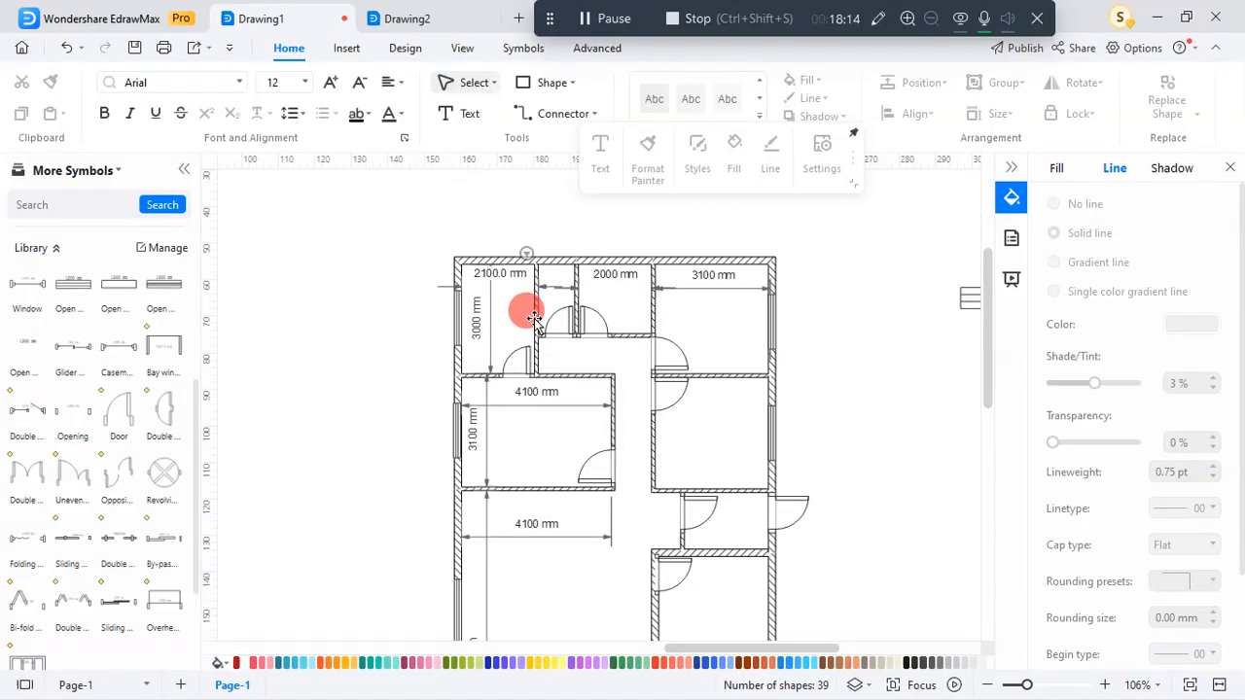
scroll(532, 342, down, 1)
scroll(600, 321, up, 1)
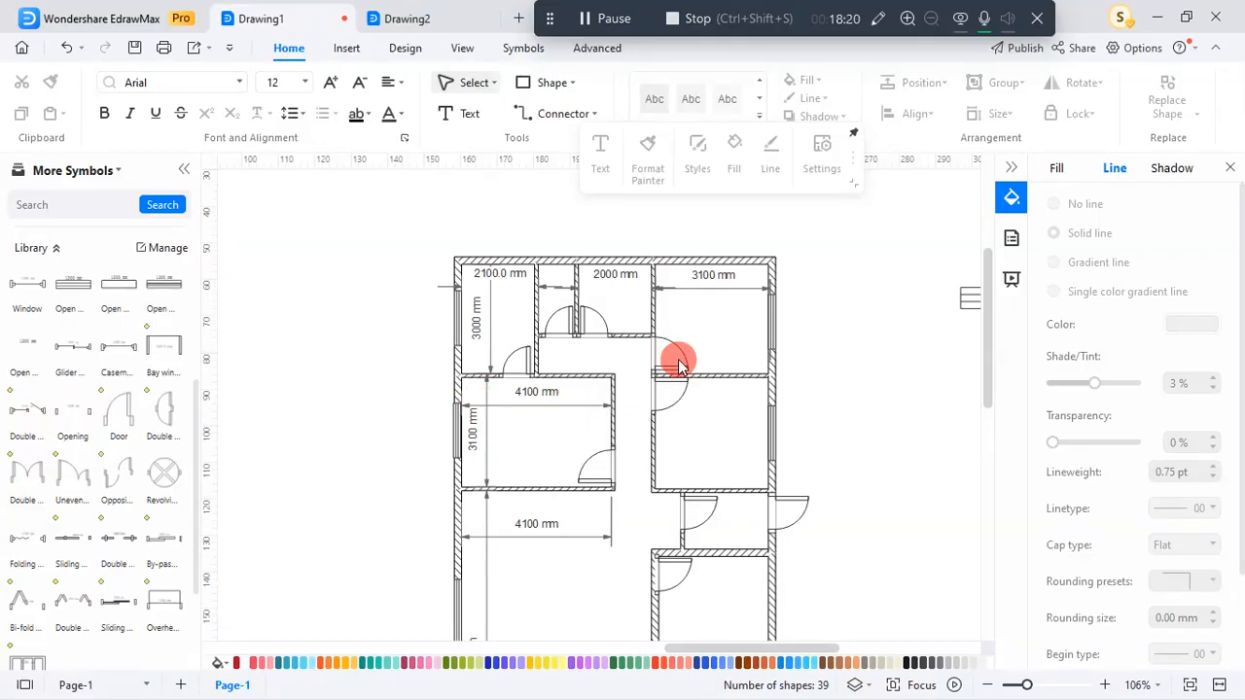
scroll(671, 358, down, 3)
scroll(661, 360, up, 3)
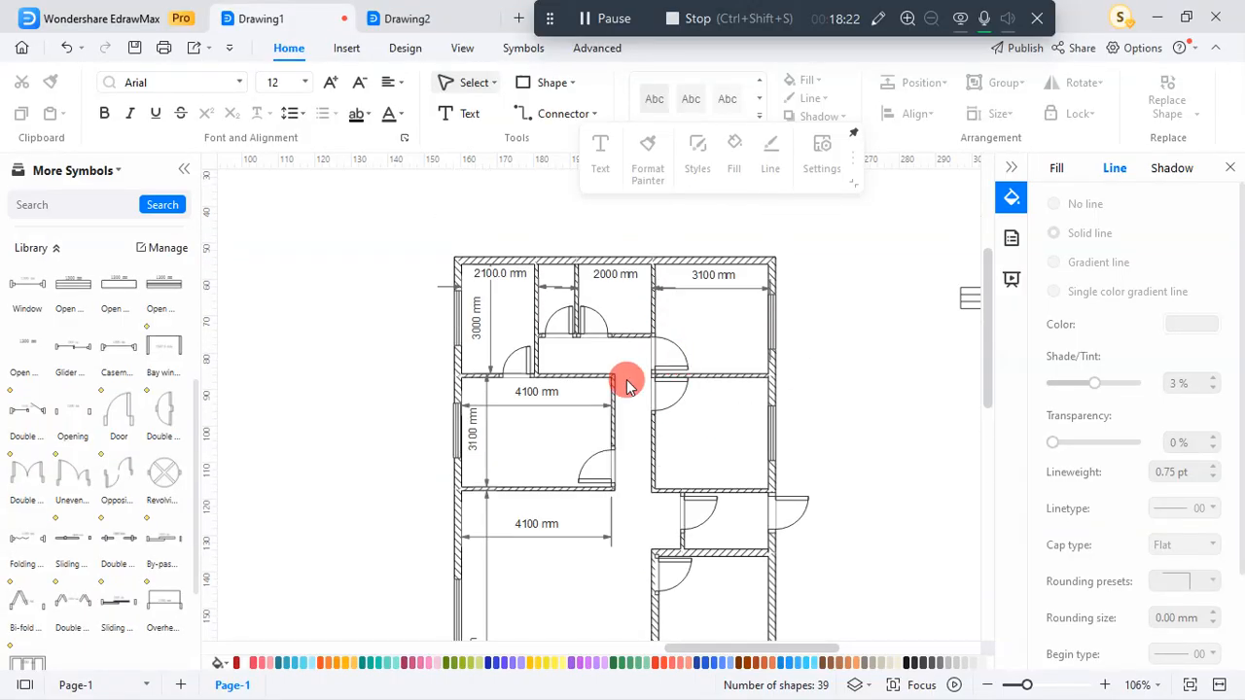
scroll(528, 418, down, 3)
click(859, 334)
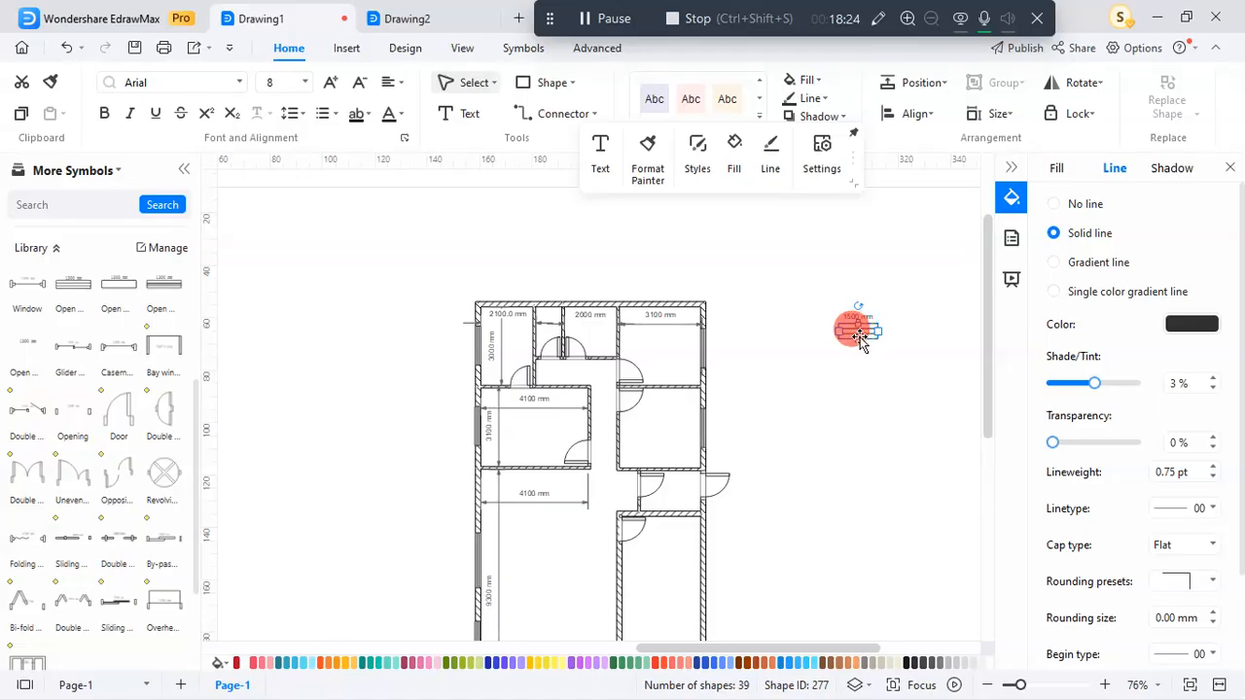
drag(859, 334, 664, 304)
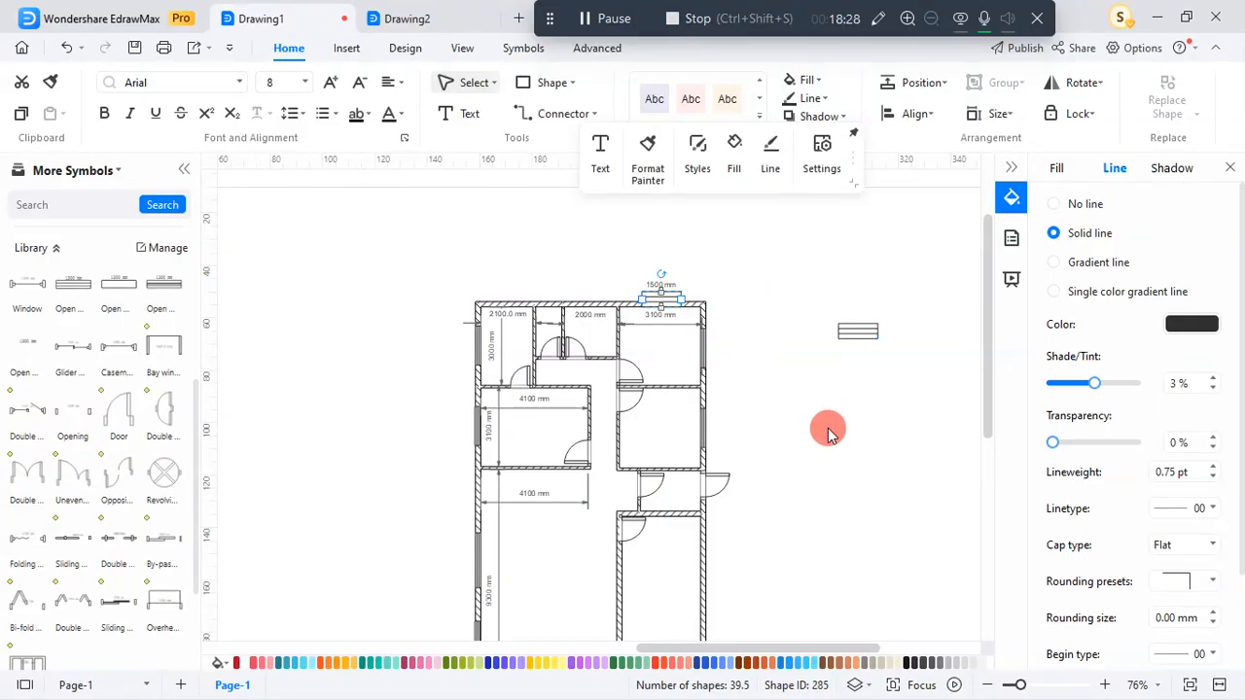
ctrl+scroll(662, 310, up, 8)
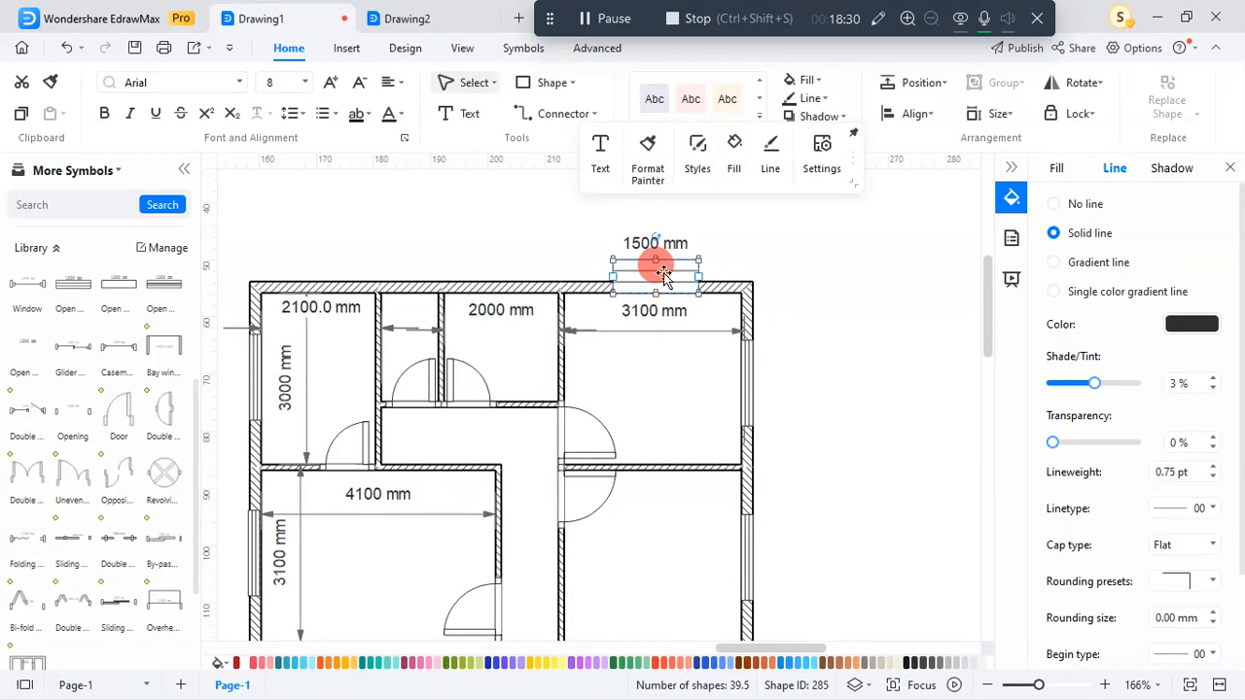
drag(661, 272, 659, 284)
click(840, 394)
ctrl+scroll(840, 381, down, 3)
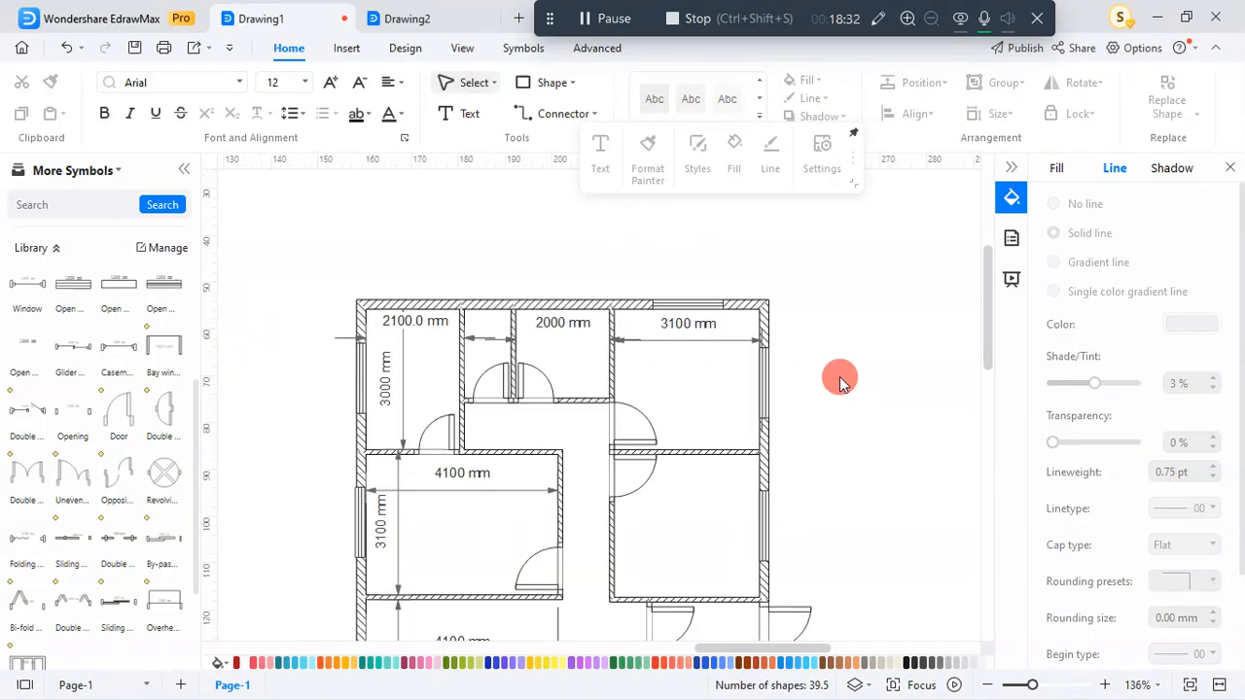
Delete the 1500 mm window from the left outer wall of the upper-left room
ctrl+scroll(840, 377, down, 1)
click(412, 350)
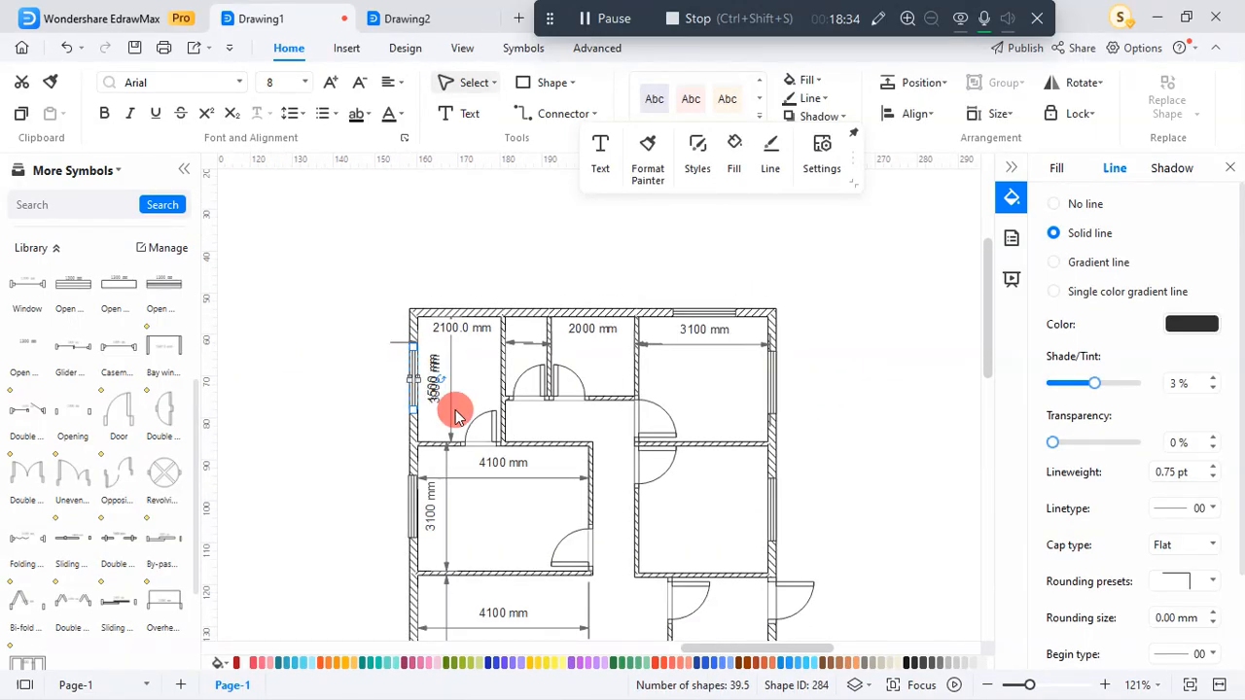
click(454, 413)
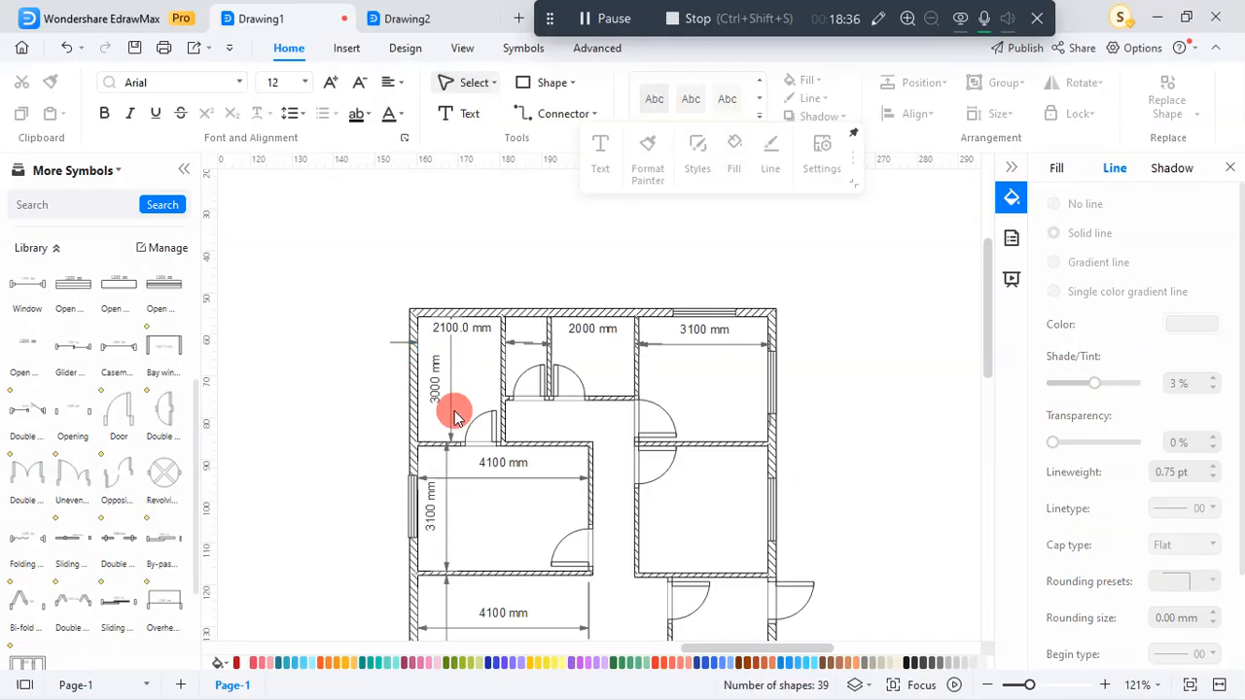
Copy the spare 1500 mm window to the empty area above the plan and set the copy's width to 600 mm
ctrl+scroll(416, 369, down, 2)
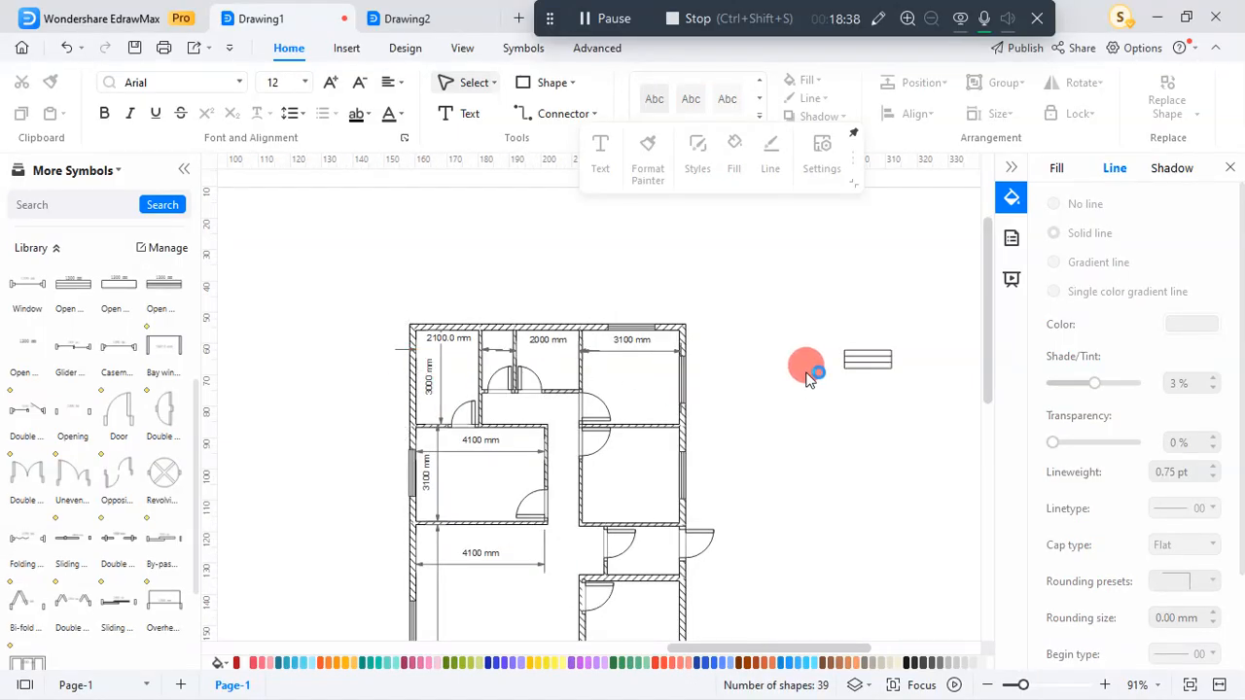
click(868, 359)
ctrl+drag(868, 359, 500, 267)
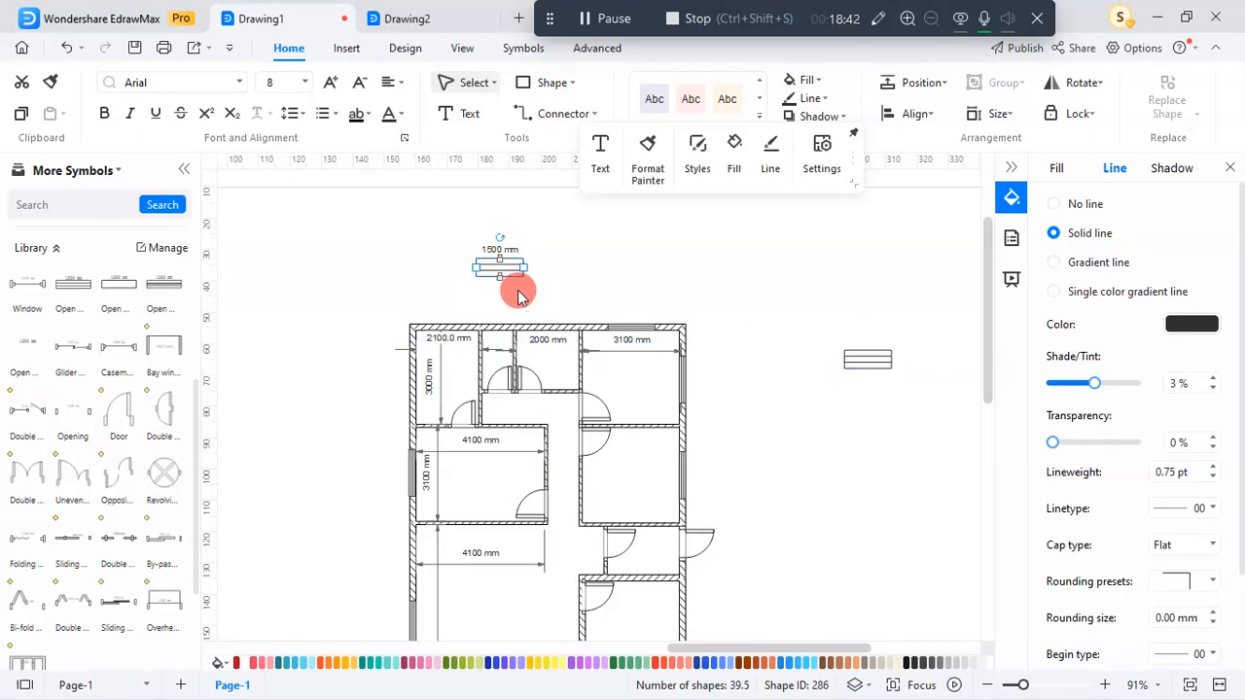
double_click(492, 251)
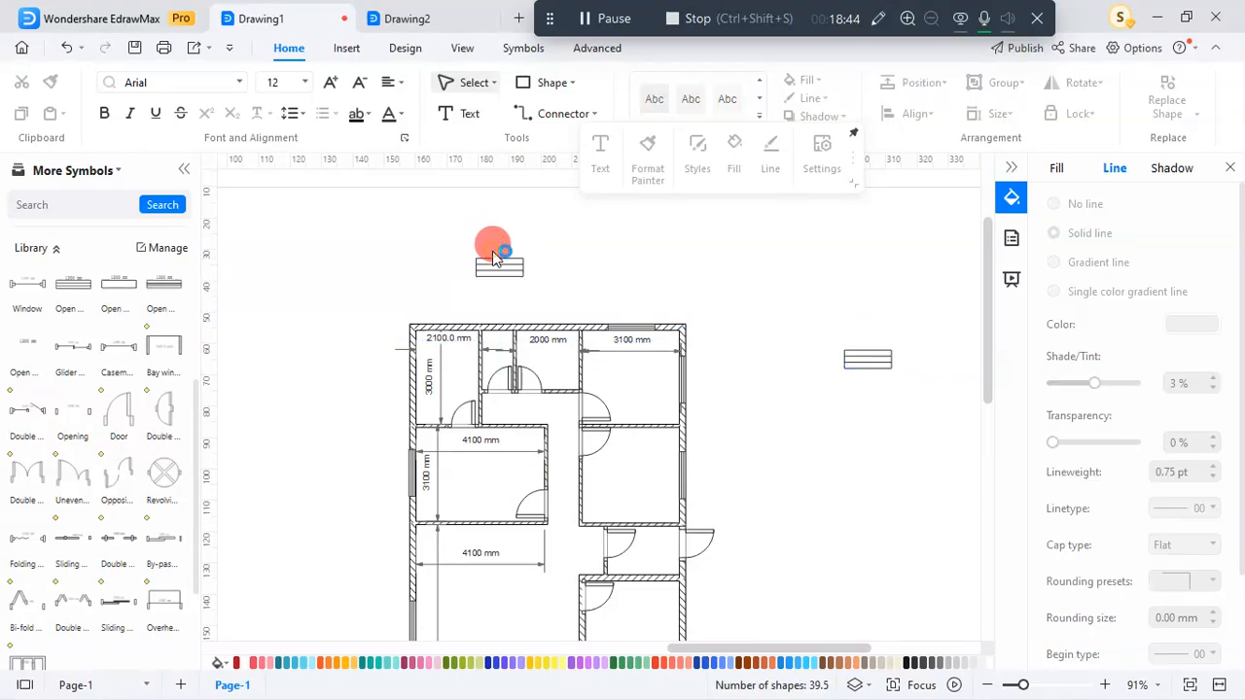
click(505, 272)
double_click(502, 261)
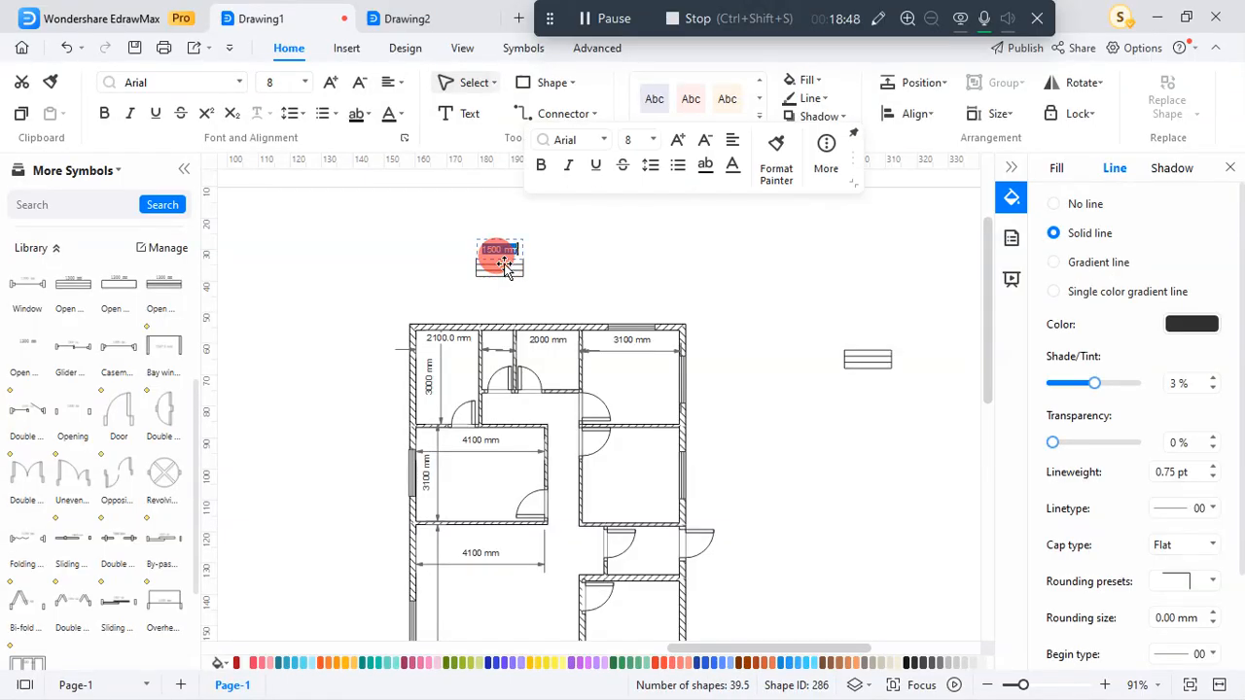
click(563, 269)
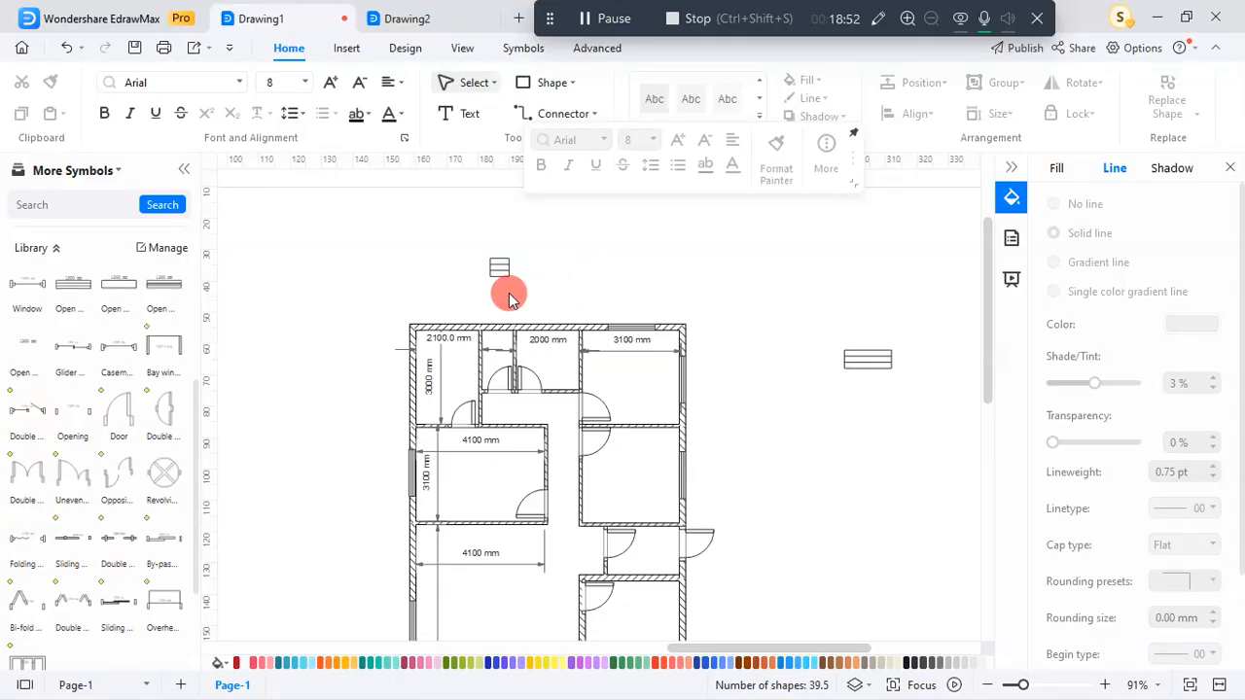
Fit the 600 mm window into the narrow room's top wall and copy it to the top walls of both neighbouring rooms
ctrl+scroll(503, 264, up, 5)
drag(508, 258, 509, 358)
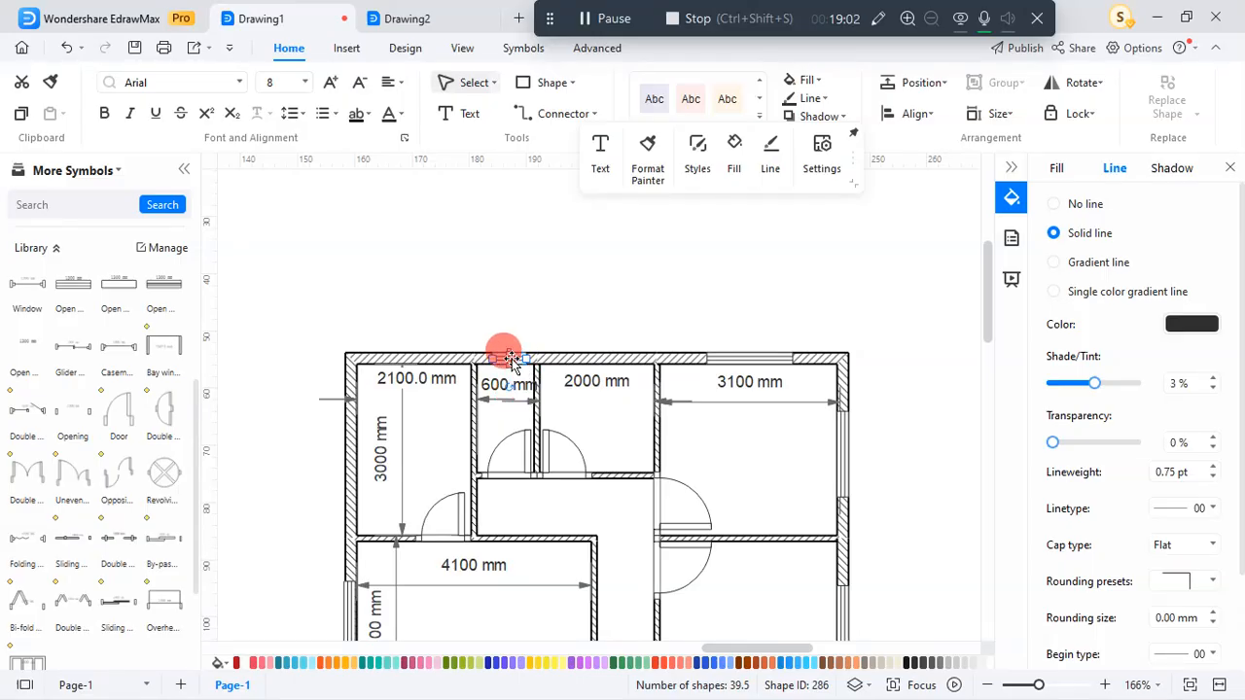
mouse_move(514, 363)
mouse_down()
mouse_move(640, 362)
mouse_move(417, 360)
mouse_move(436, 369)
mouse_move(431, 358)
mouse_up()
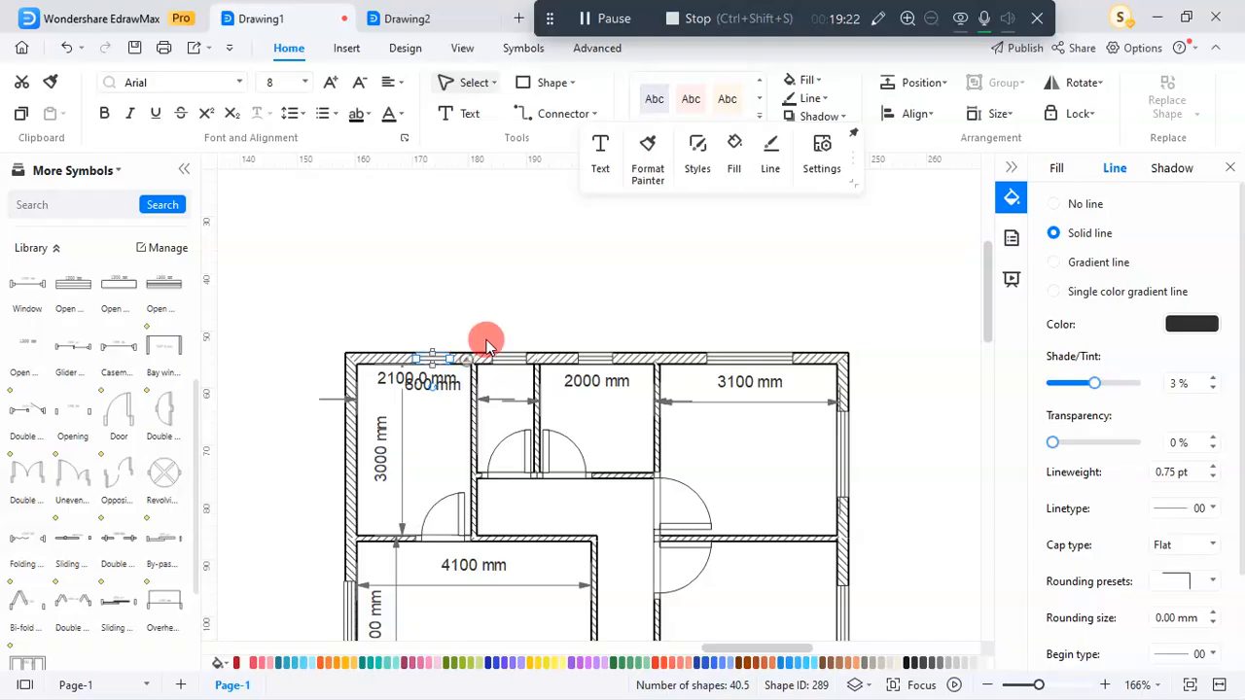
Nudge the upper-left room's 600 mm window left until it is centred in the room's top wall, and deselect it
key(Left)
key(Left)
key(Left)
key(Left)
key(Left)
key(Left)
key(Left)
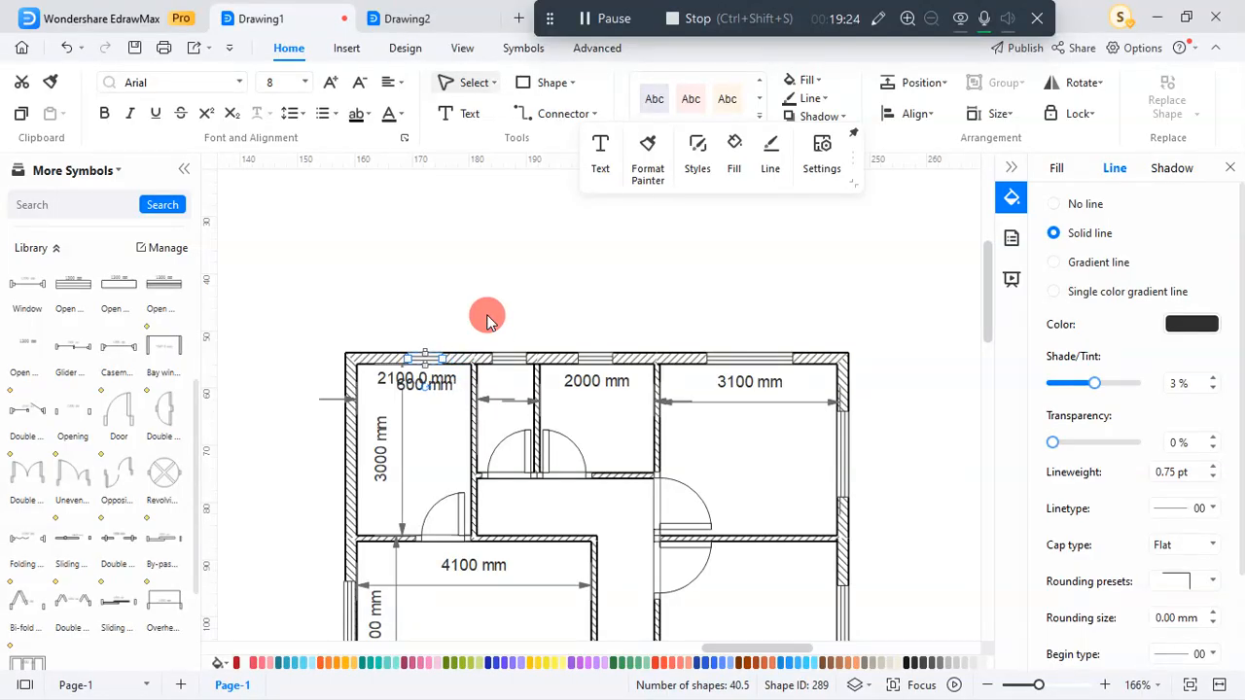
key(Left)
key(Left)
click(488, 322)
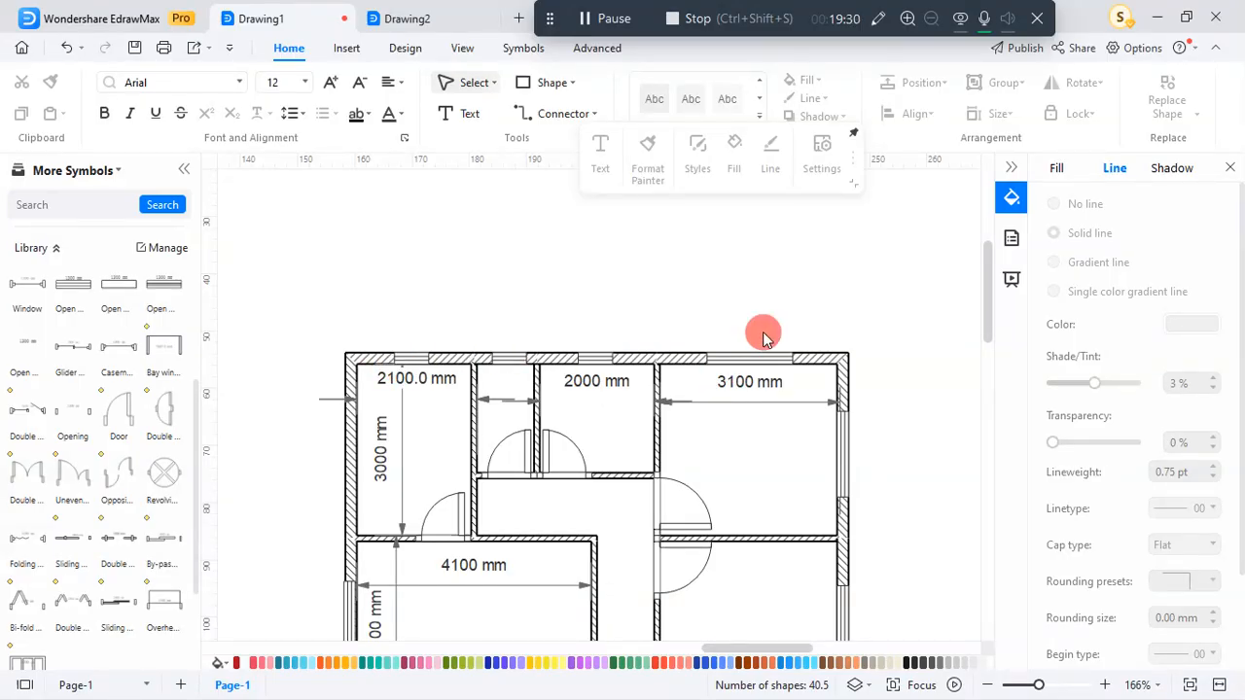
scroll(629, 284, down, 4)
scroll(629, 282, down, 1)
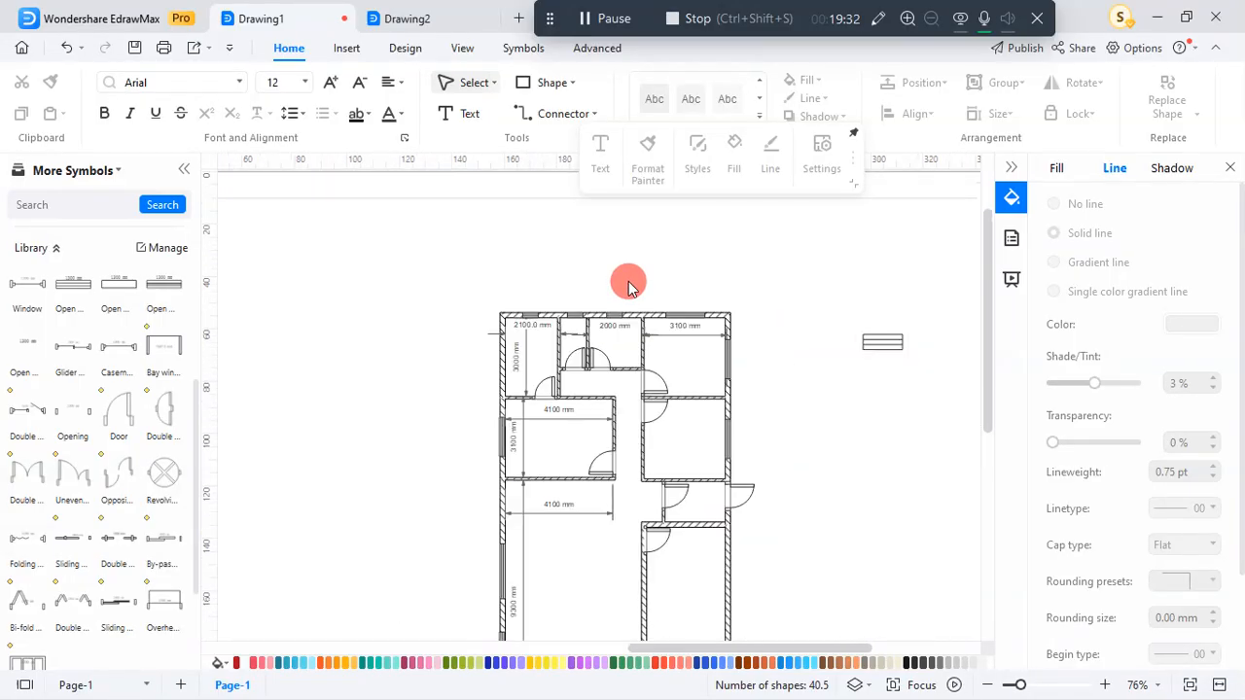
scroll(634, 270, down, 3)
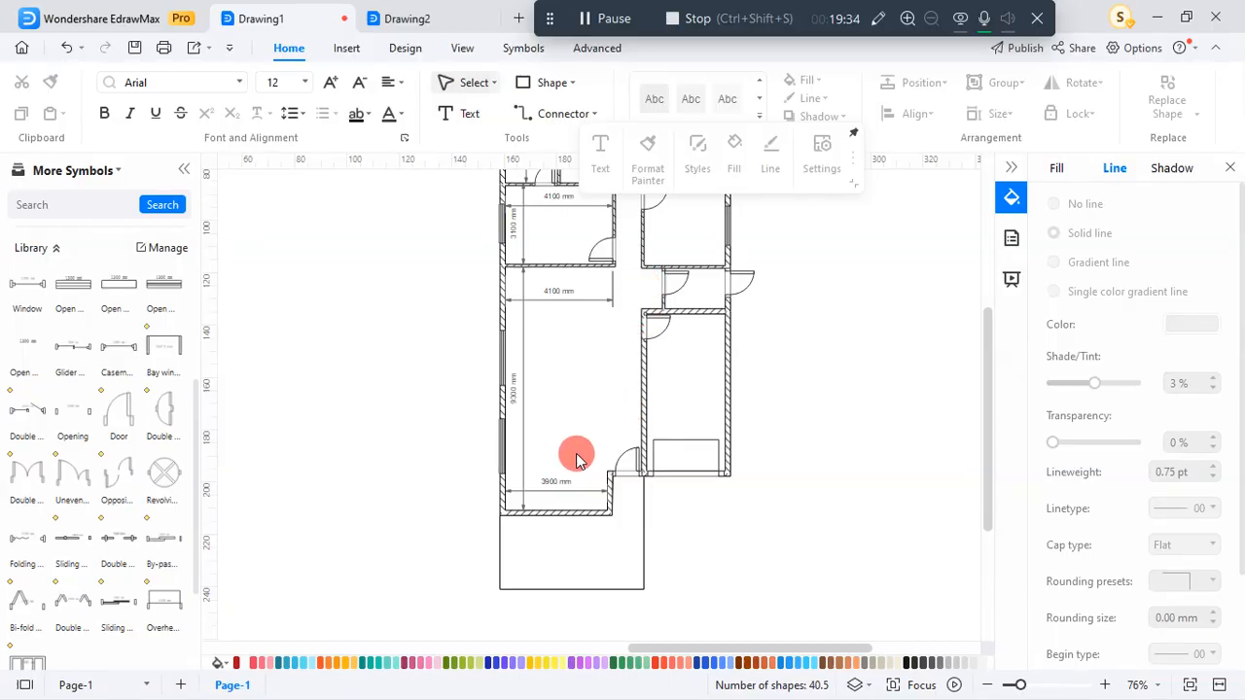
scroll(575, 453, up, 1)
scroll(575, 453, down, 2)
scroll(612, 428, up, 2)
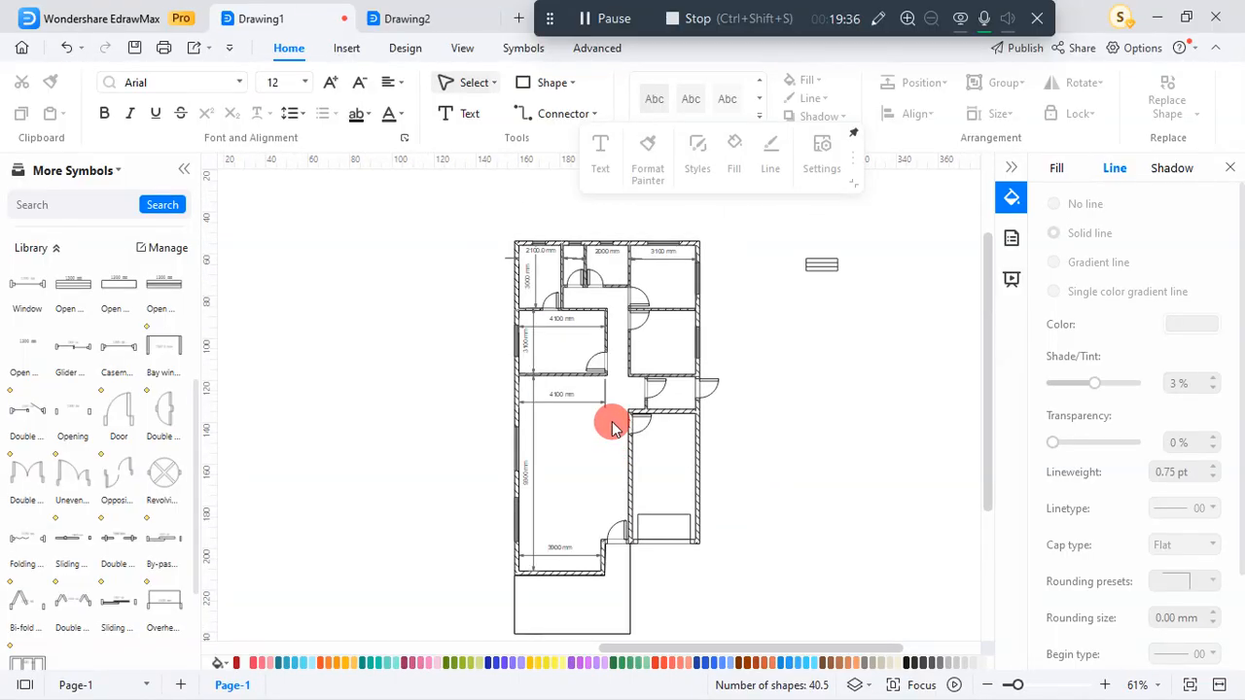